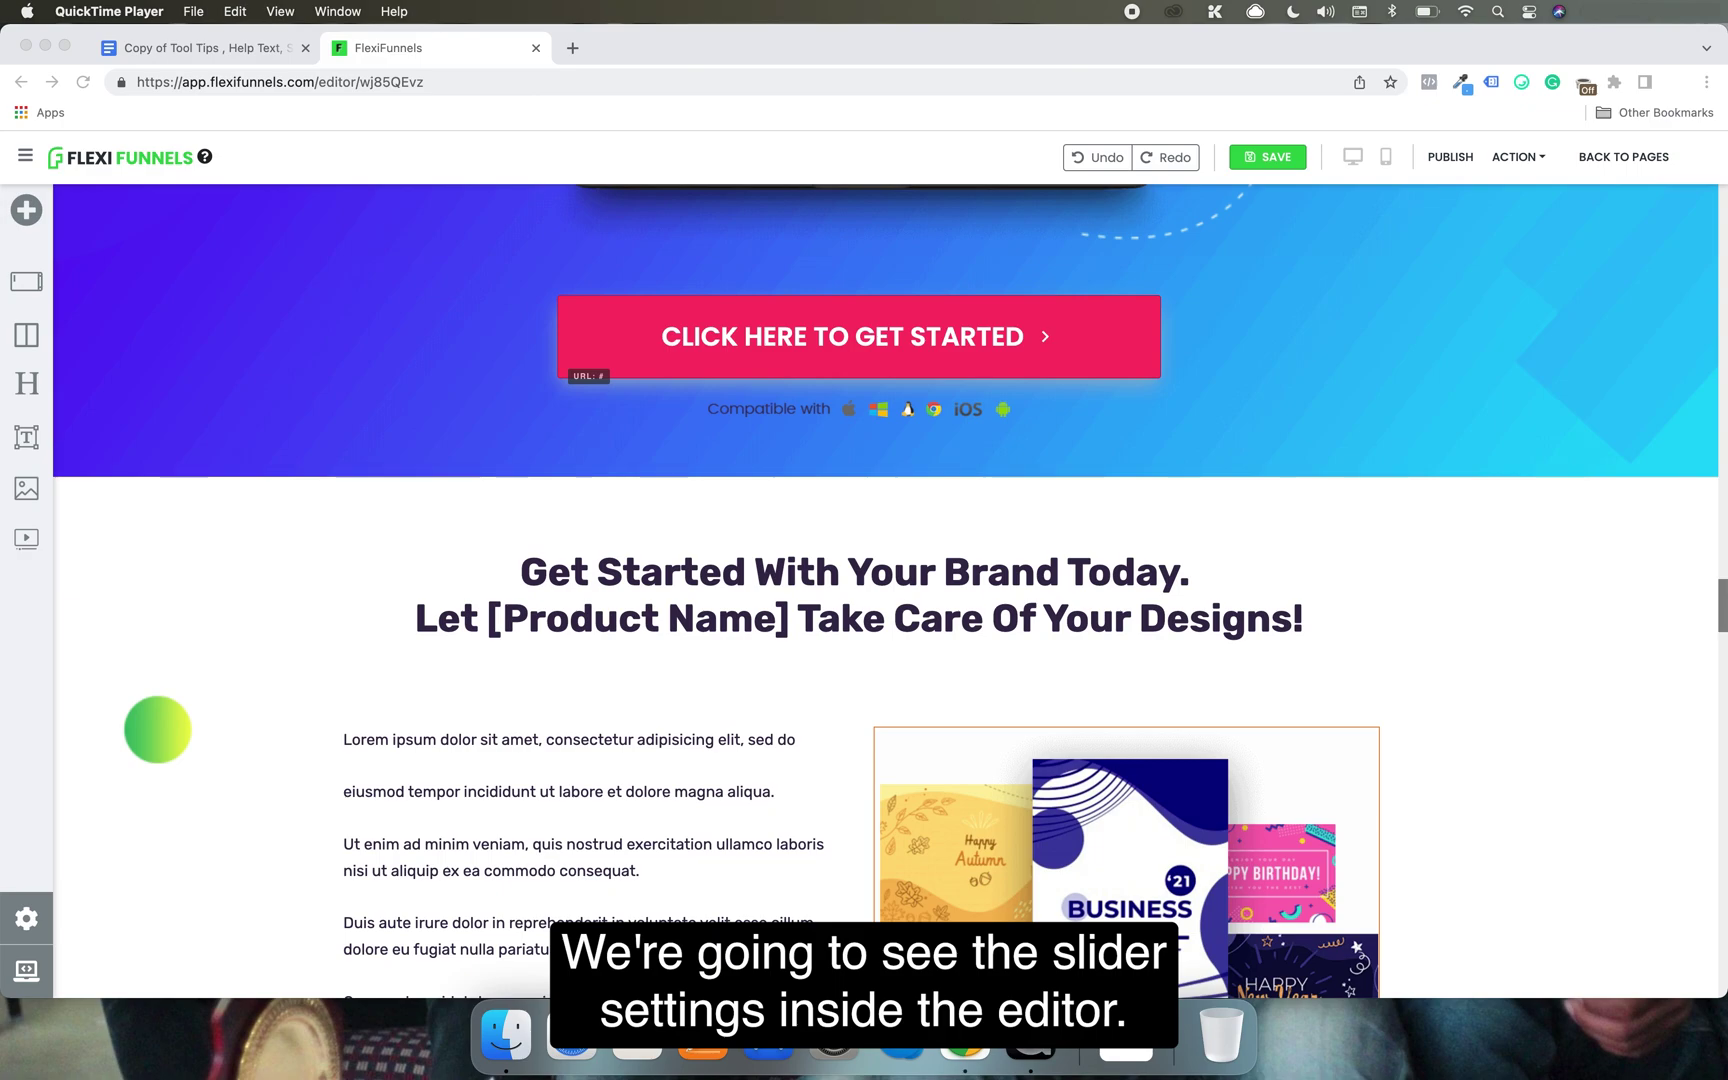
Add a new section directly below the blue hero section and place a single-column row in it.
click(1467, 745)
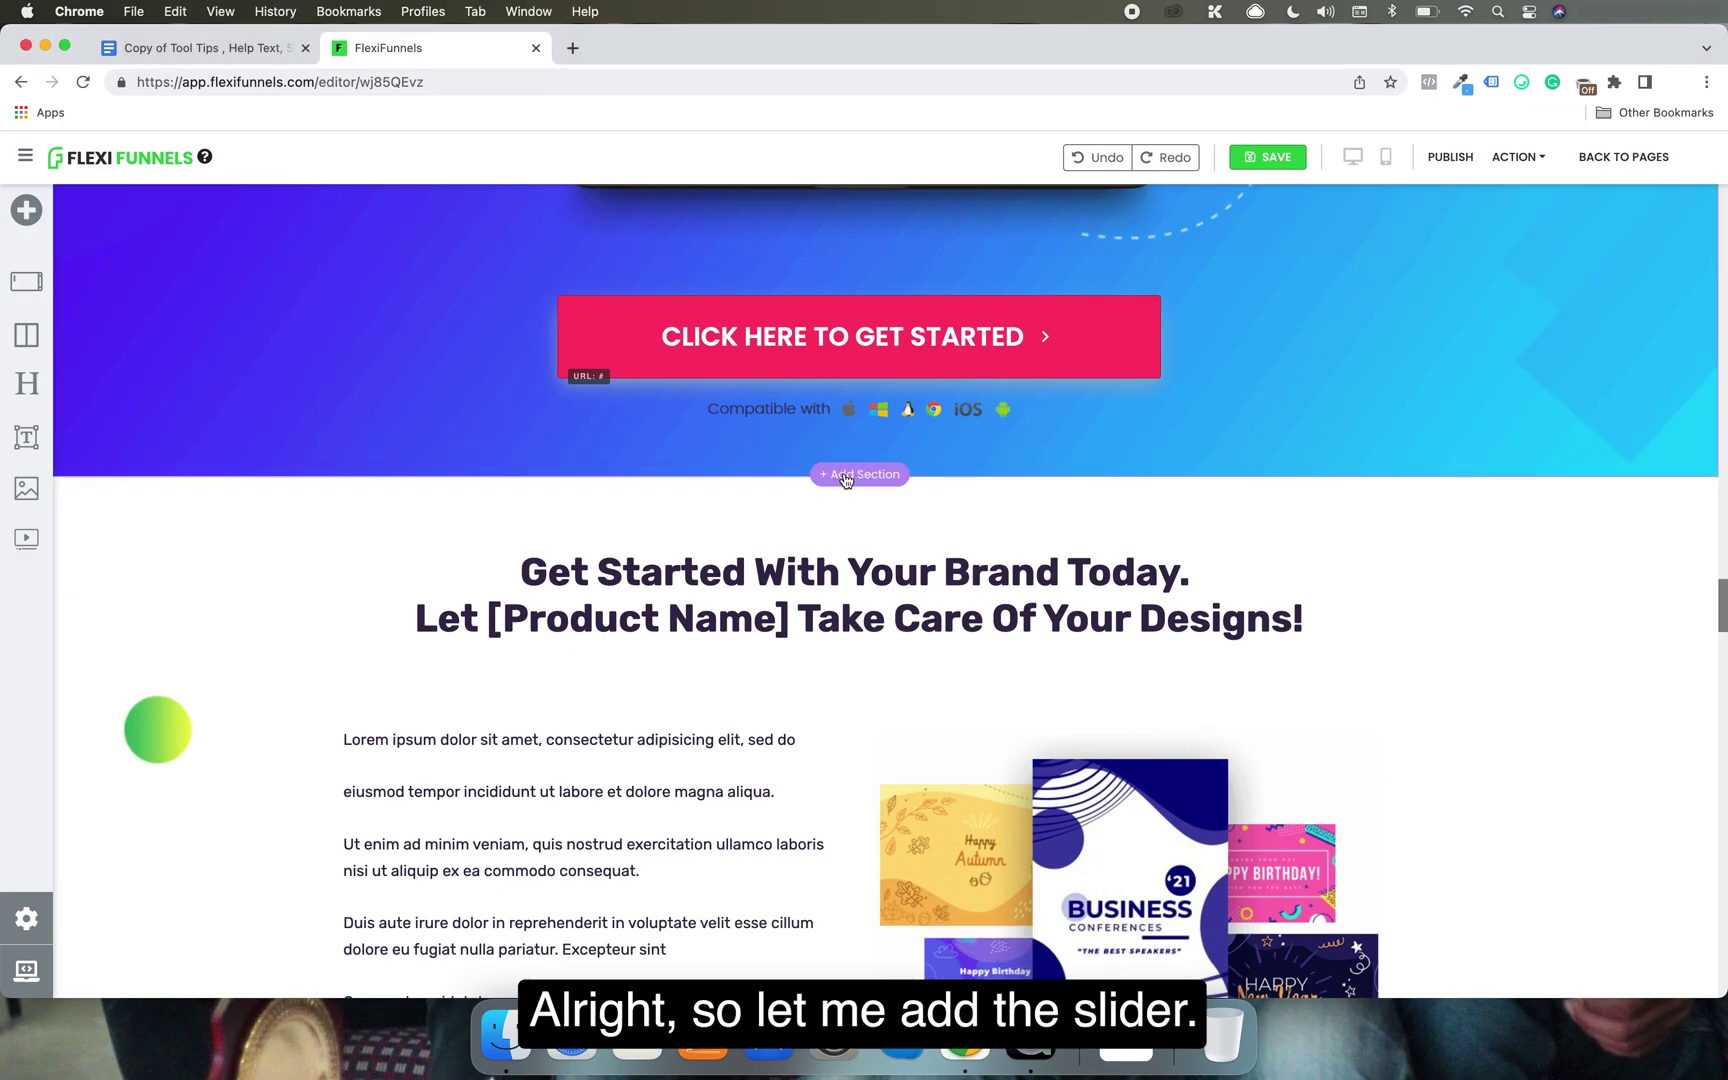
click(26, 209)
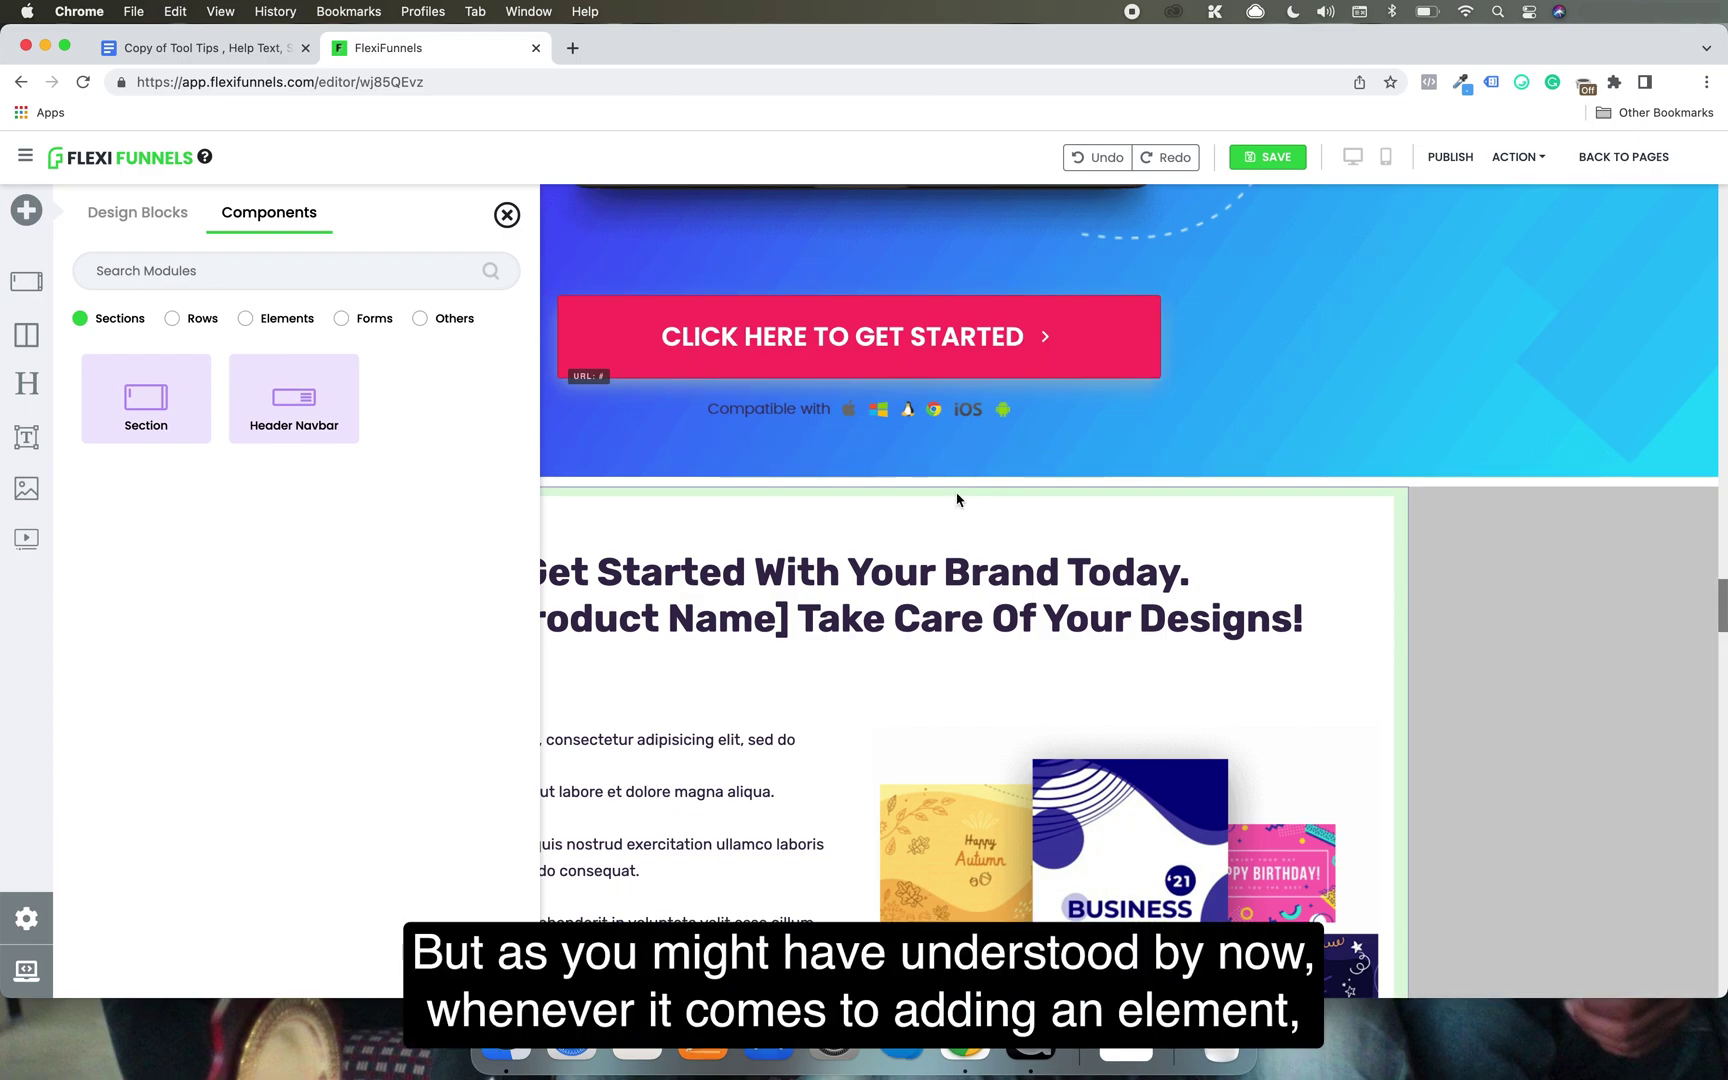
drag(305, 430, 820, 512)
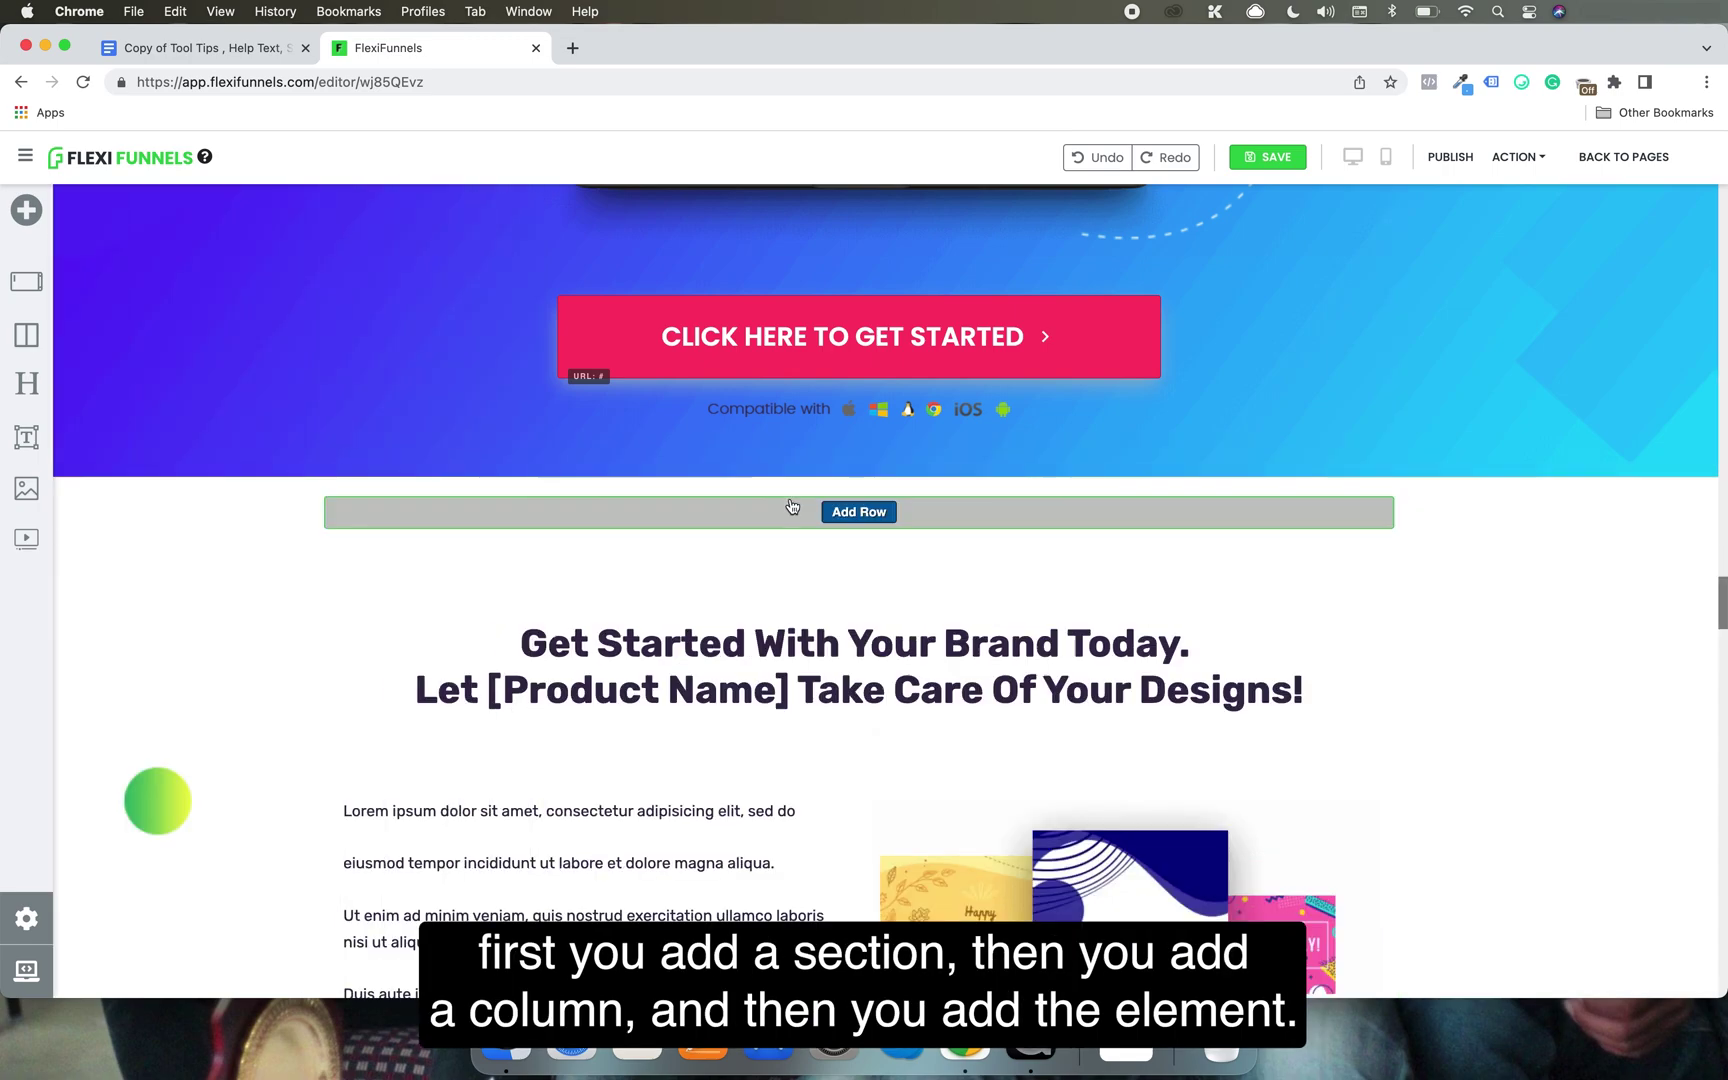
drag(143, 397, 721, 525)
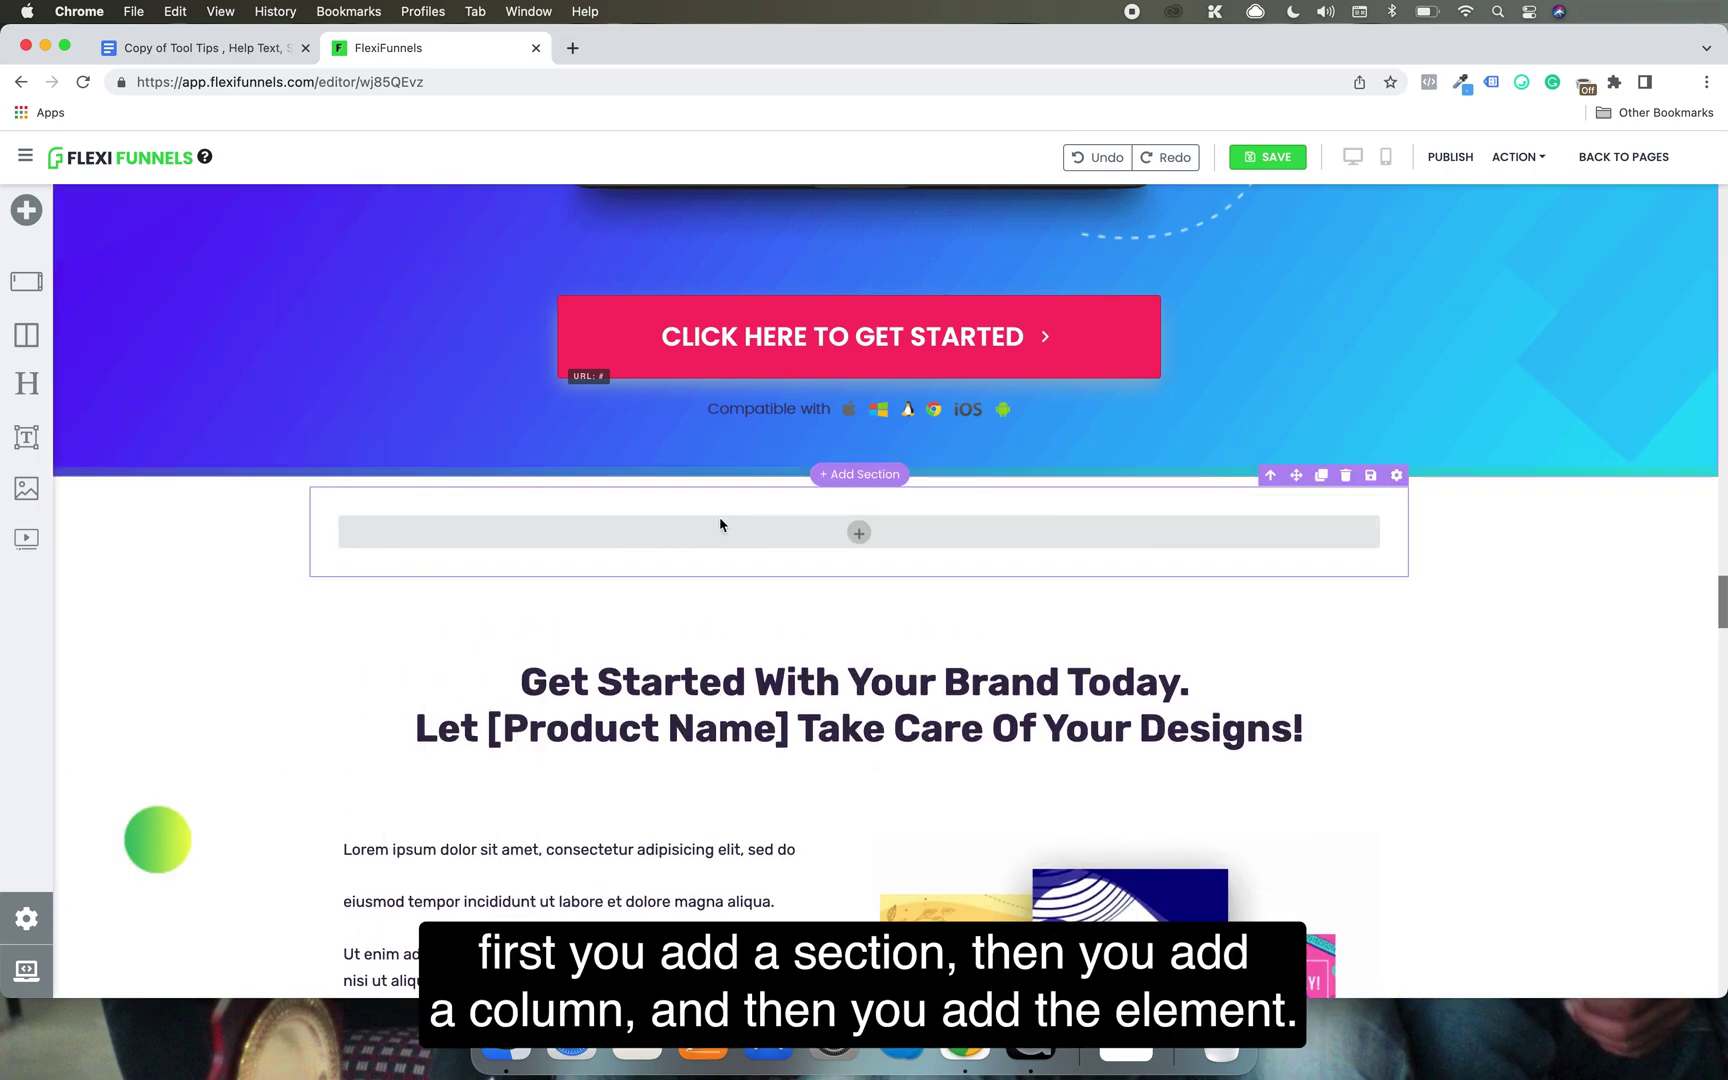
Insert a Slider element in the empty column and open its caption settings.
click(858, 531)
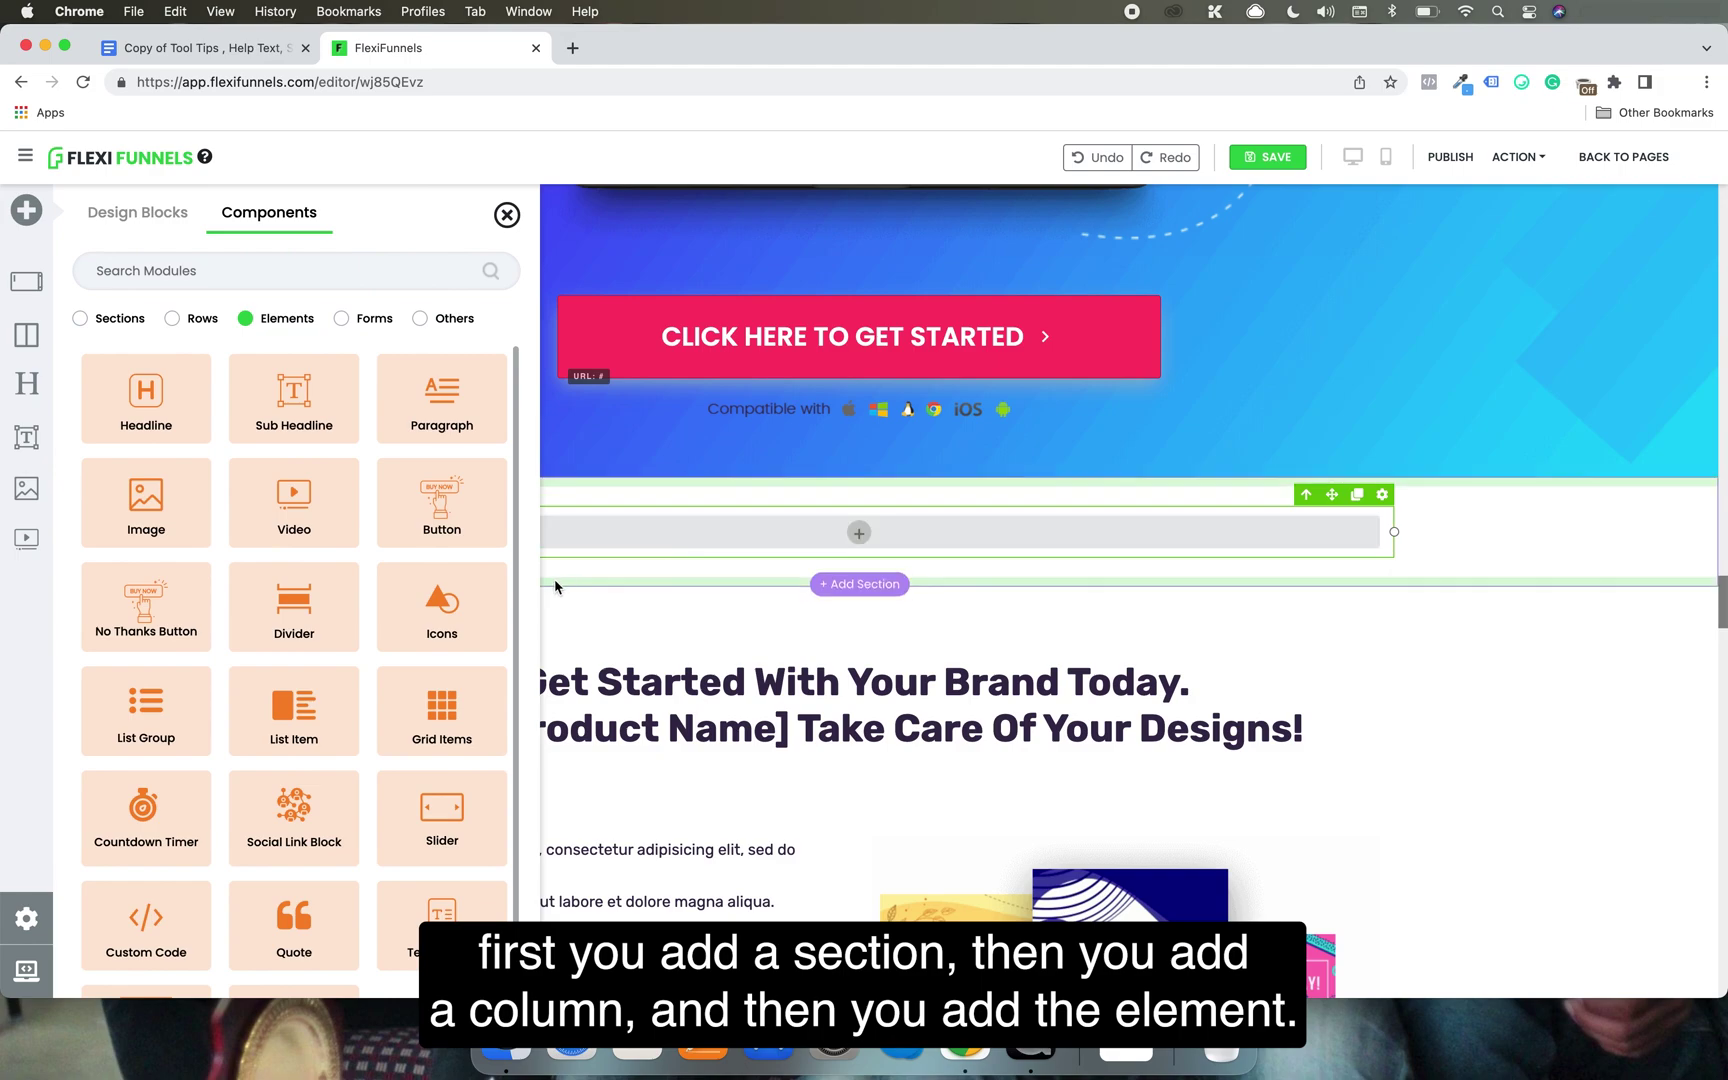
click(455, 820)
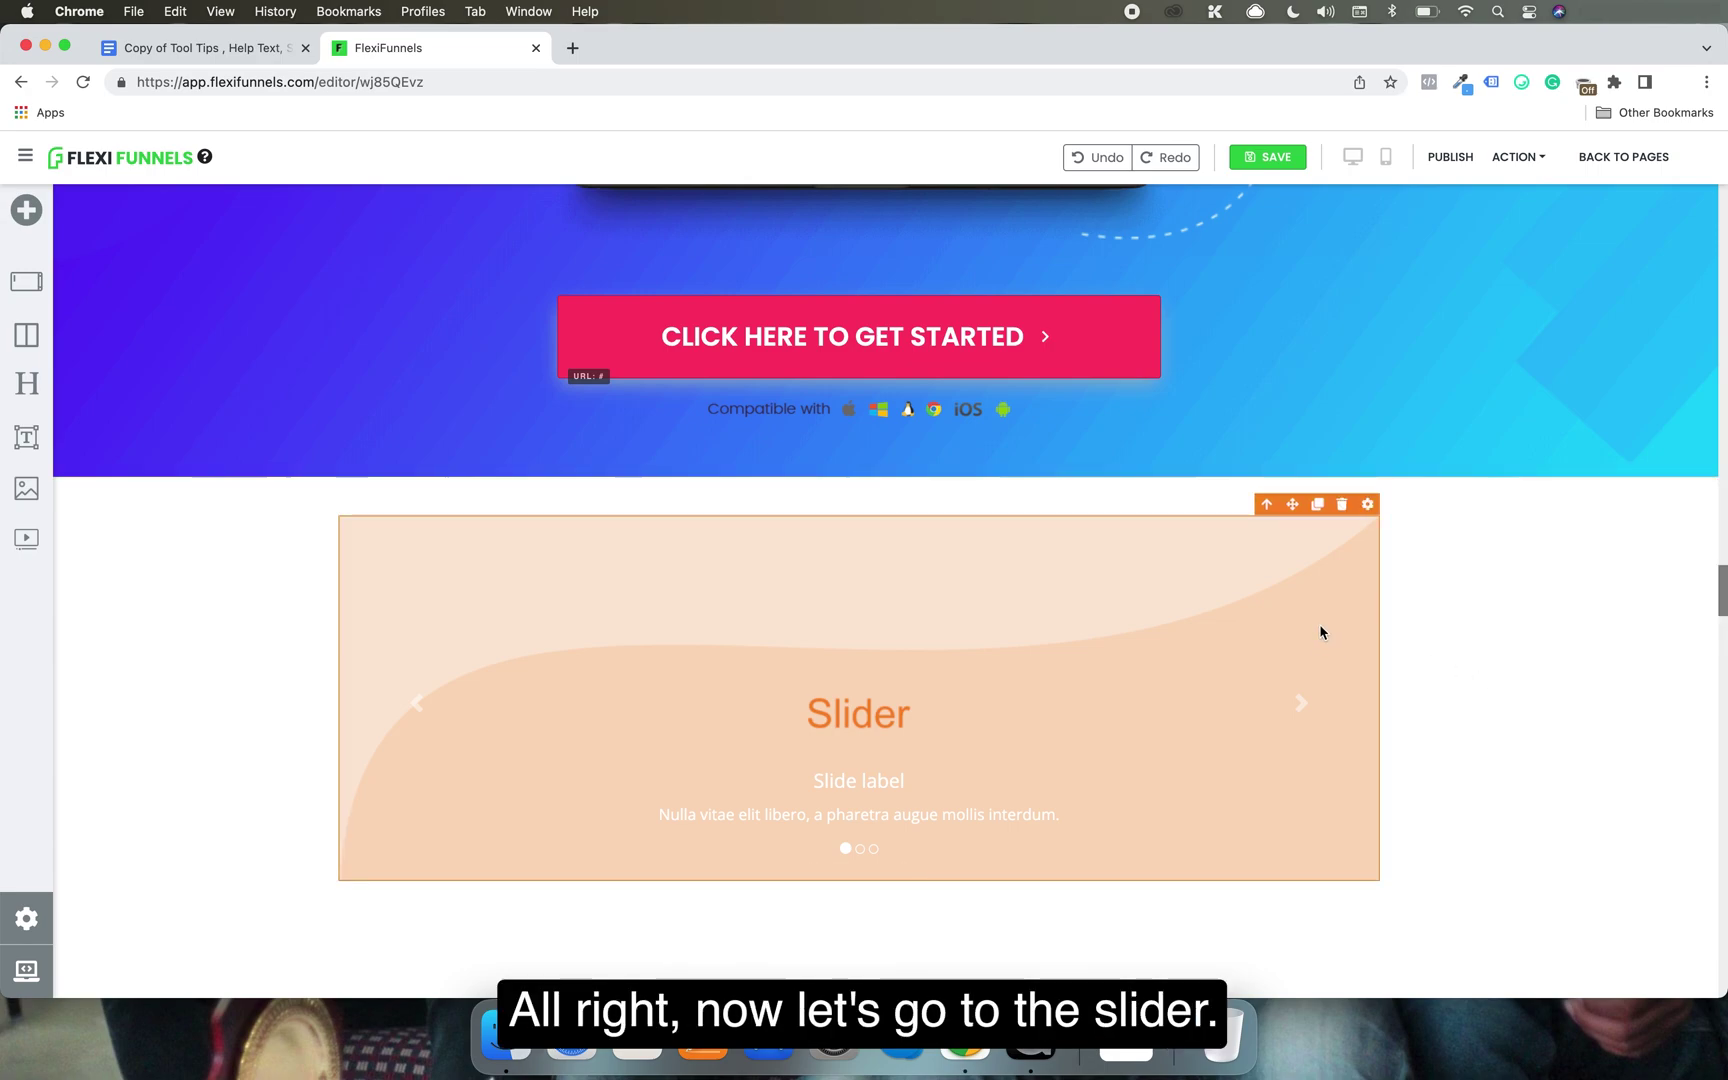
click(1366, 505)
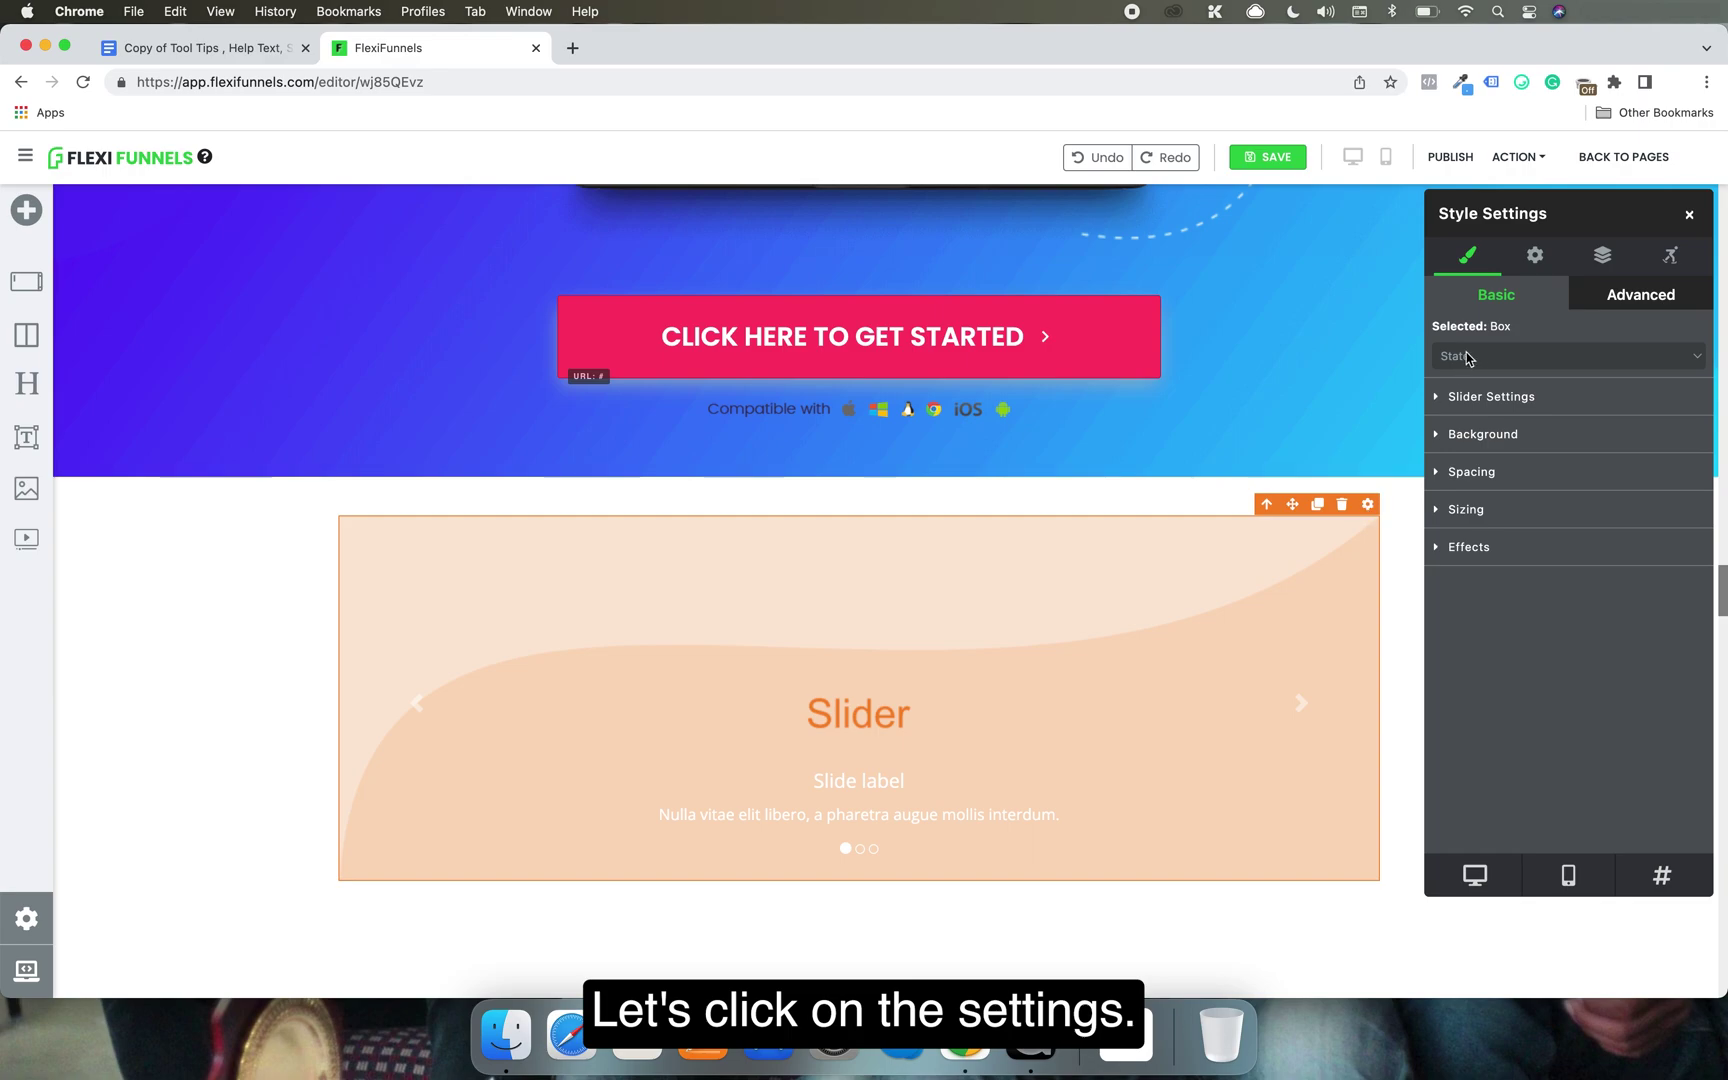
click(1445, 405)
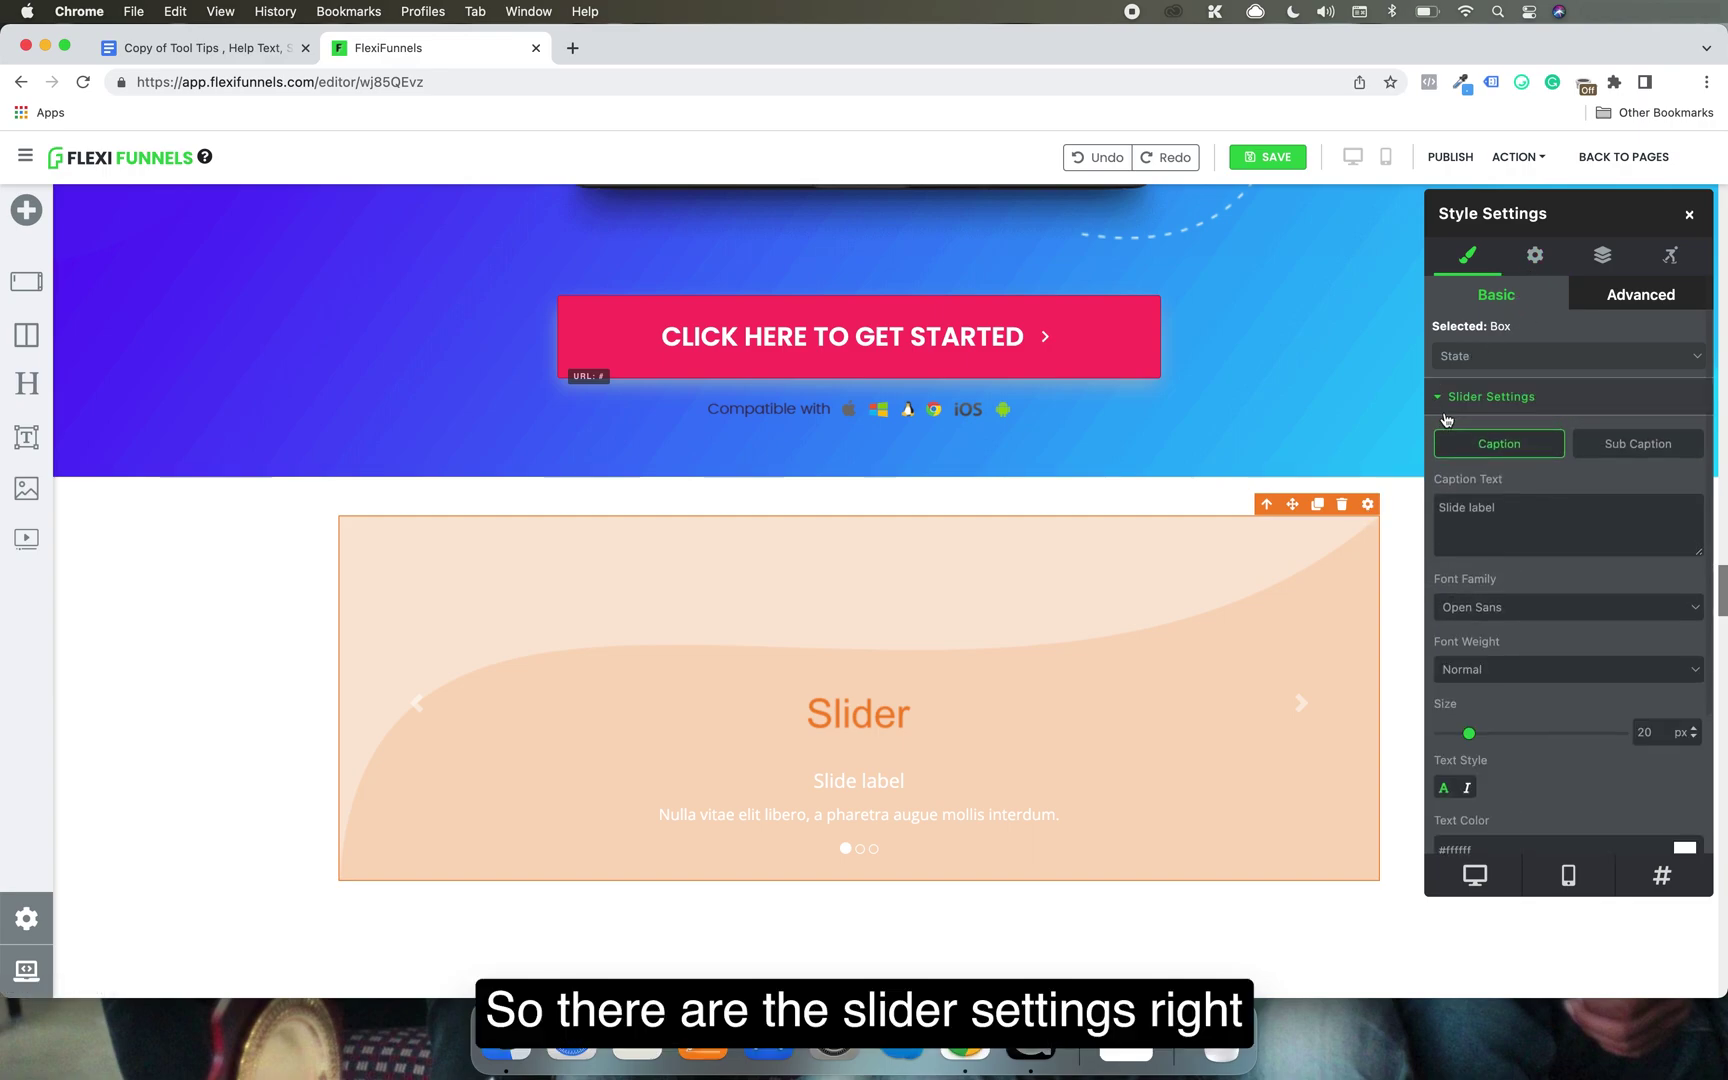
scroll(1495, 570, down, 2)
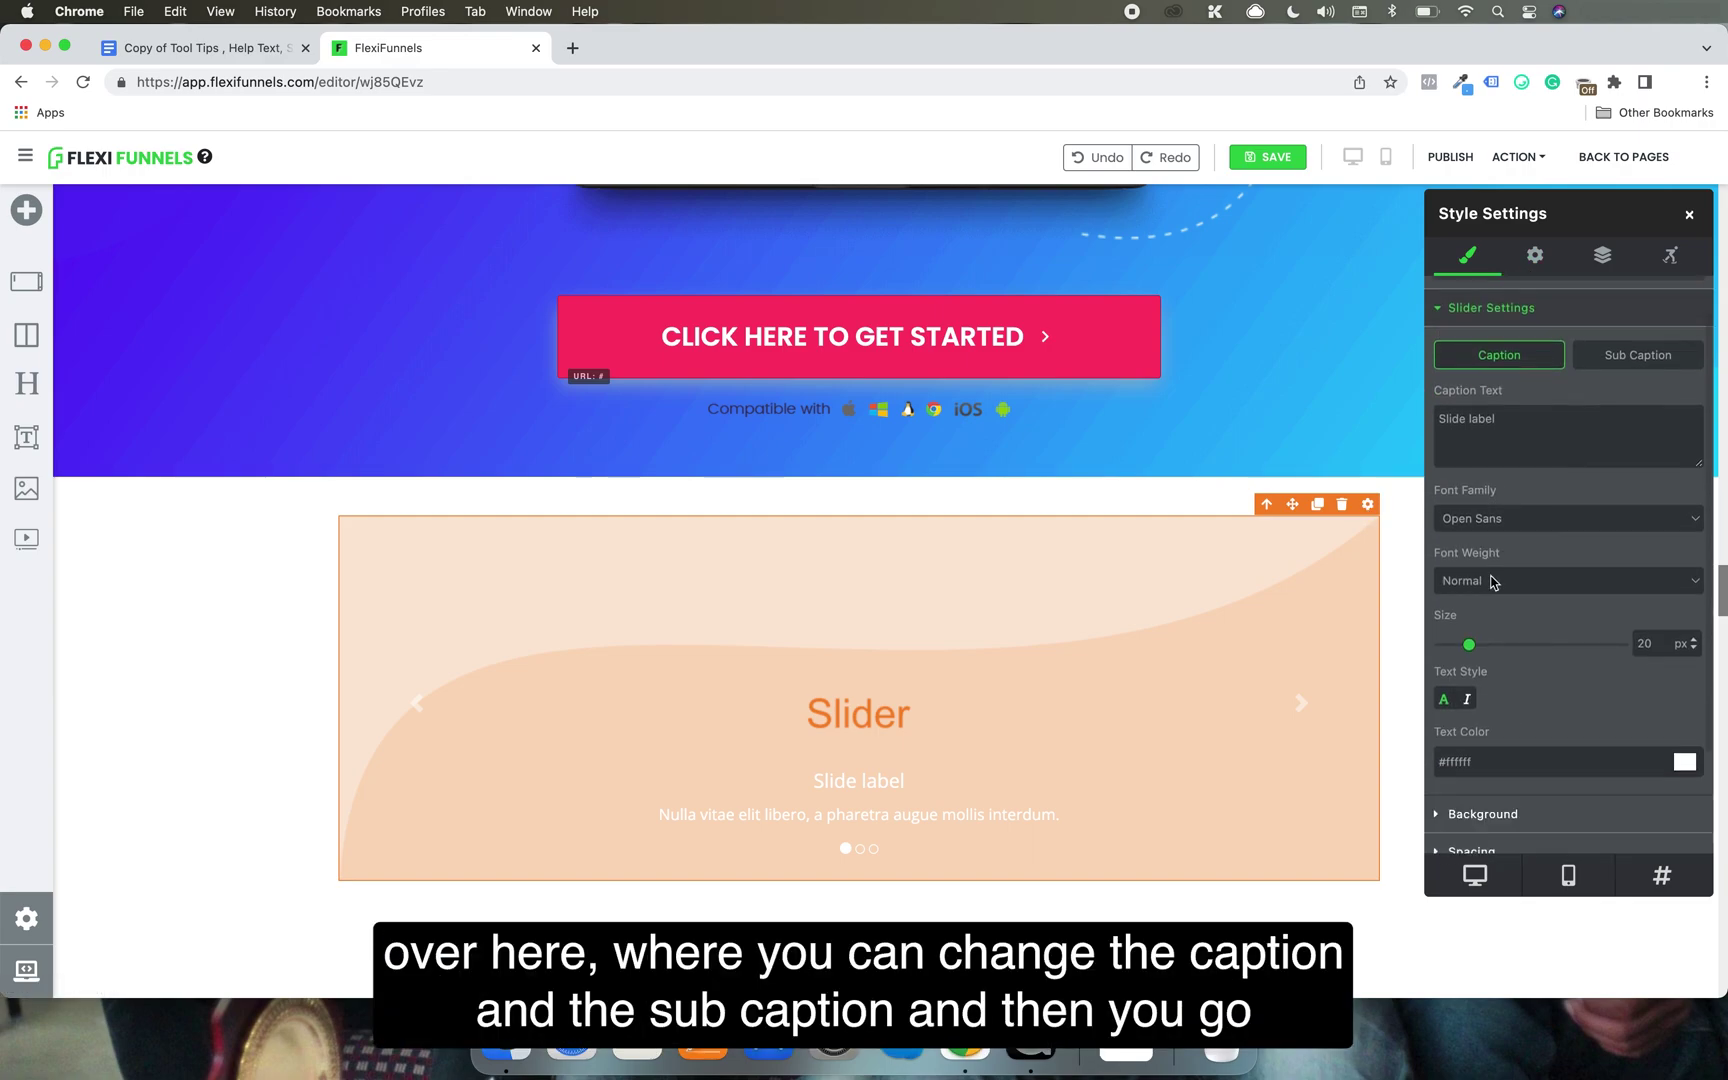
scroll(1497, 560, up, 1)
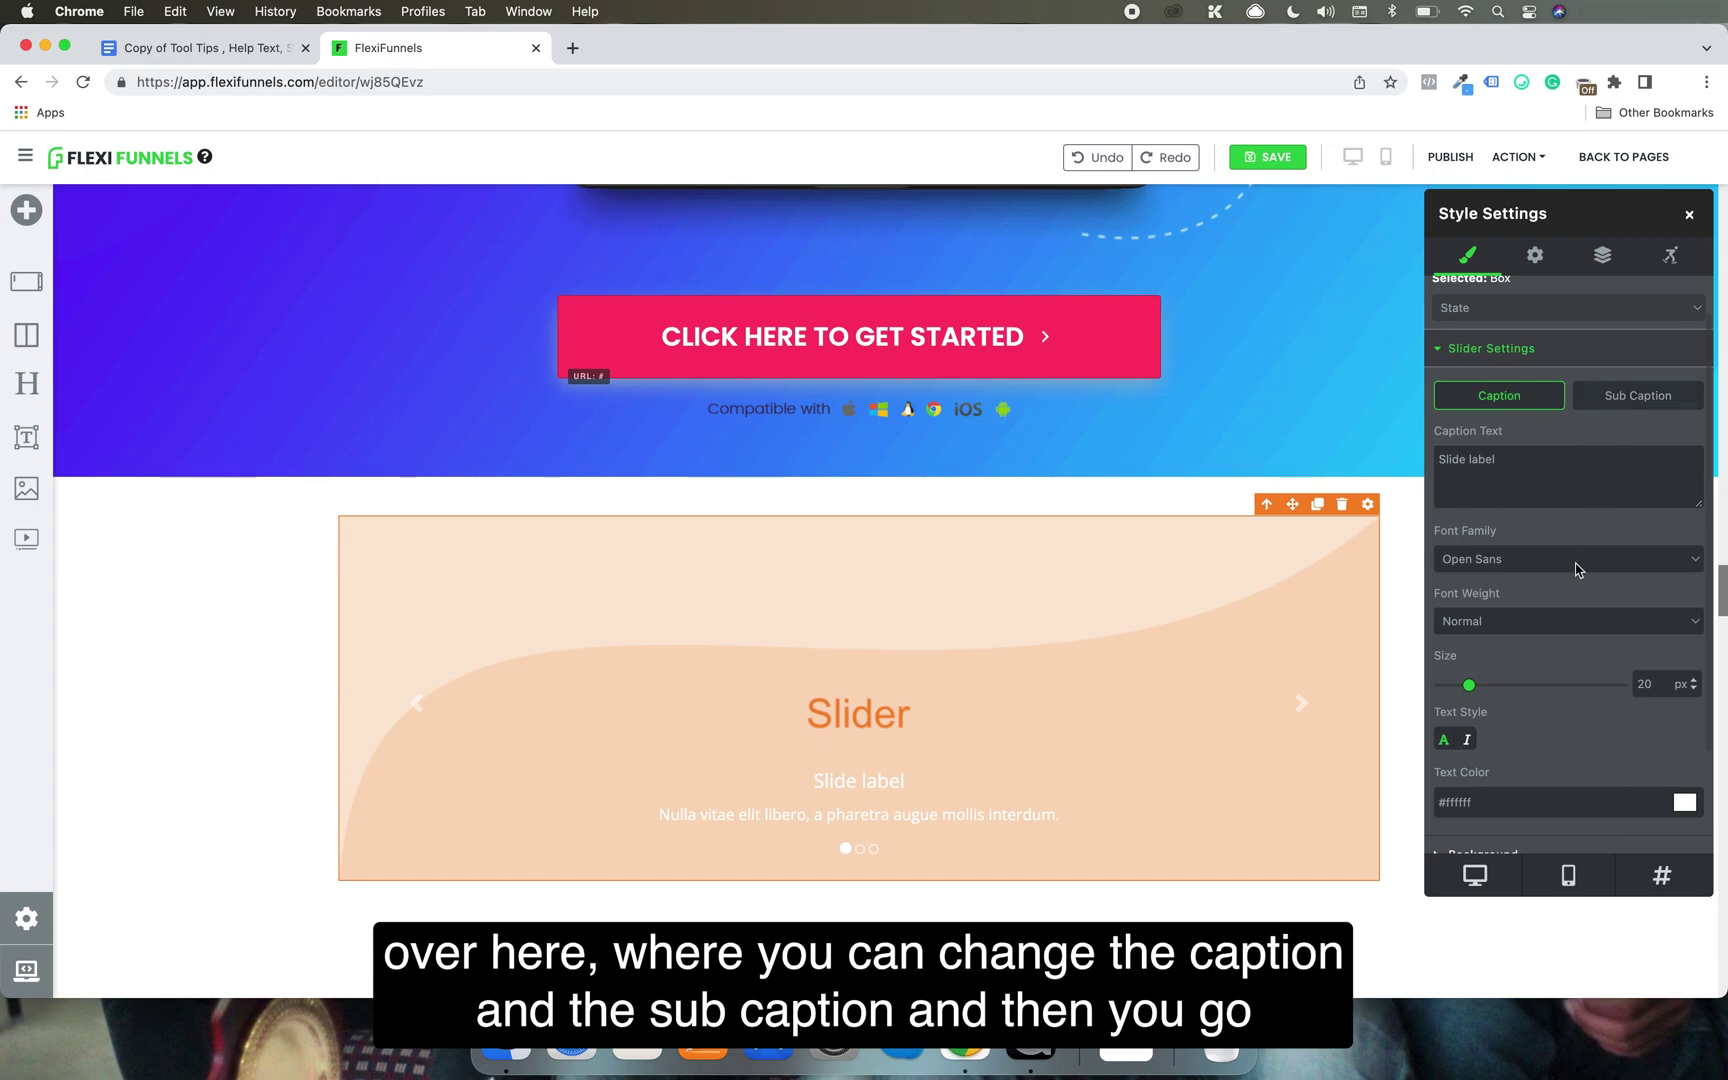
scroll(1578, 567, up, 1)
Set the image of slider item 1 to the AdsCrisp product mockup from the image gallery.
click(1537, 259)
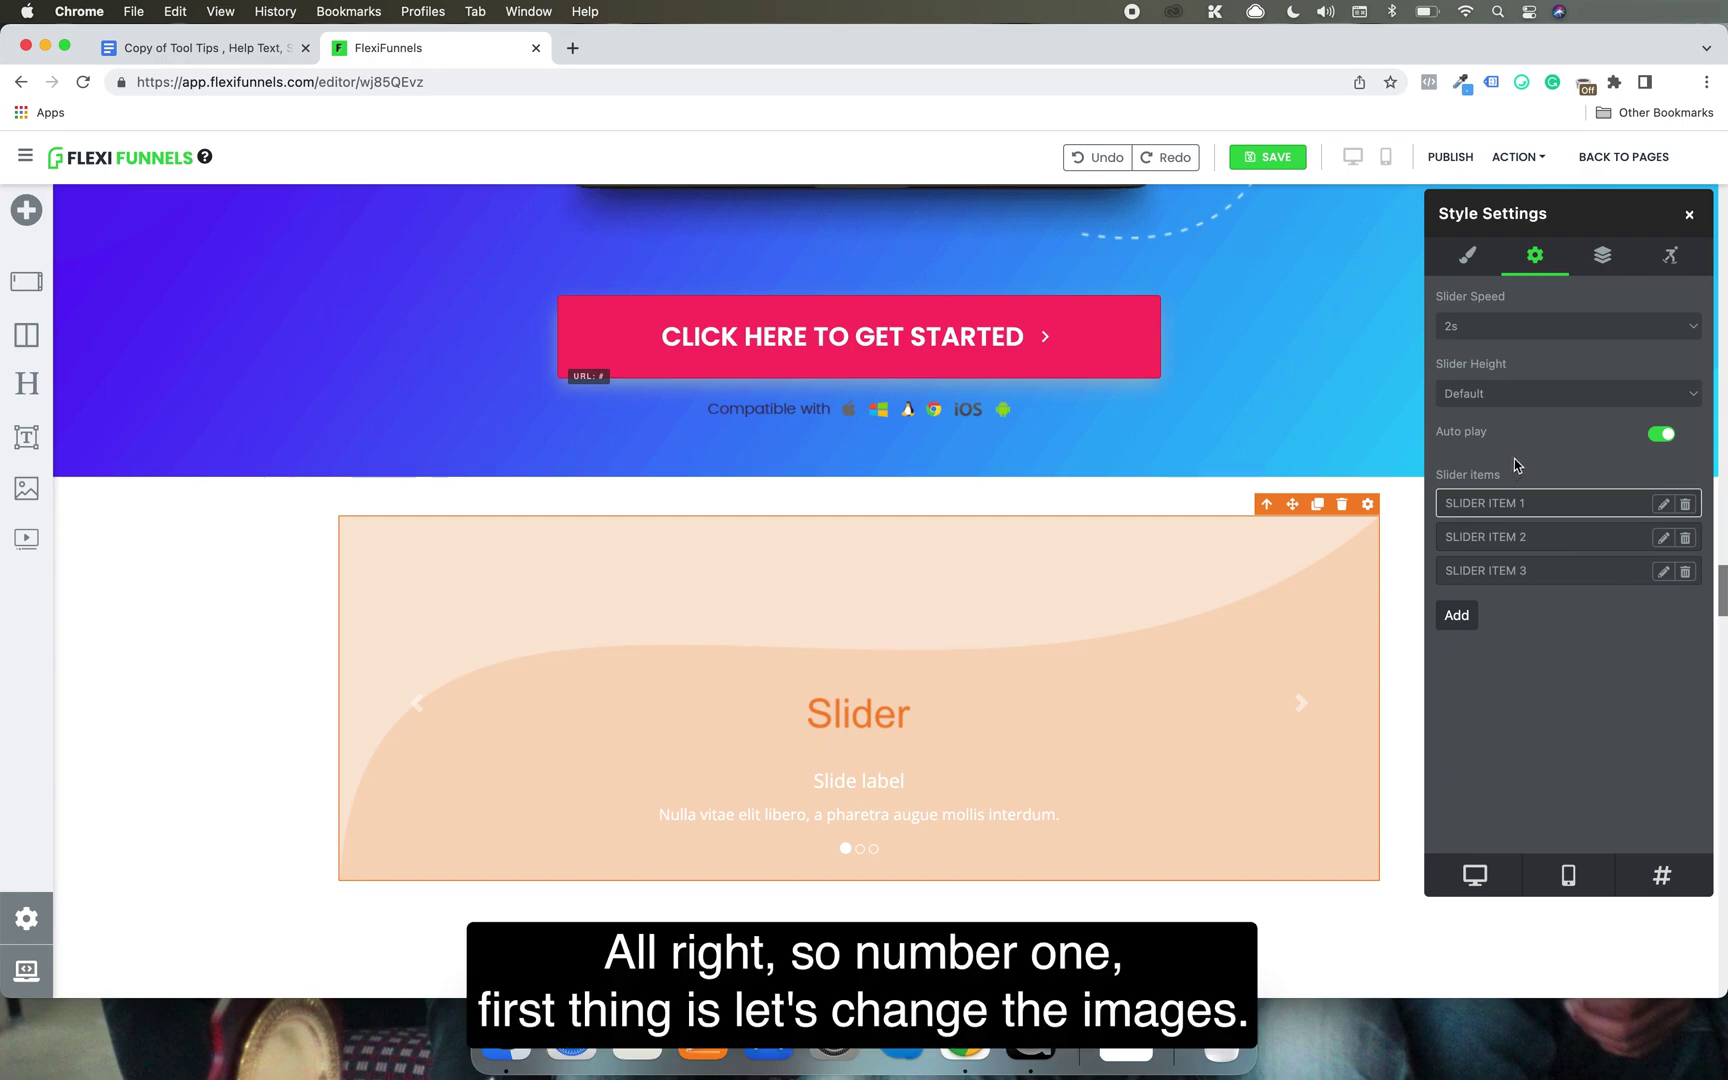
click(1662, 507)
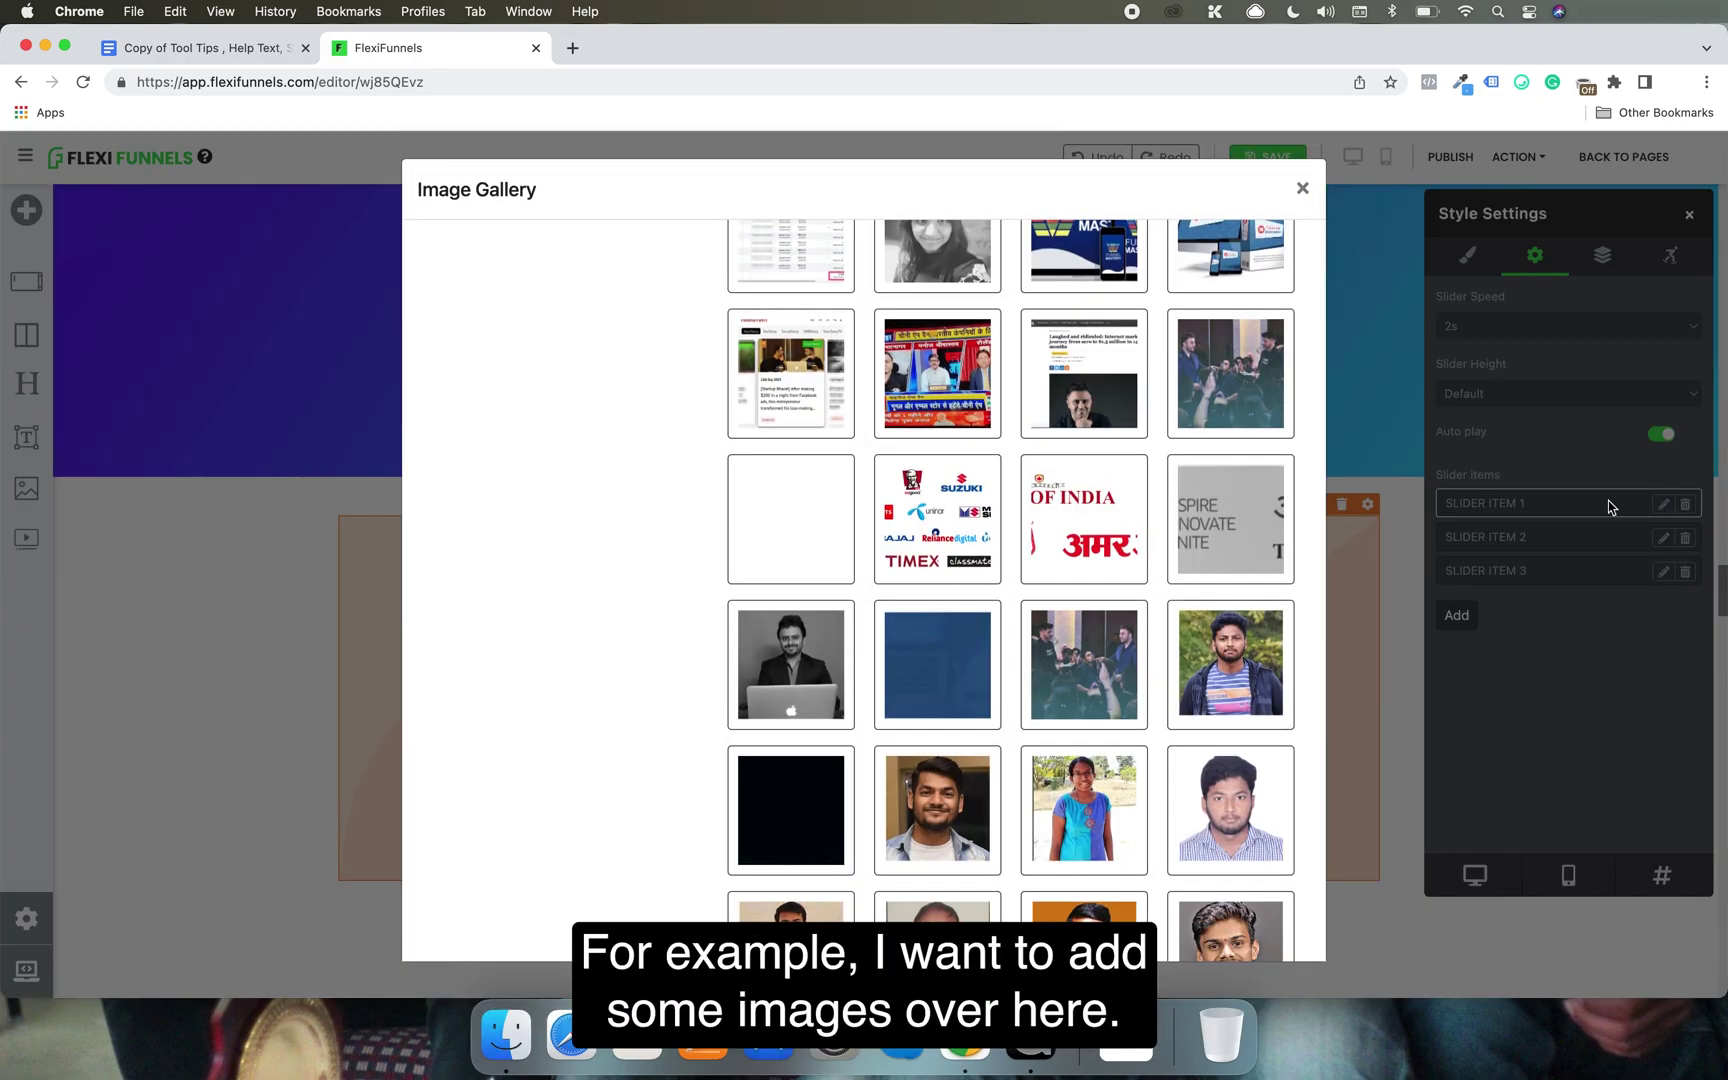
scroll(987, 447, up, 10)
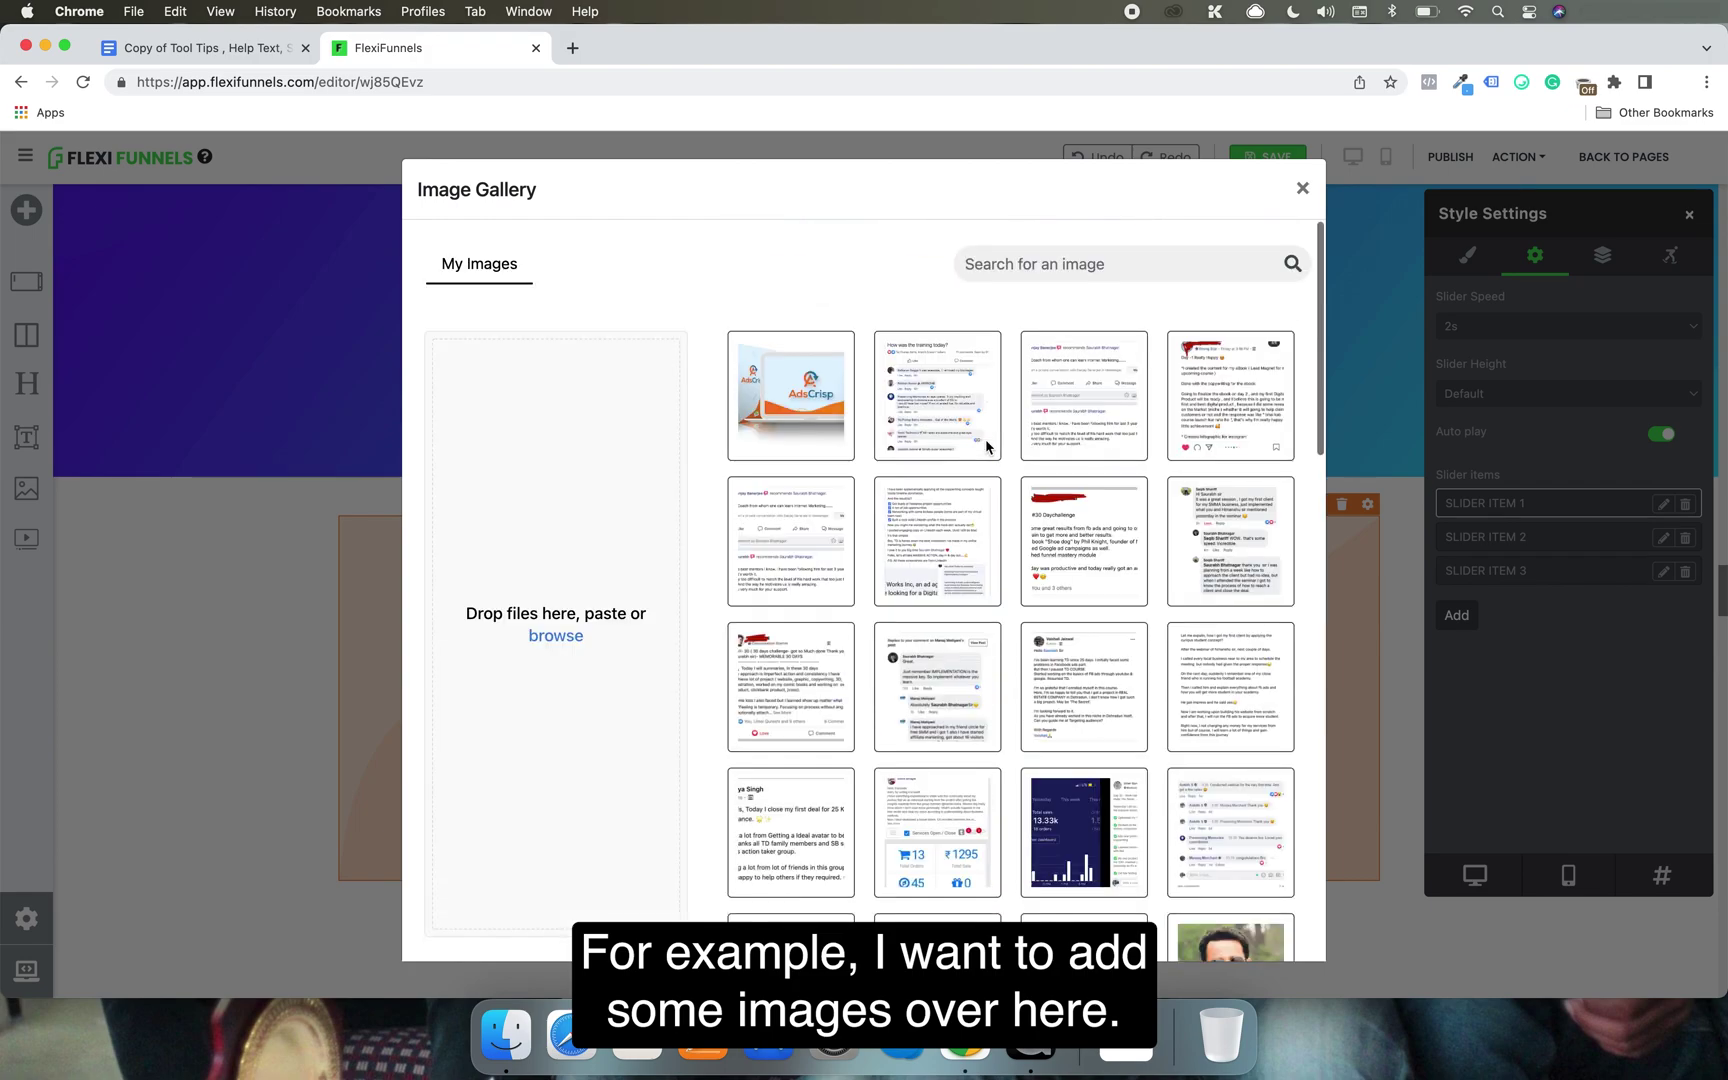
click(1065, 722)
scroll(1200, 722, down, 2)
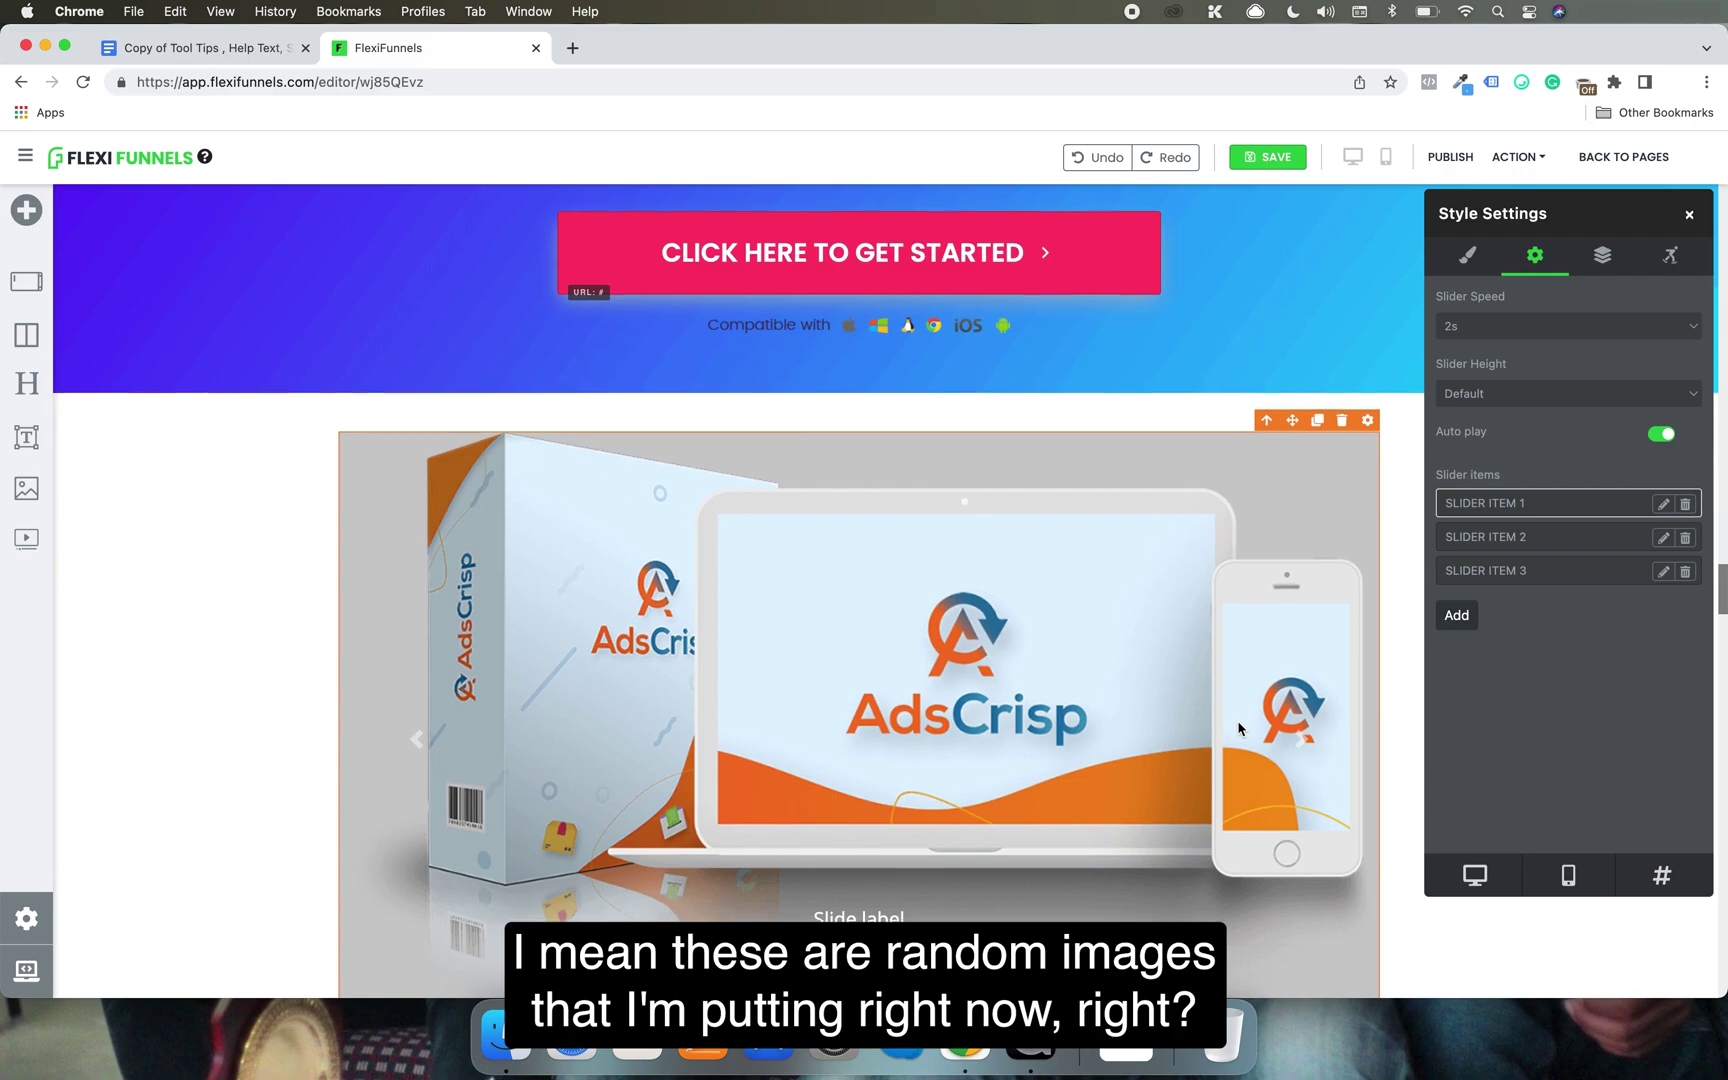
scroll(1165, 604, down, 2)
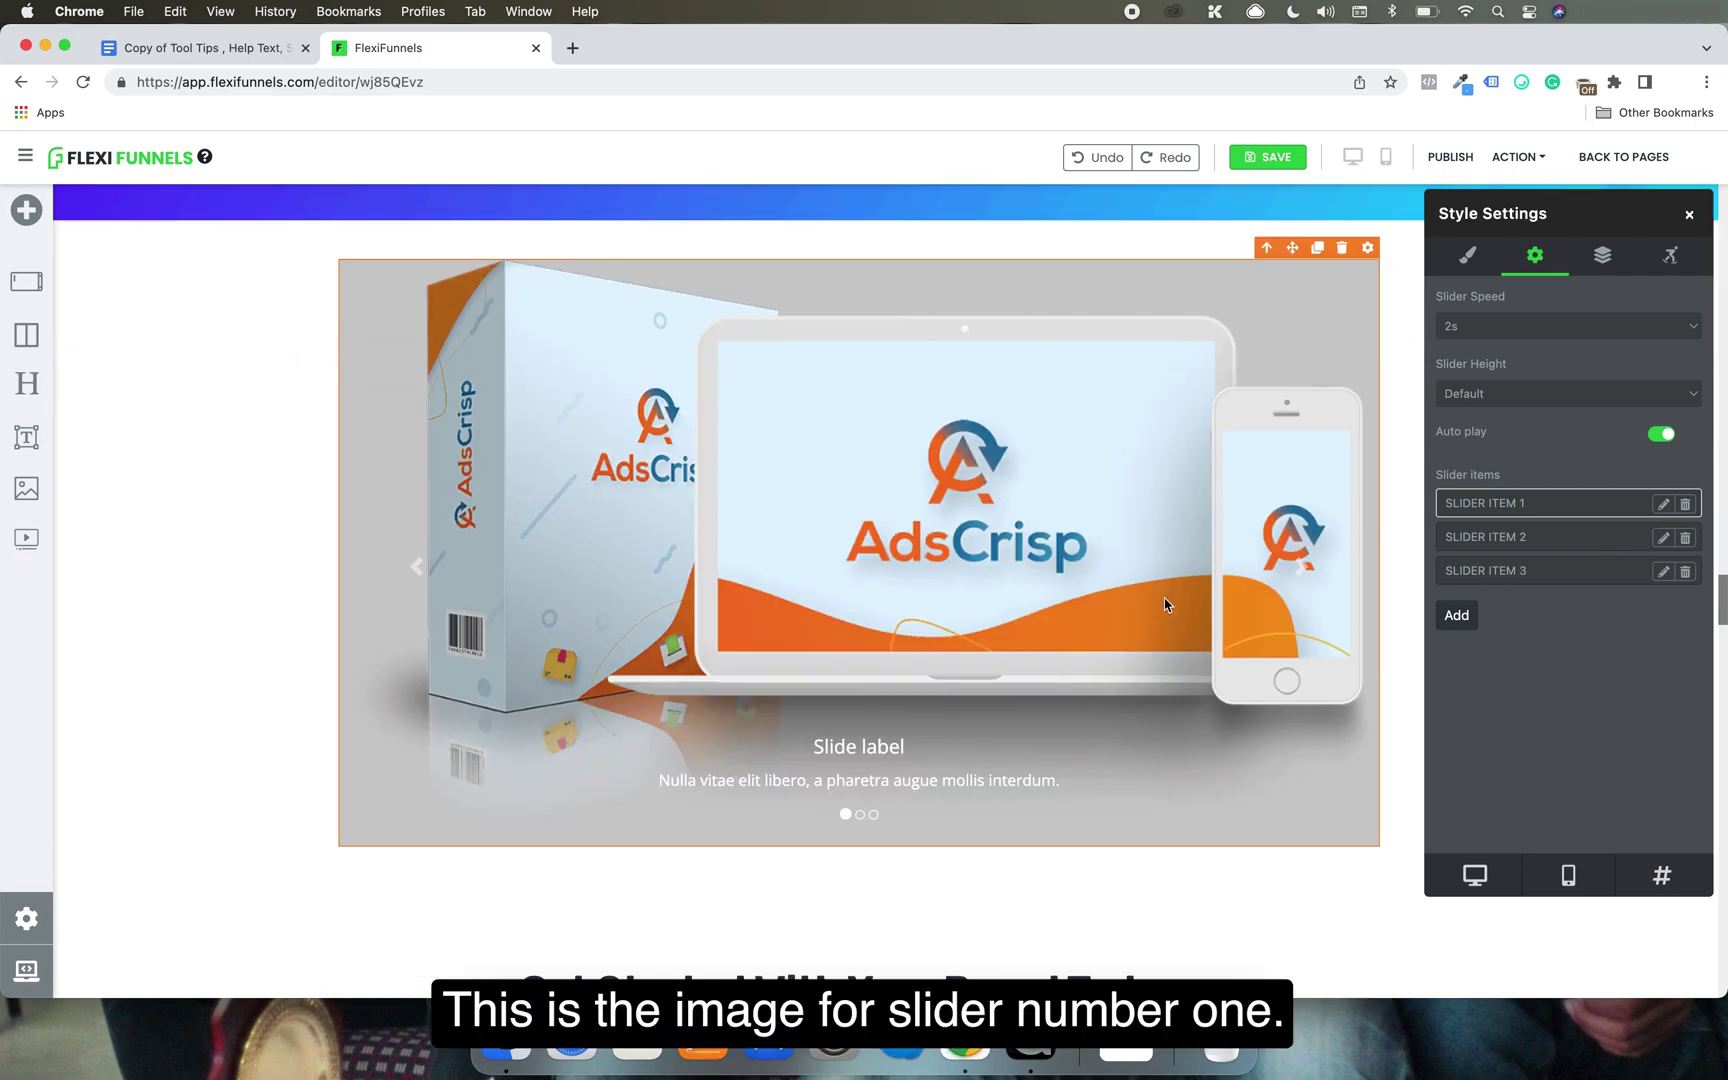
Set the image of slider item 2 to the outdoor portrait of the man in sunglasses.
click(1663, 538)
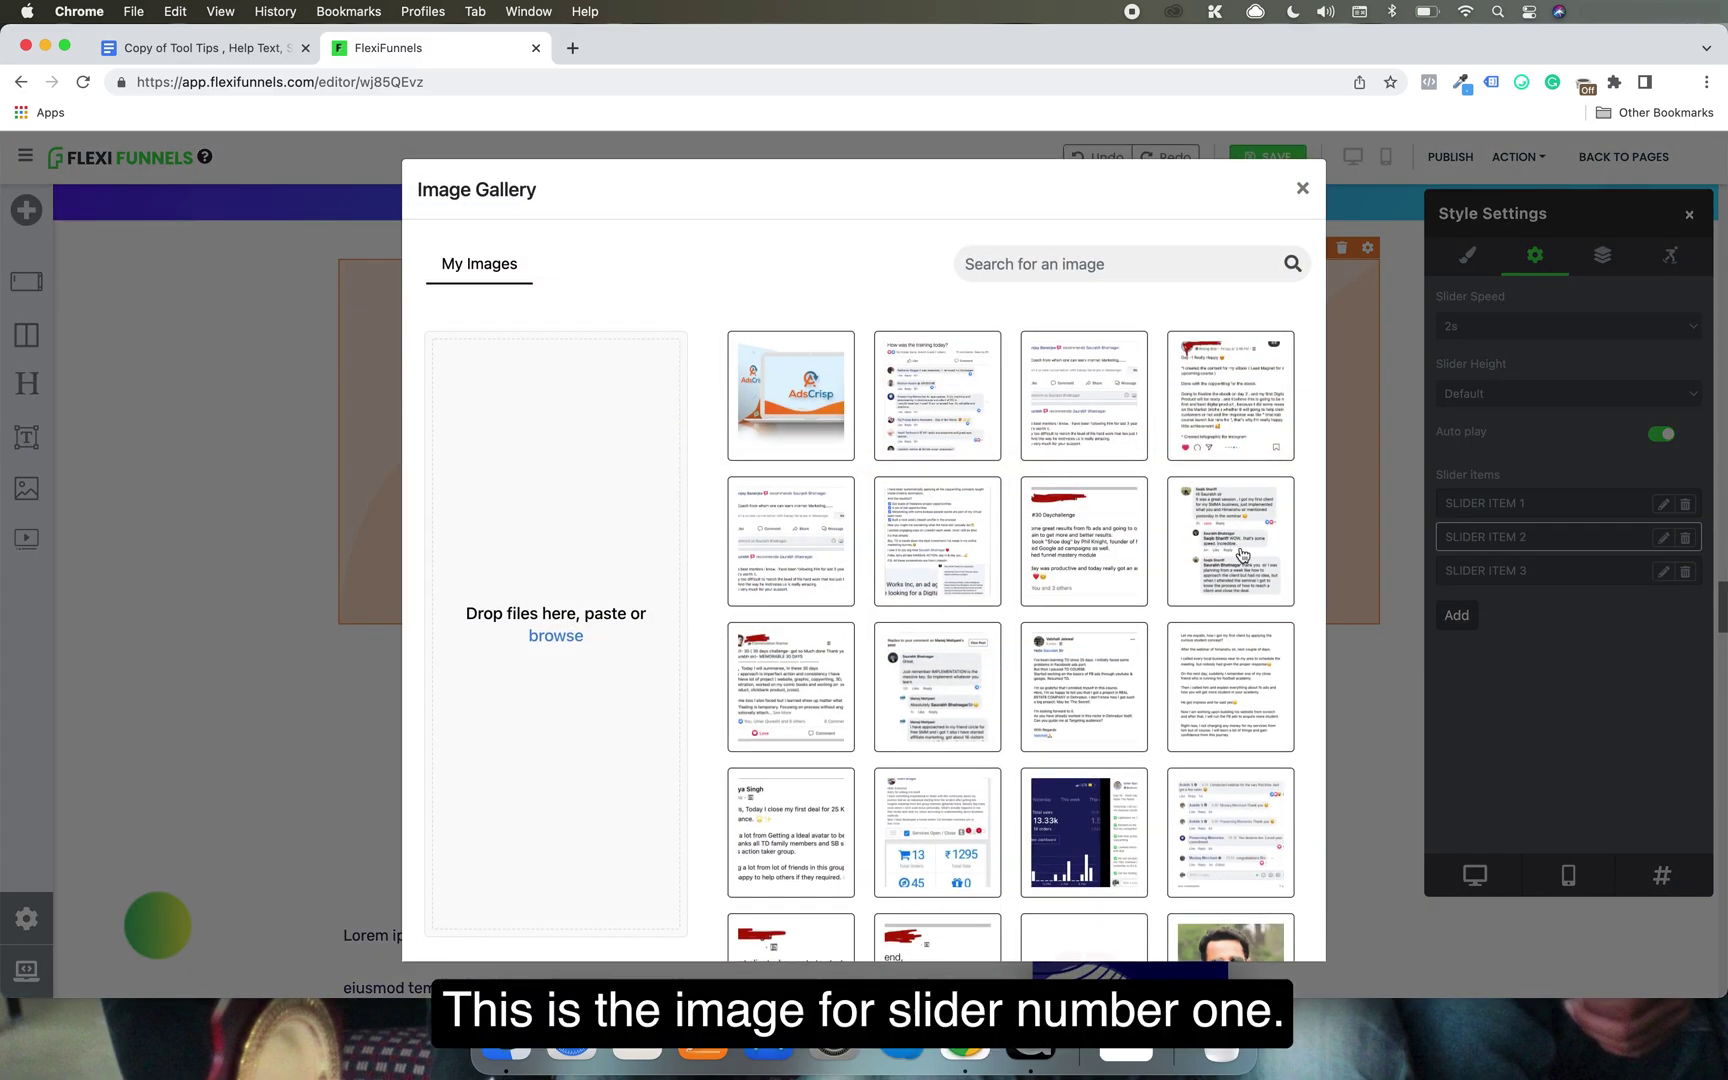
scroll(1013, 706, down, 3)
scroll(1013, 706, down, 1)
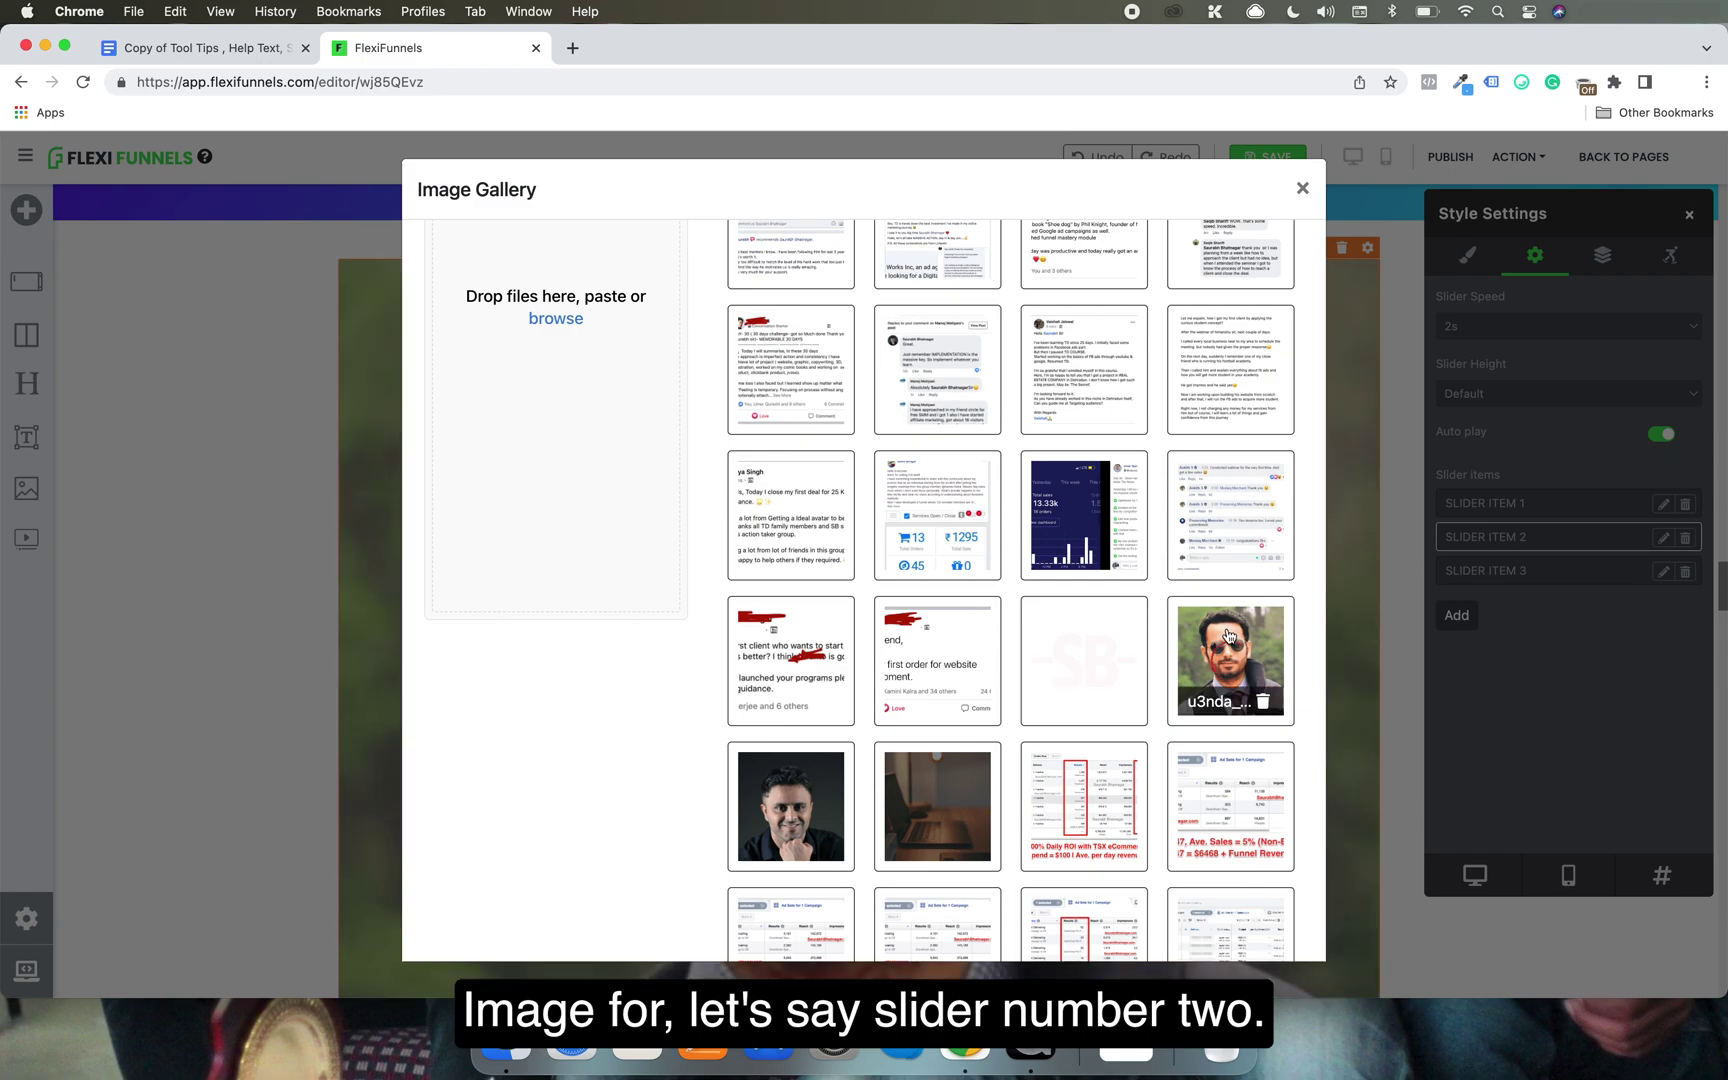
click(1661, 576)
Set the image of slider item 3 to the portrait of the smiling man on a dark background.
click(1663, 571)
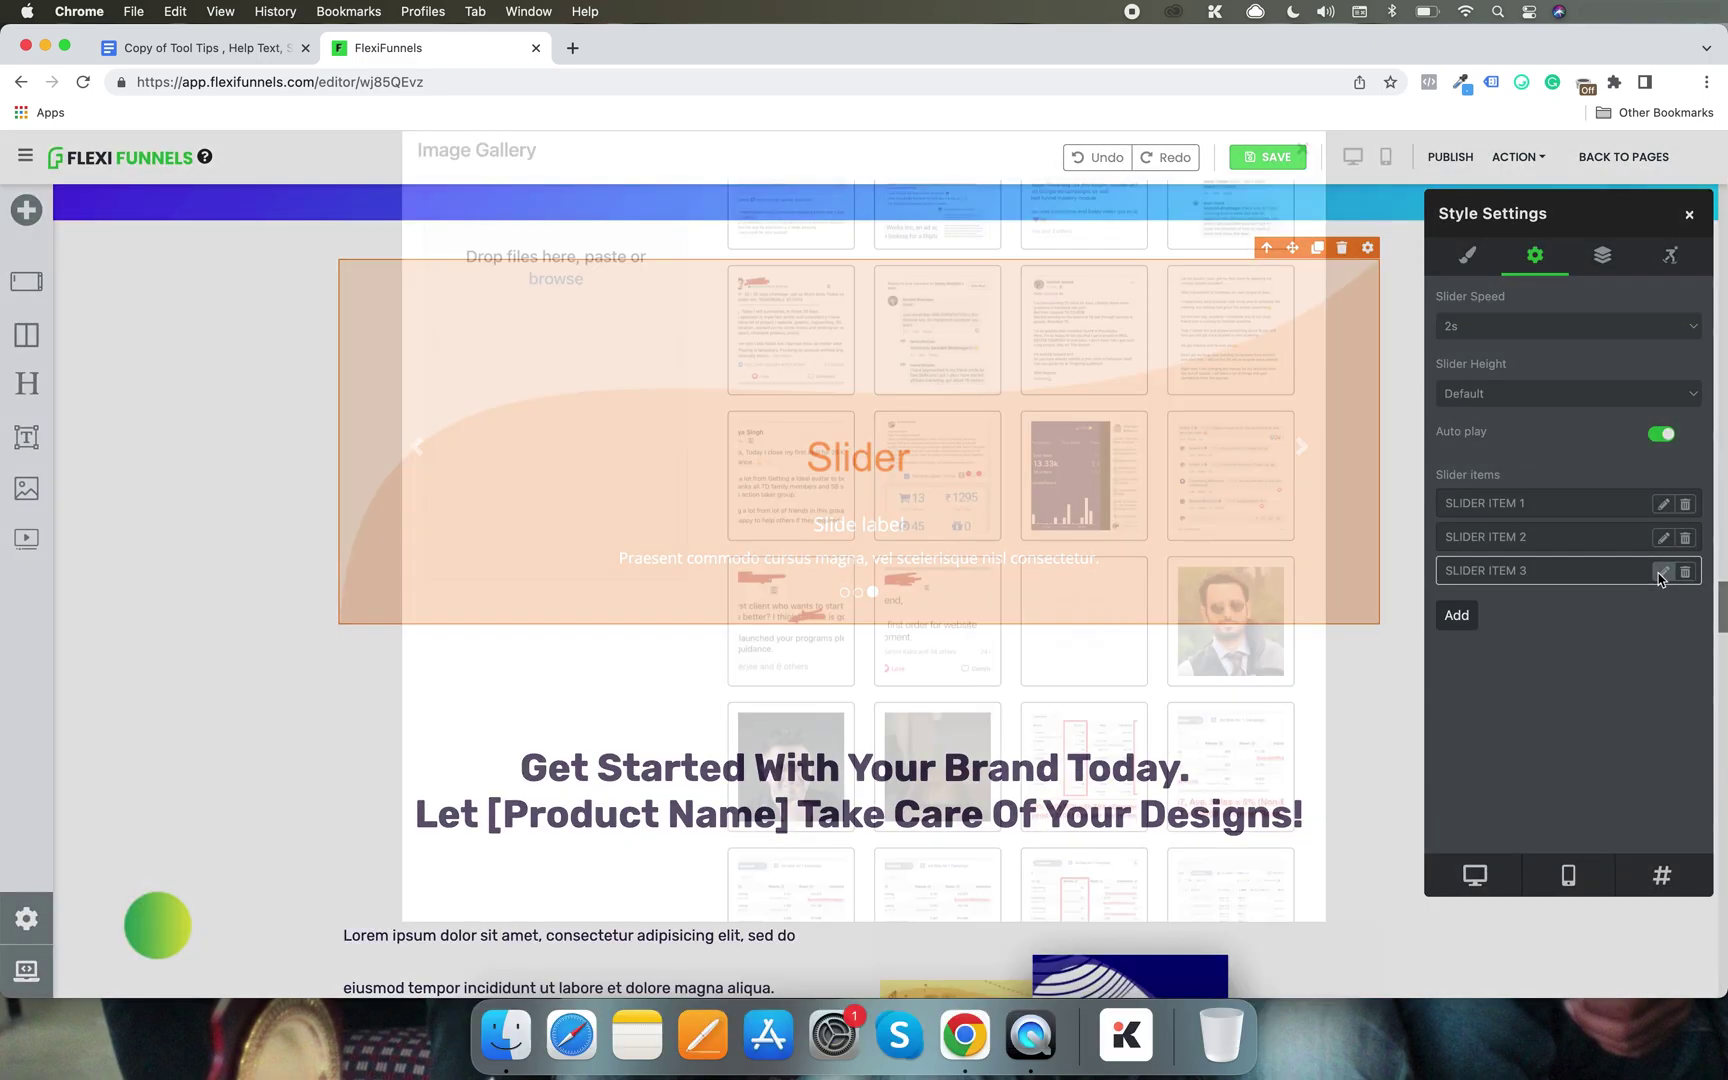
scroll(997, 690, down, 2)
scroll(997, 690, down, 1)
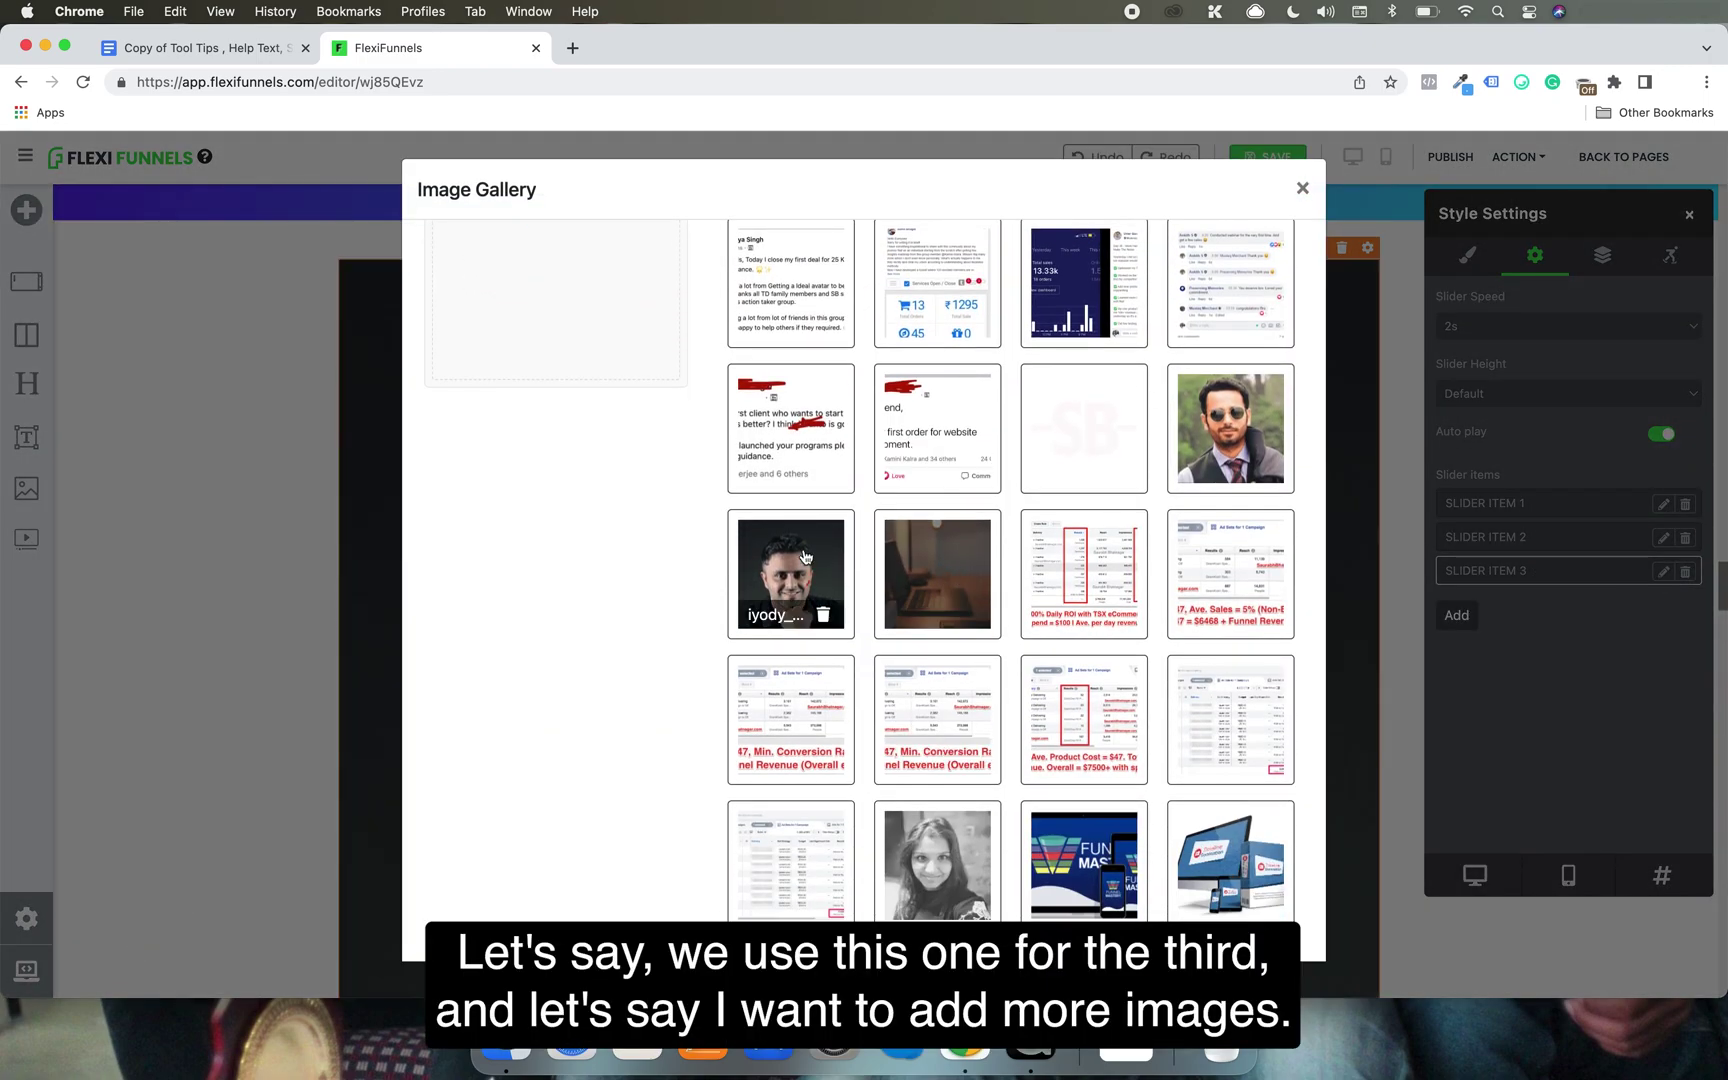
click(1536, 598)
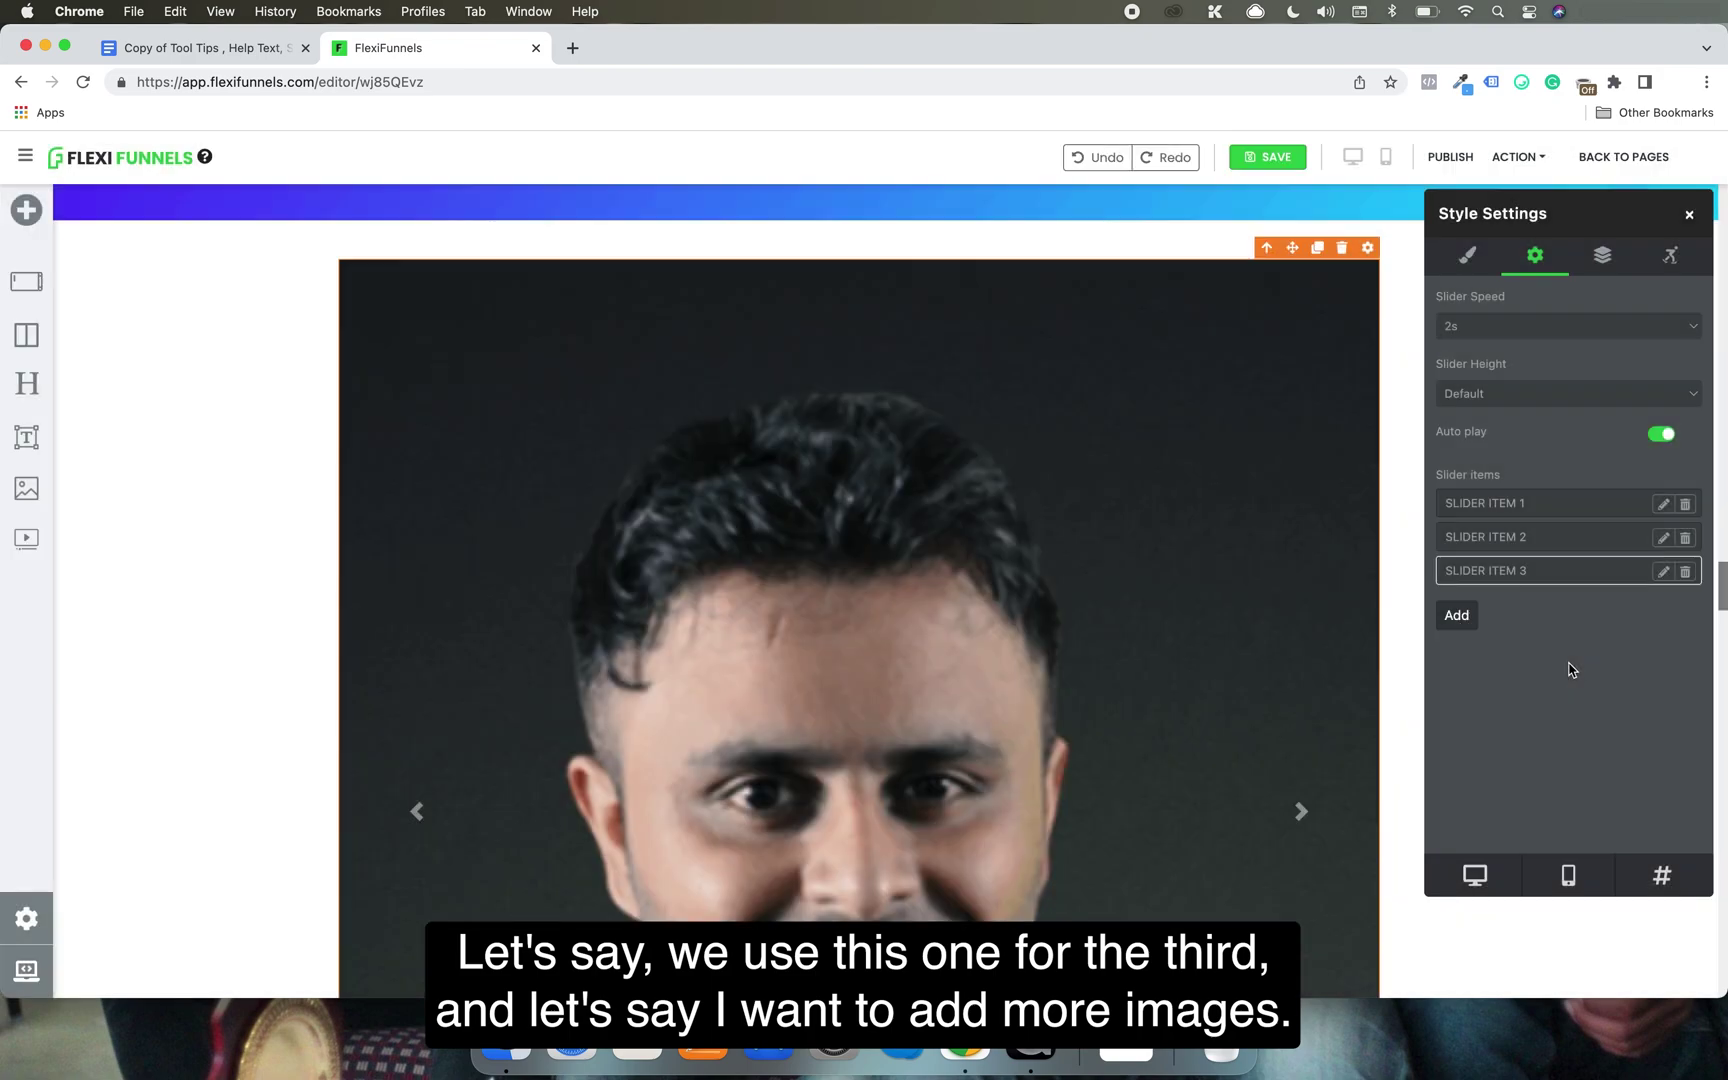
Add two more slider items and set the image of slider item 4 to the dark desk photo.
click(1464, 620)
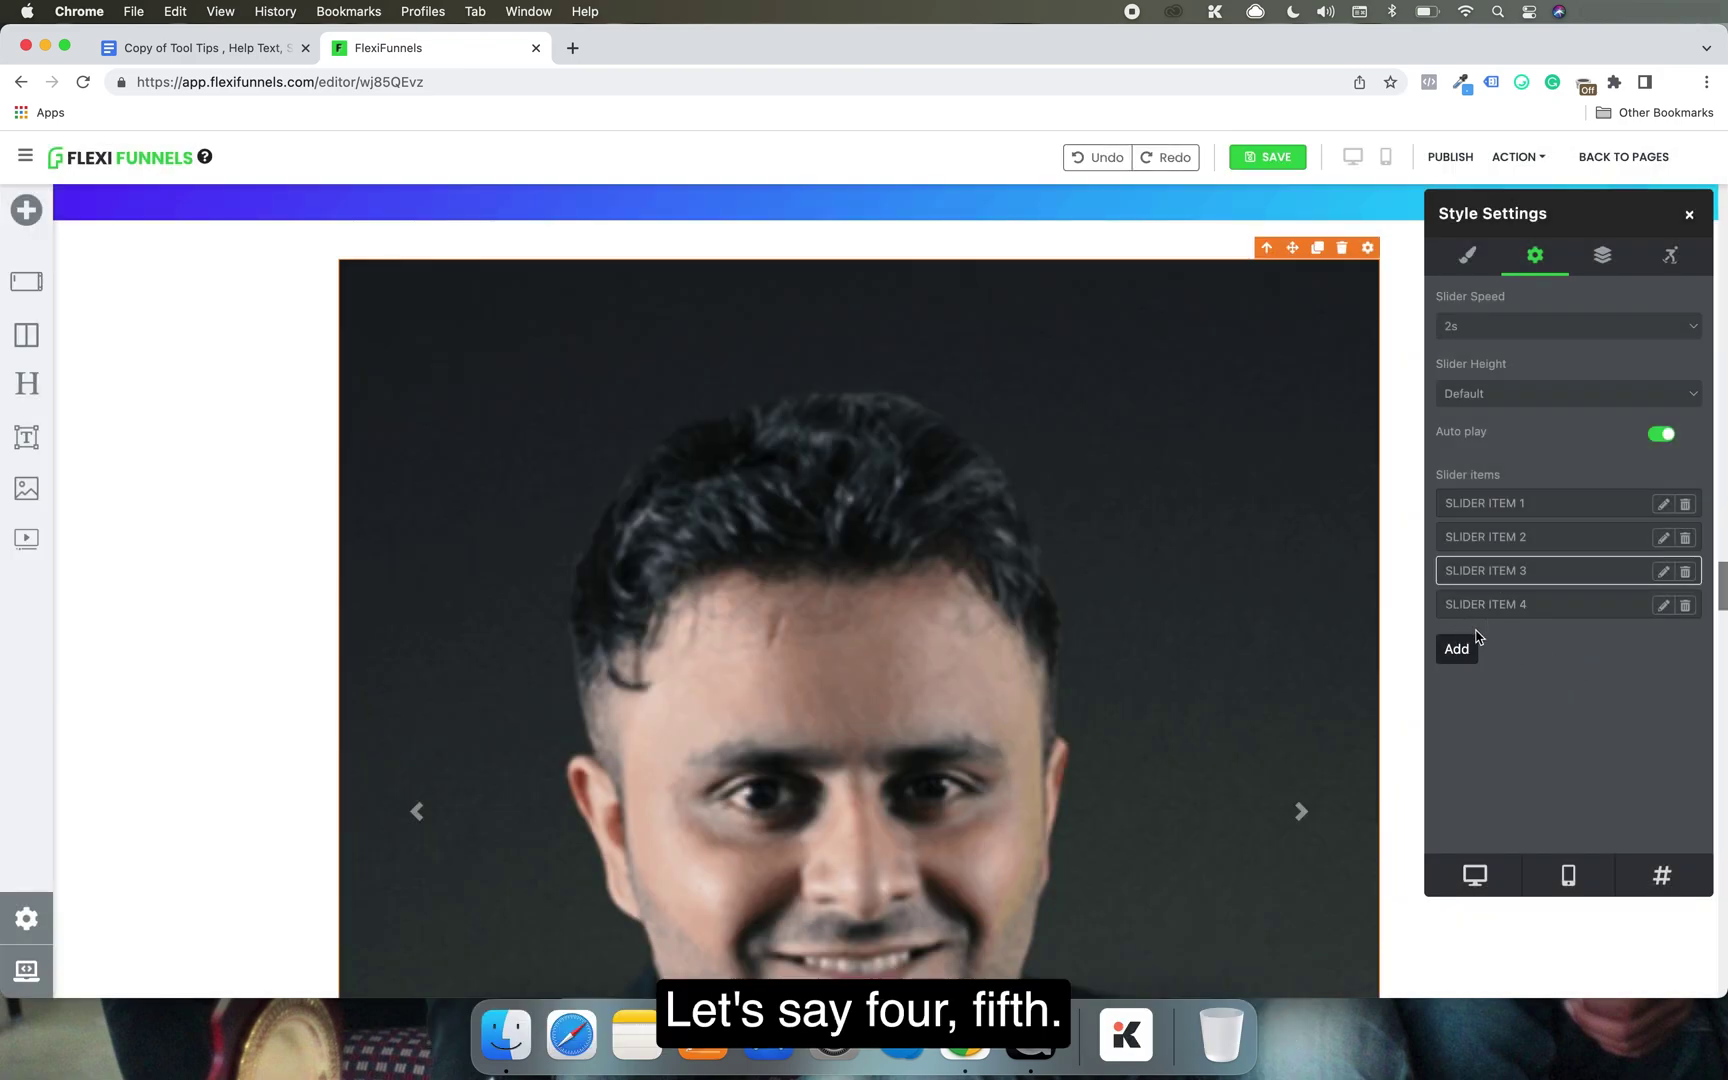
click(1452, 654)
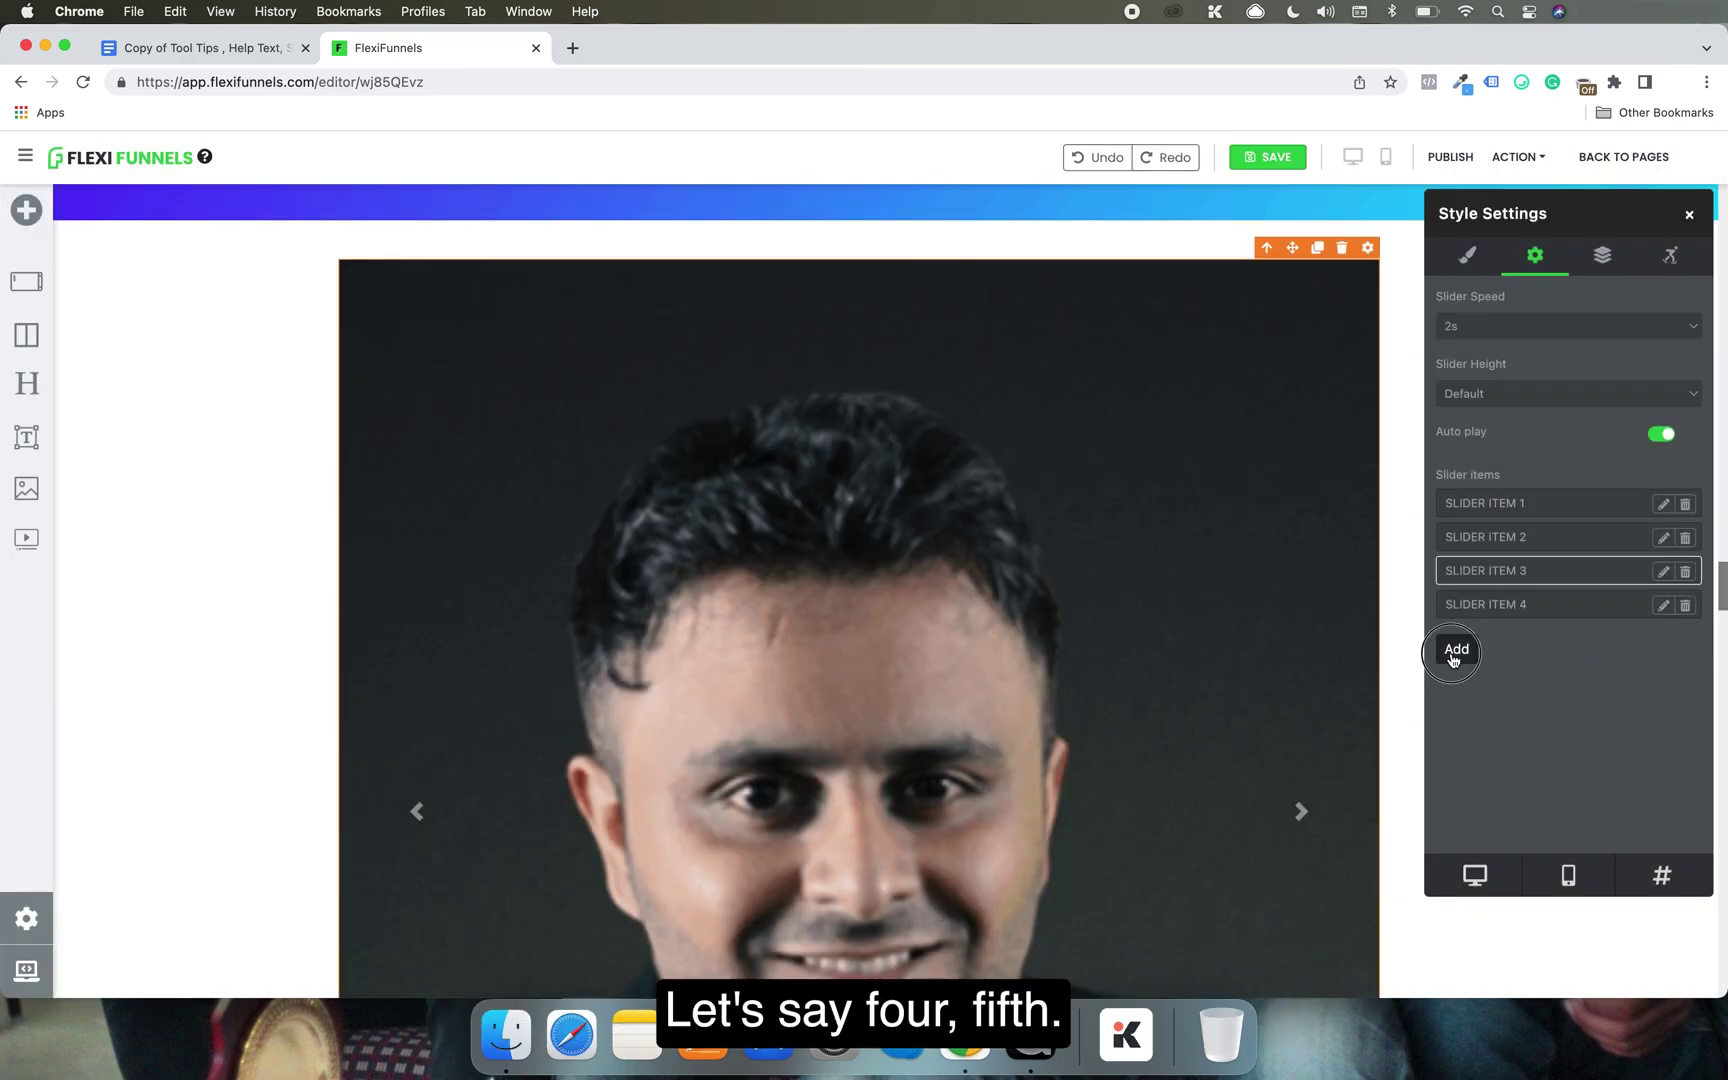
click(1663, 604)
click(937, 557)
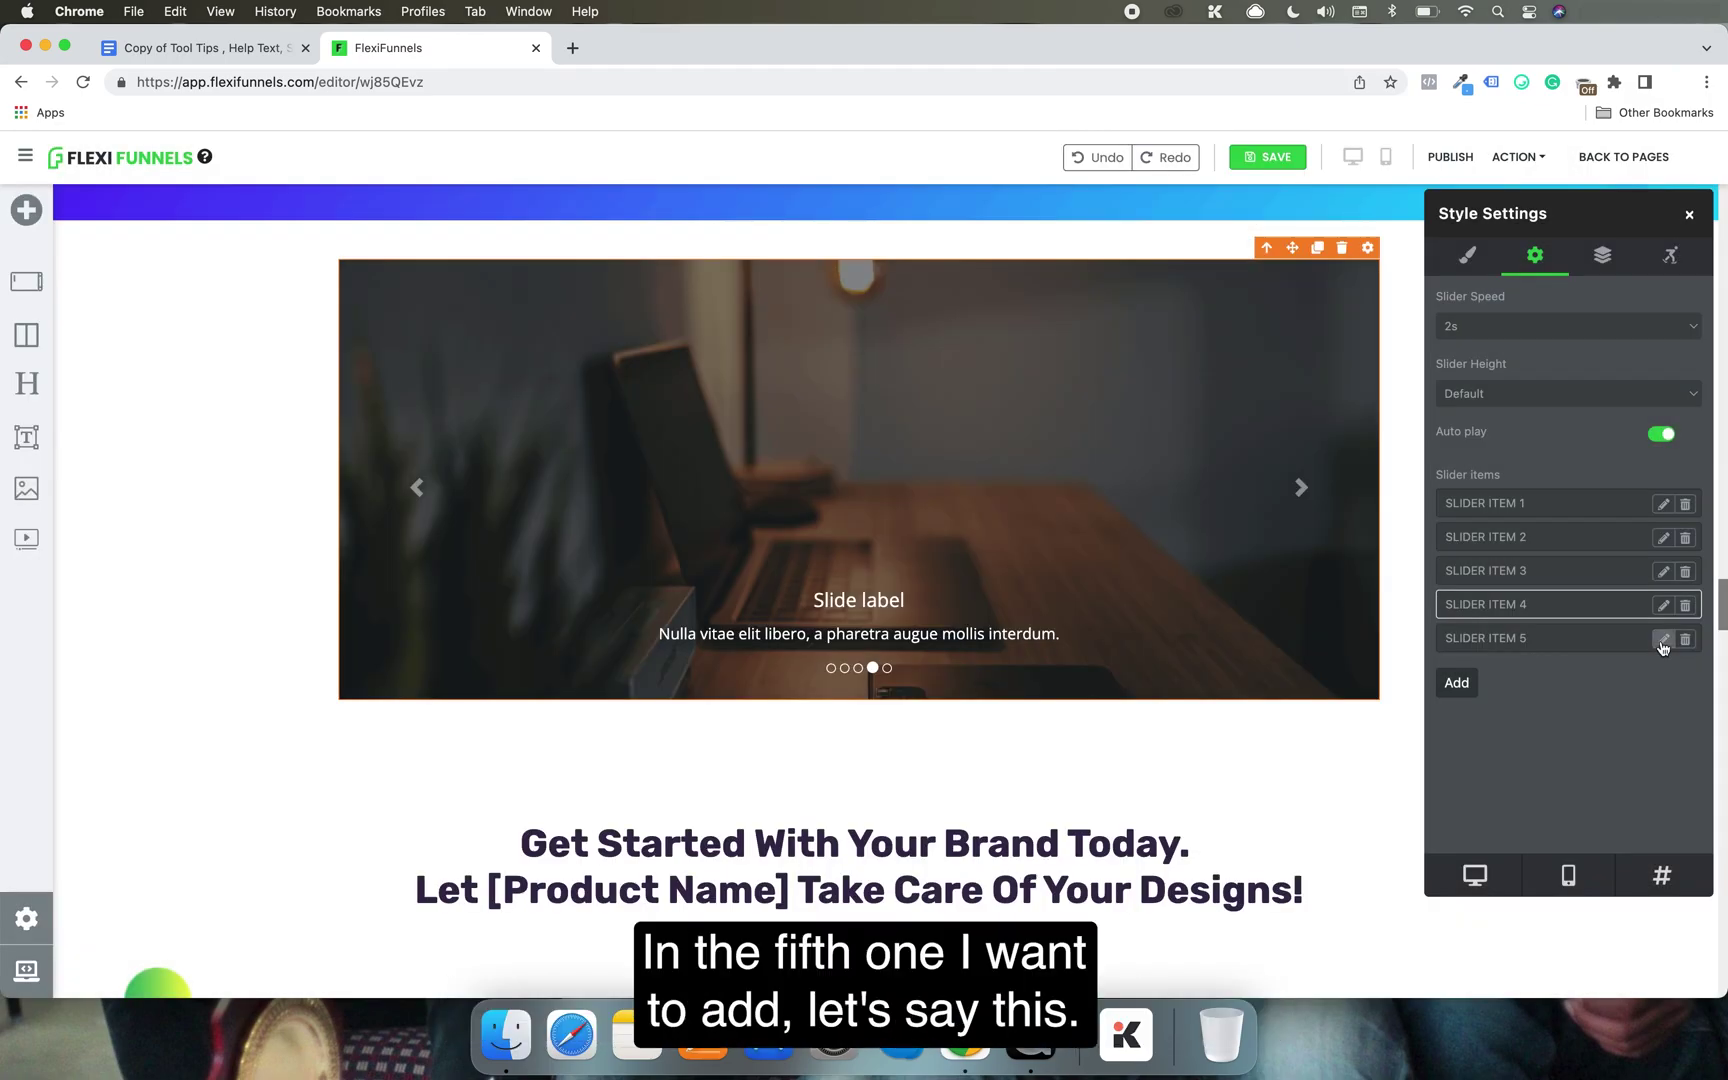
Set the image of slider item 5 to the black-and-white portrait of the woman.
click(1663, 639)
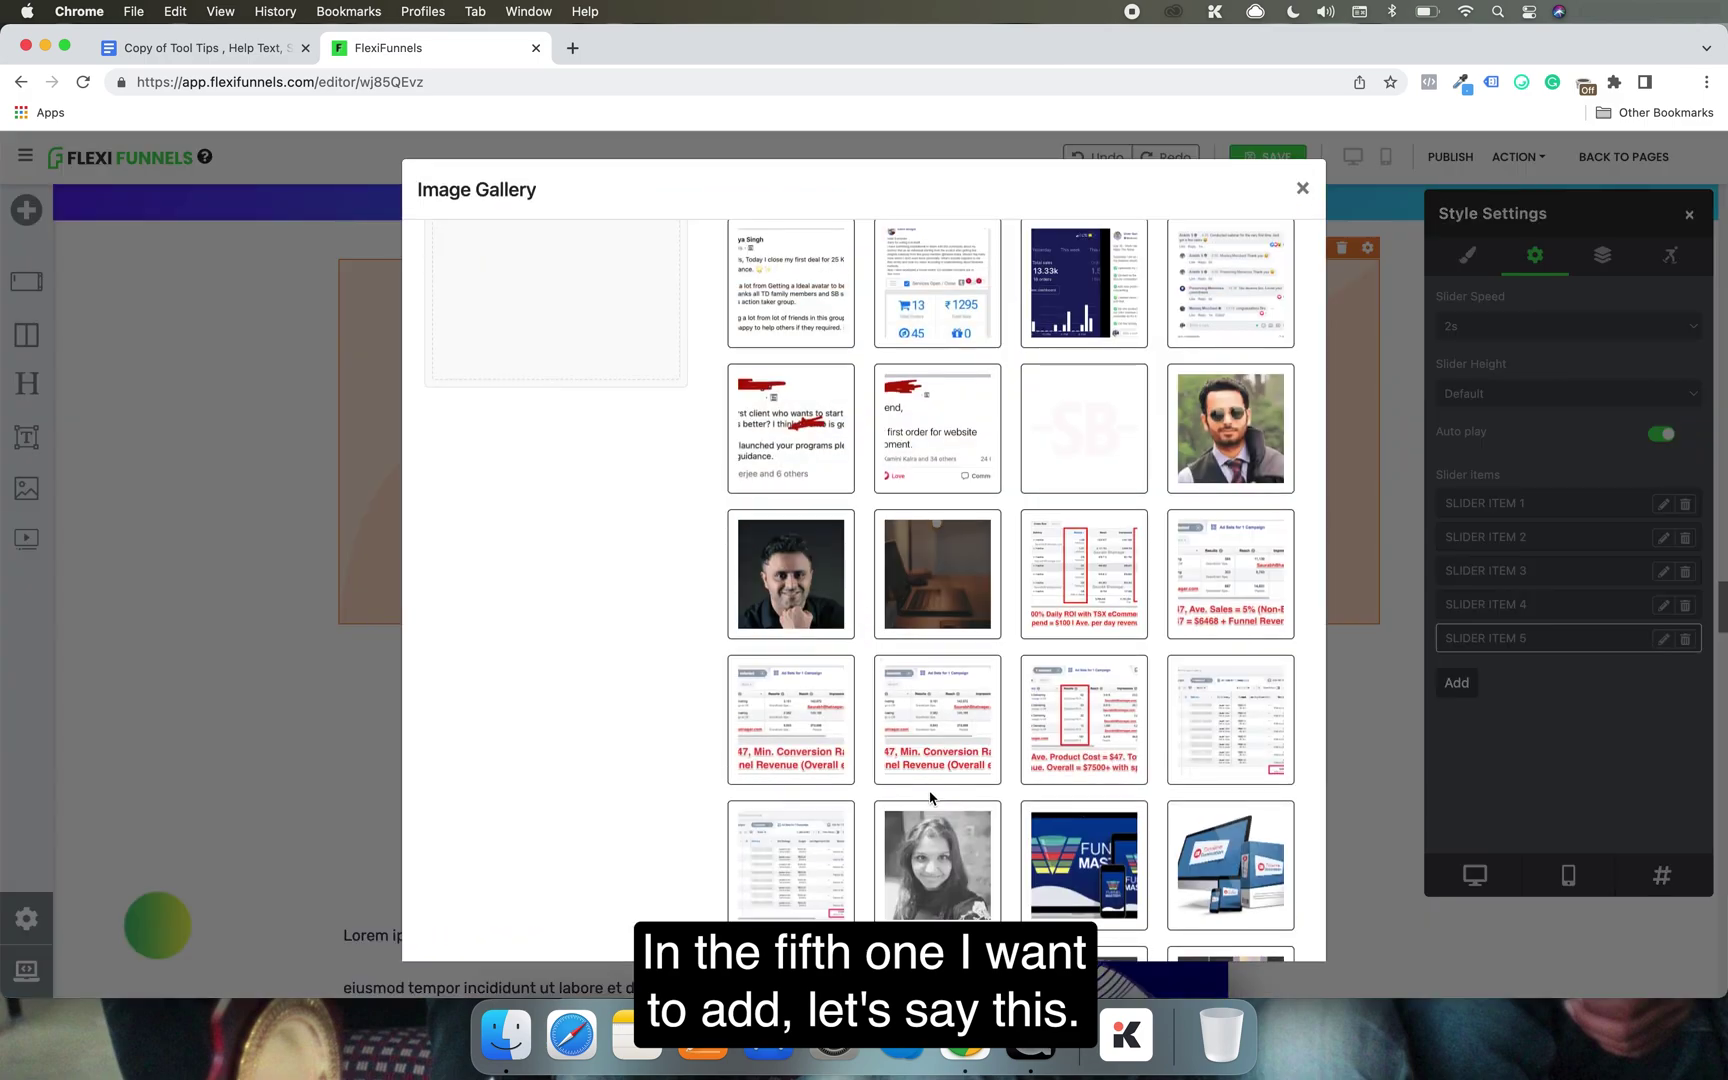
click(936, 864)
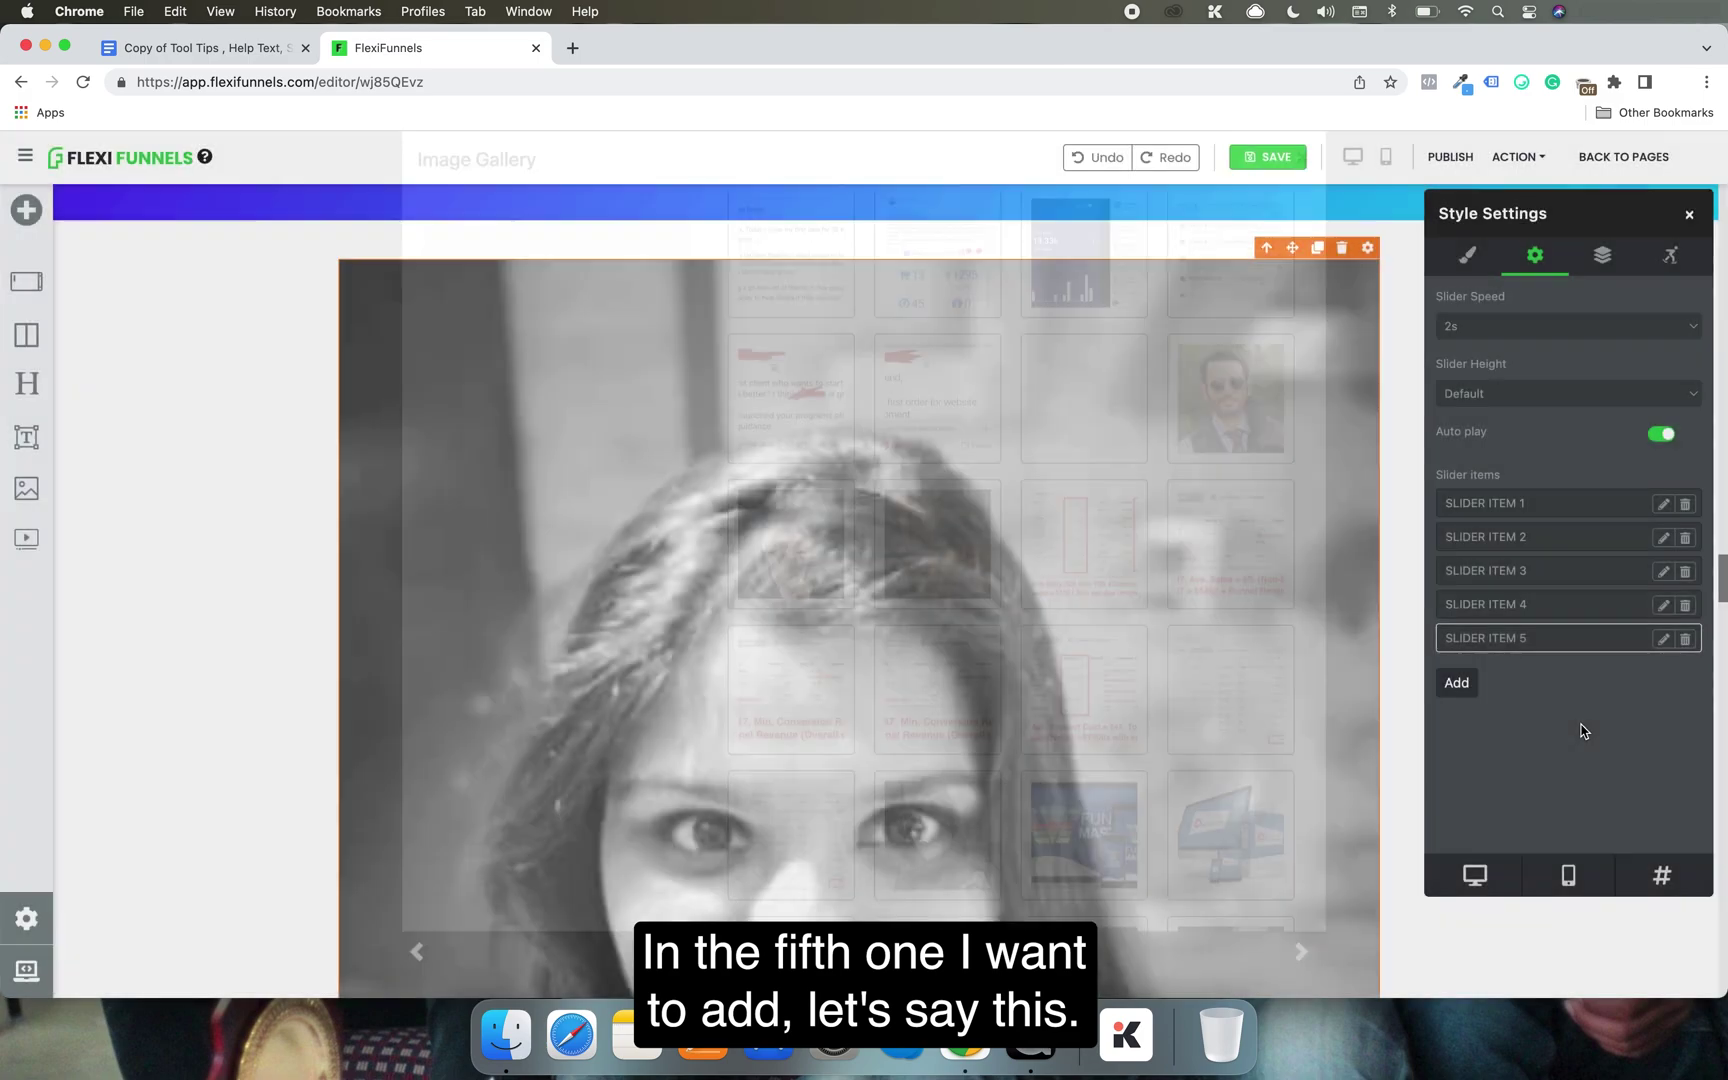
scroll(1385, 687, down, 1)
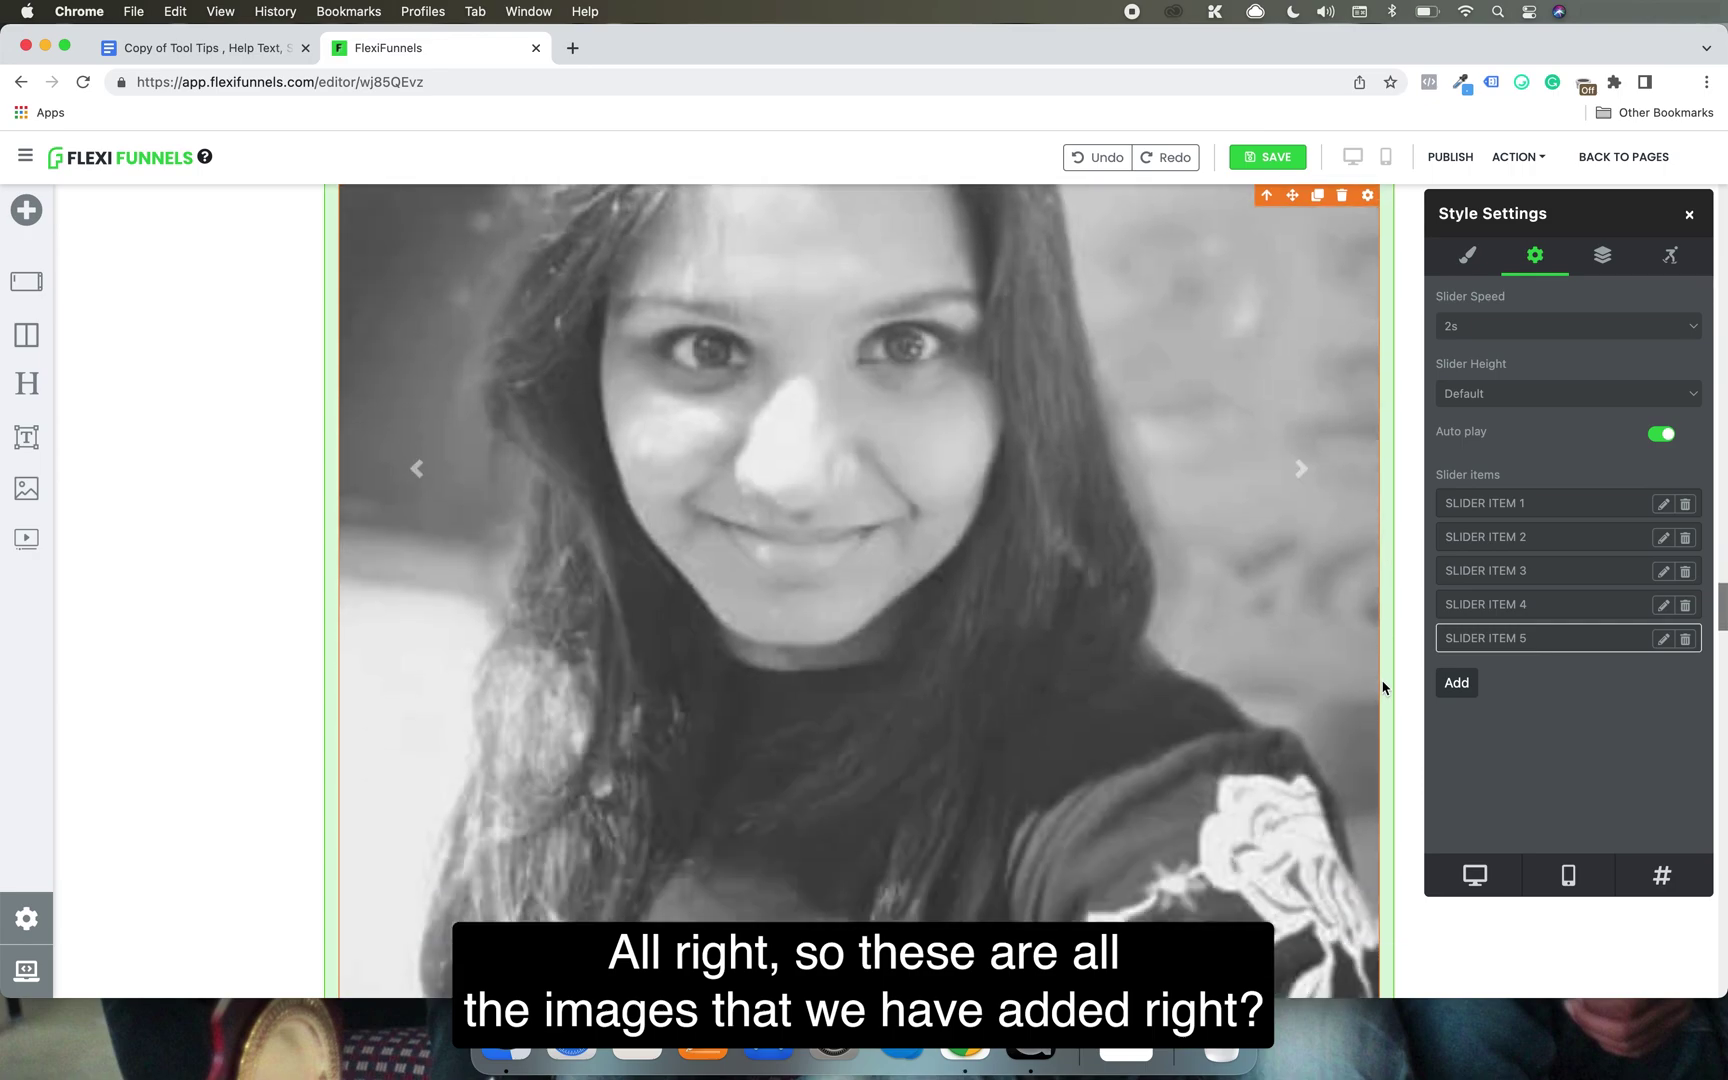
scroll(1298, 690, down, 5)
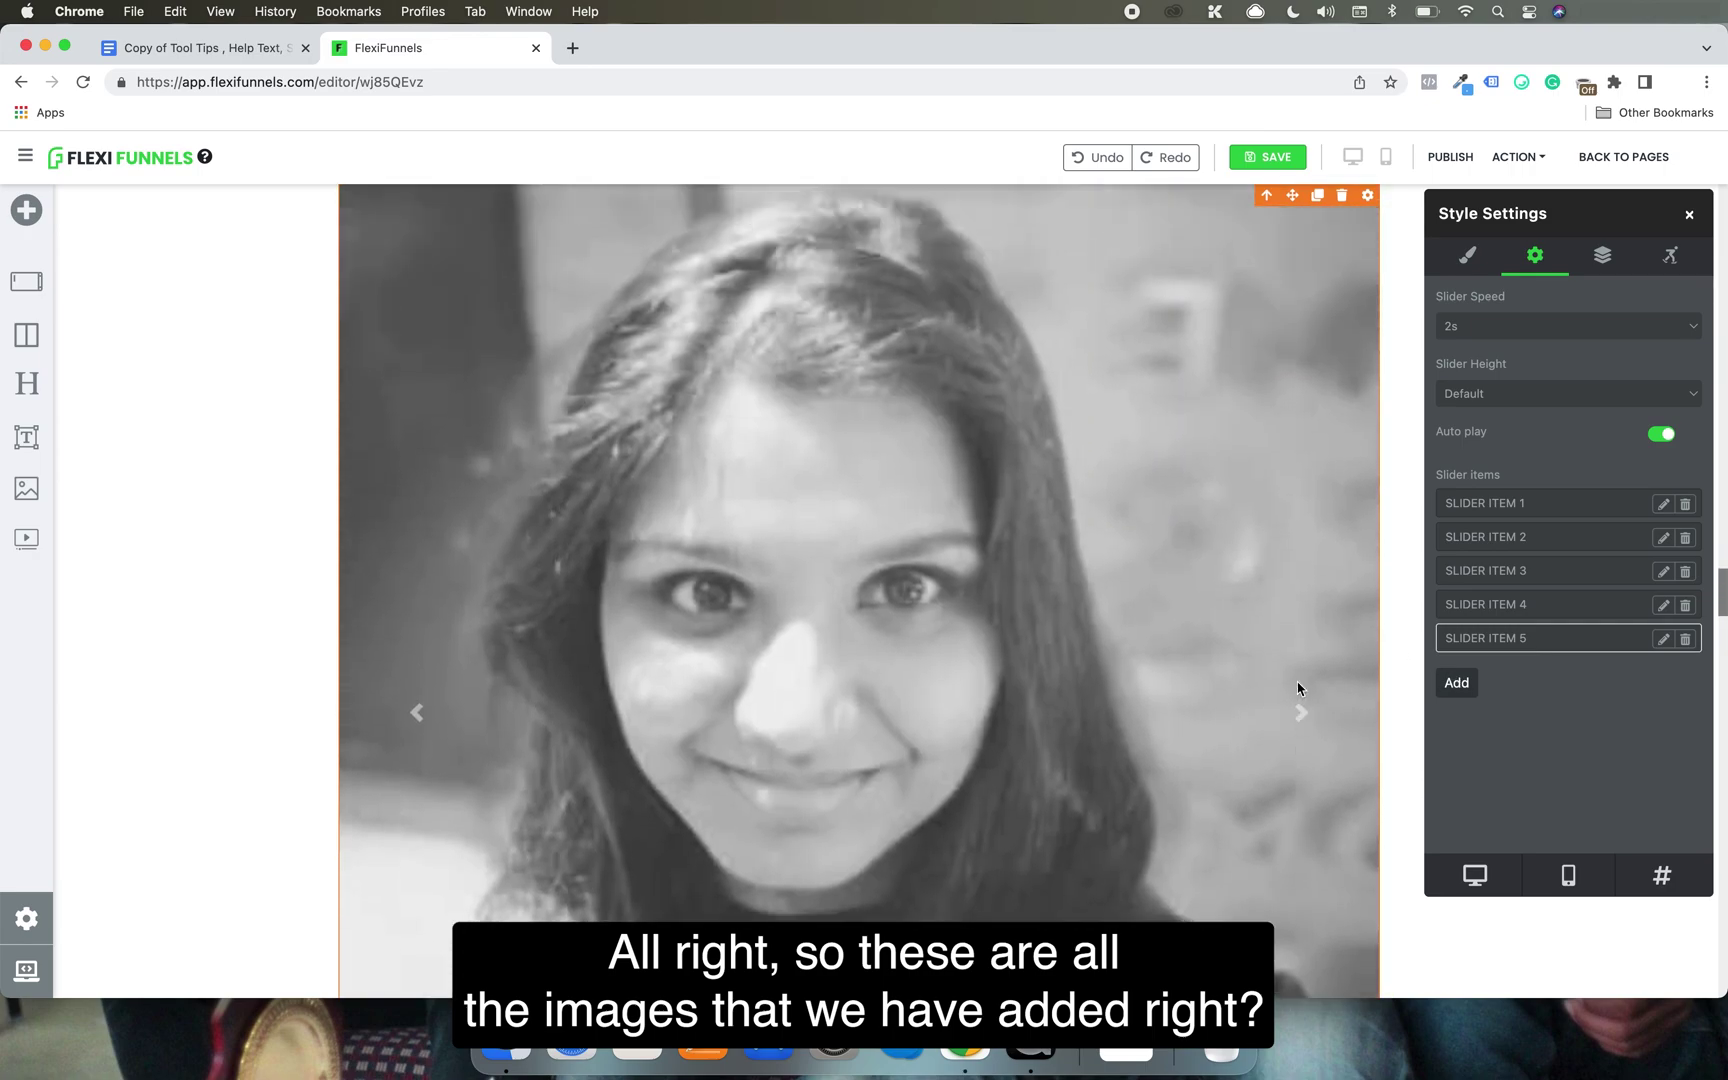
scroll(1296, 690, up, 3)
scroll(1346, 609, down, 1)
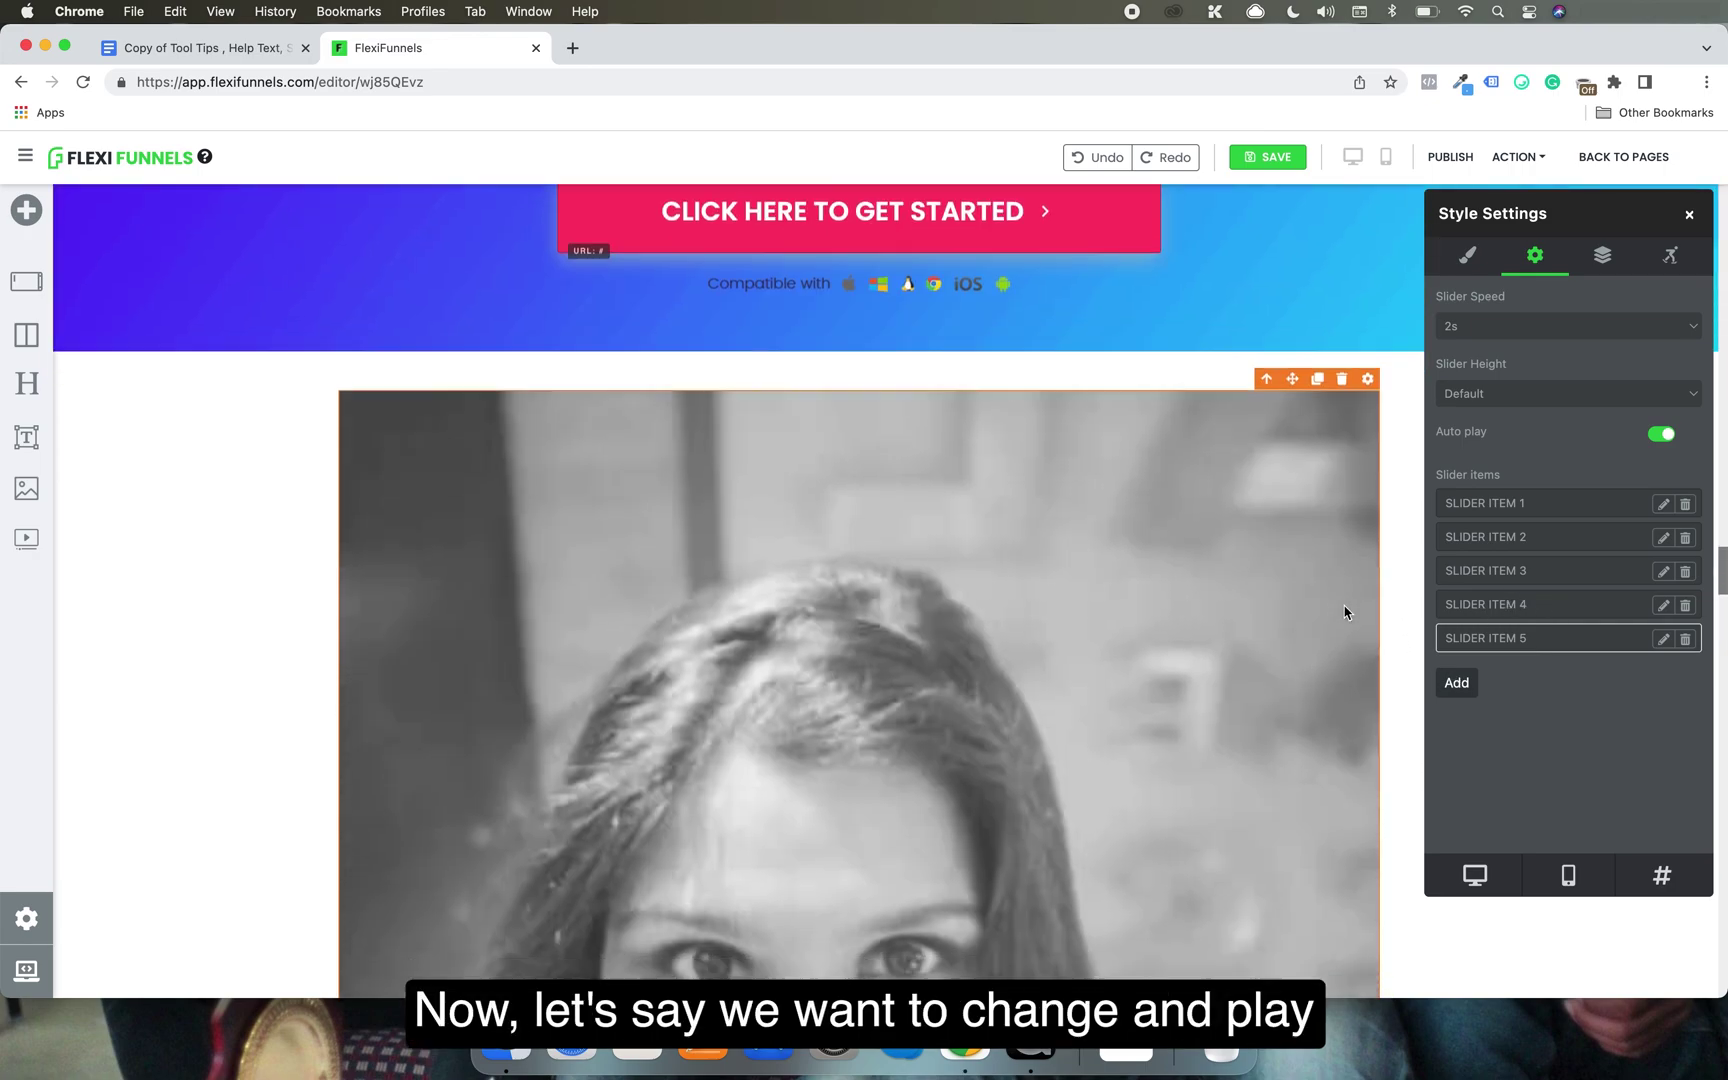
With slider item 2 shown, try the Small, Medium and Large slider heights one after another.
scroll(1346, 609, up, 3)
click(1566, 541)
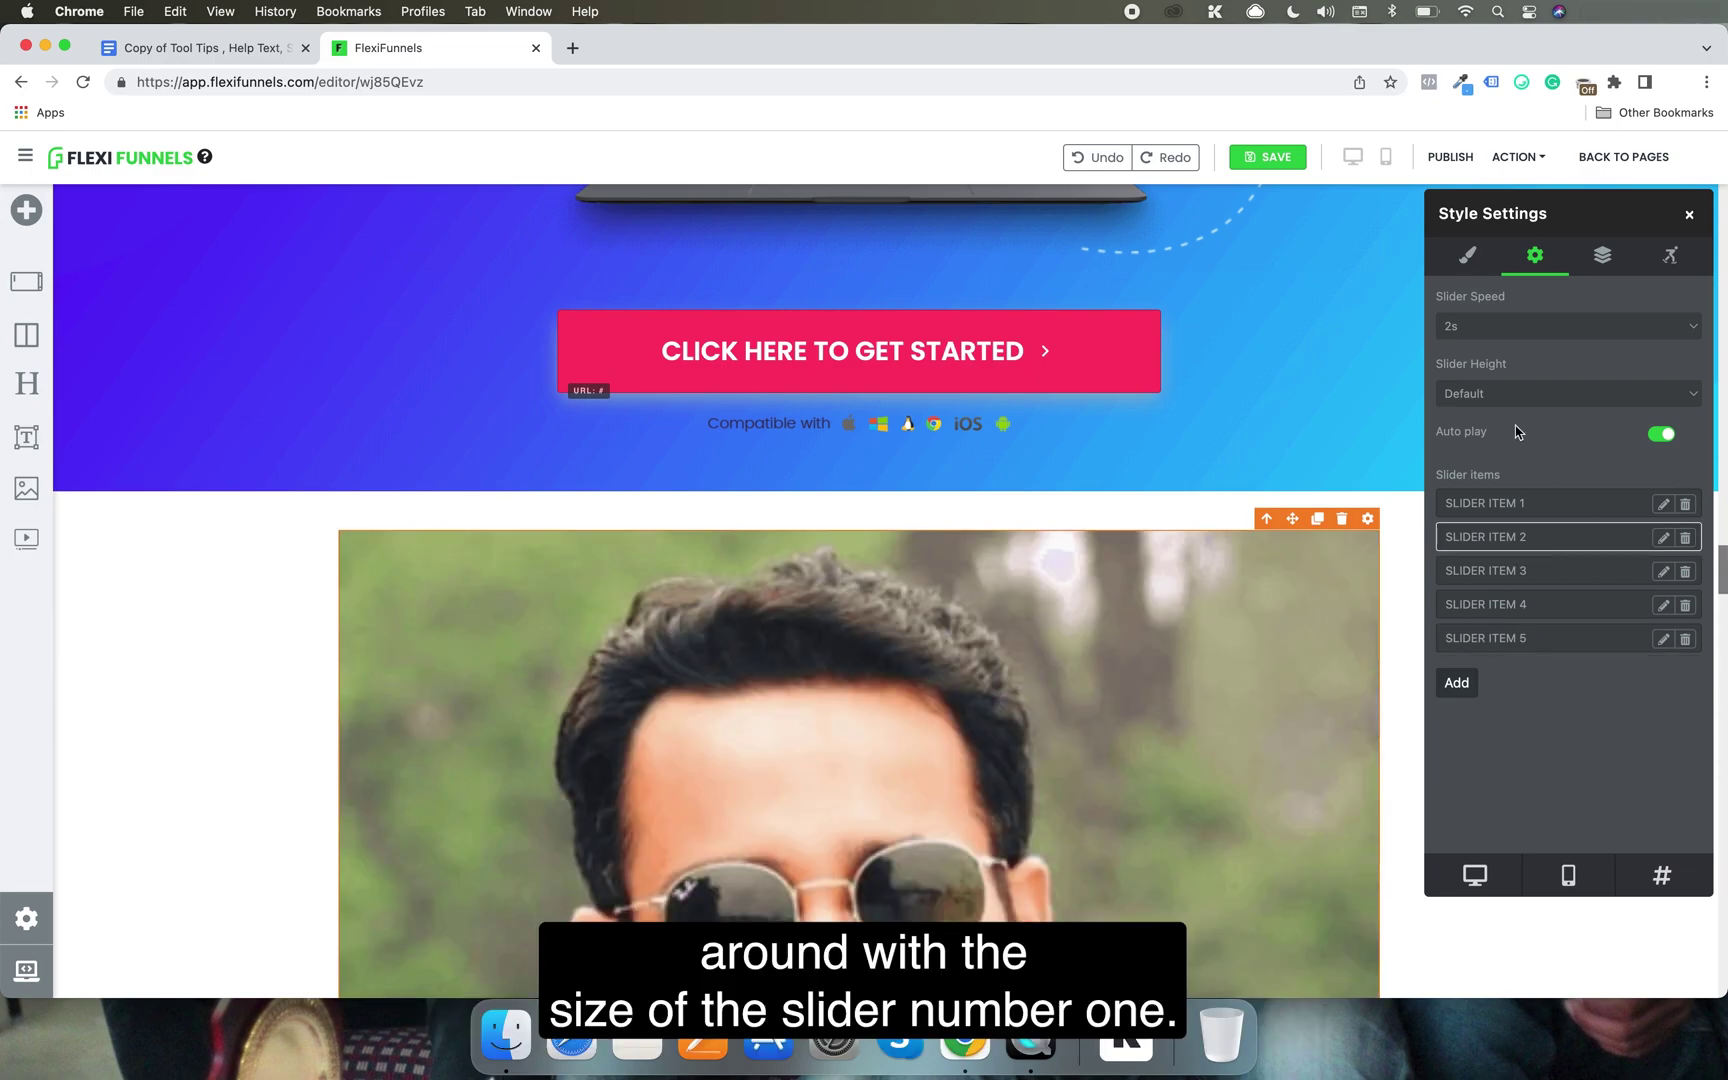
click(1475, 391)
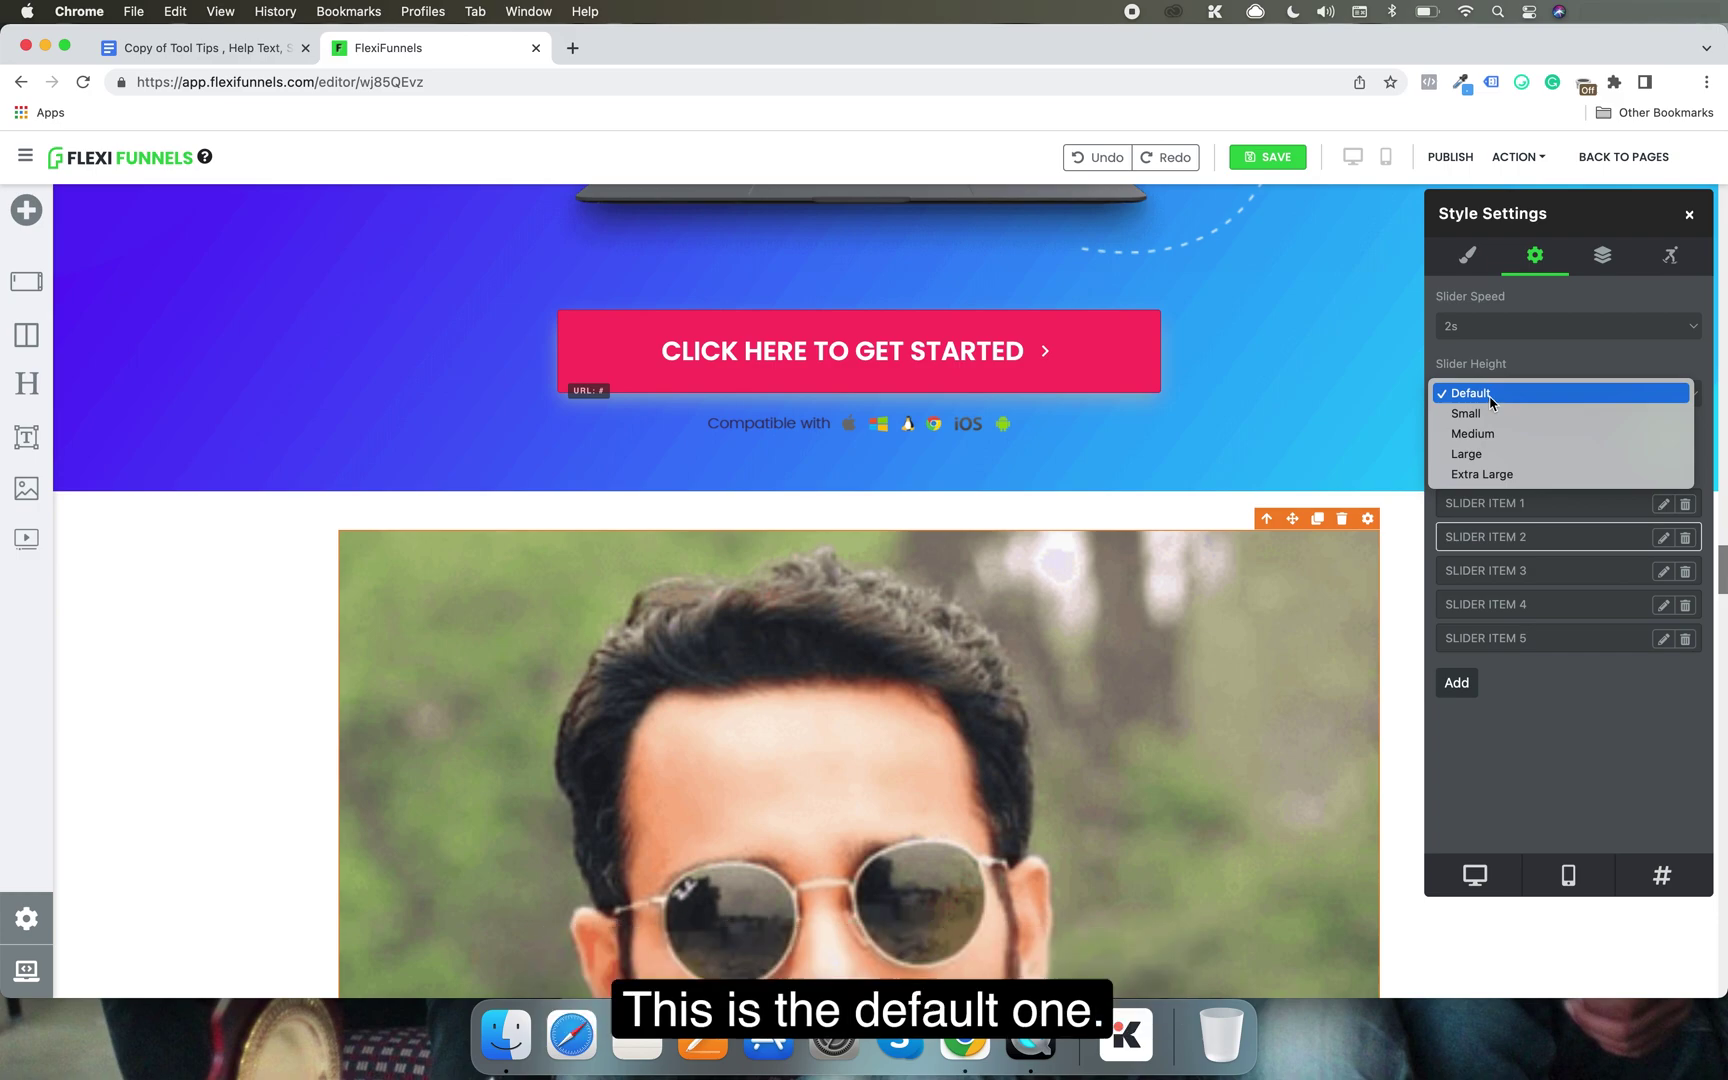
click(1495, 414)
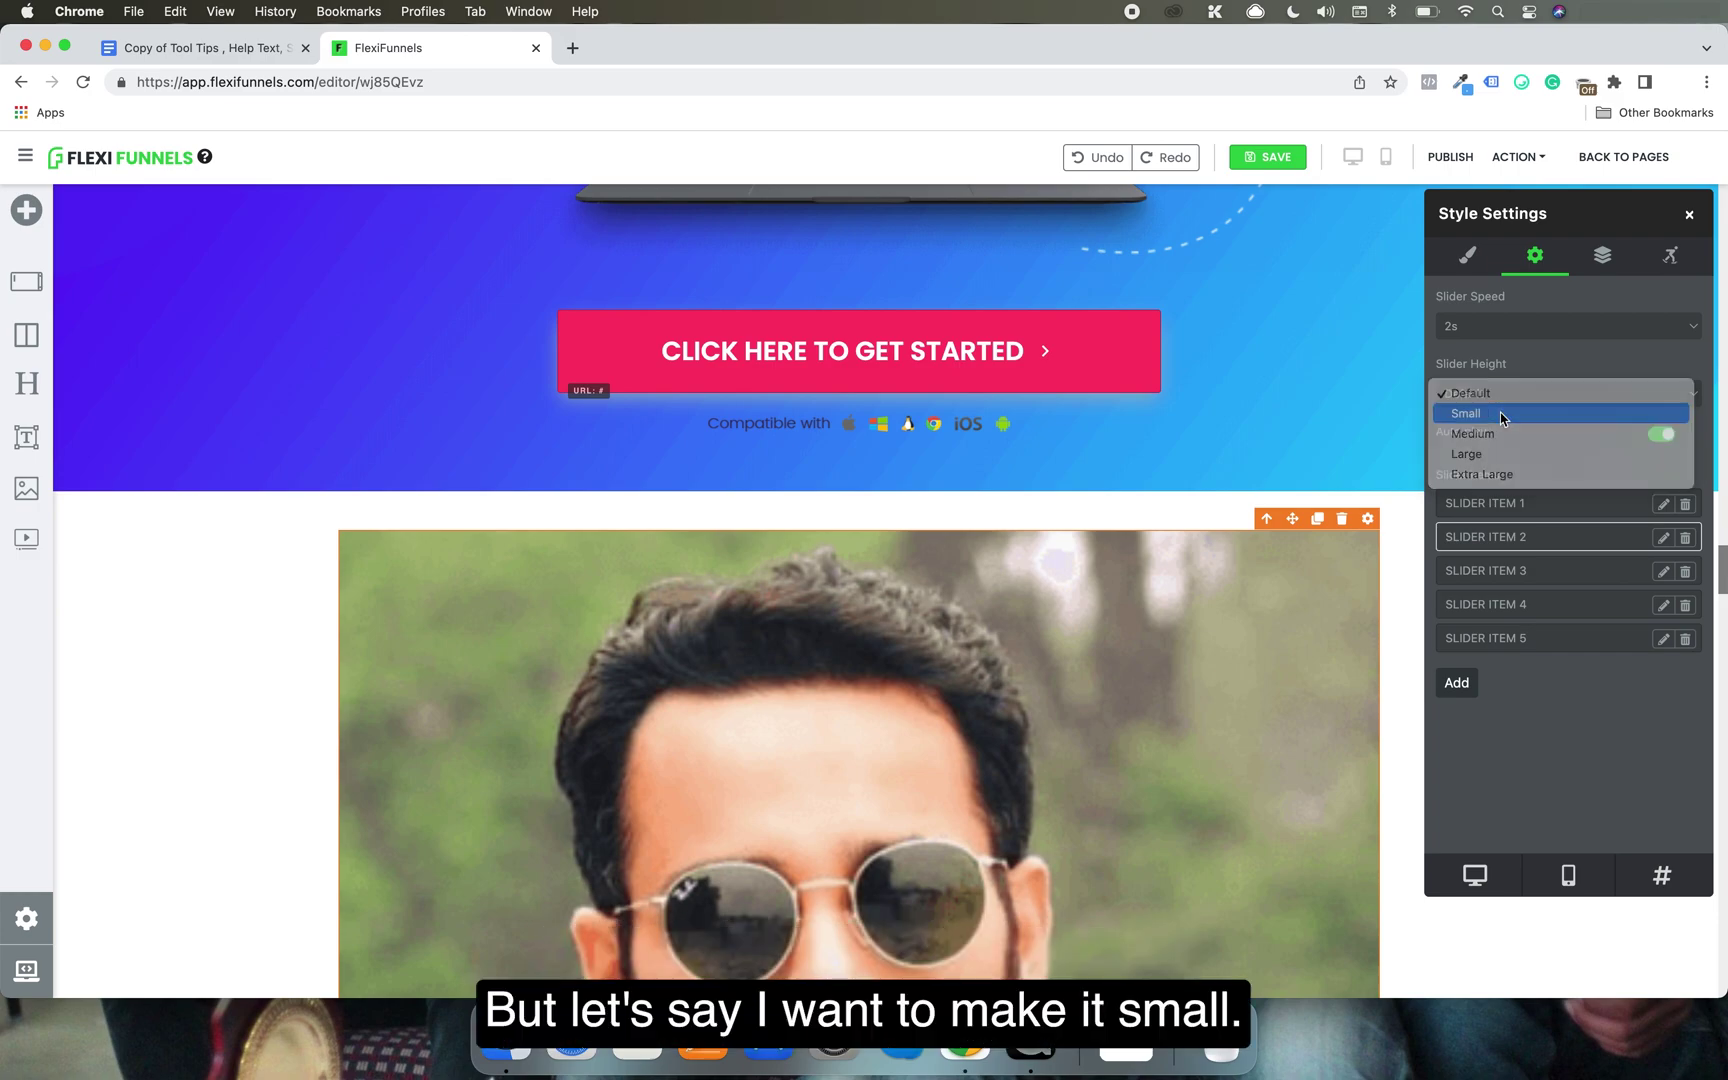
click(1494, 403)
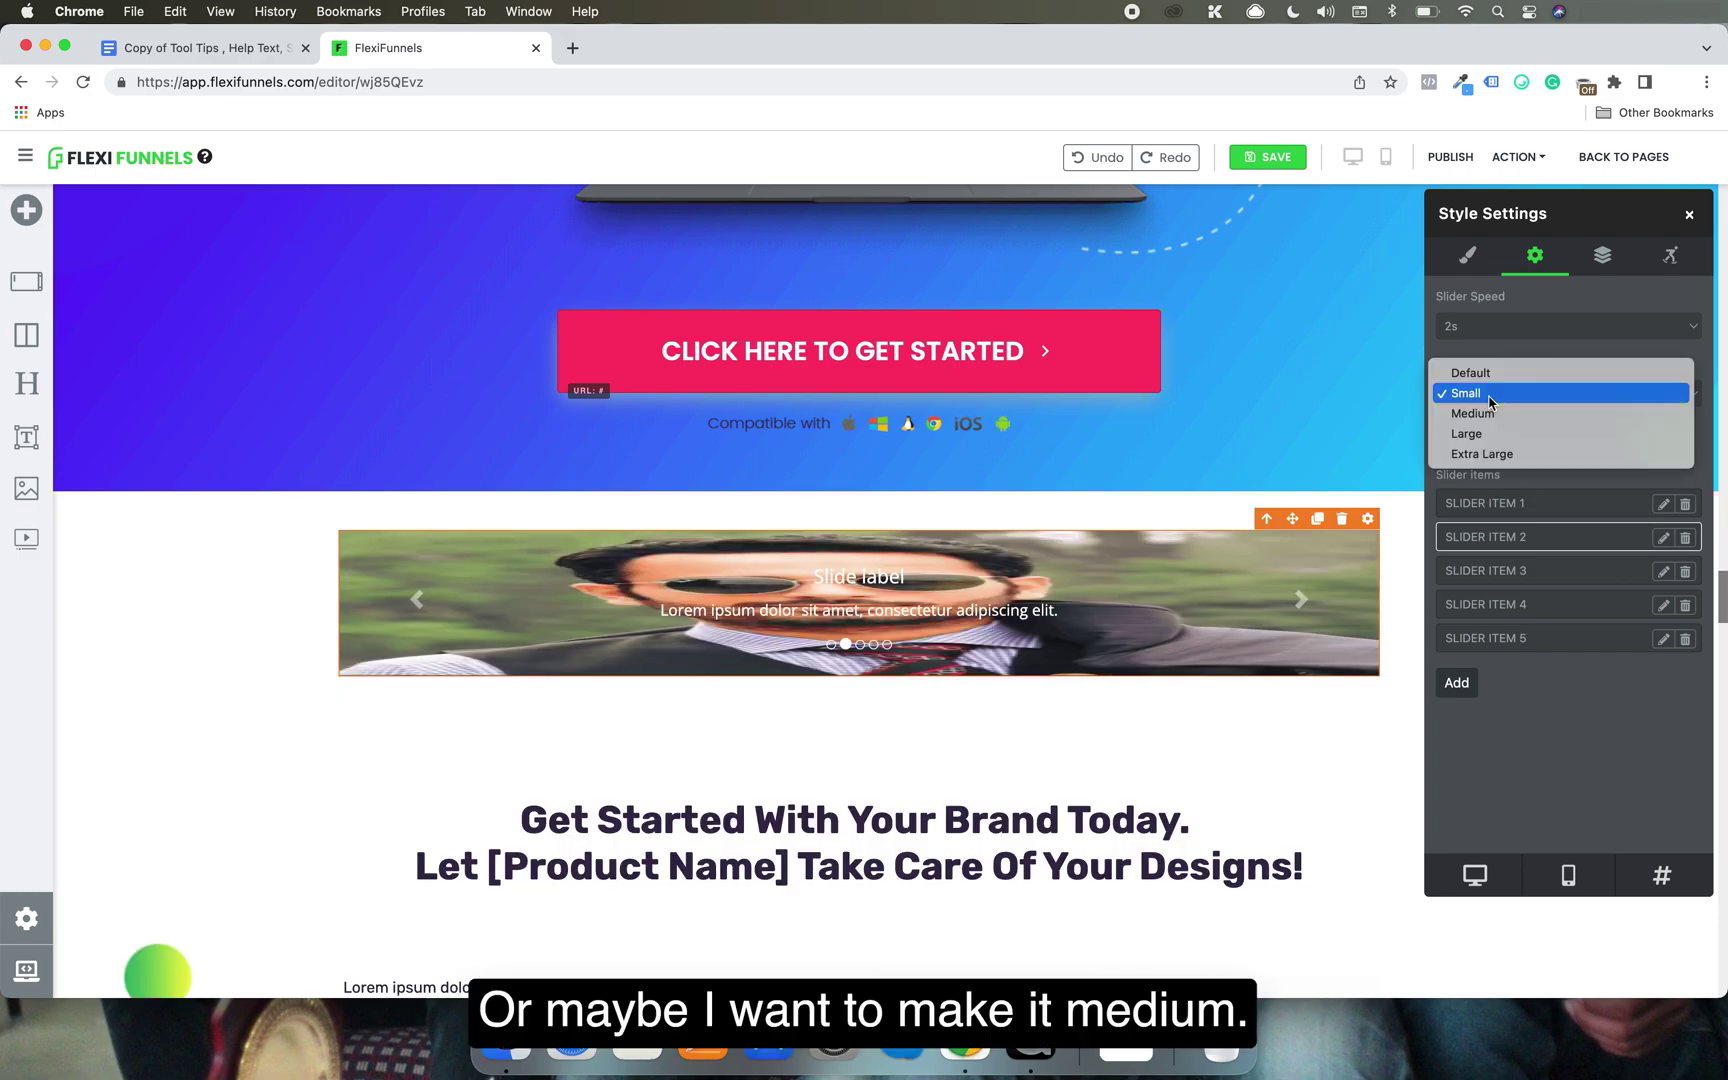
click(1499, 412)
click(1498, 395)
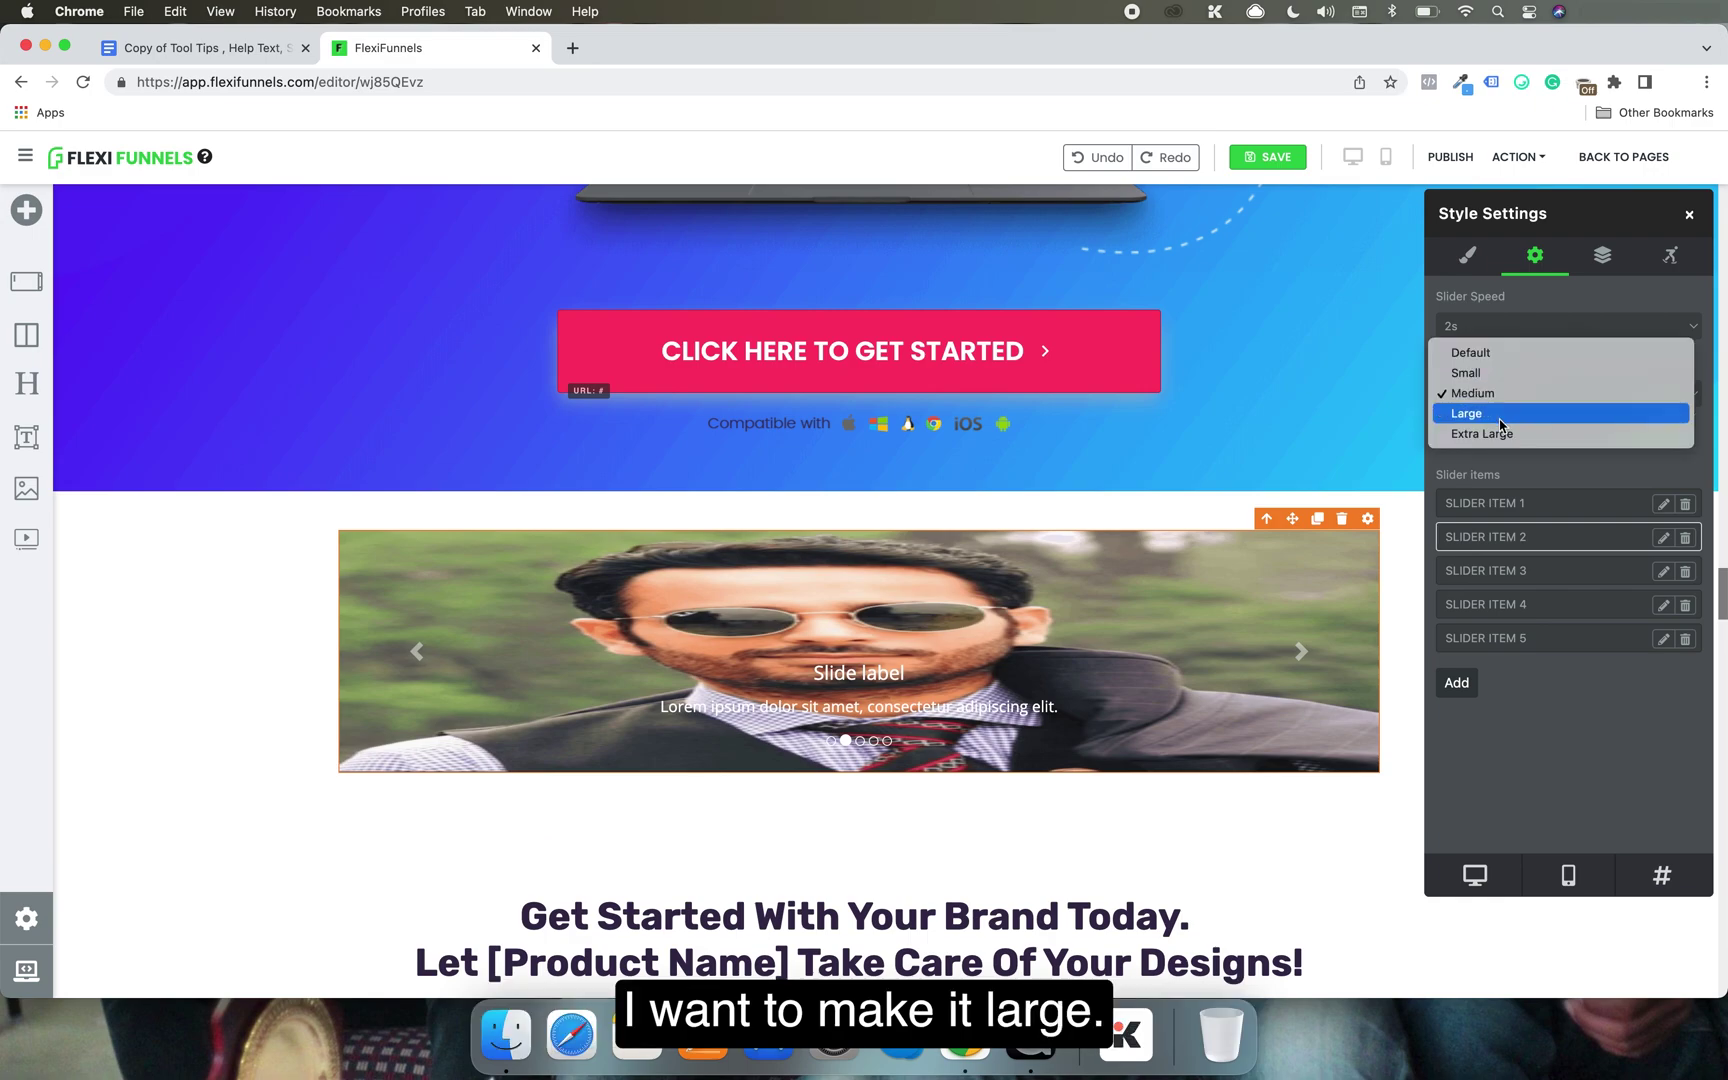
click(1498, 410)
Set the slider height to Extra Large and view the resized slider on the page.
click(1491, 396)
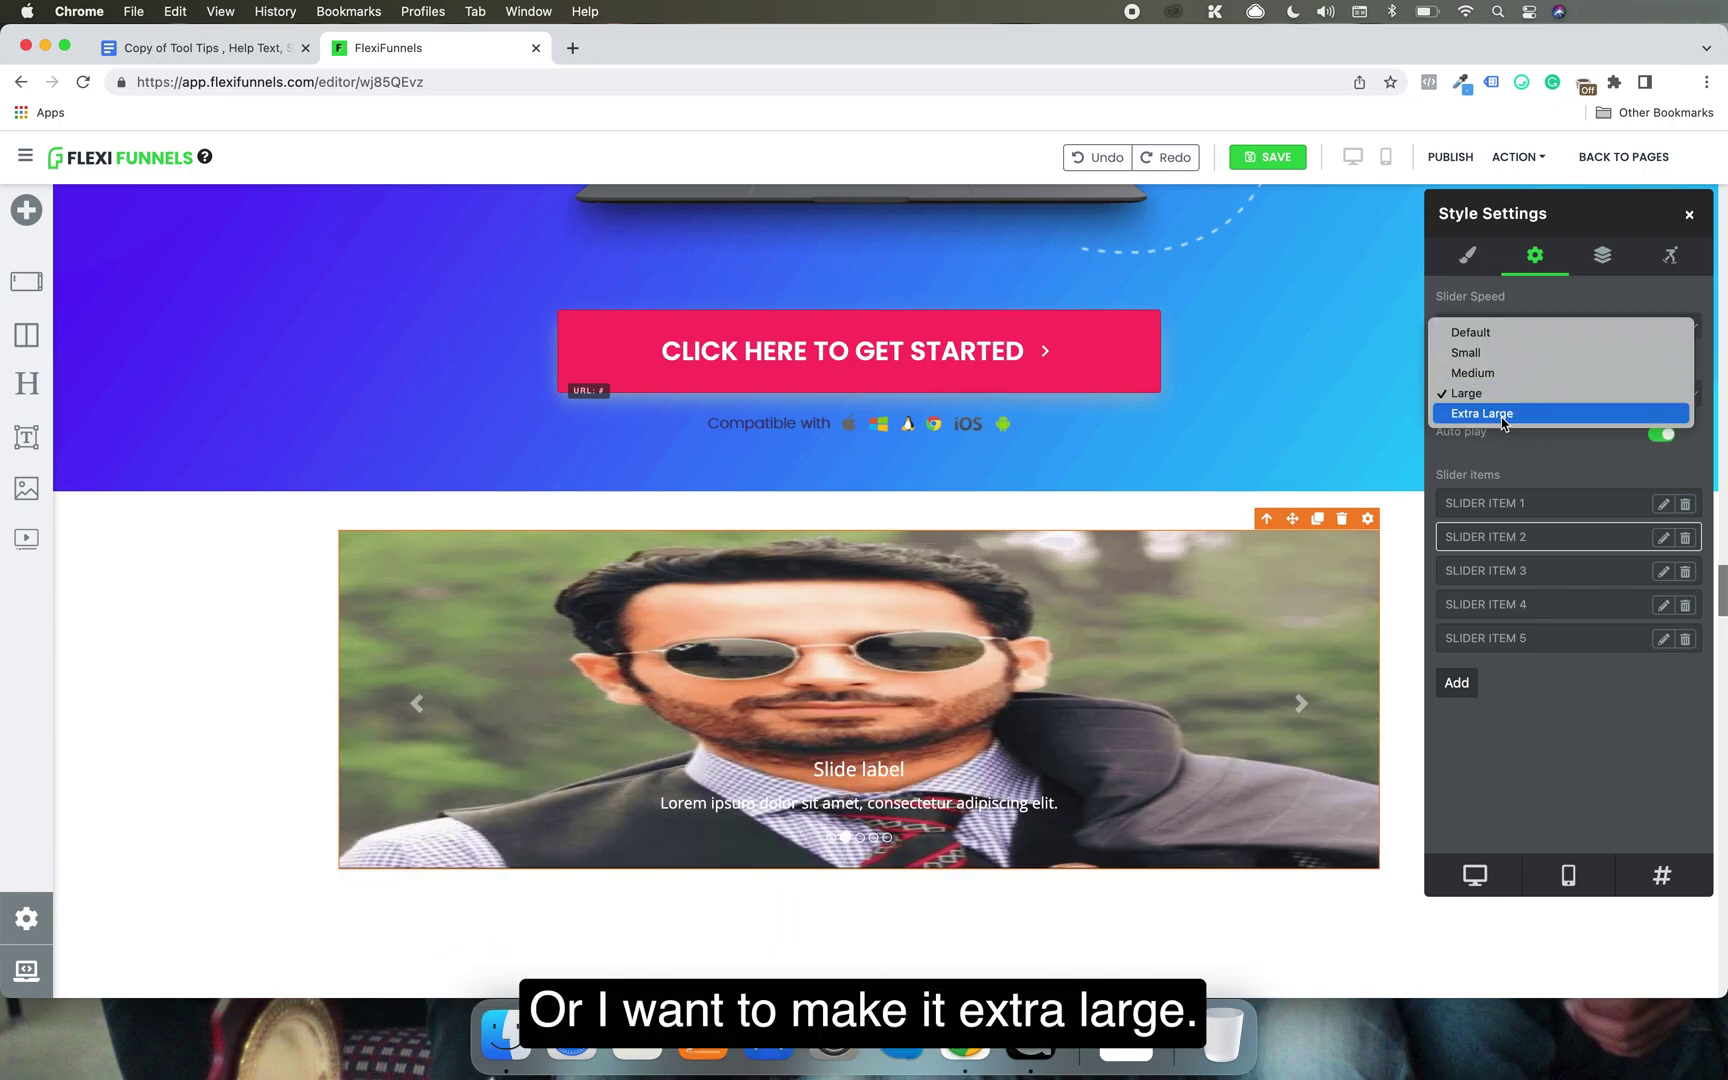
click(1501, 417)
scroll(1211, 719, down, 4)
scroll(1300, 670, up, 1)
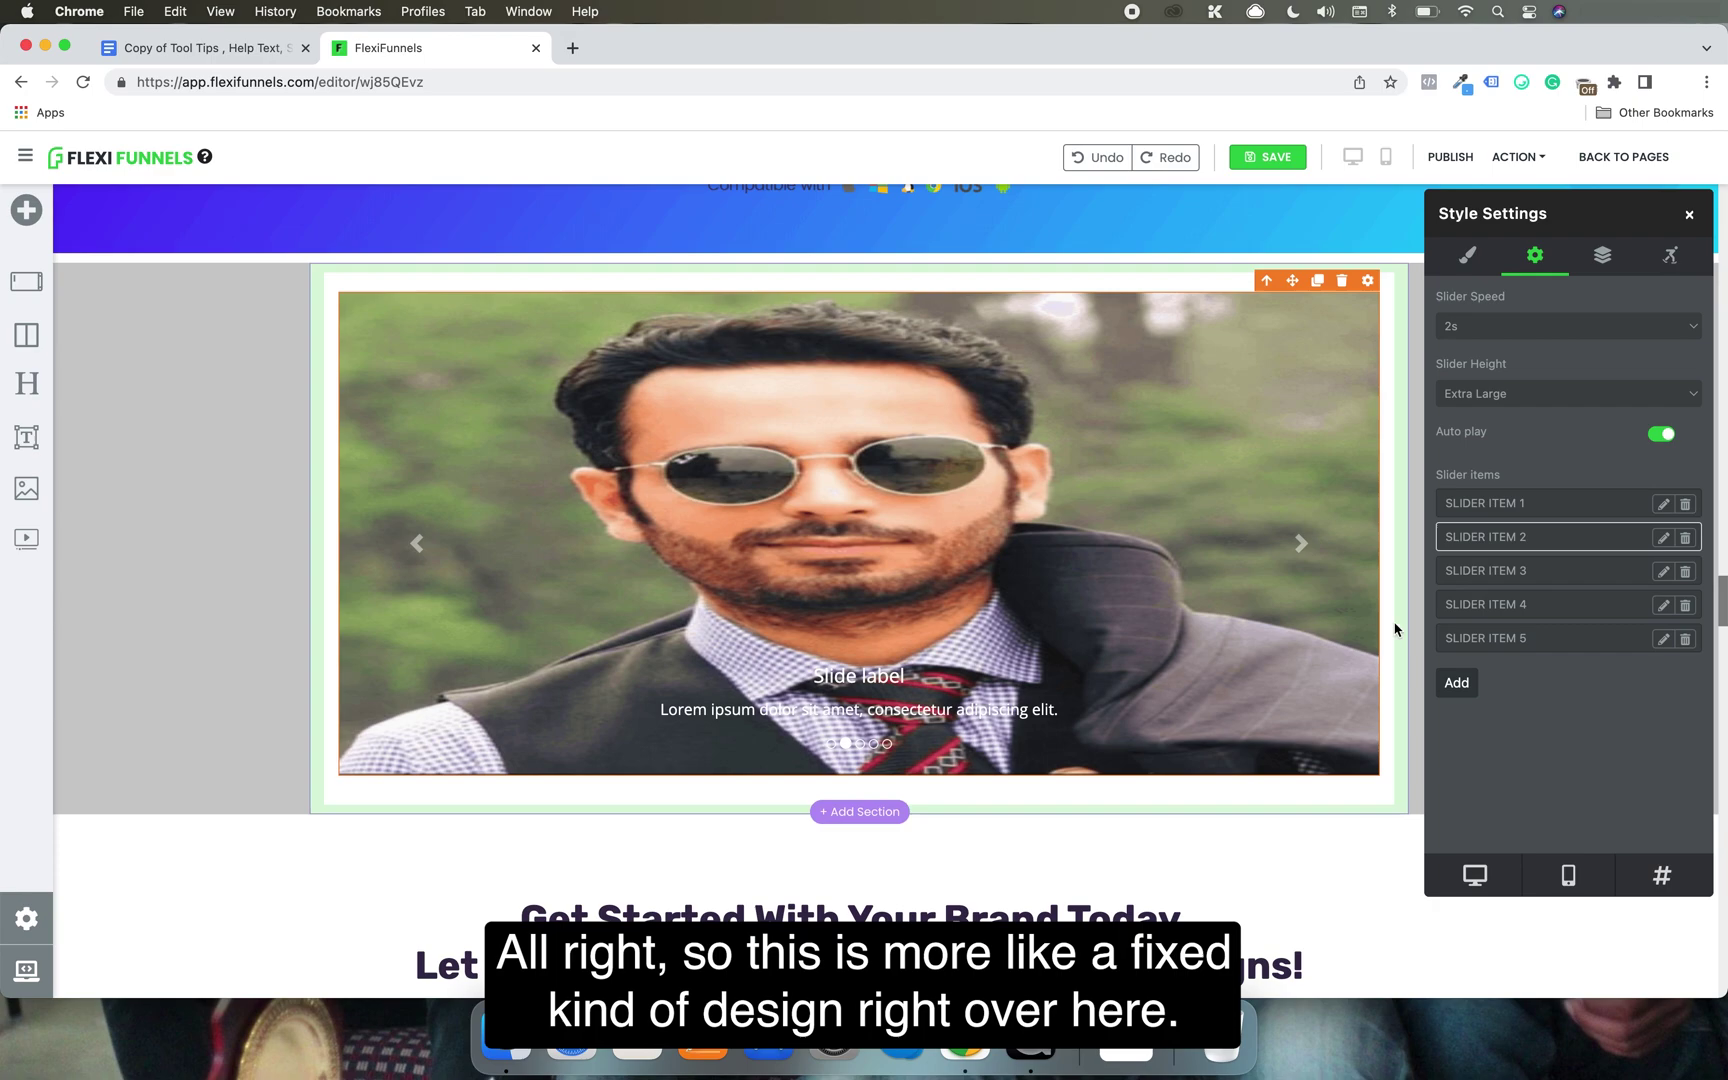
With slider item 2 shown, try the Default slider height and view the resized image.
click(1512, 397)
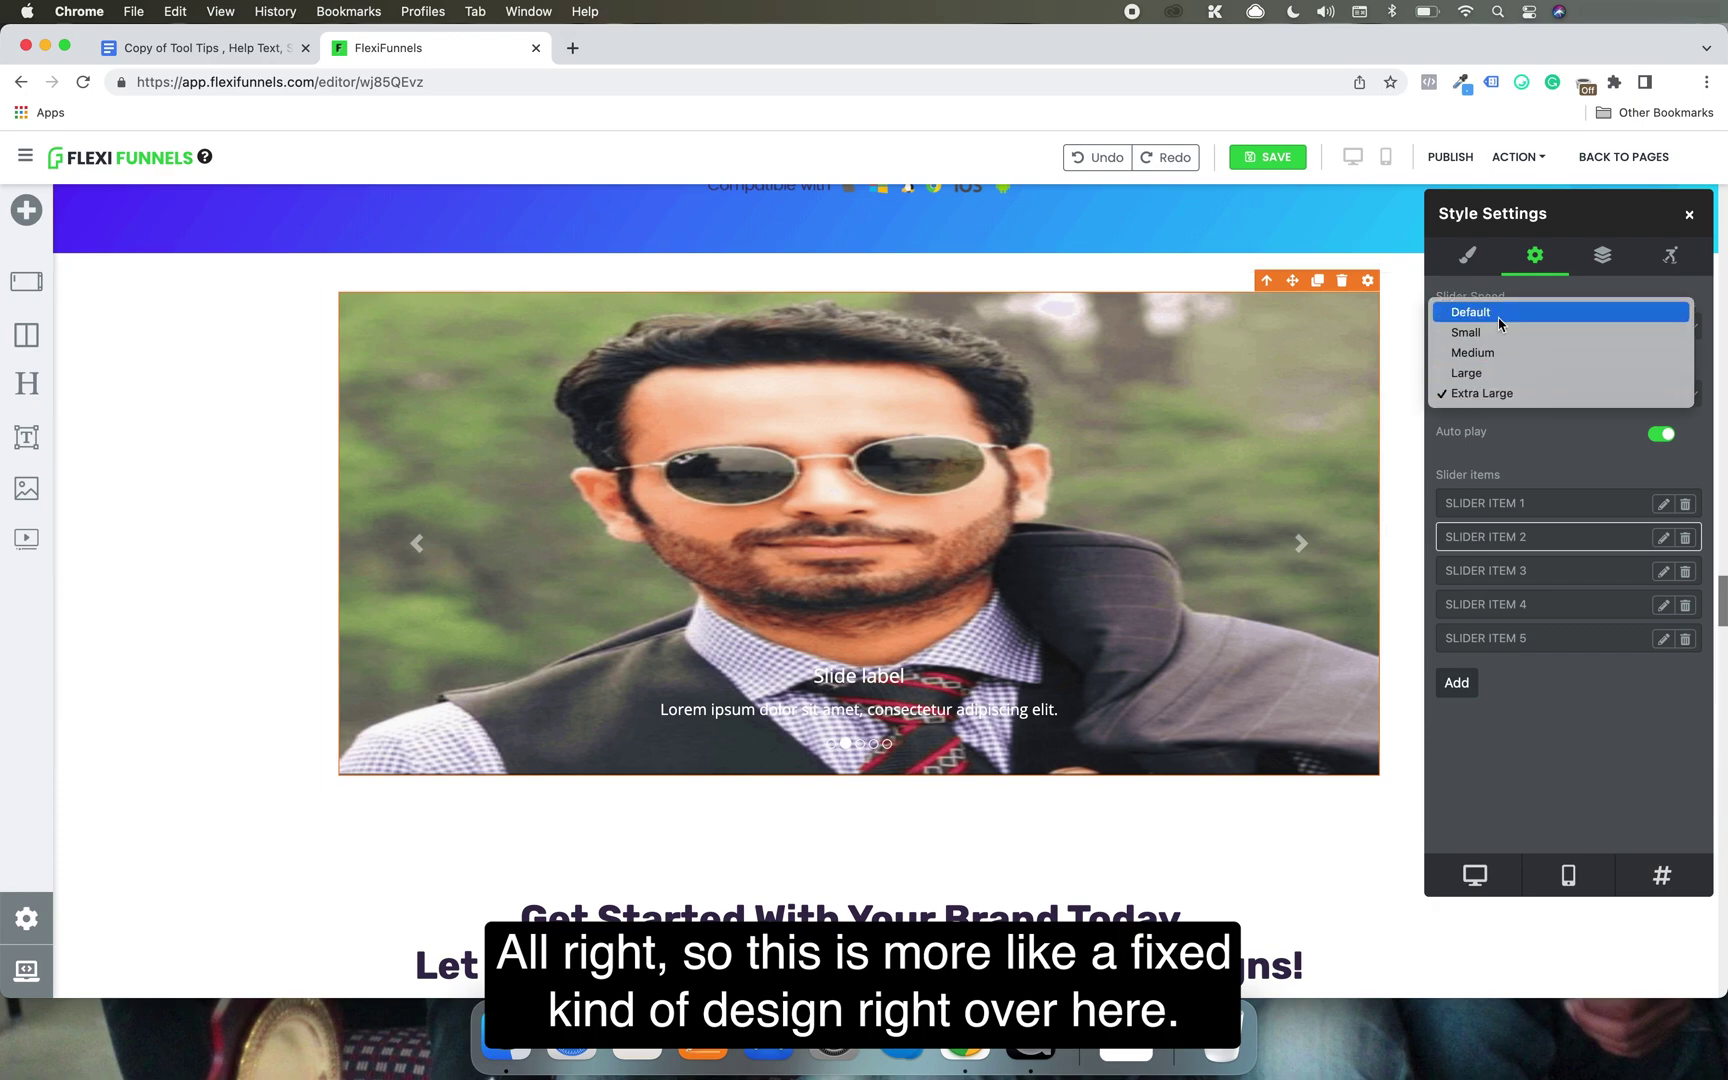
click(1499, 314)
scroll(1361, 586, down, 2)
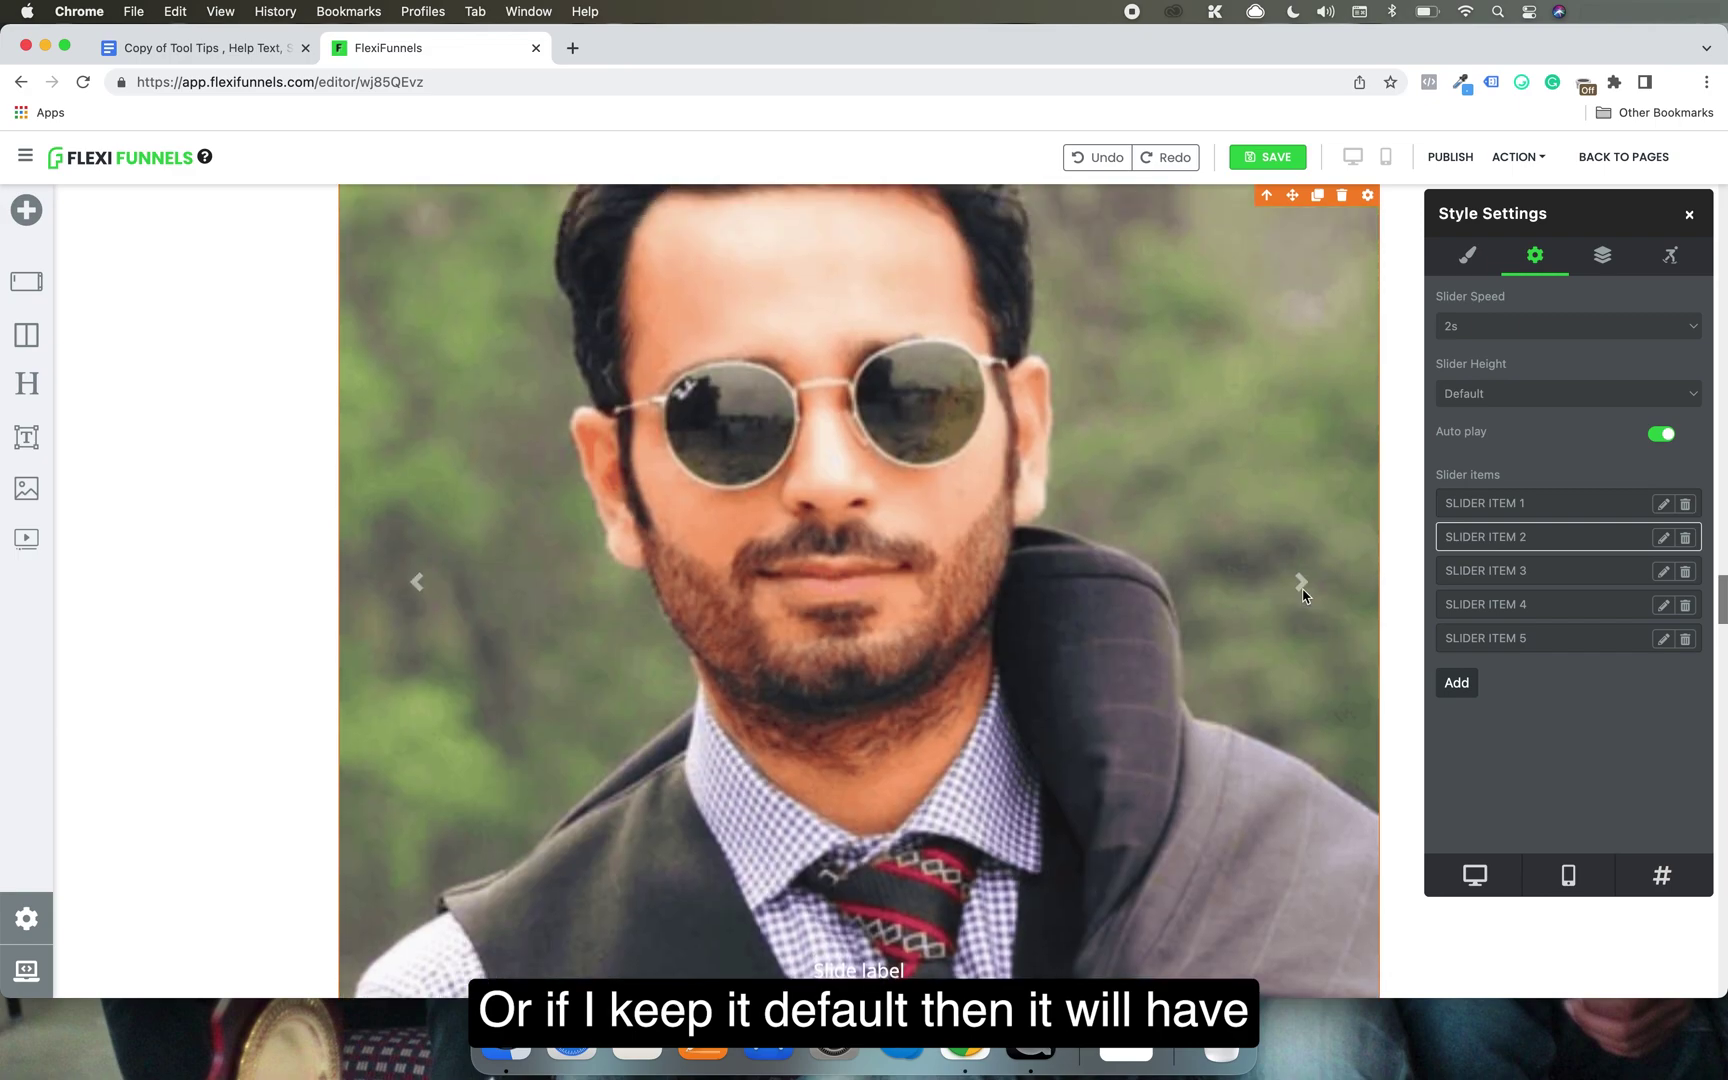
Show slider item 1 and try the Medium slider height on it.
click(1509, 503)
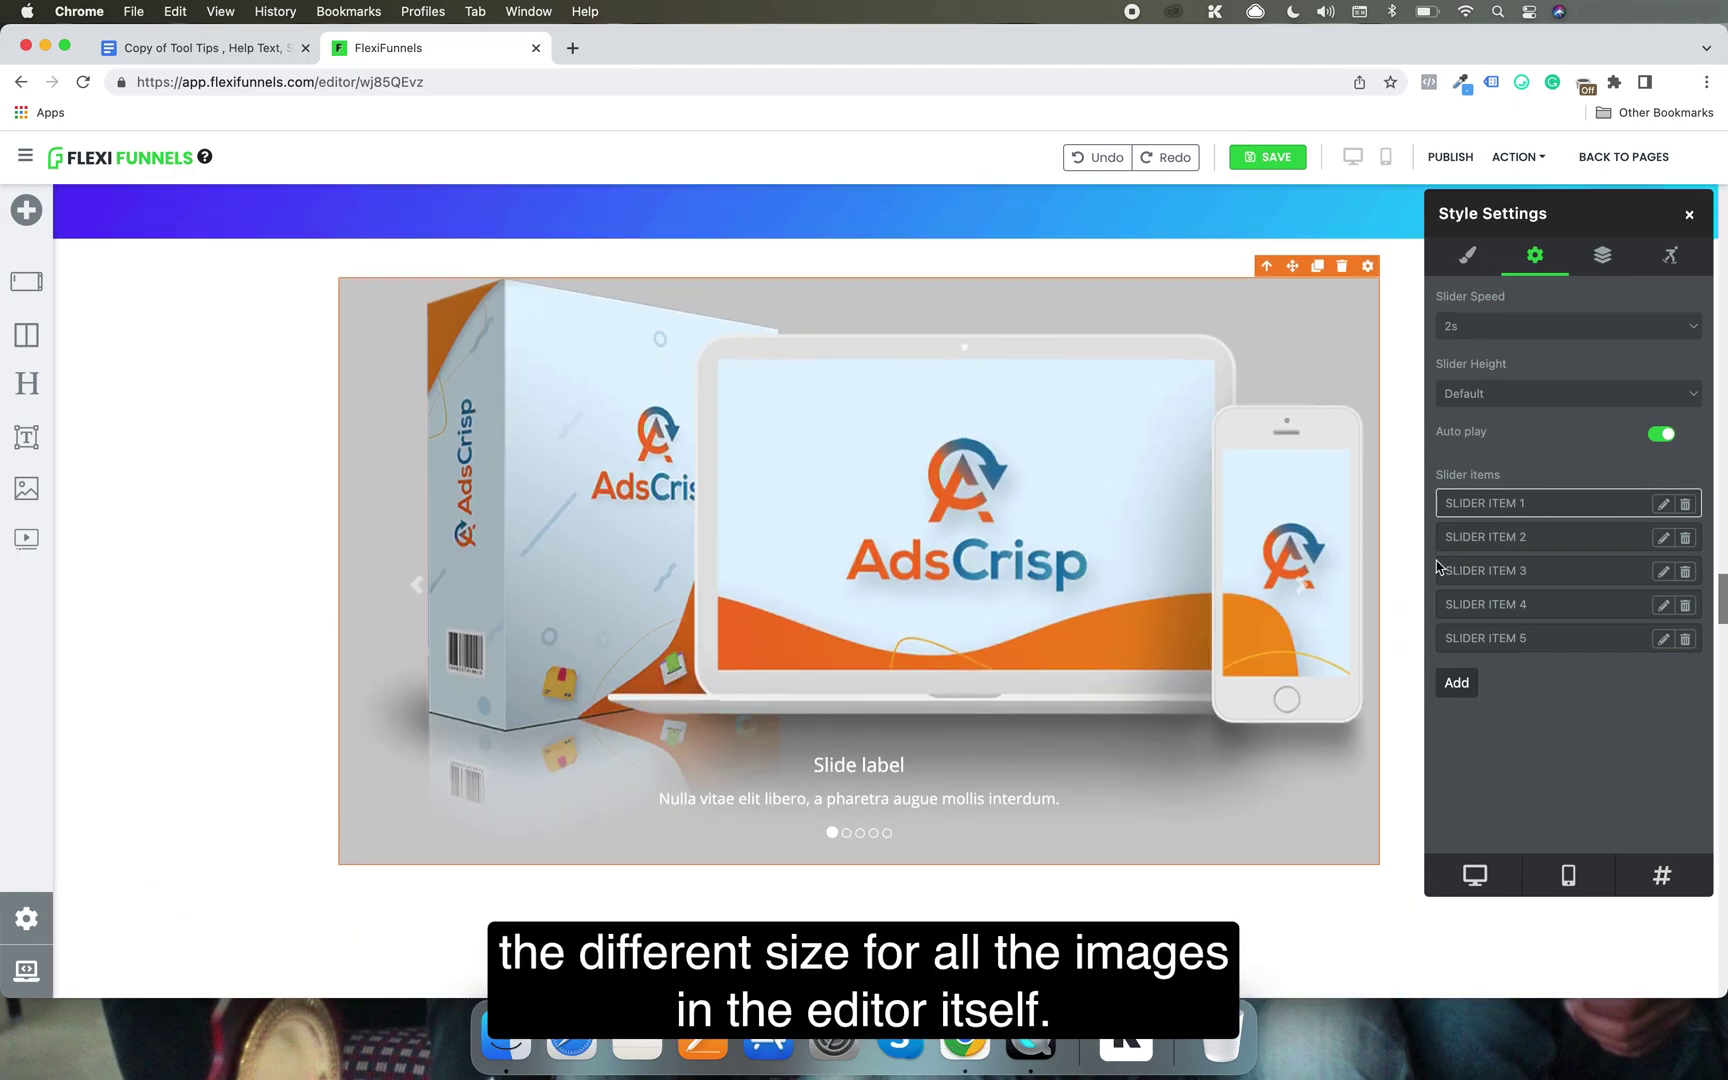
click(1516, 394)
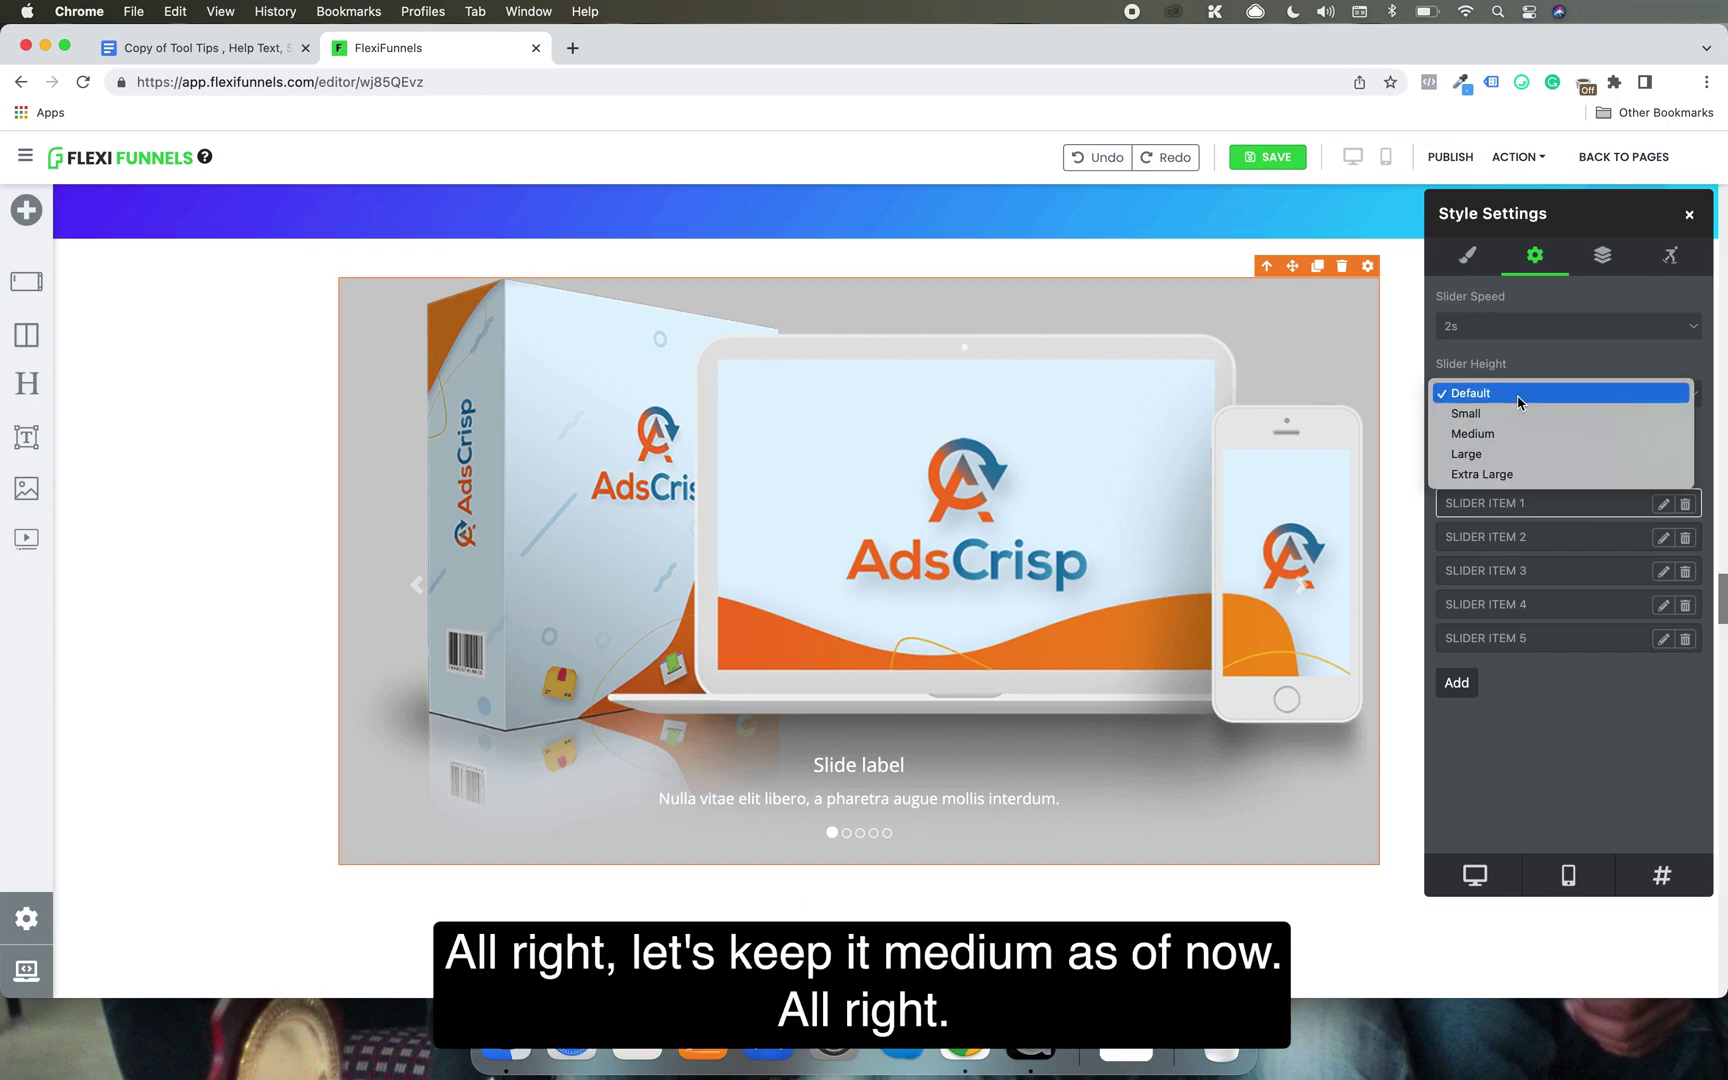
click(1517, 436)
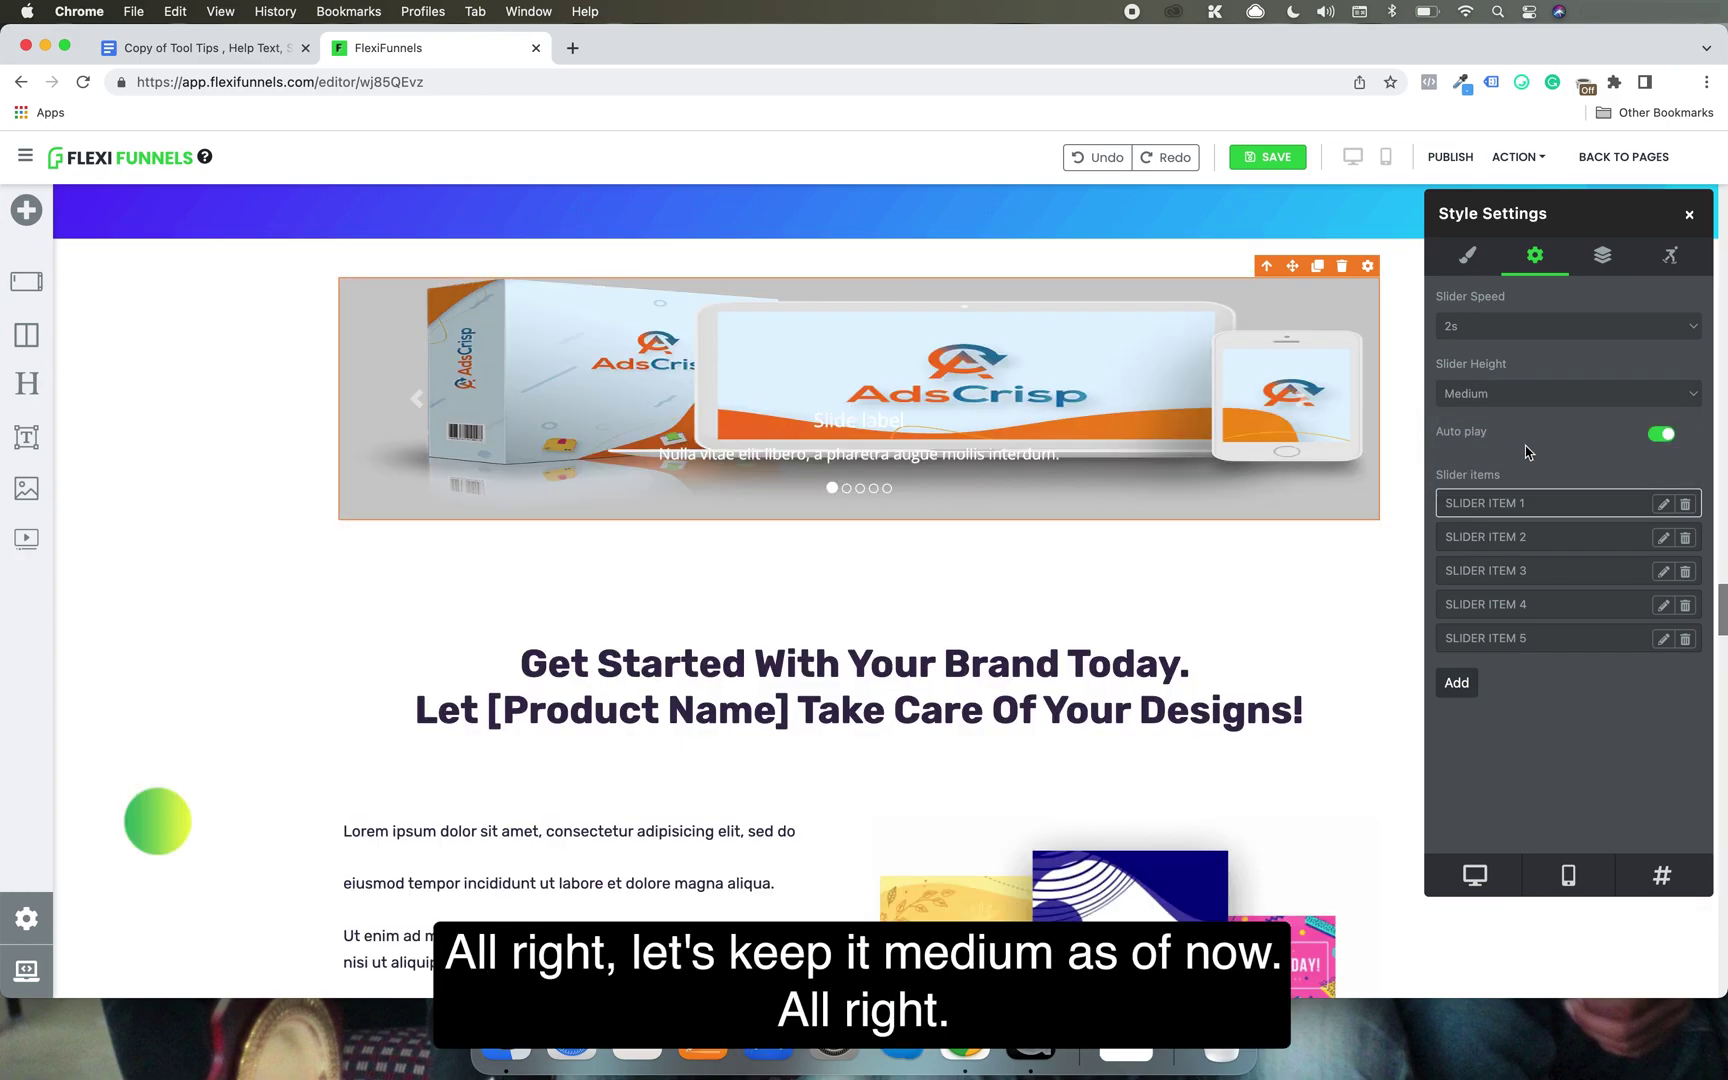
Set the slider height to Large and the slider speed to 2s, with auto play off.
click(1531, 393)
click(1529, 414)
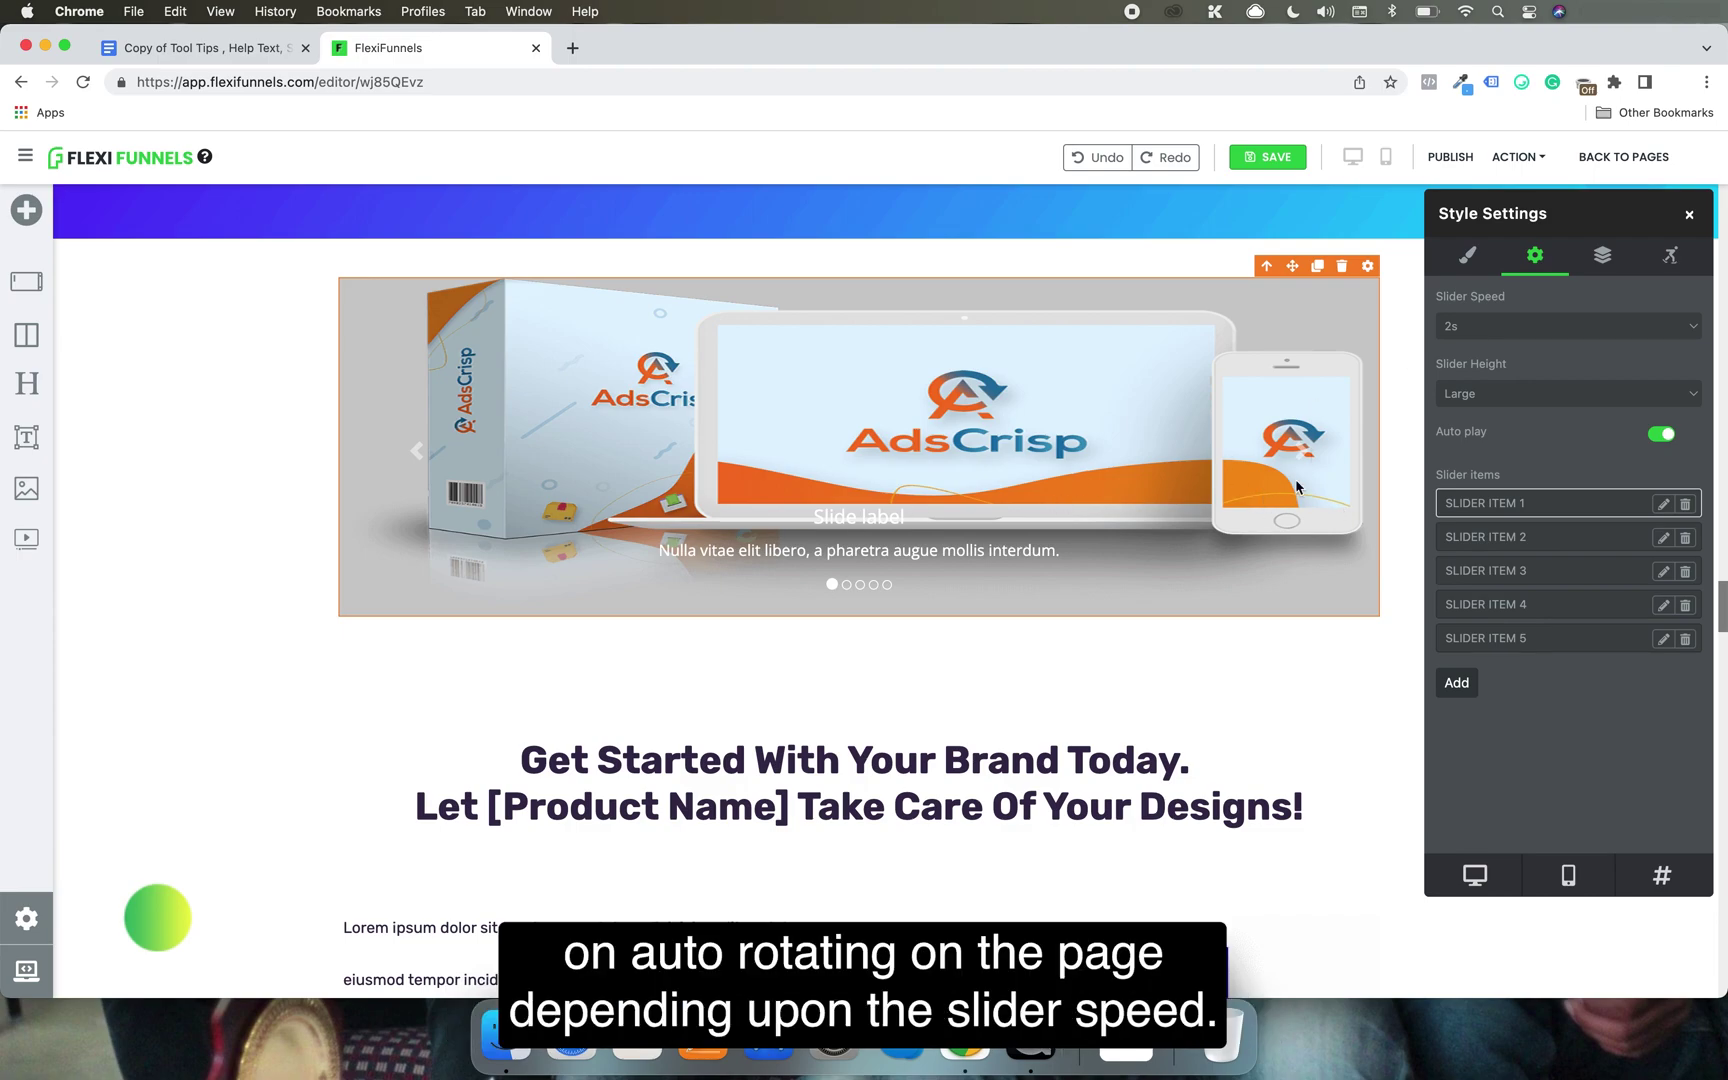
click(1516, 328)
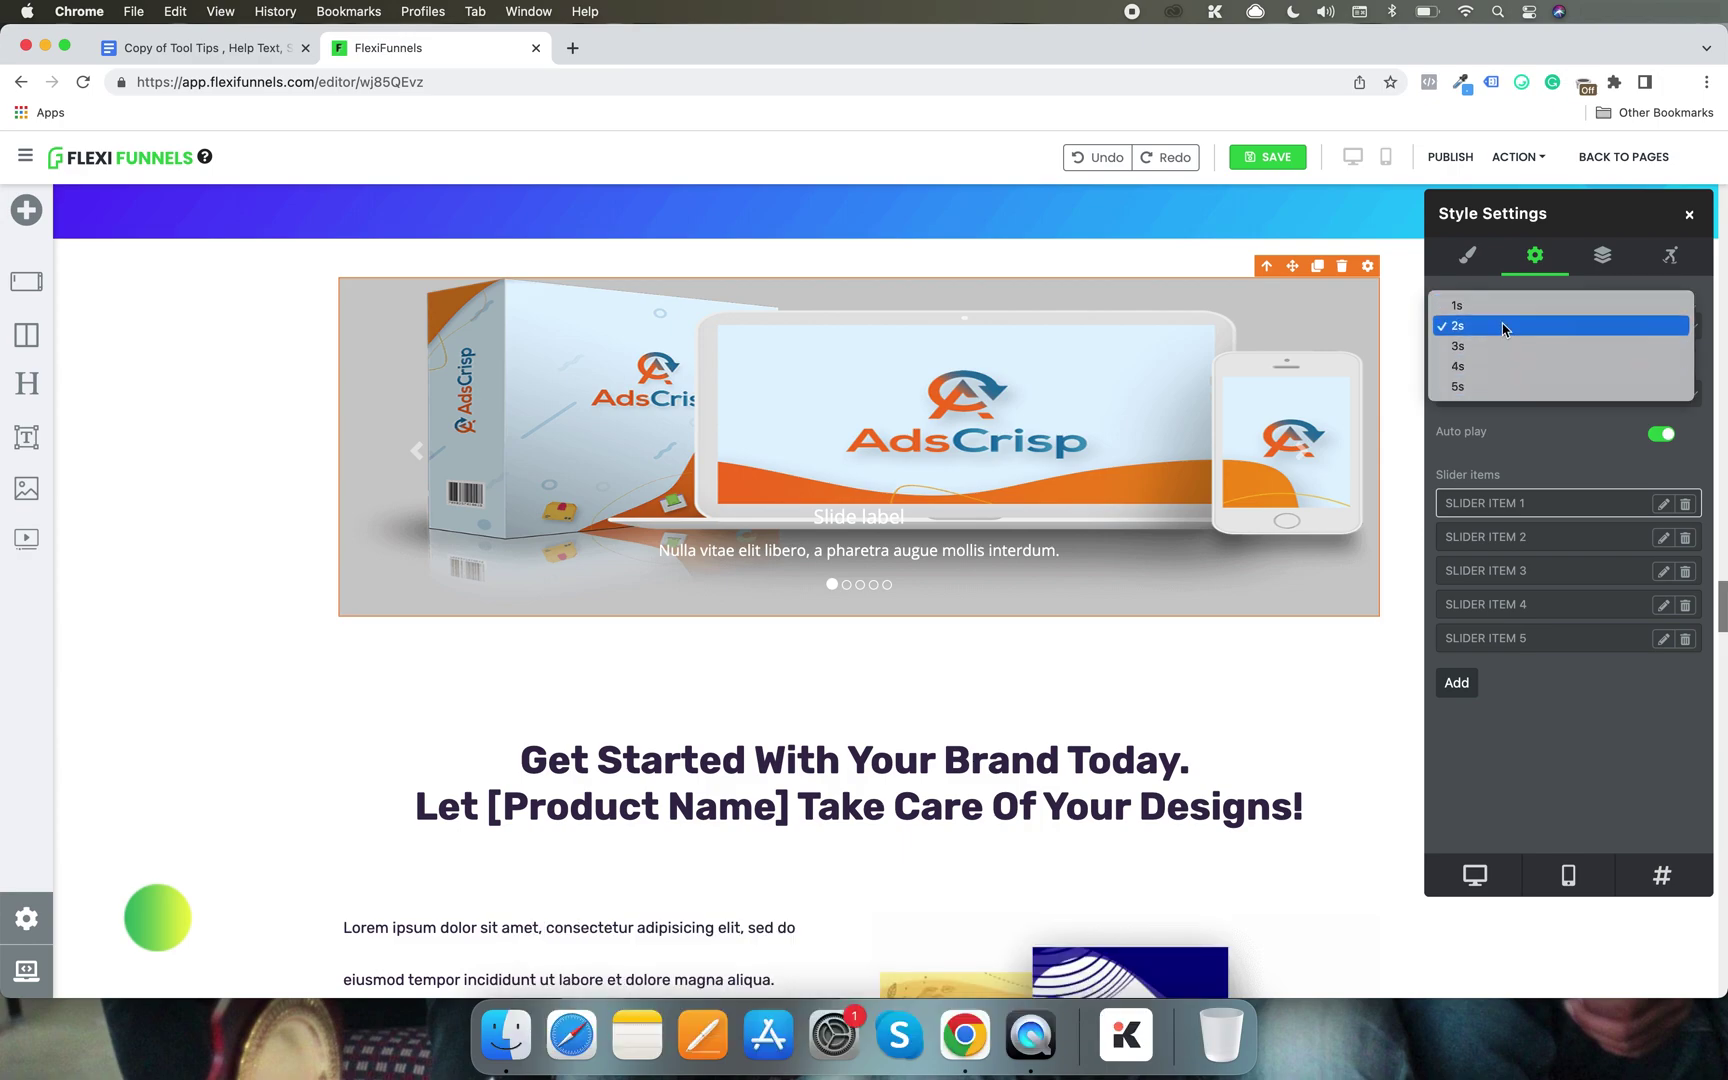
click(1502, 327)
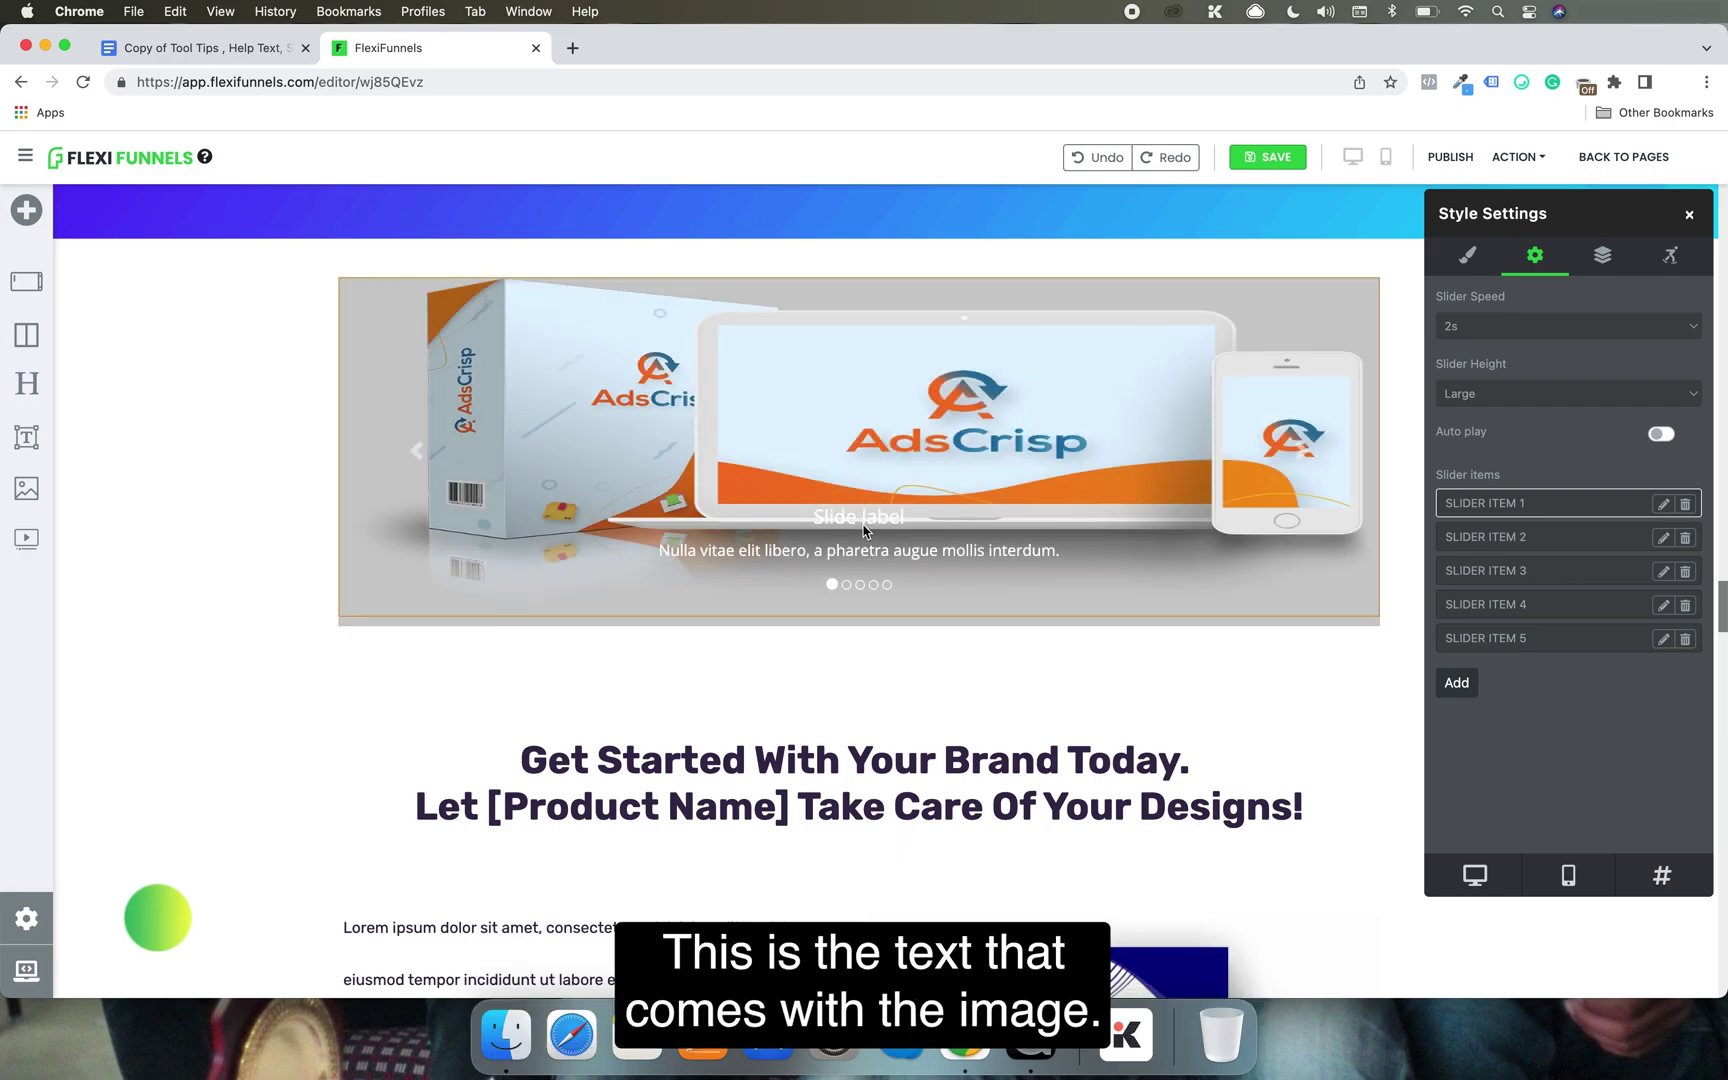
Replace slider item 1's caption text with "1st image caption" and copy that text.
click(1465, 272)
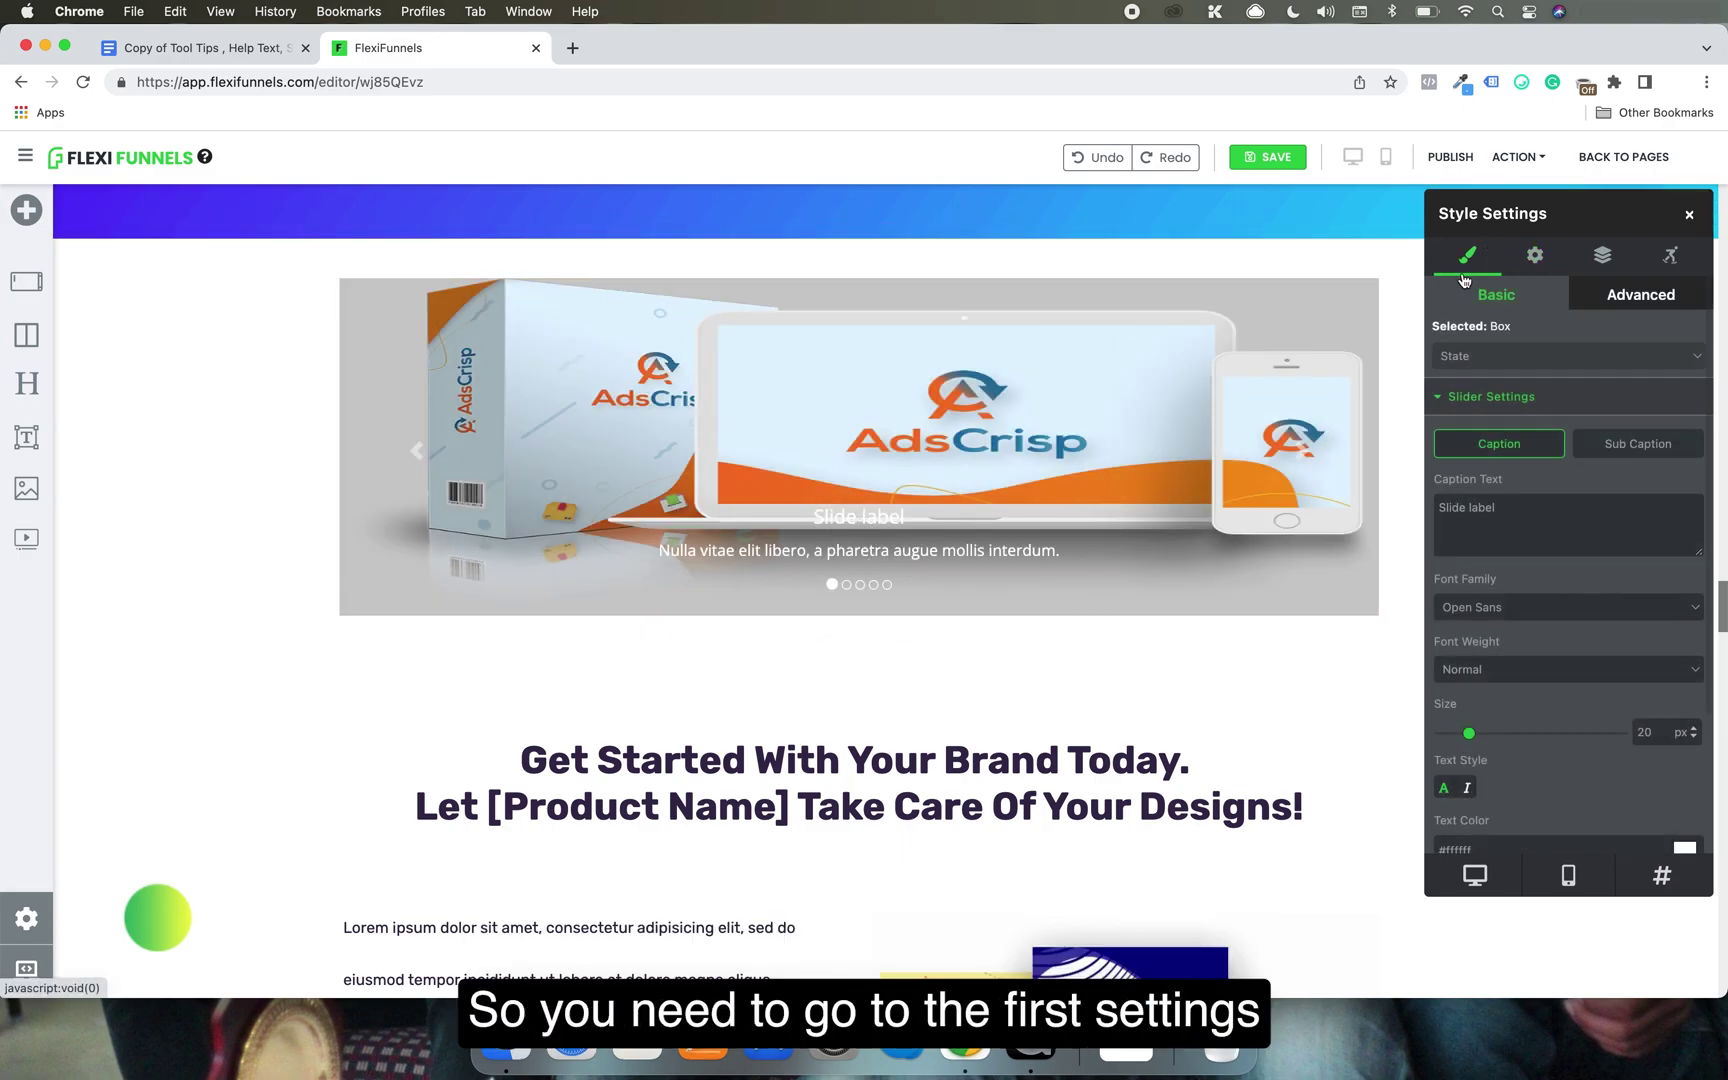
triple_click(1490, 538)
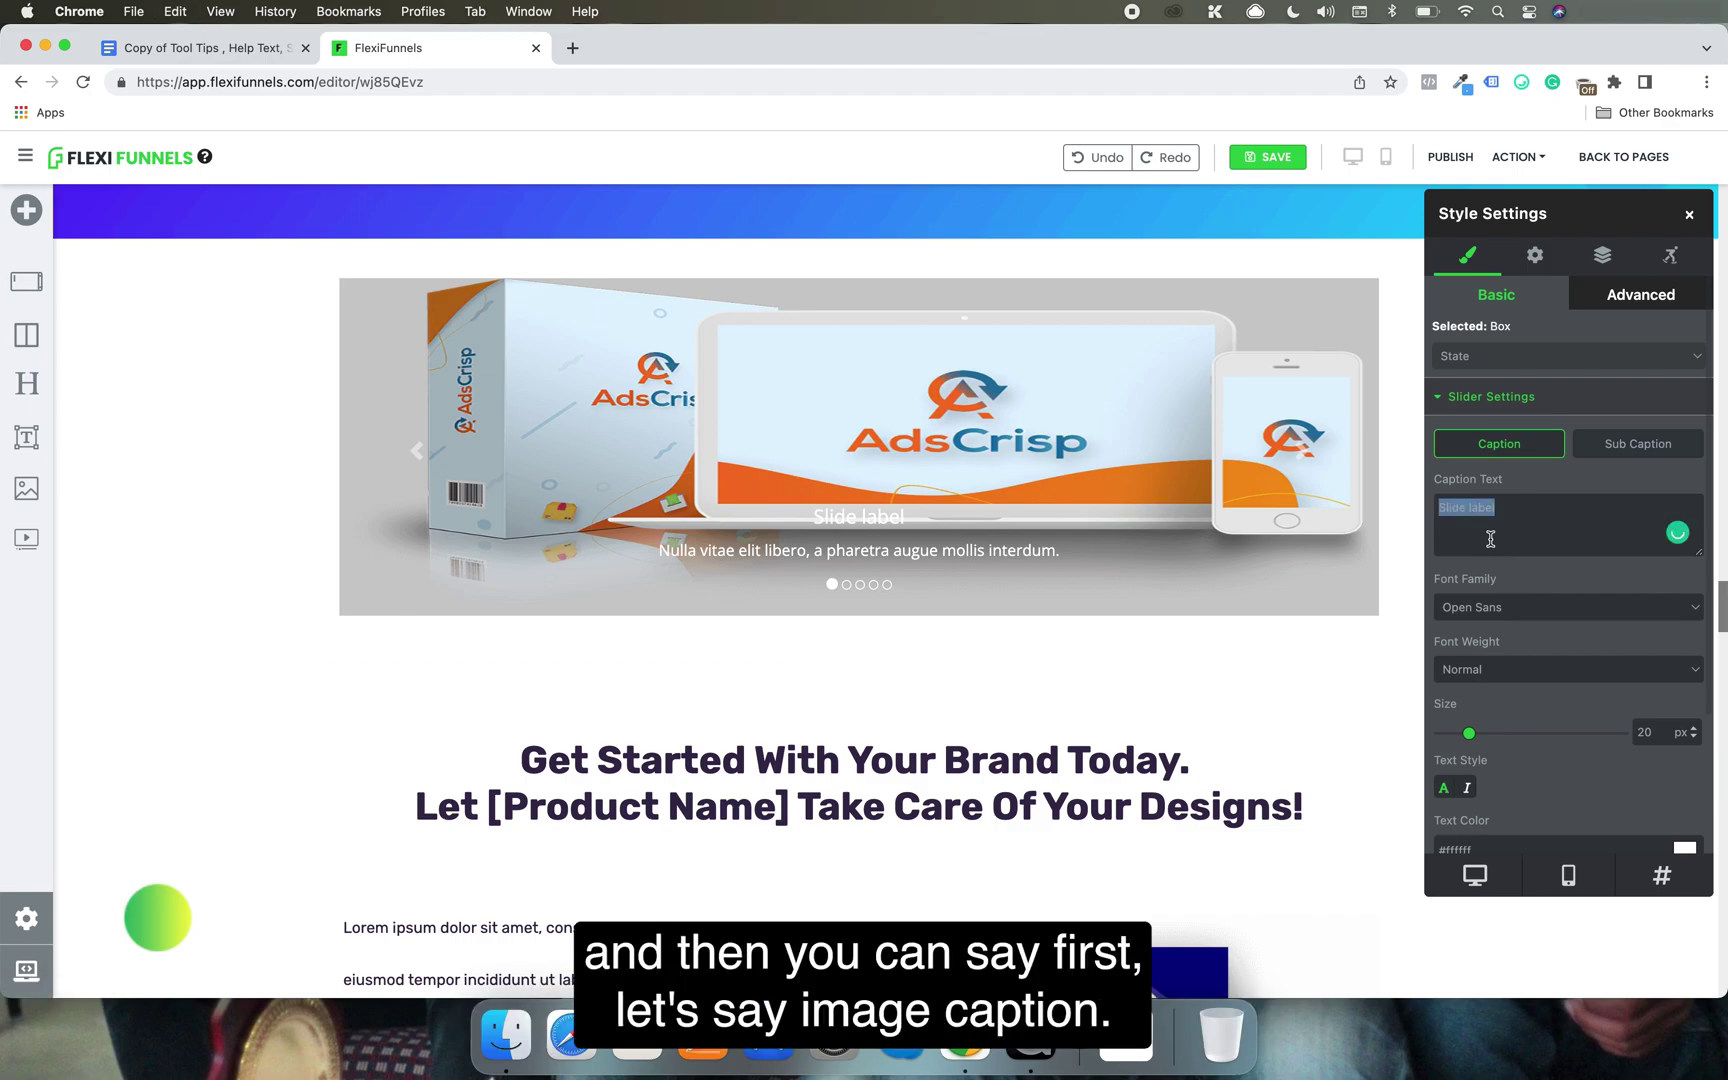
text(1st image caption)
key(super+a)
key(super+c)
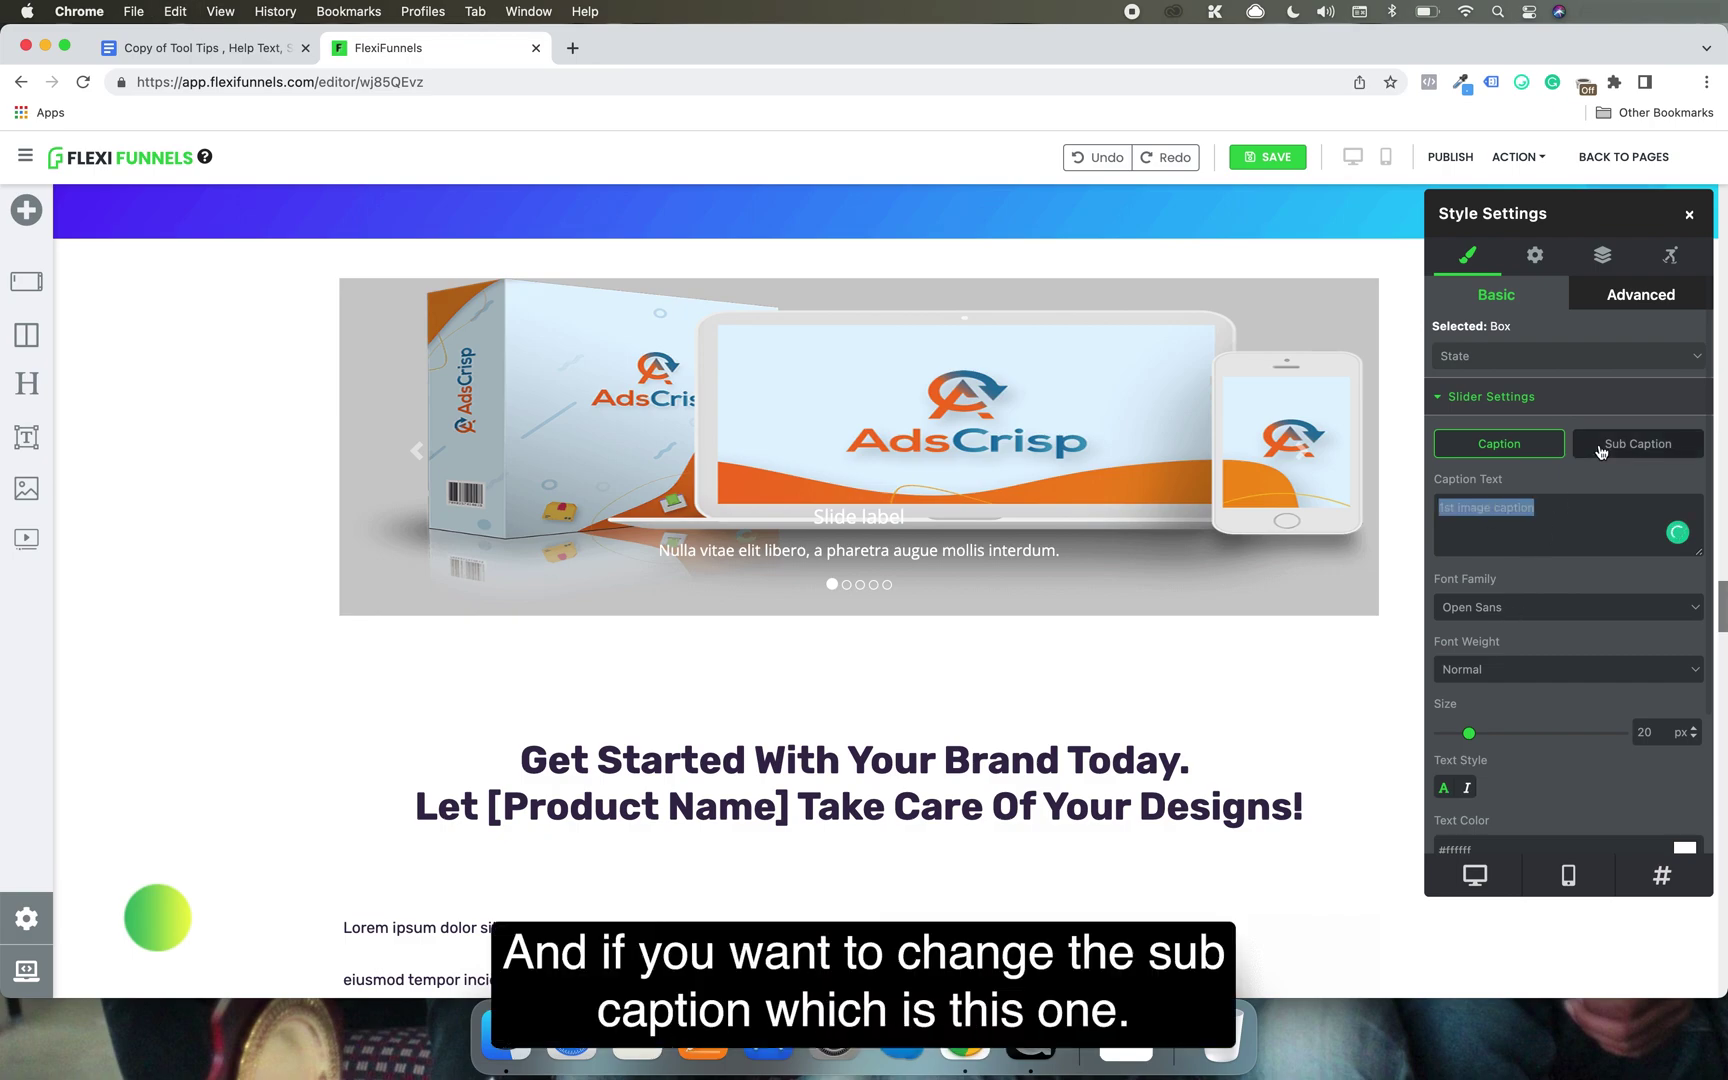
Replace slider item 1's sub caption with the copied text and edit it to read "1st image sub caption".
click(950, 562)
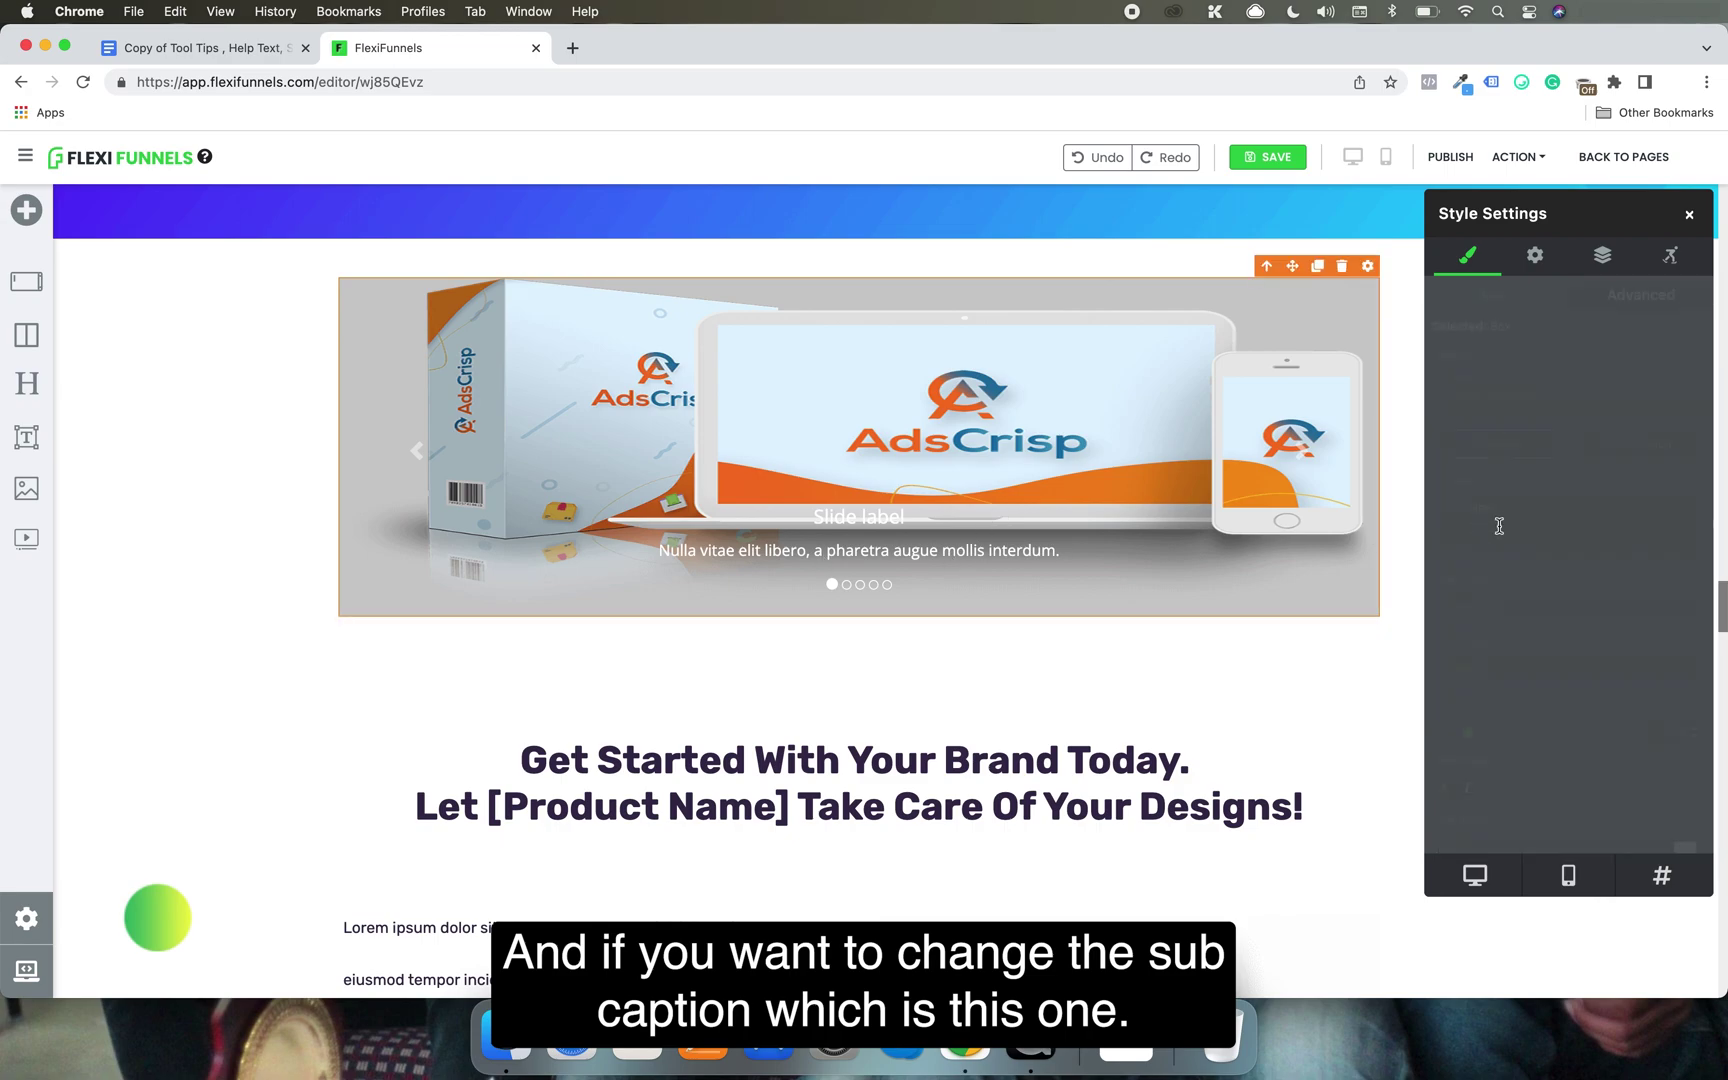
click(1615, 460)
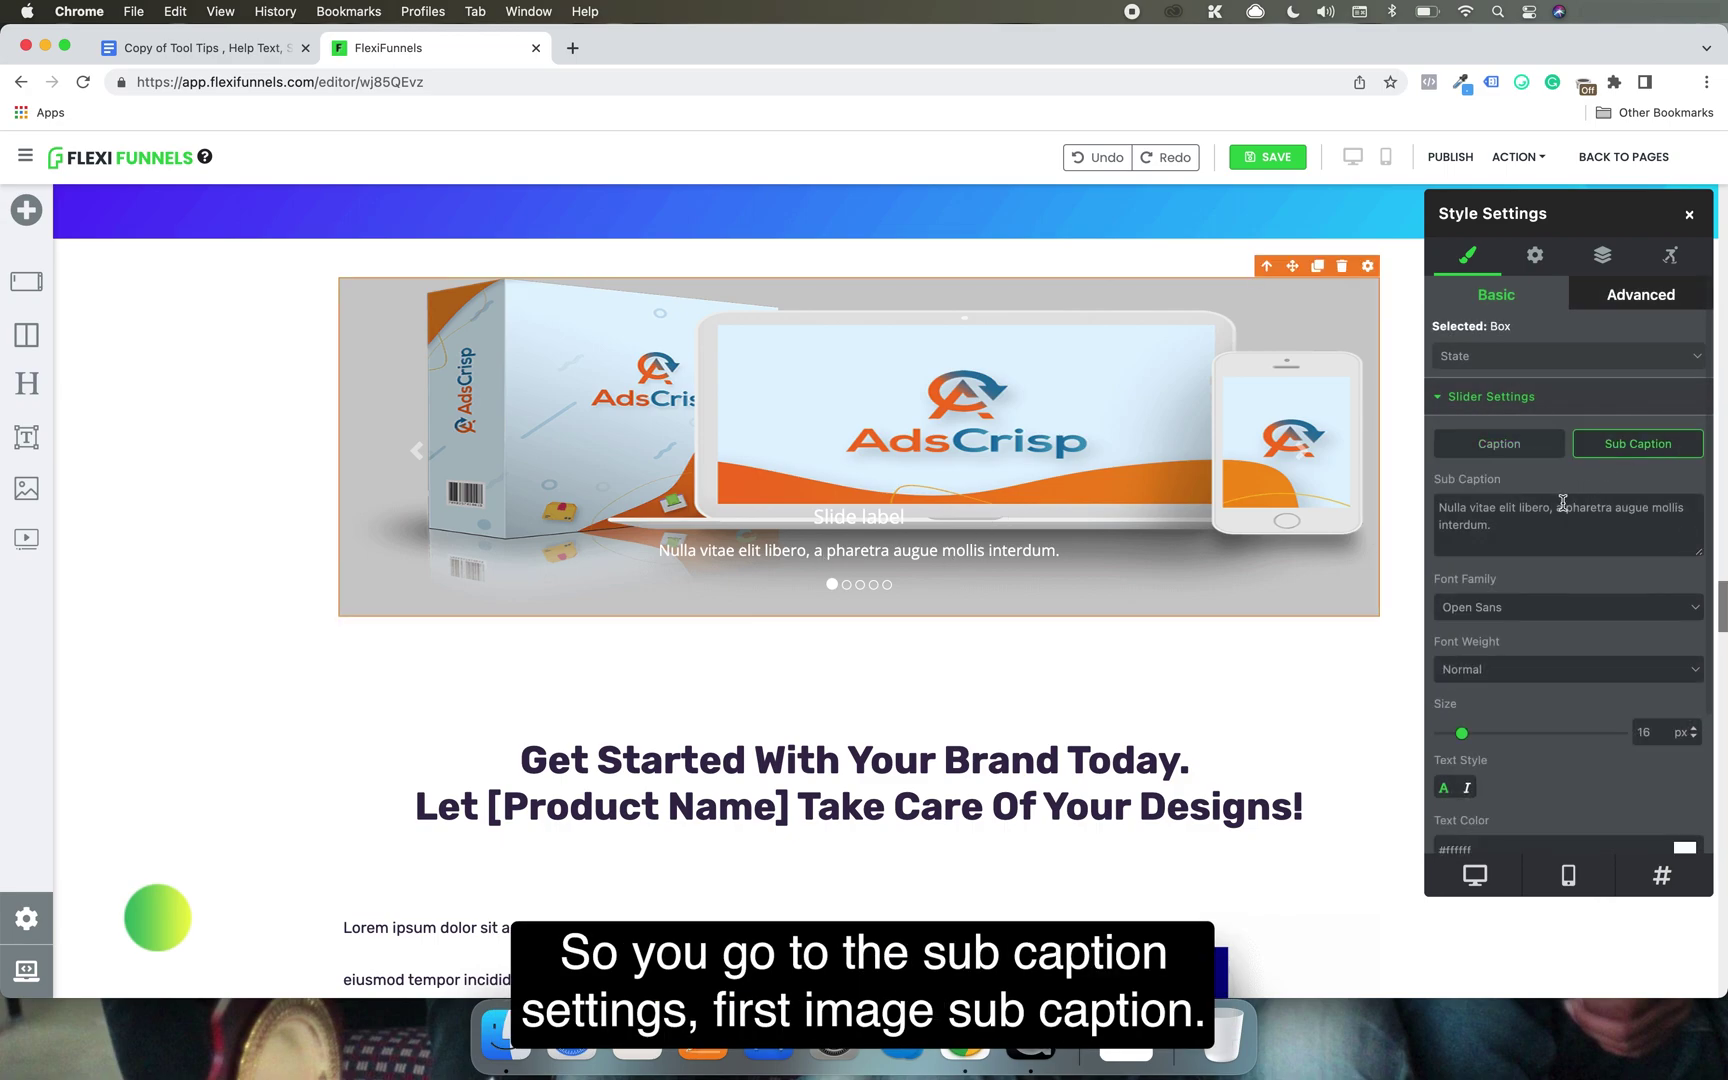
click(1536, 527)
key(super+a)
key(super+v)
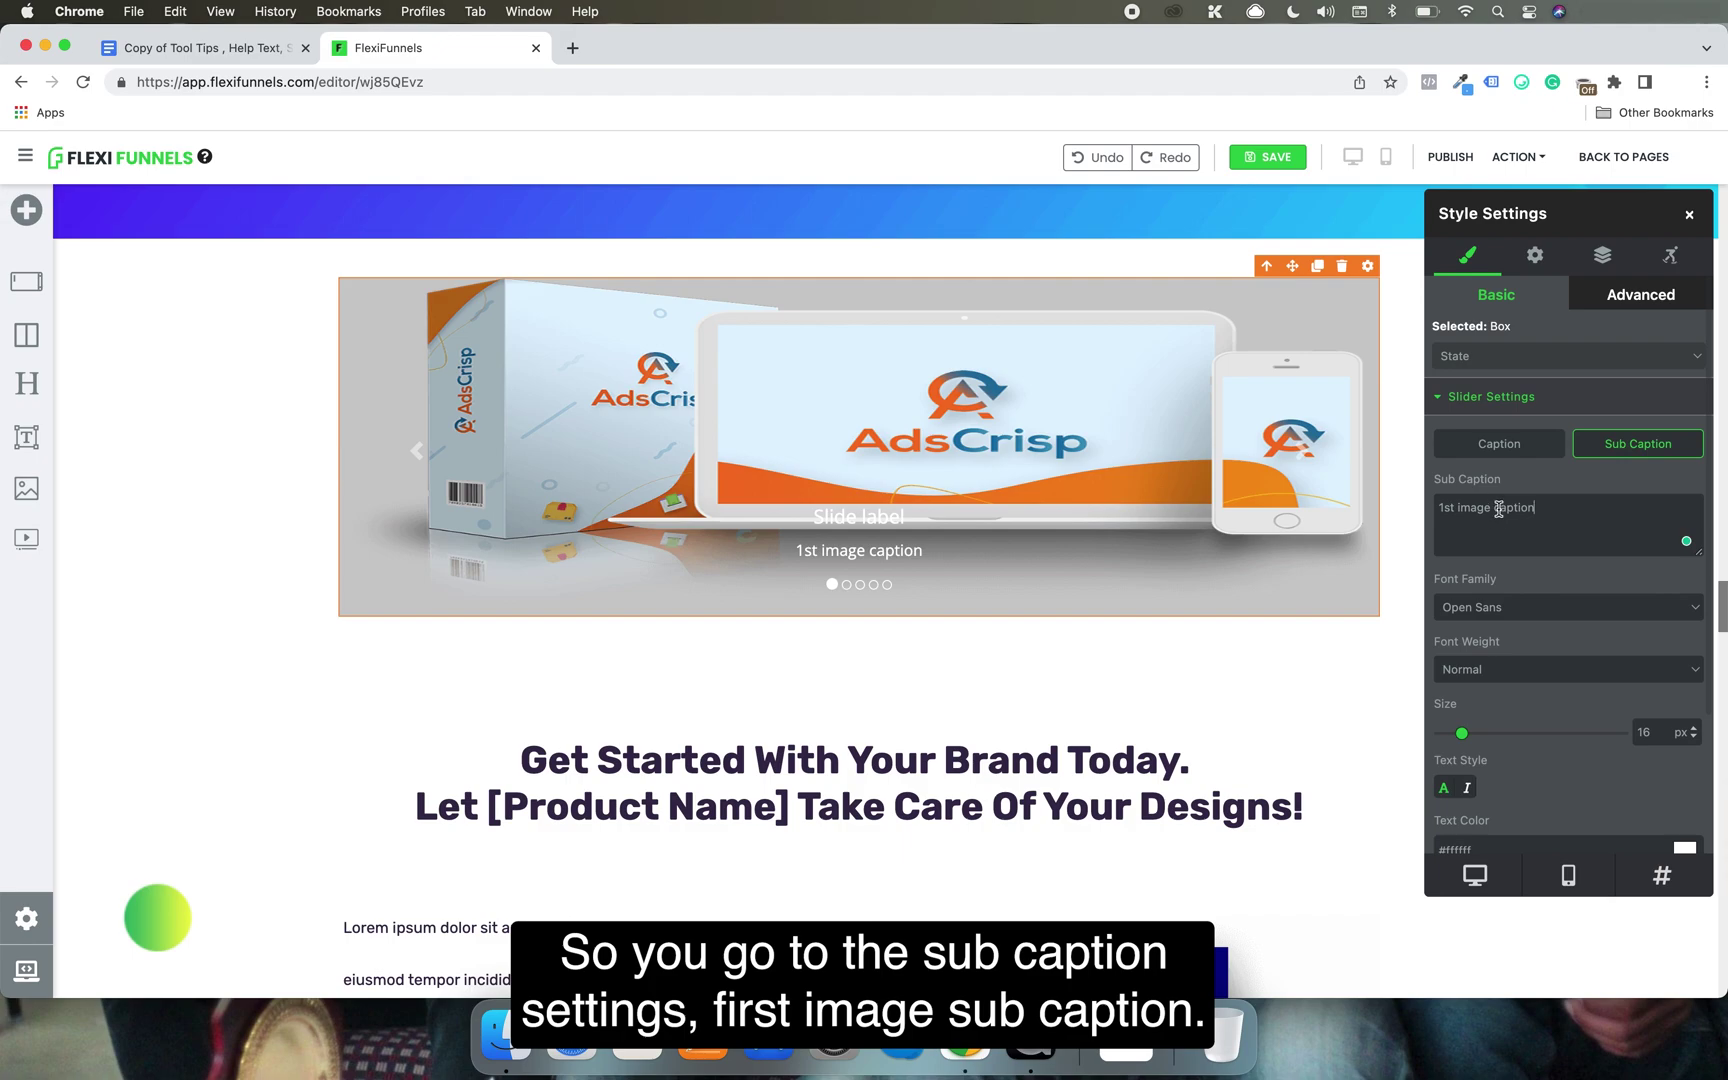
text(sub)
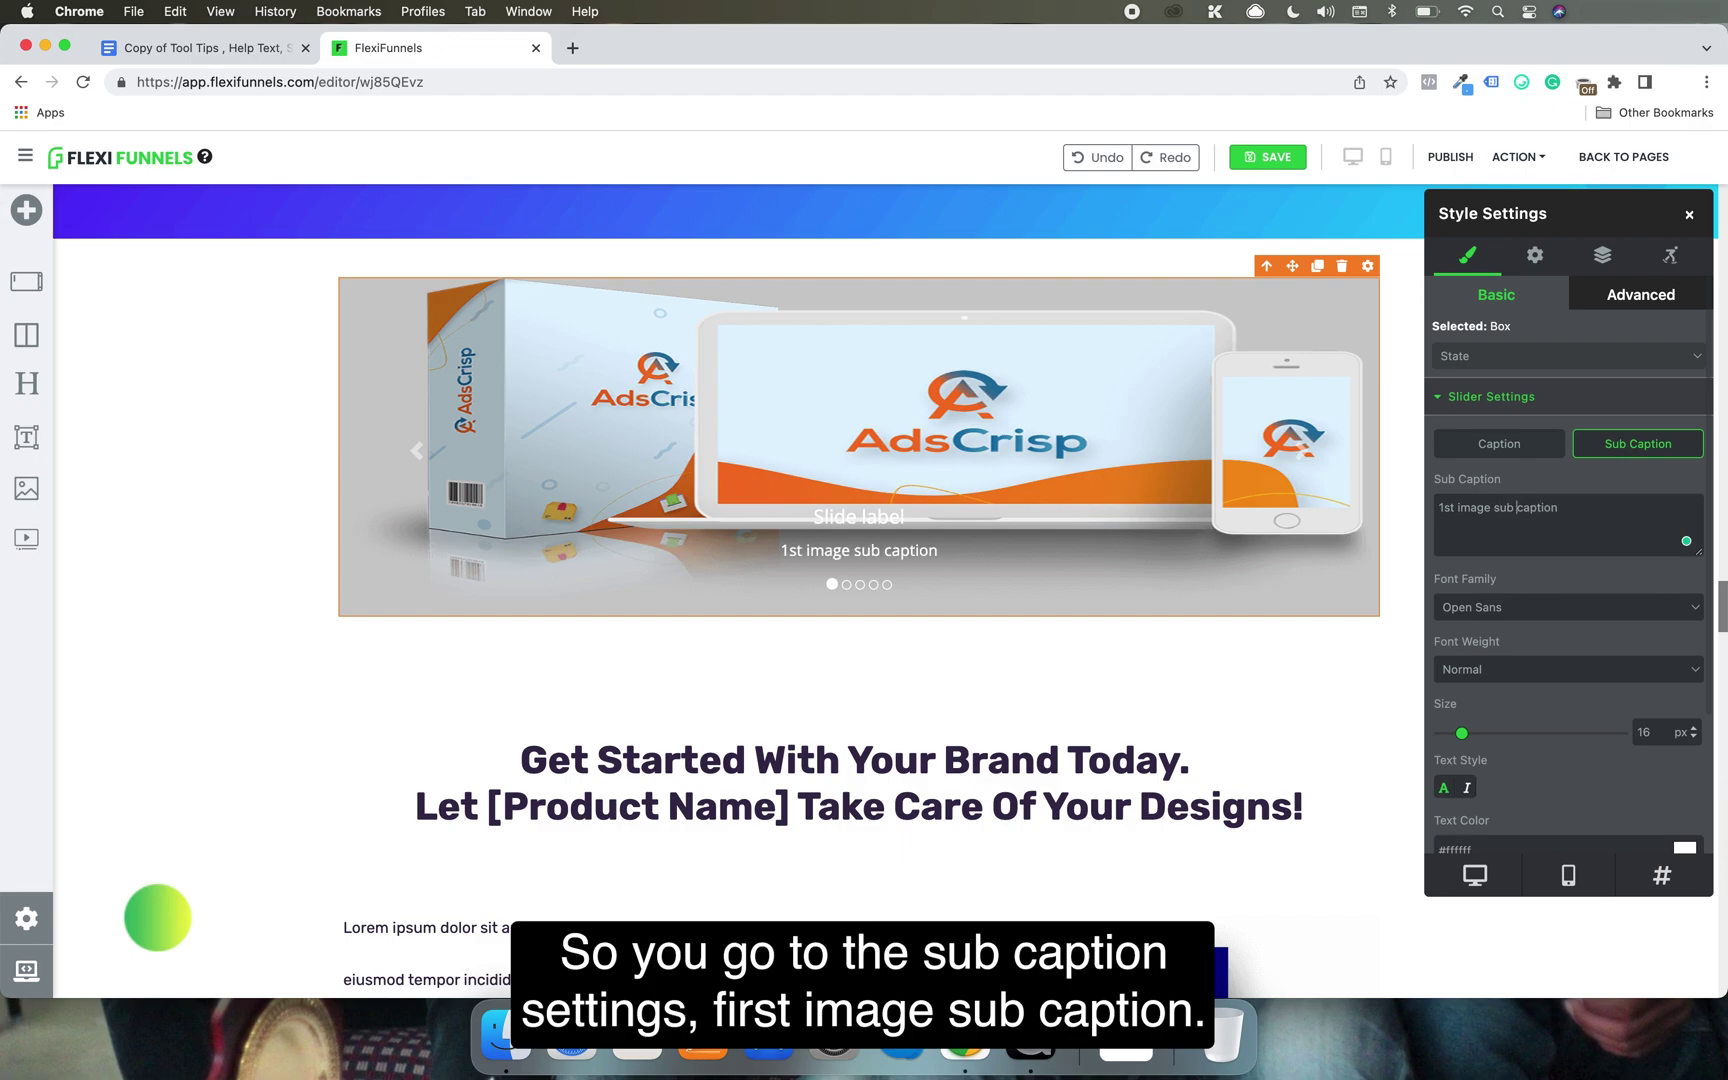
Select slider item 2 and replace its sub caption with "2nd image caption".
click(1528, 265)
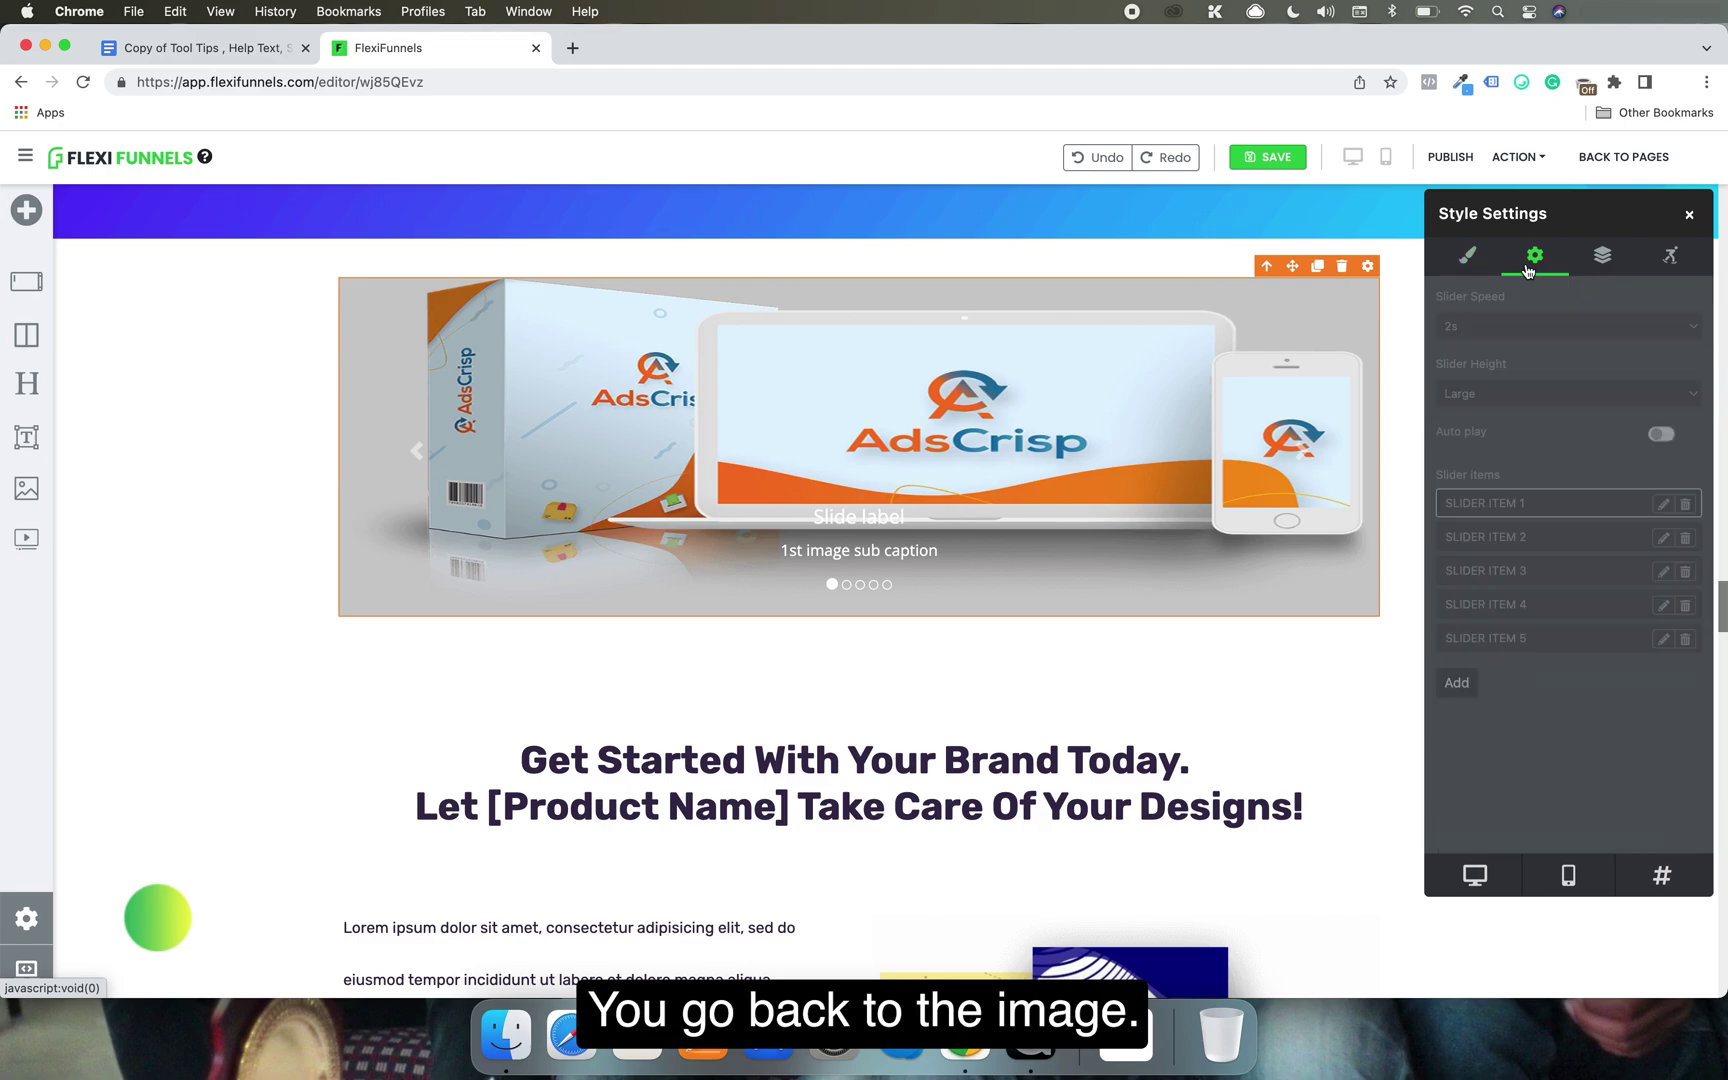
click(1486, 538)
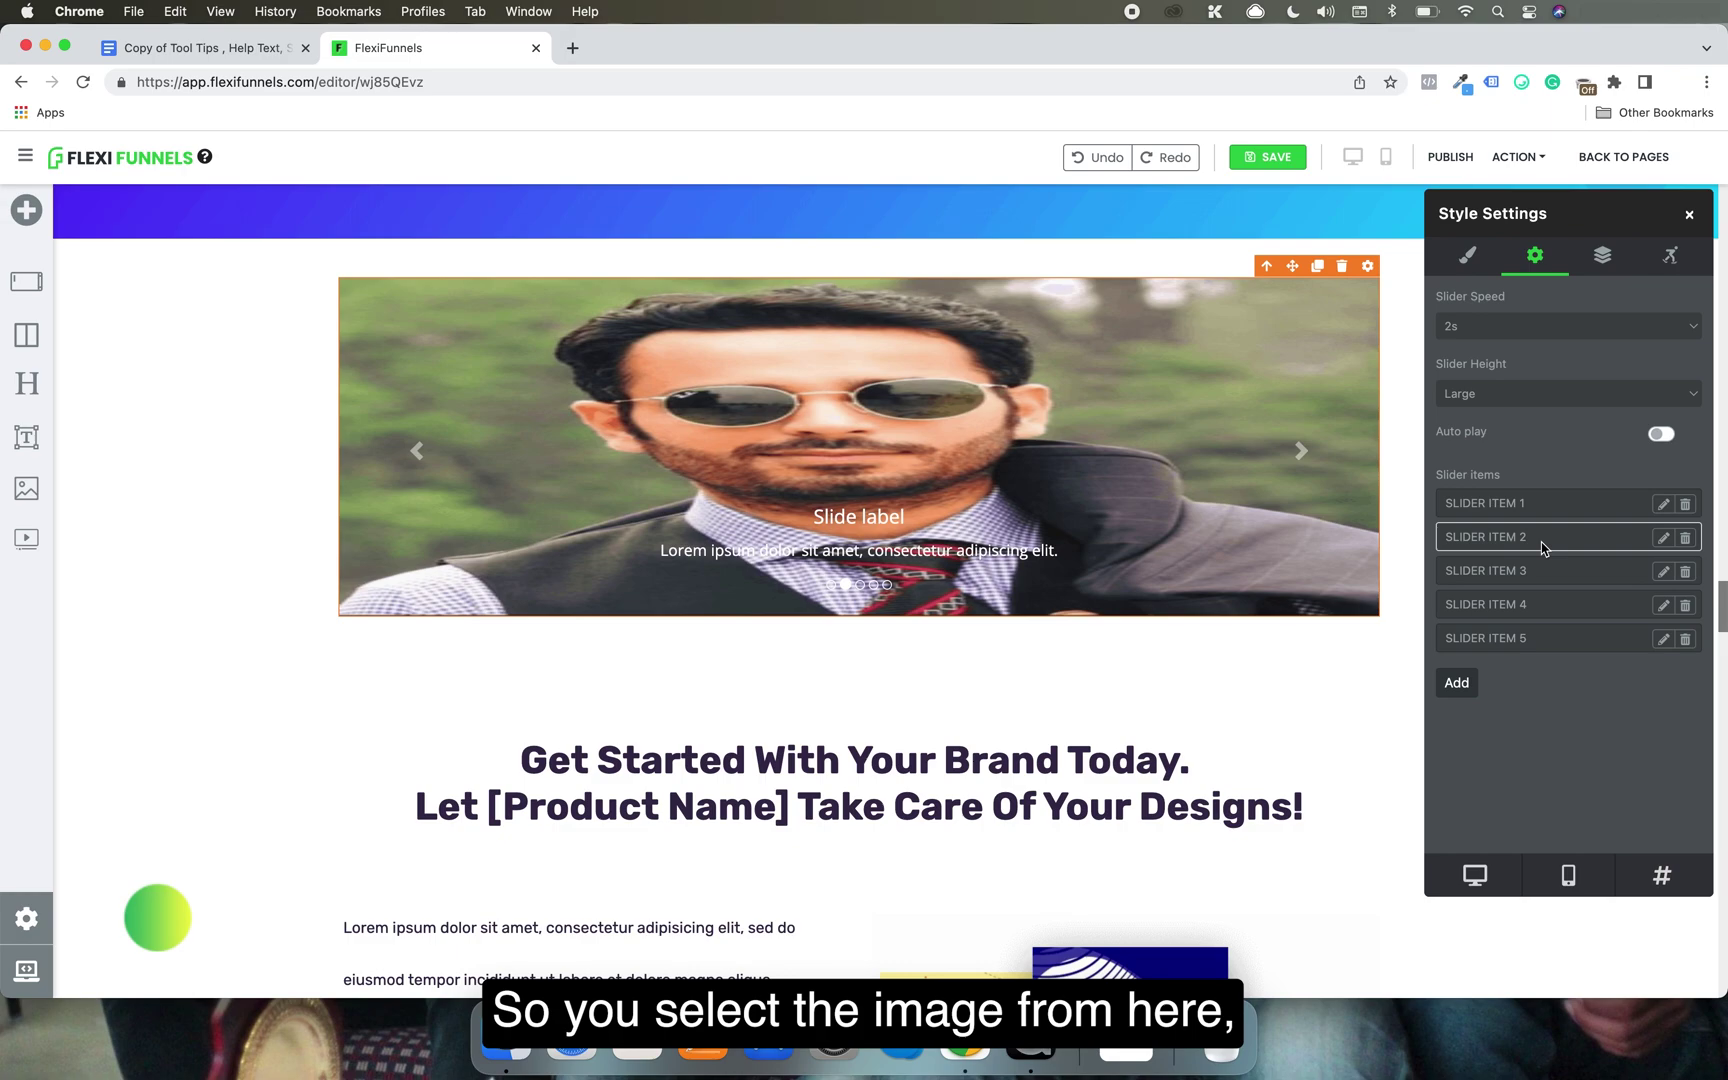
click(1467, 256)
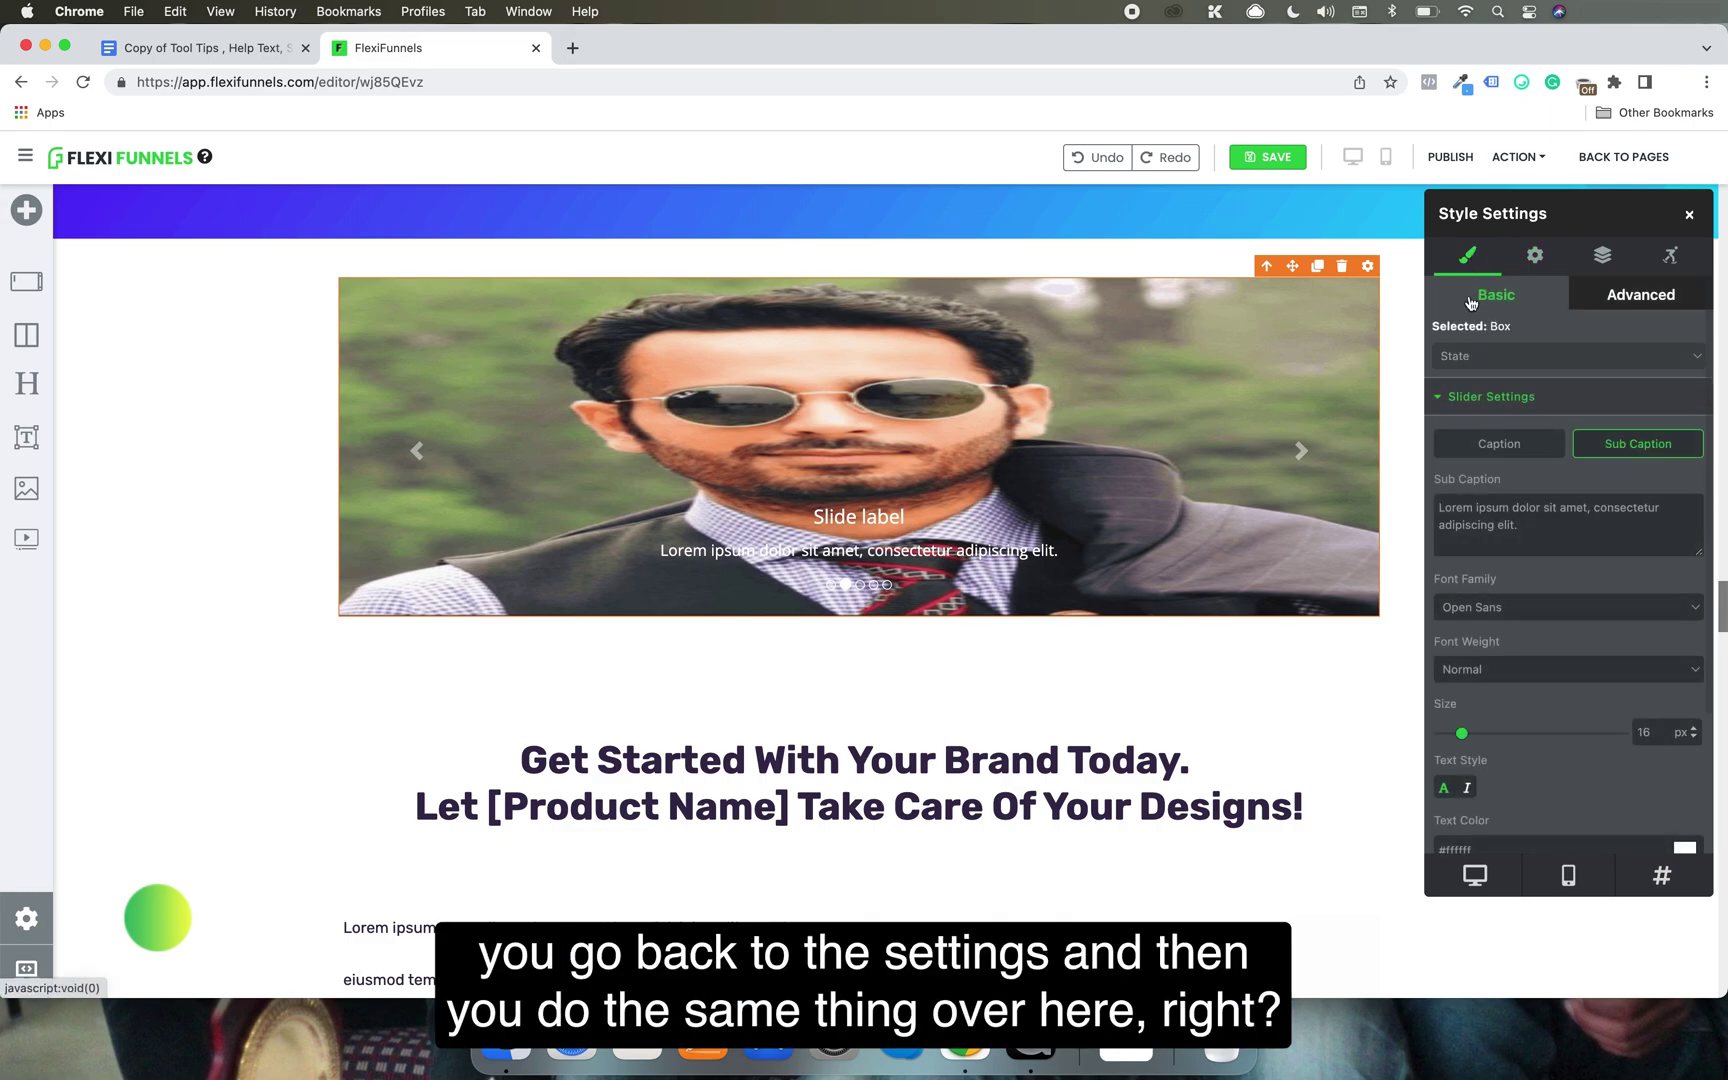
triple_click(1528, 525)
text(1st image caption)
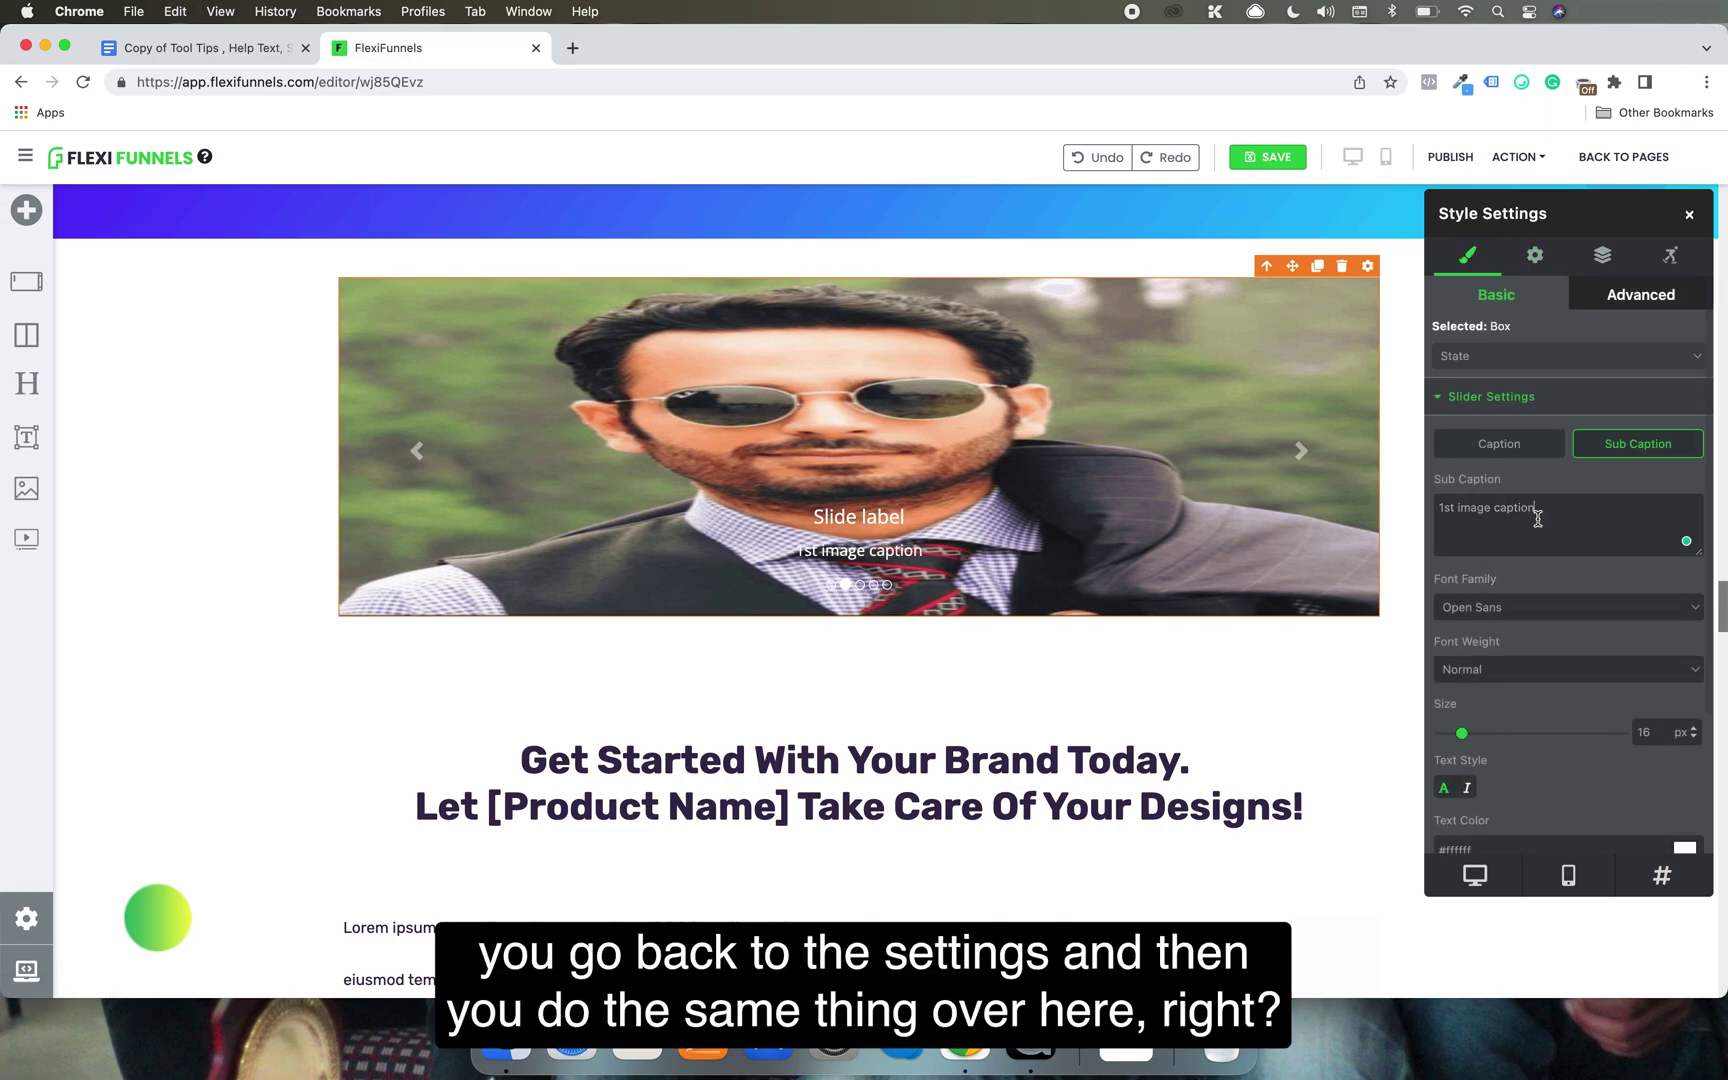
click(1457, 507)
key(BackSpace)
key(BackSpace)
key(BackSpace)
text(s)
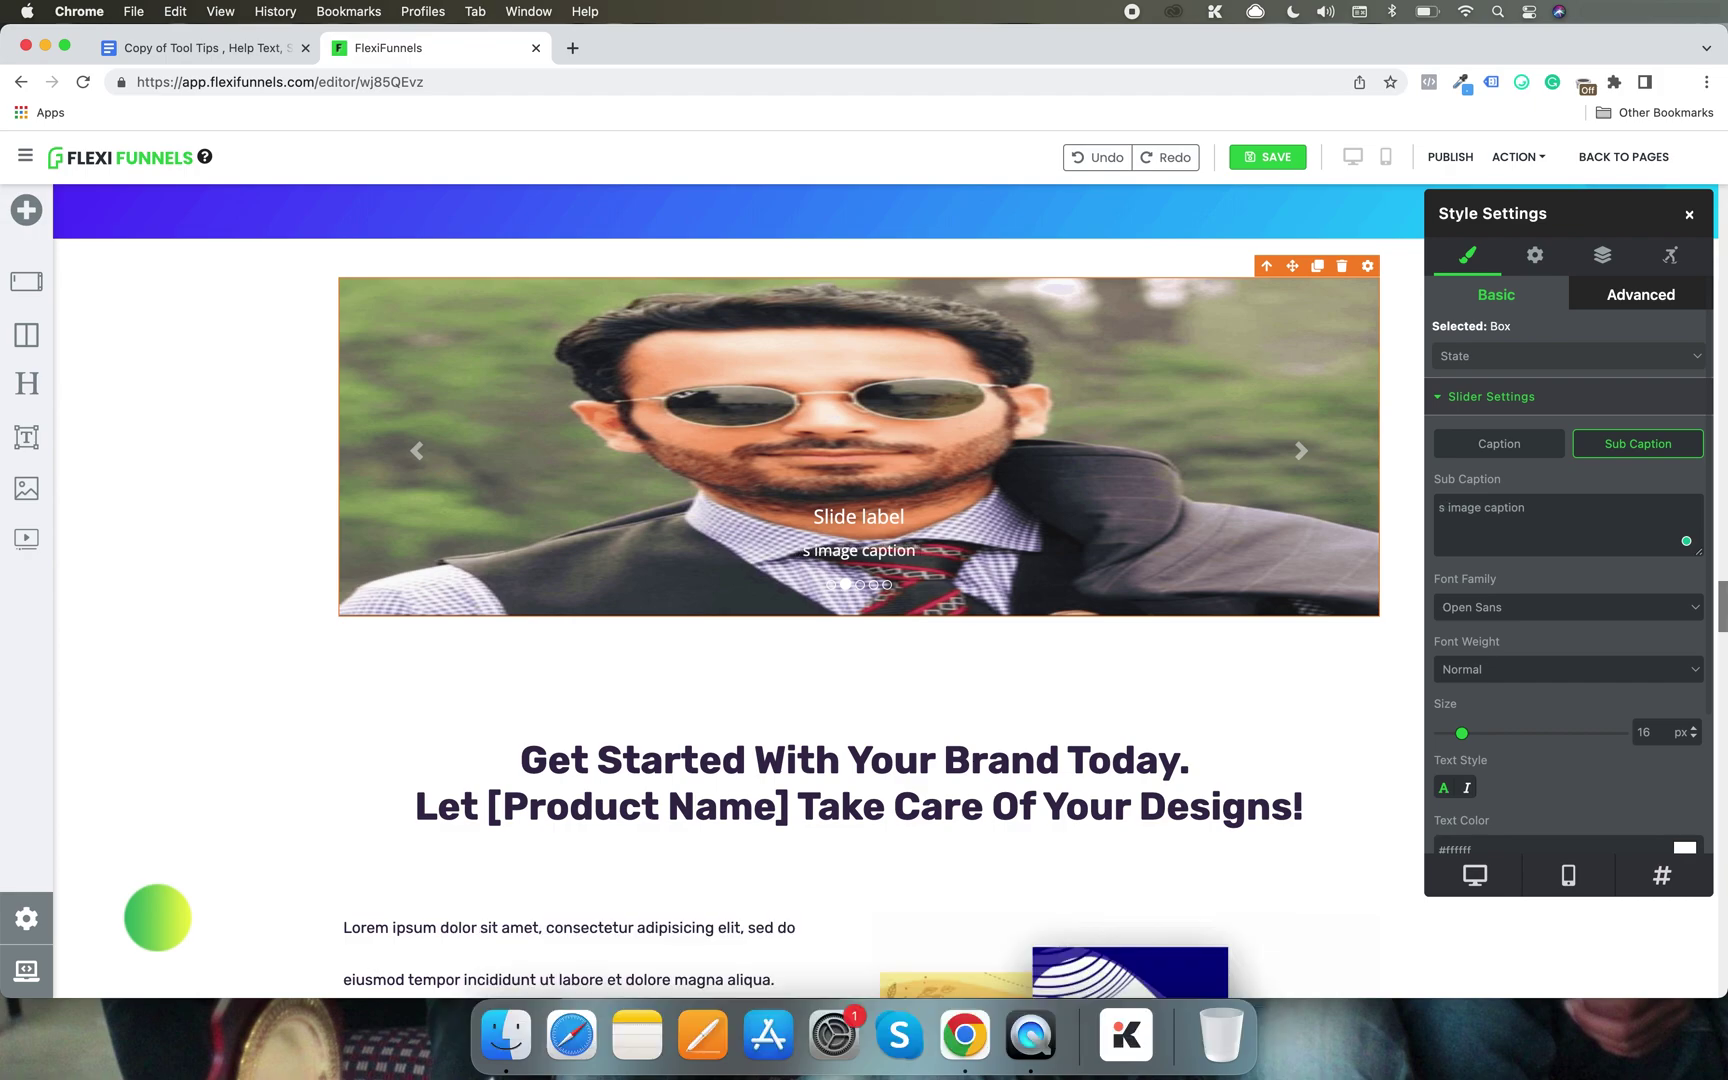
key(BackSpace)
text(2nd)
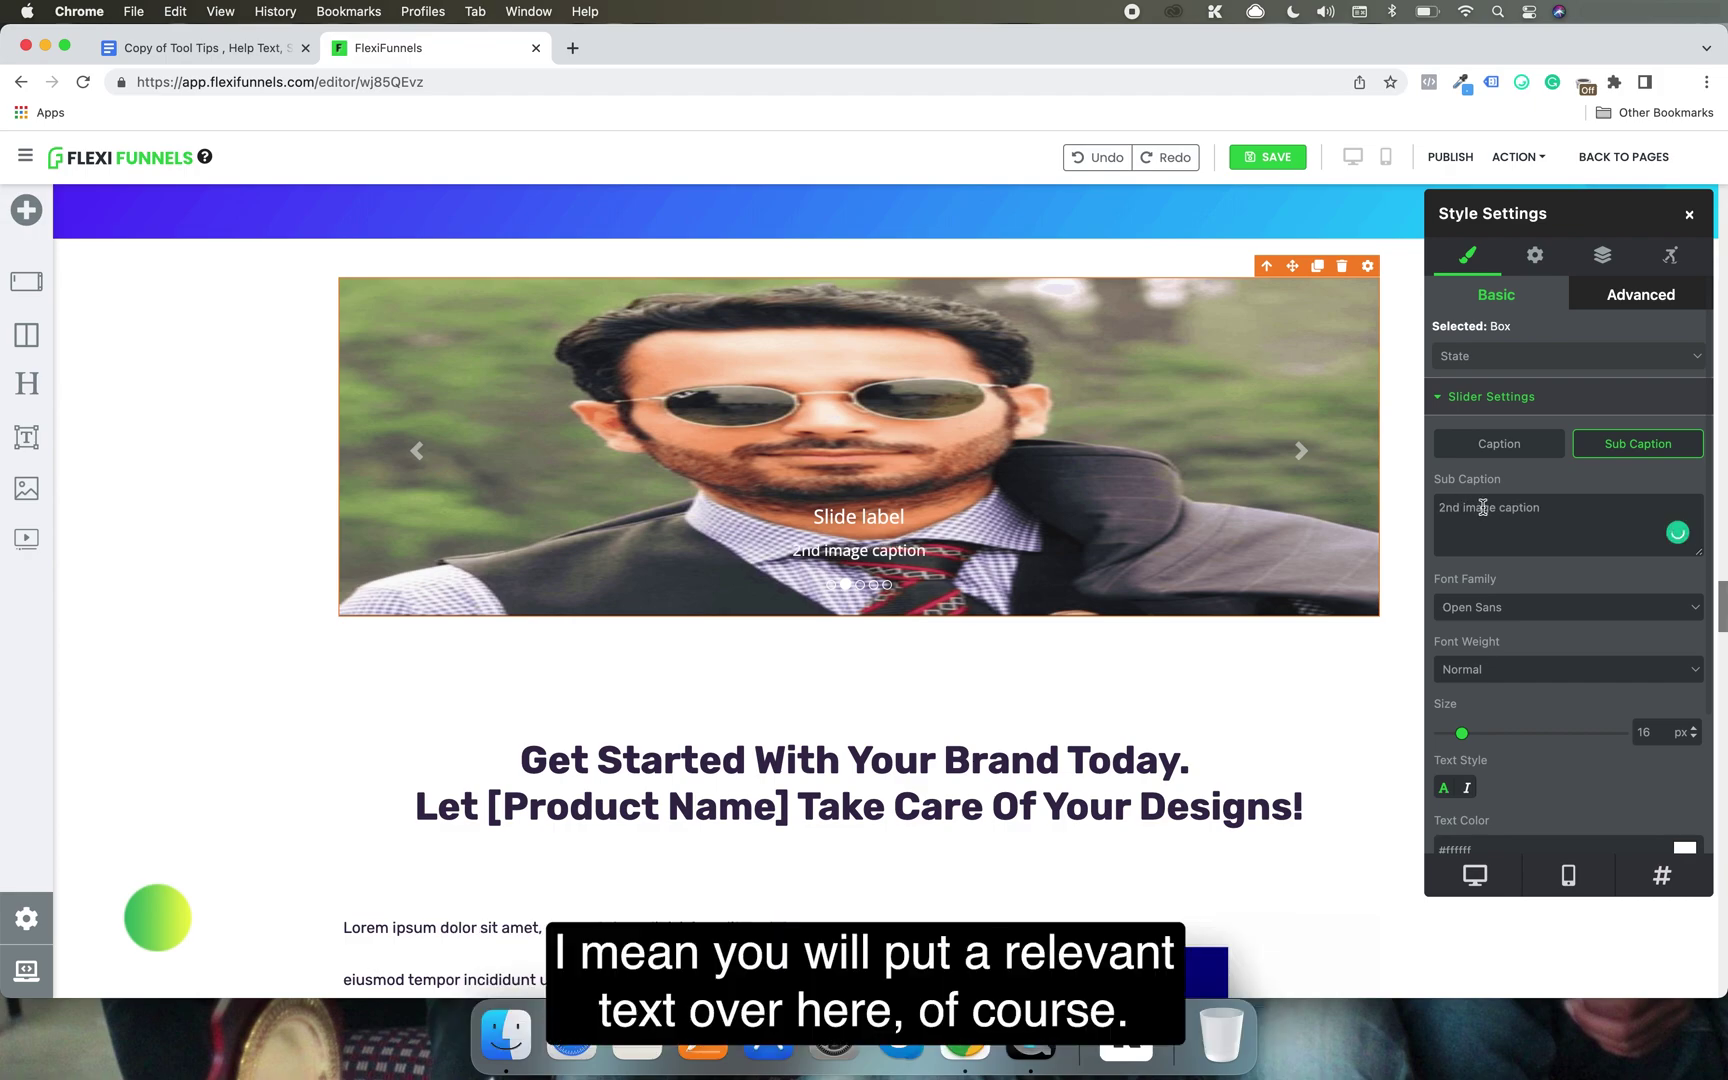
Copy slider item 2's sub caption text, then insert "sub" so it reads "2nd image sub caption".
triple_click(1497, 507)
key(super+c)
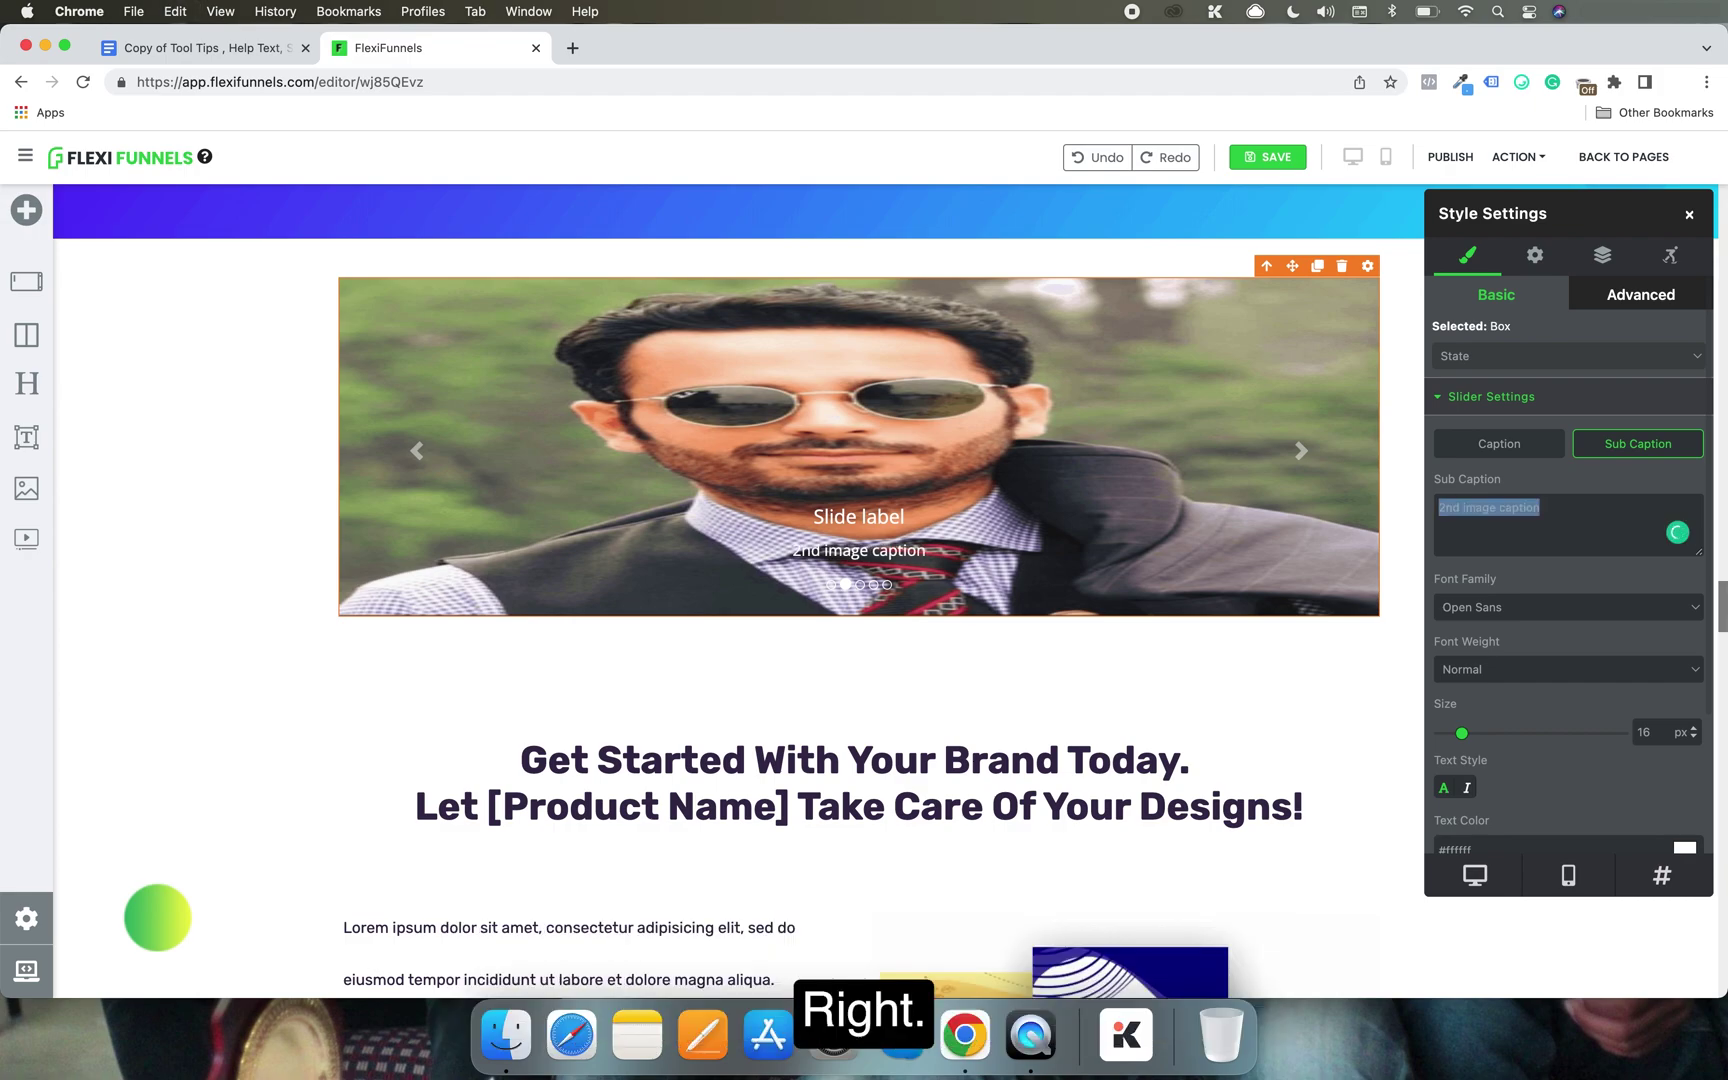
key(Right)
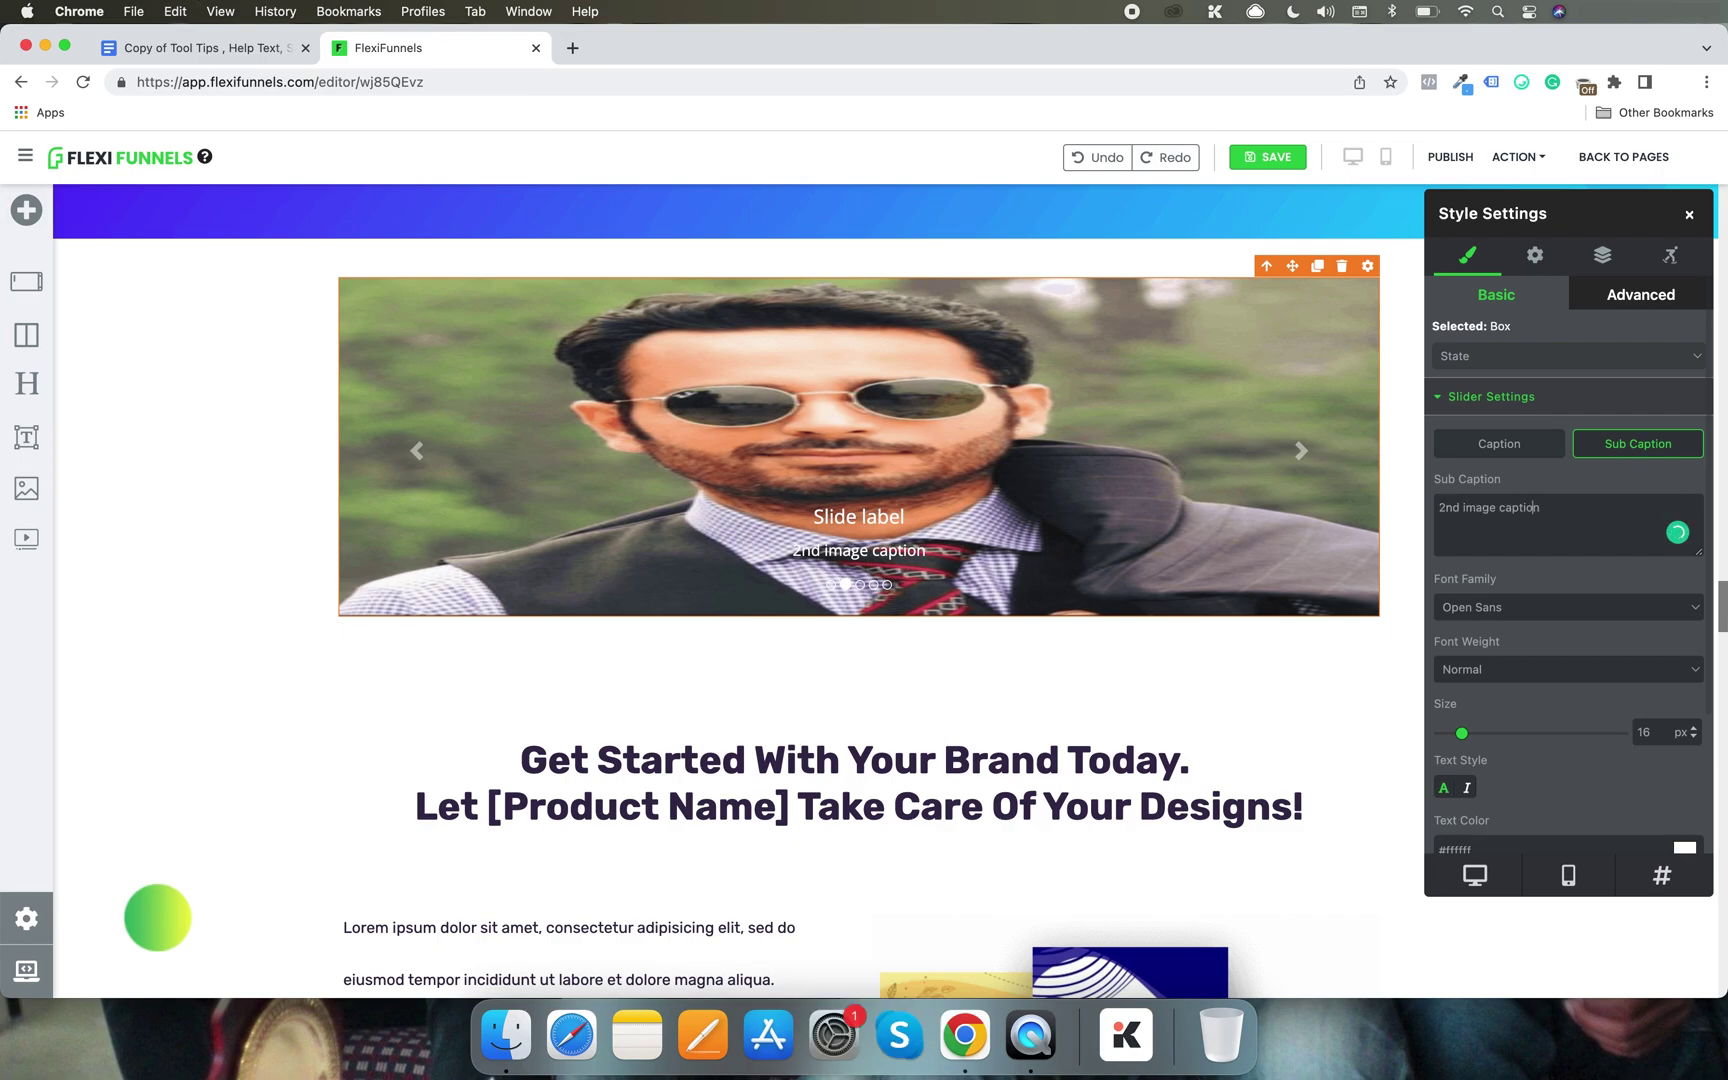
click(1499, 507)
text(sub)
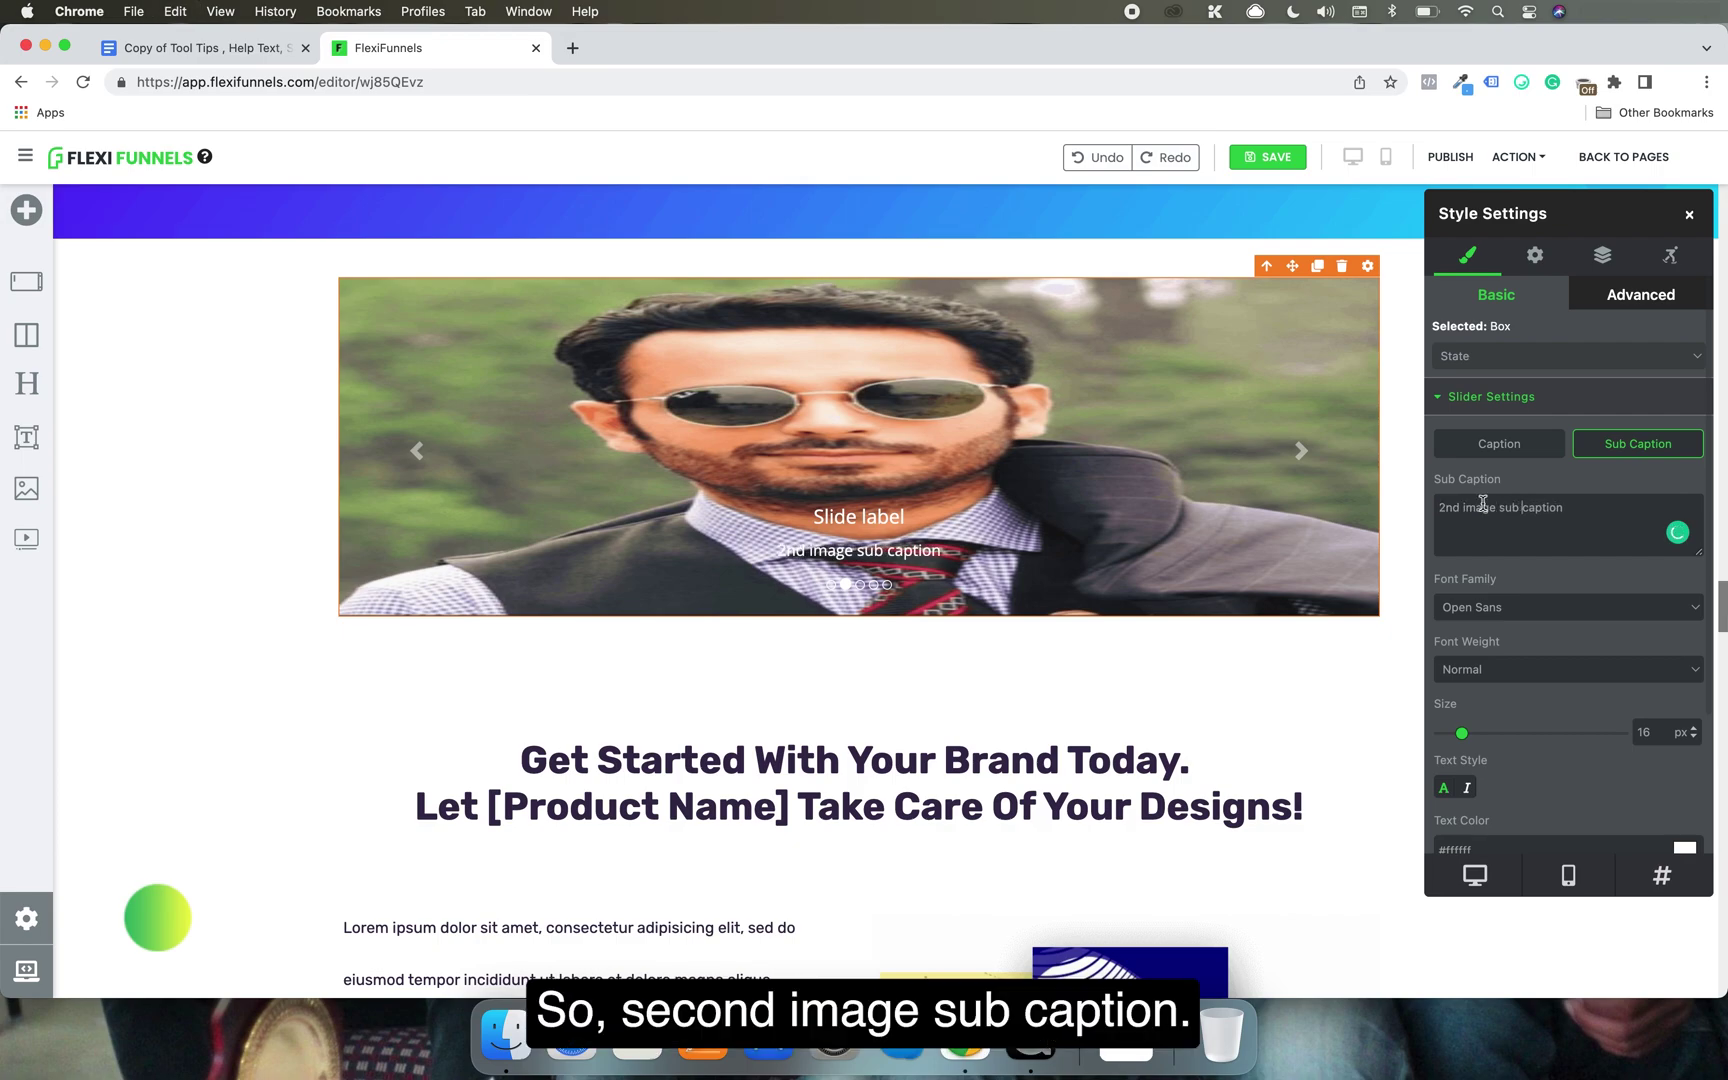
Replace slider item 2's caption text with the copied "2nd image caption".
click(1500, 446)
triple_click(1517, 501)
key(super+v)
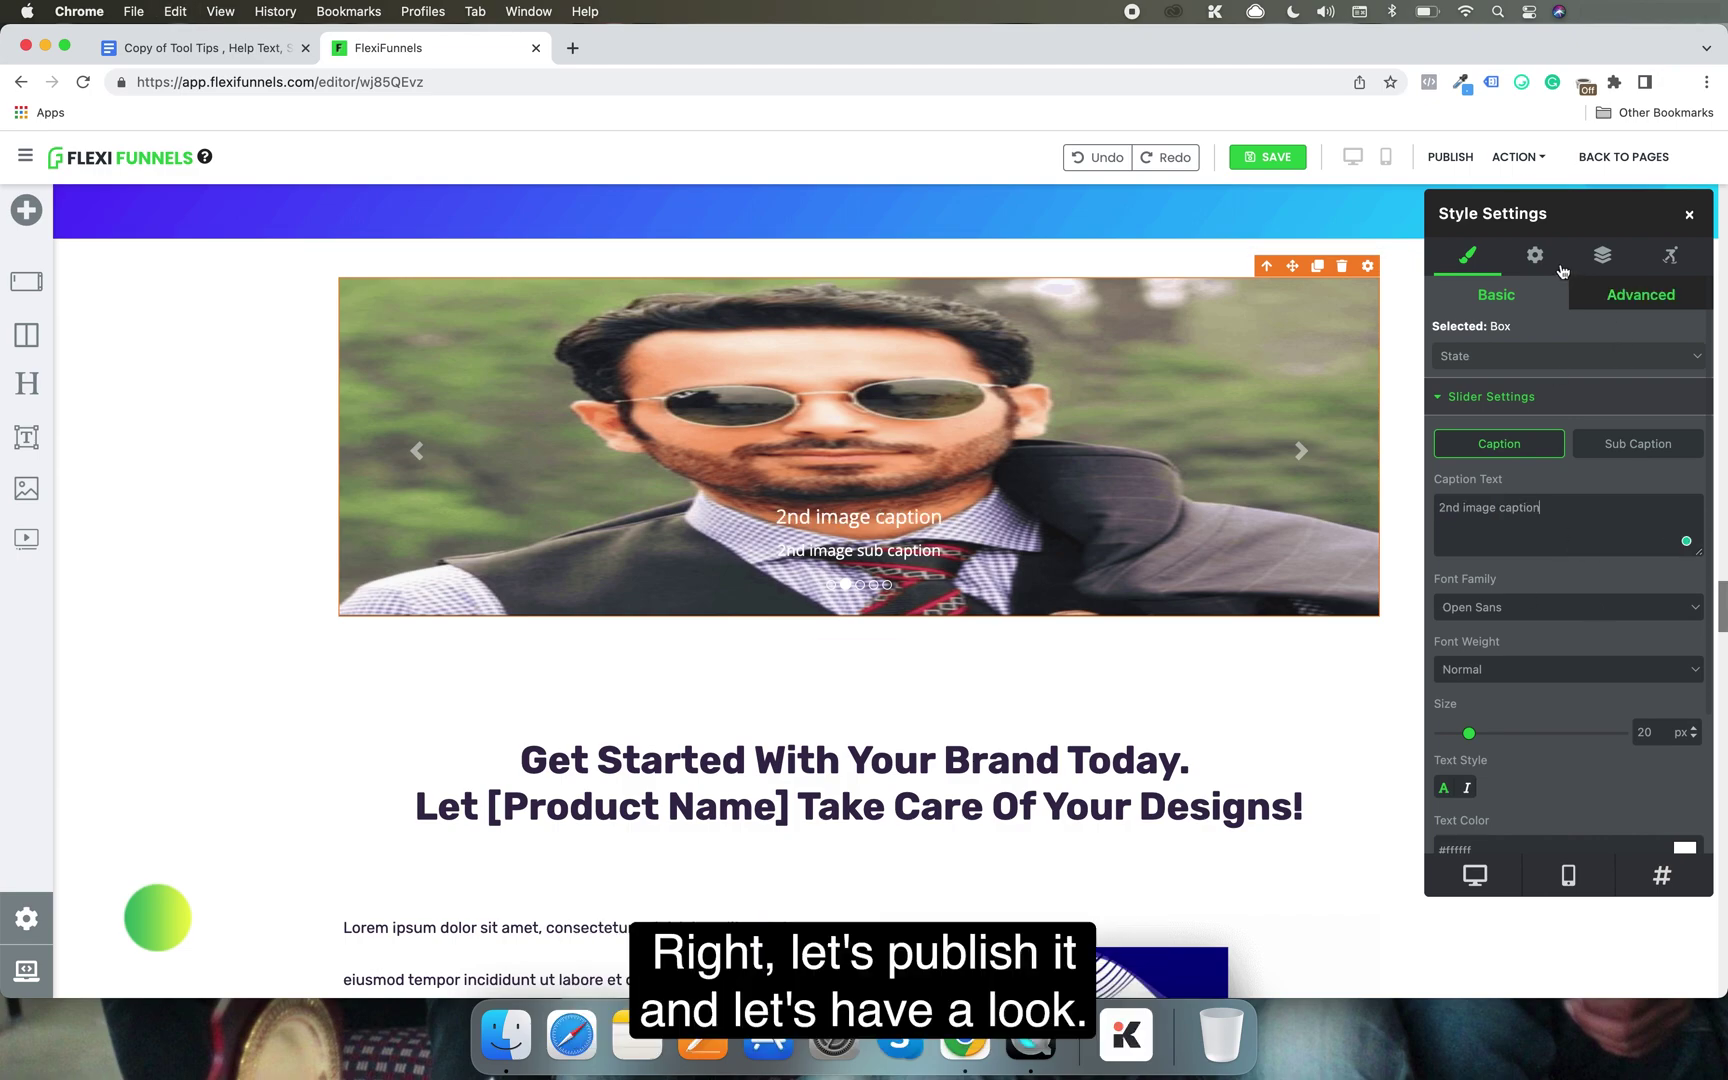
Publish the page and open its published URL.
click(1450, 157)
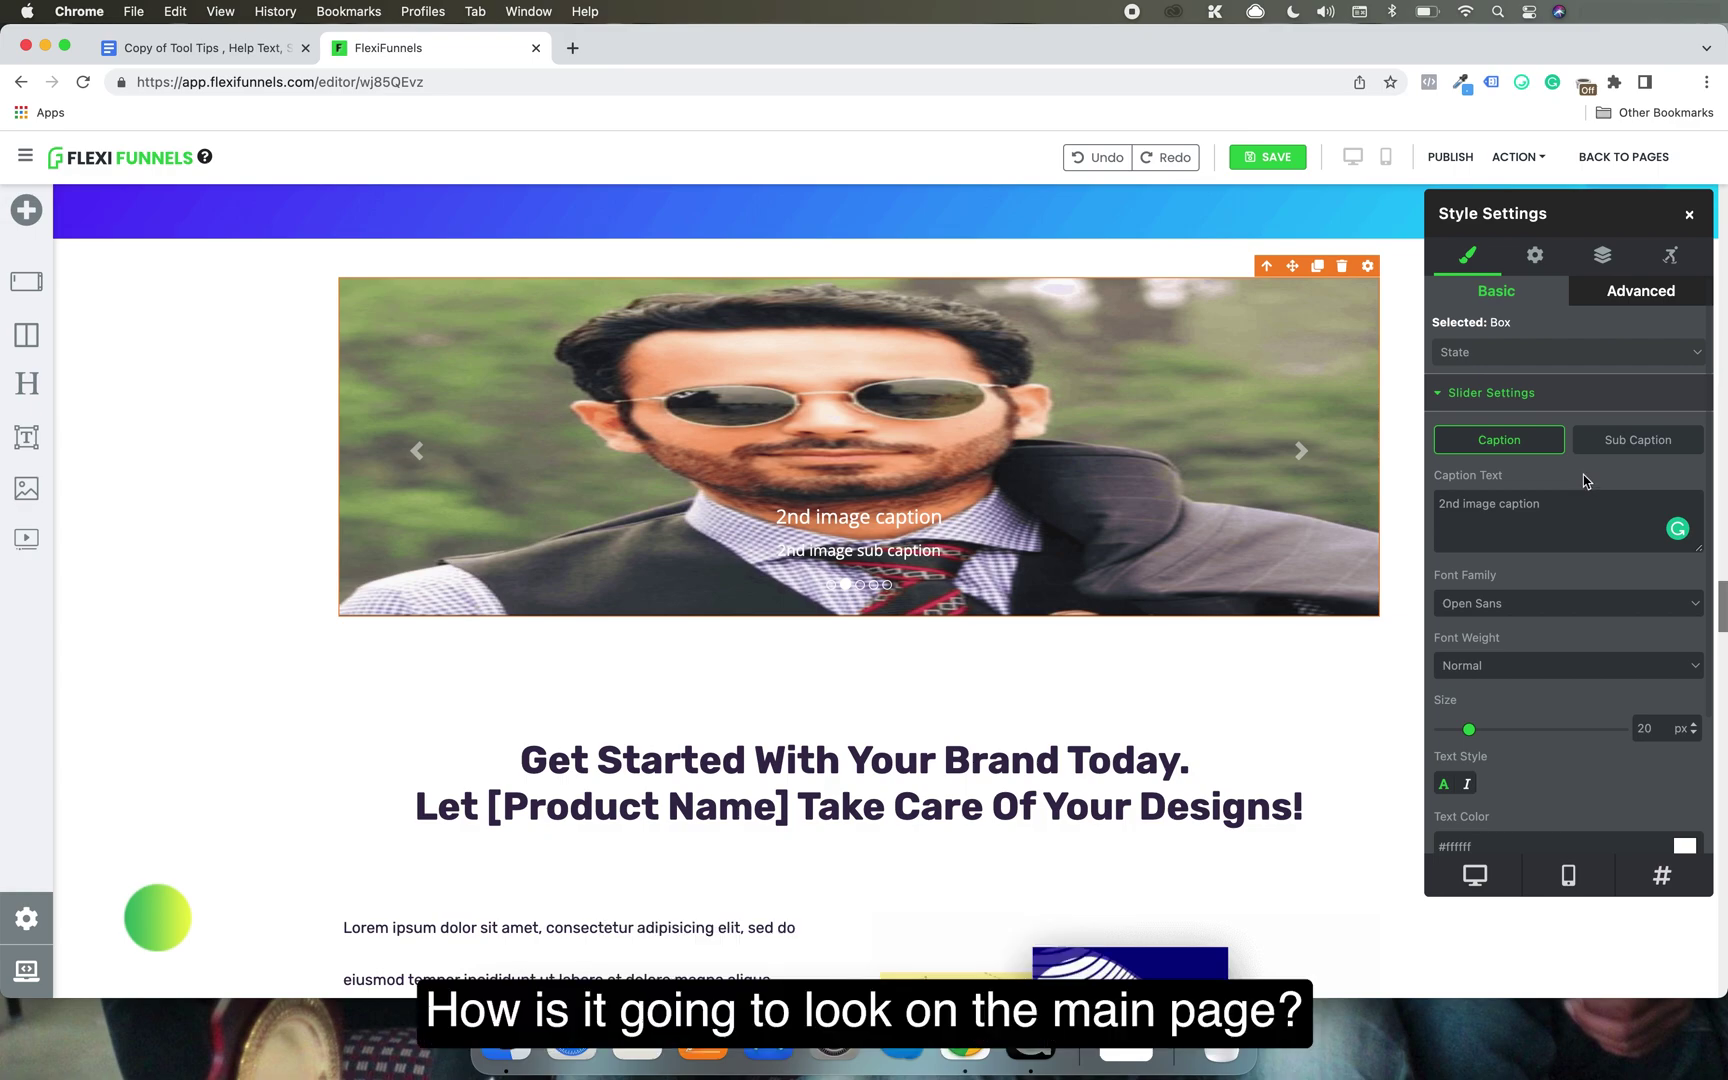
click(1513, 160)
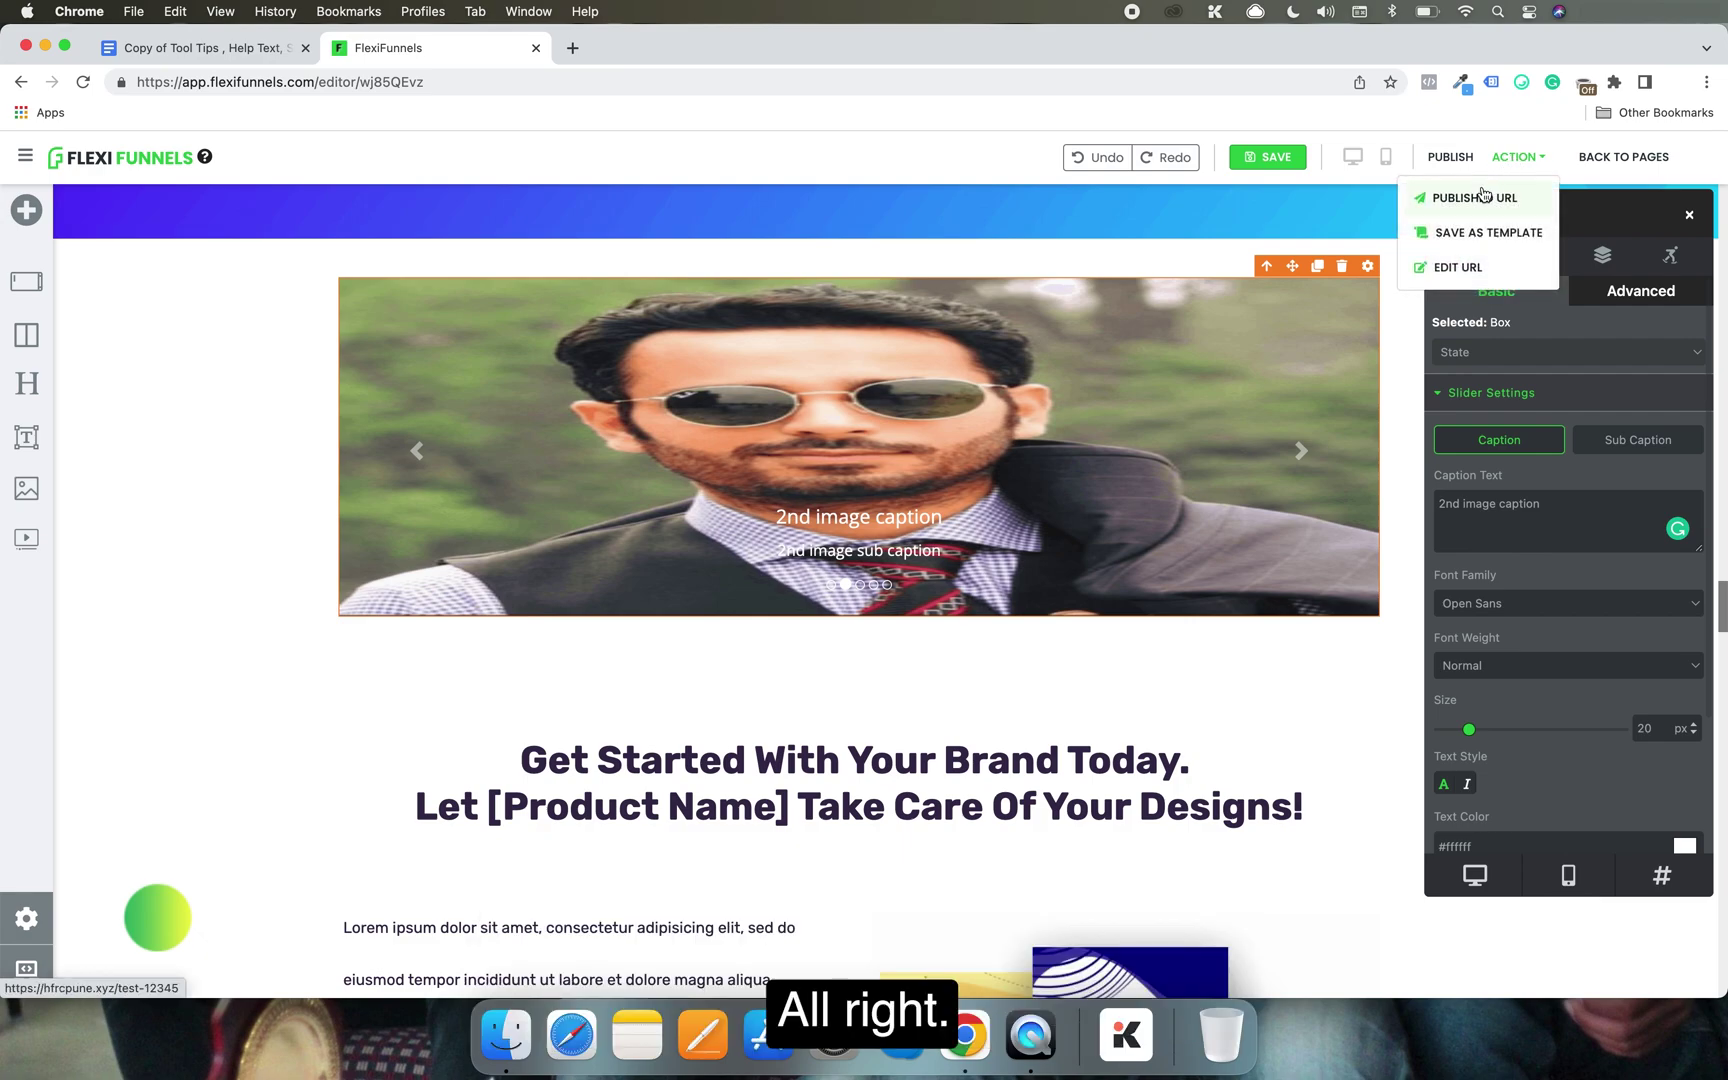
click(1485, 193)
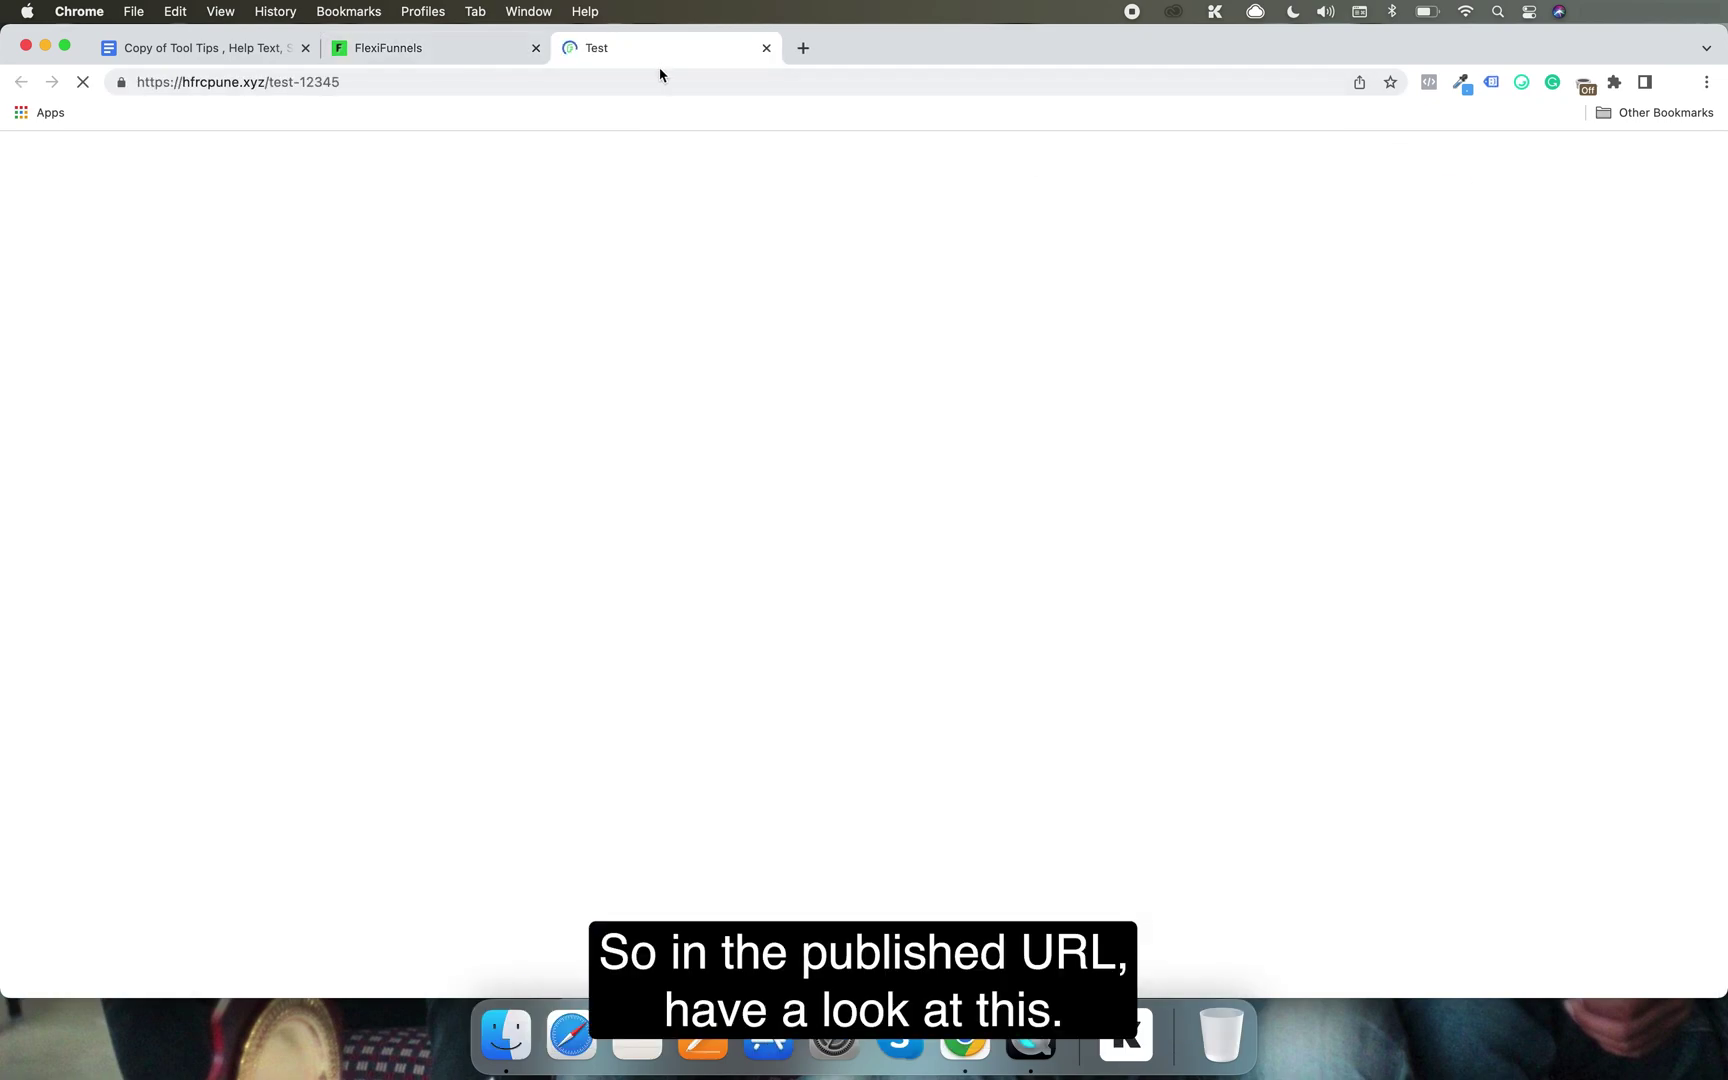
Find the slider on the published page and step through its slides to examine the images, captions and sub captions.
scroll(899, 535, down, 20)
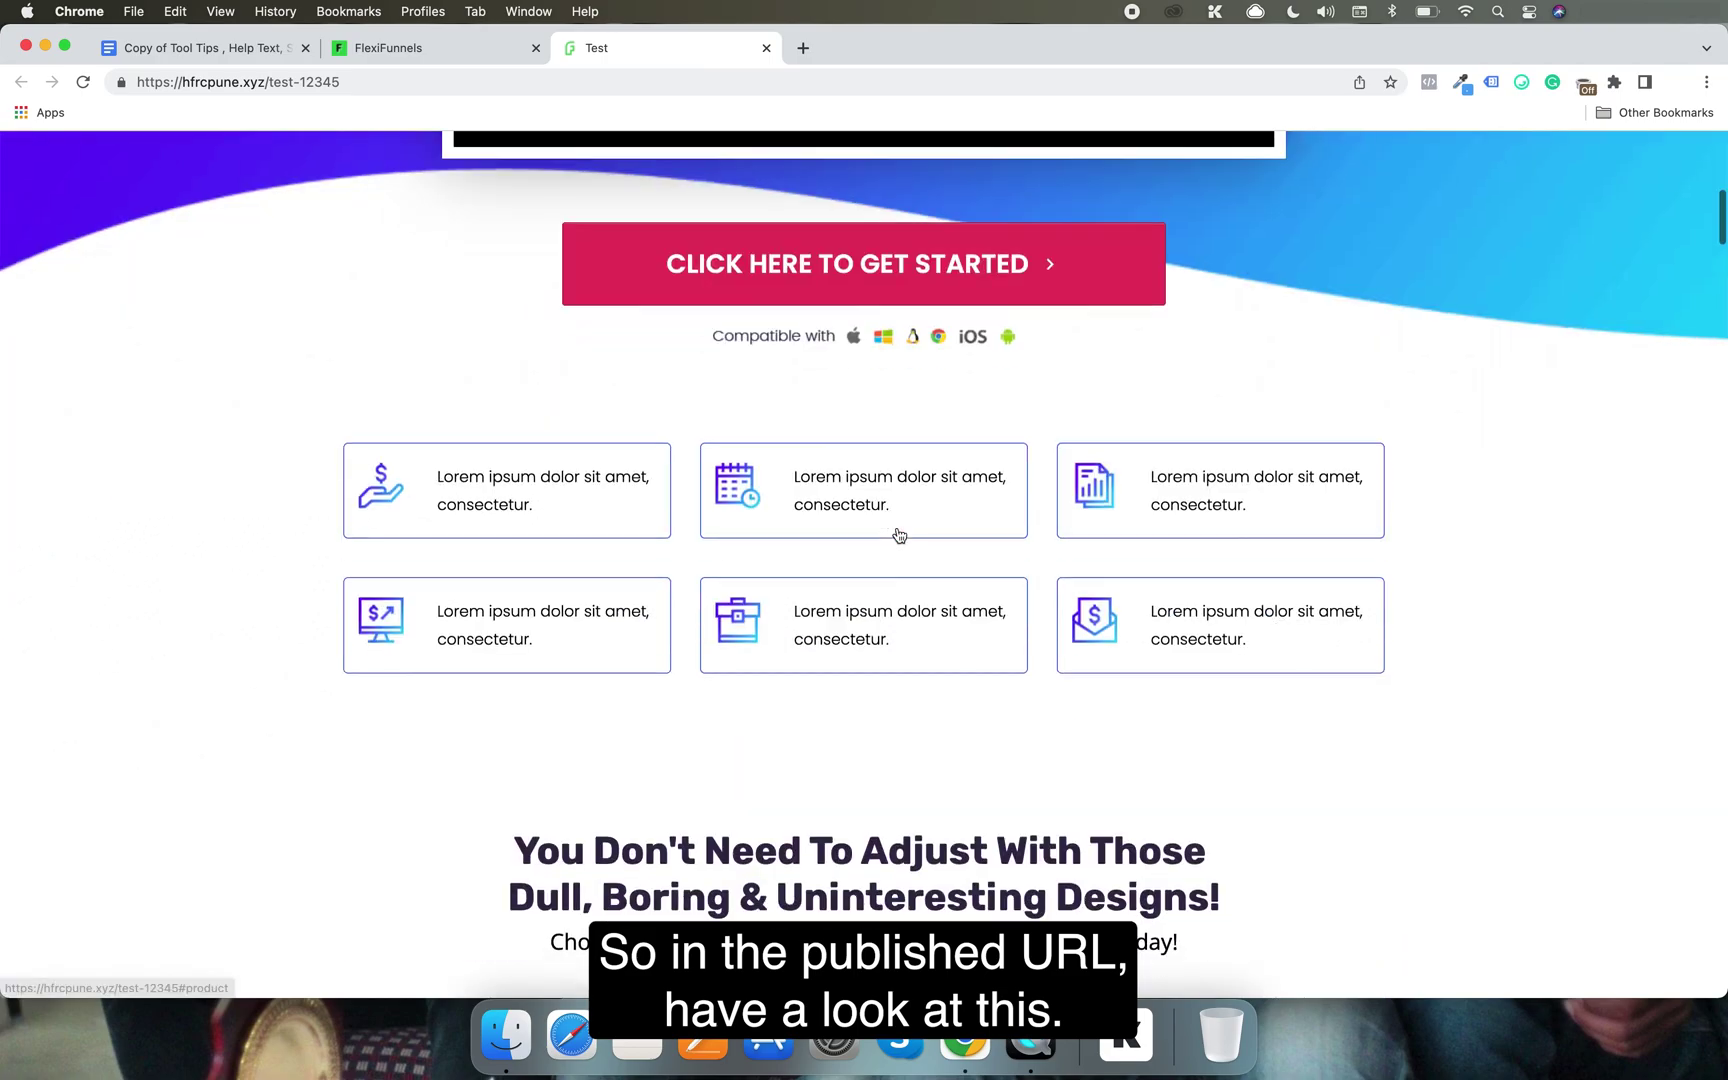
scroll(899, 535, down, 20)
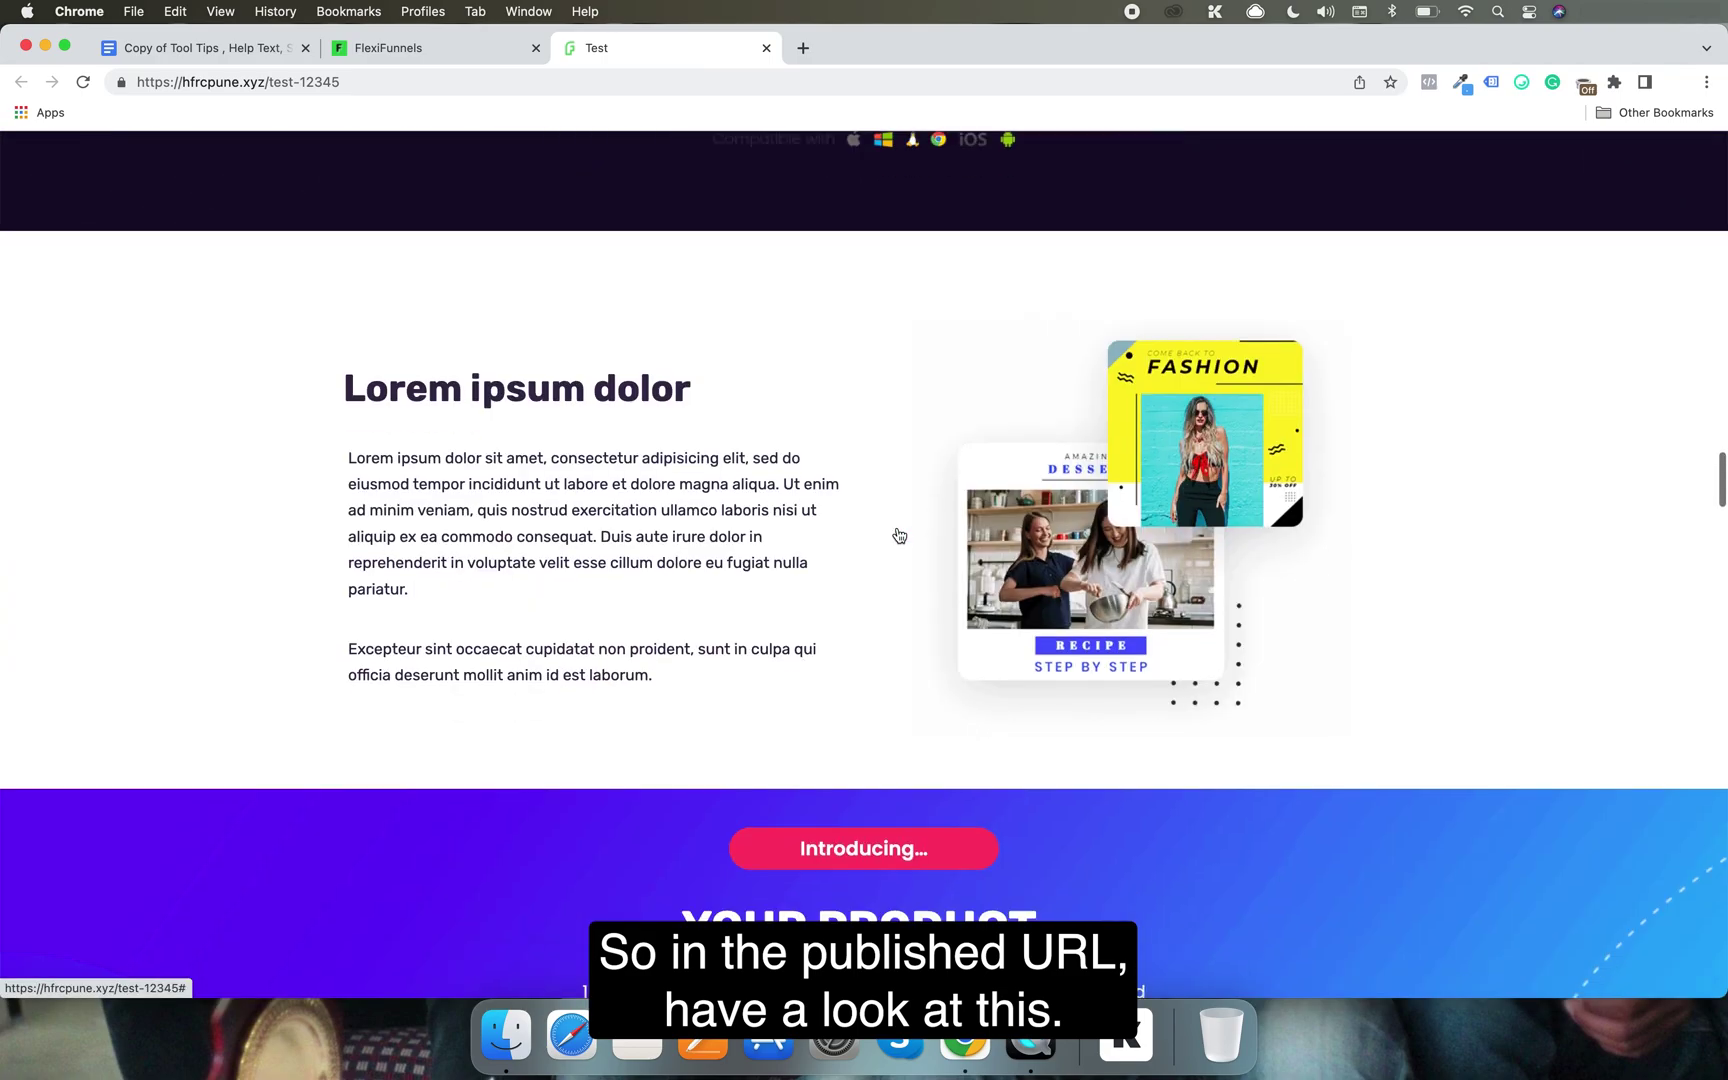
scroll(899, 535, down, 5)
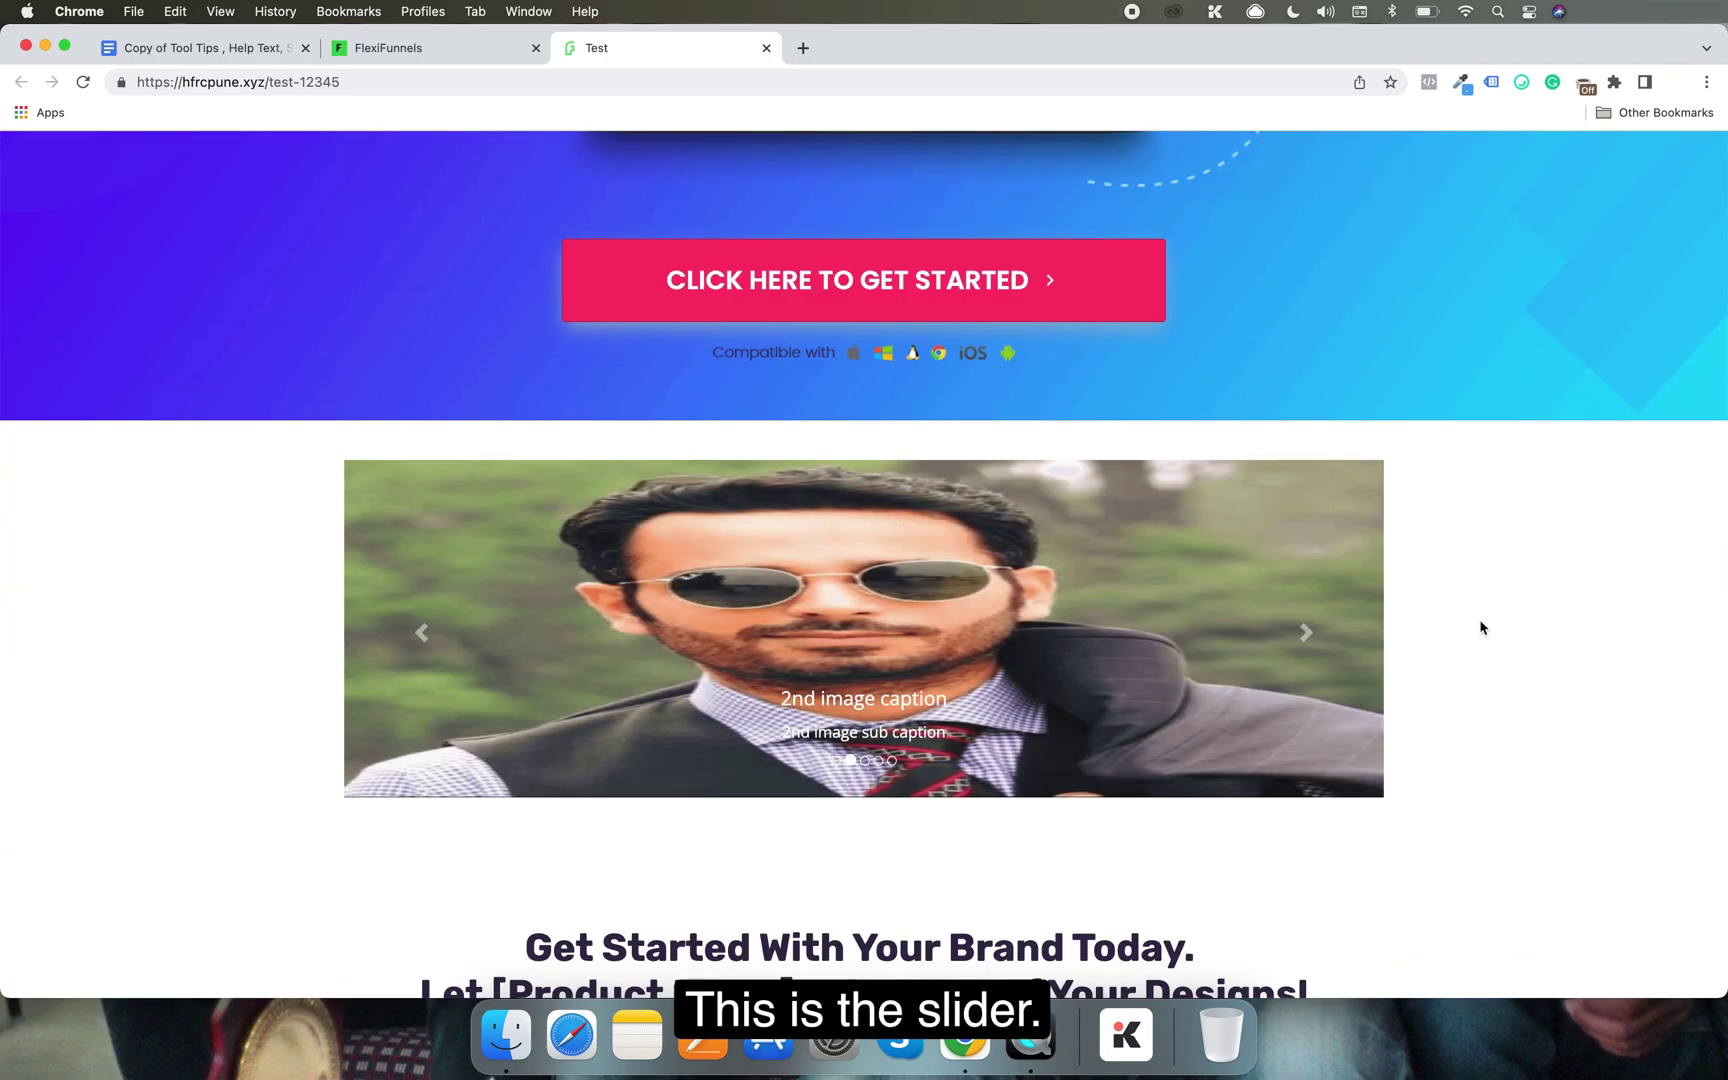
click(426, 633)
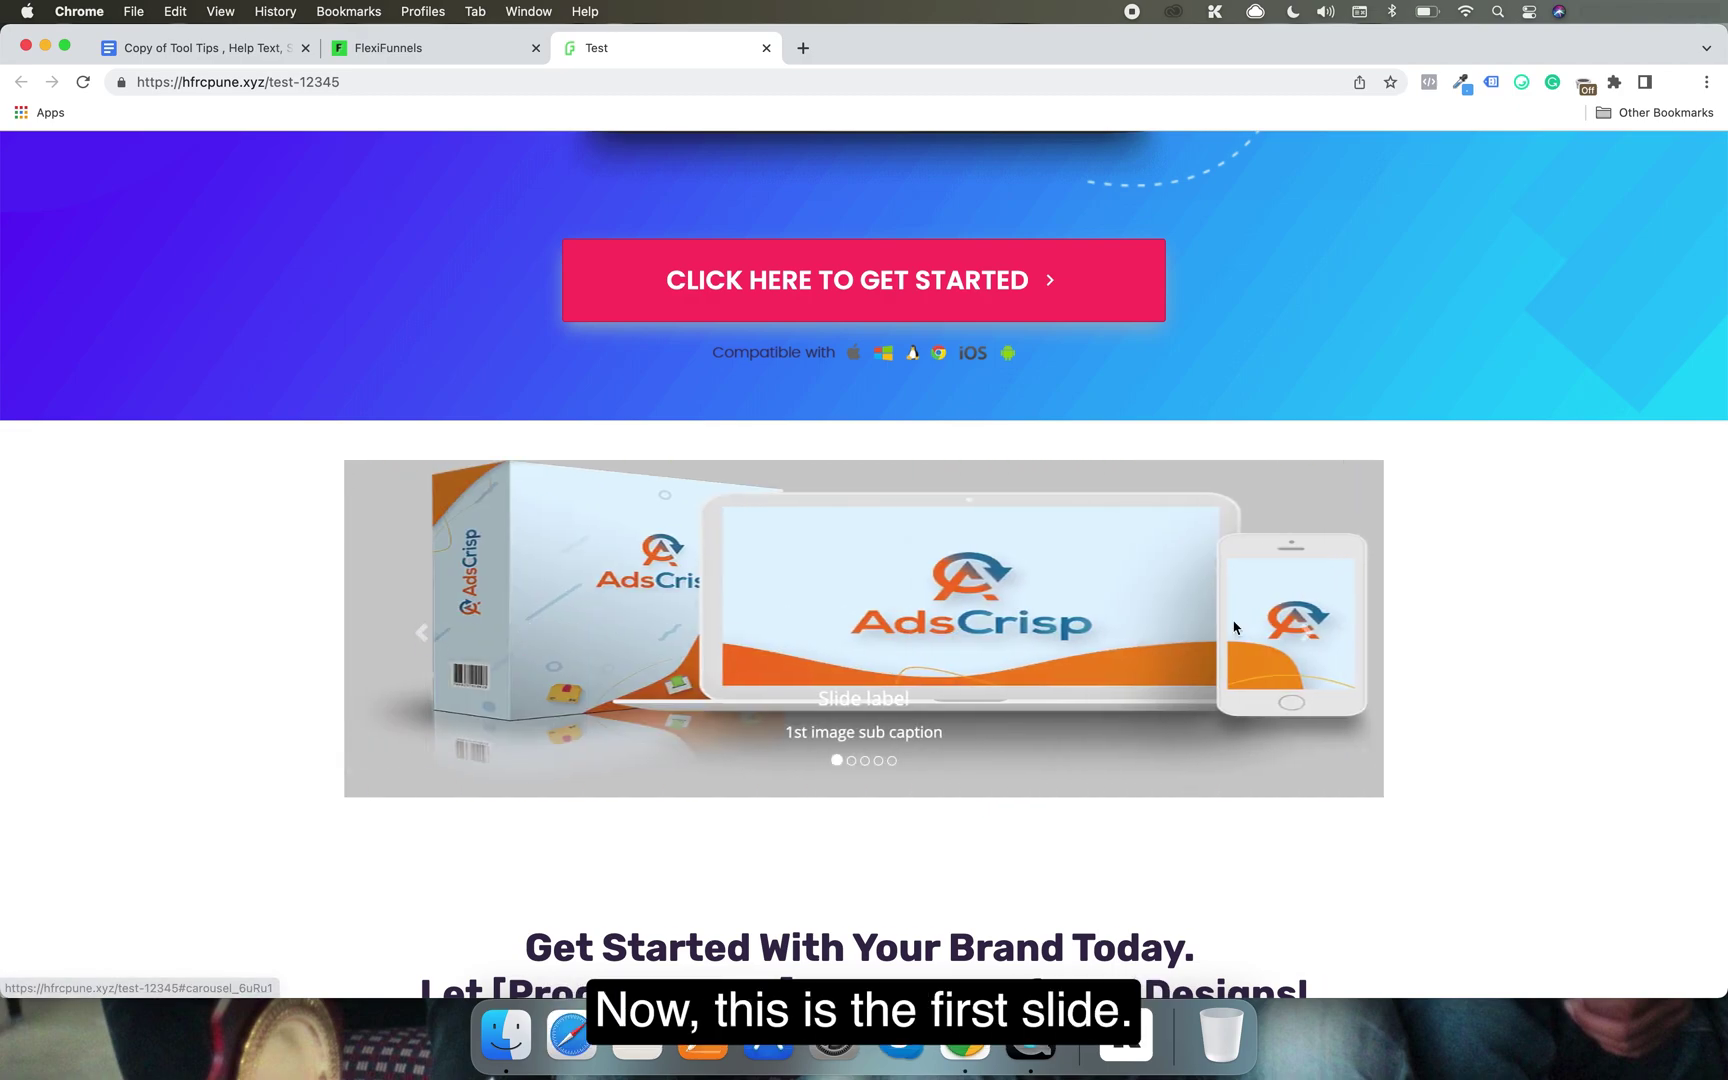
click(1302, 634)
click(1302, 634)
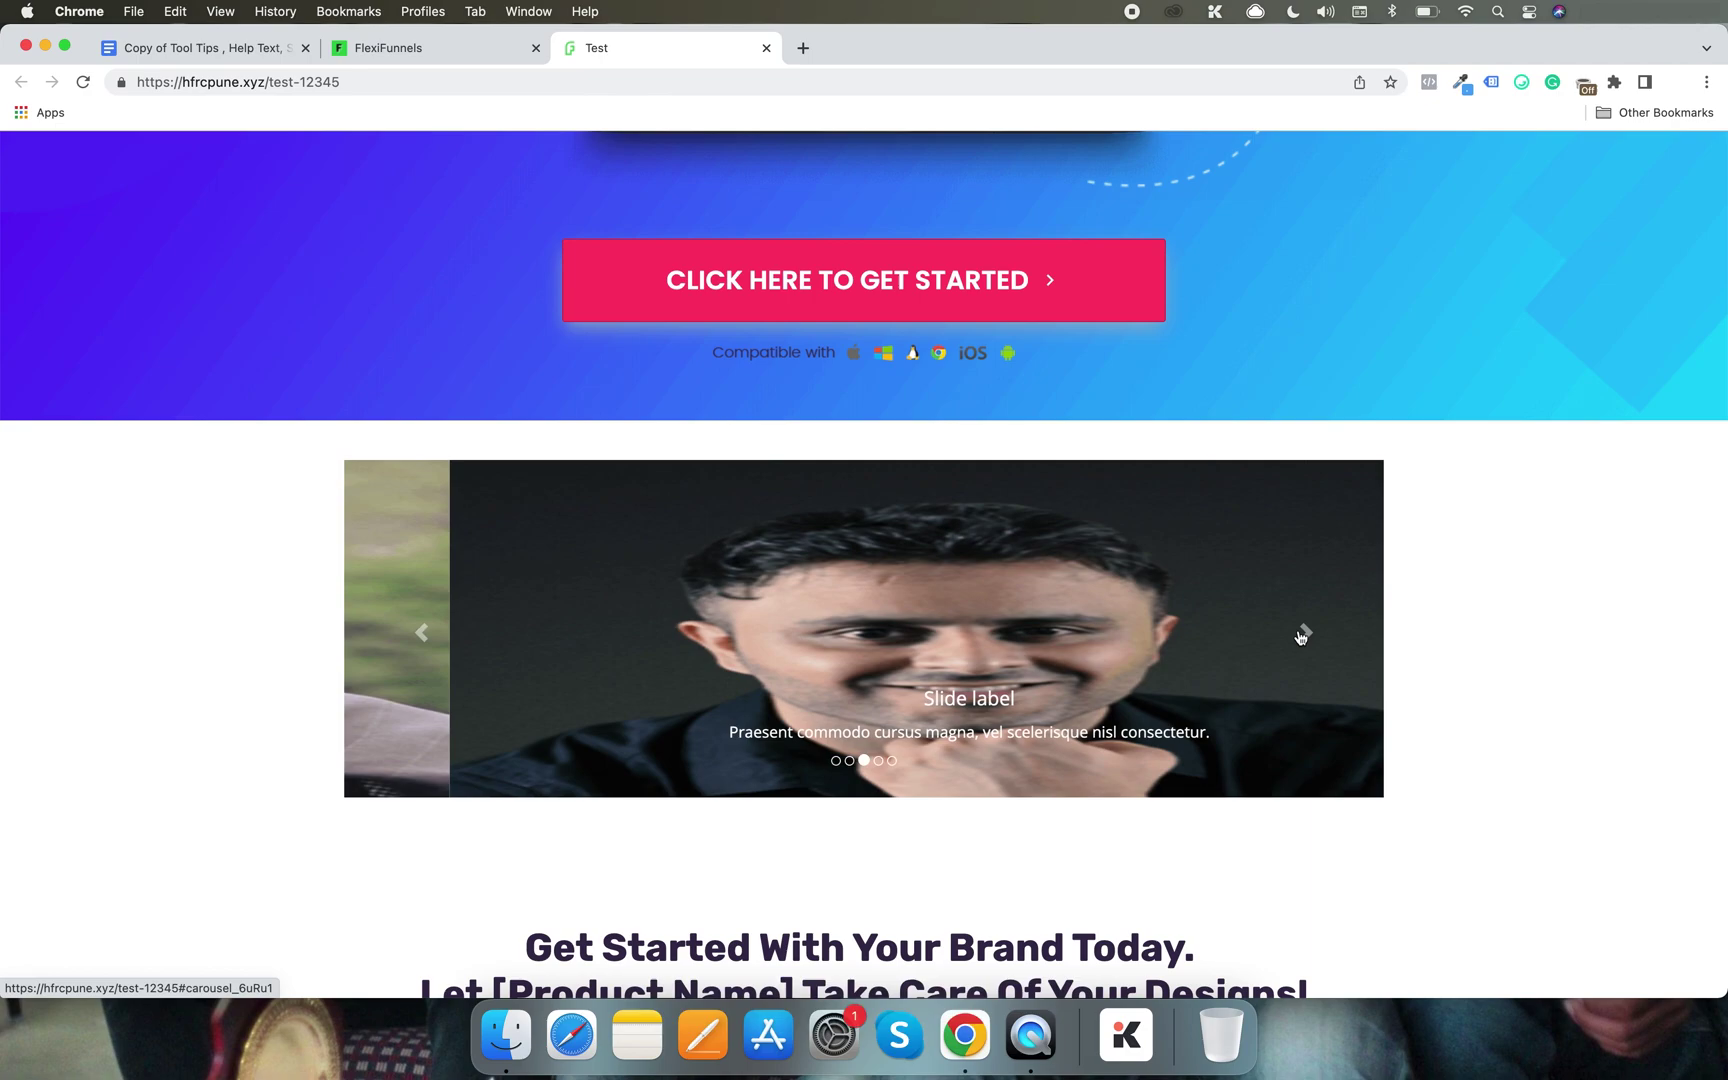
click(1302, 634)
click(1302, 634)
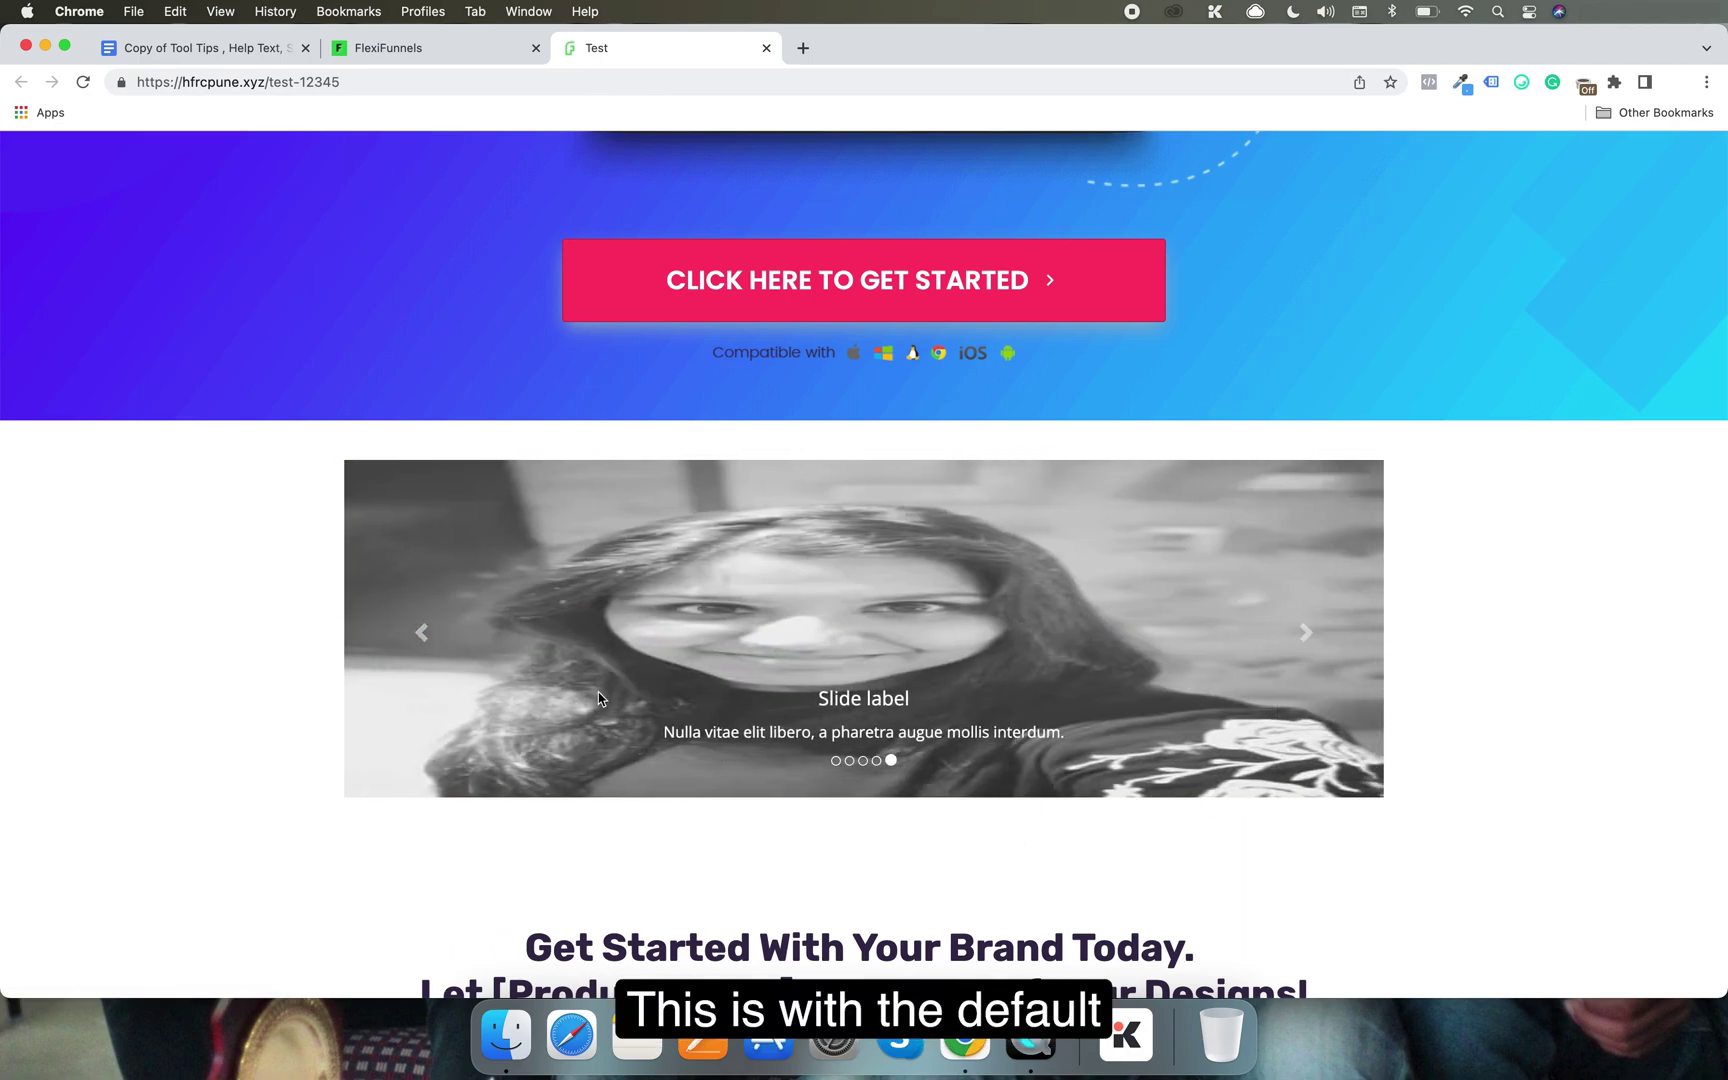
click(424, 638)
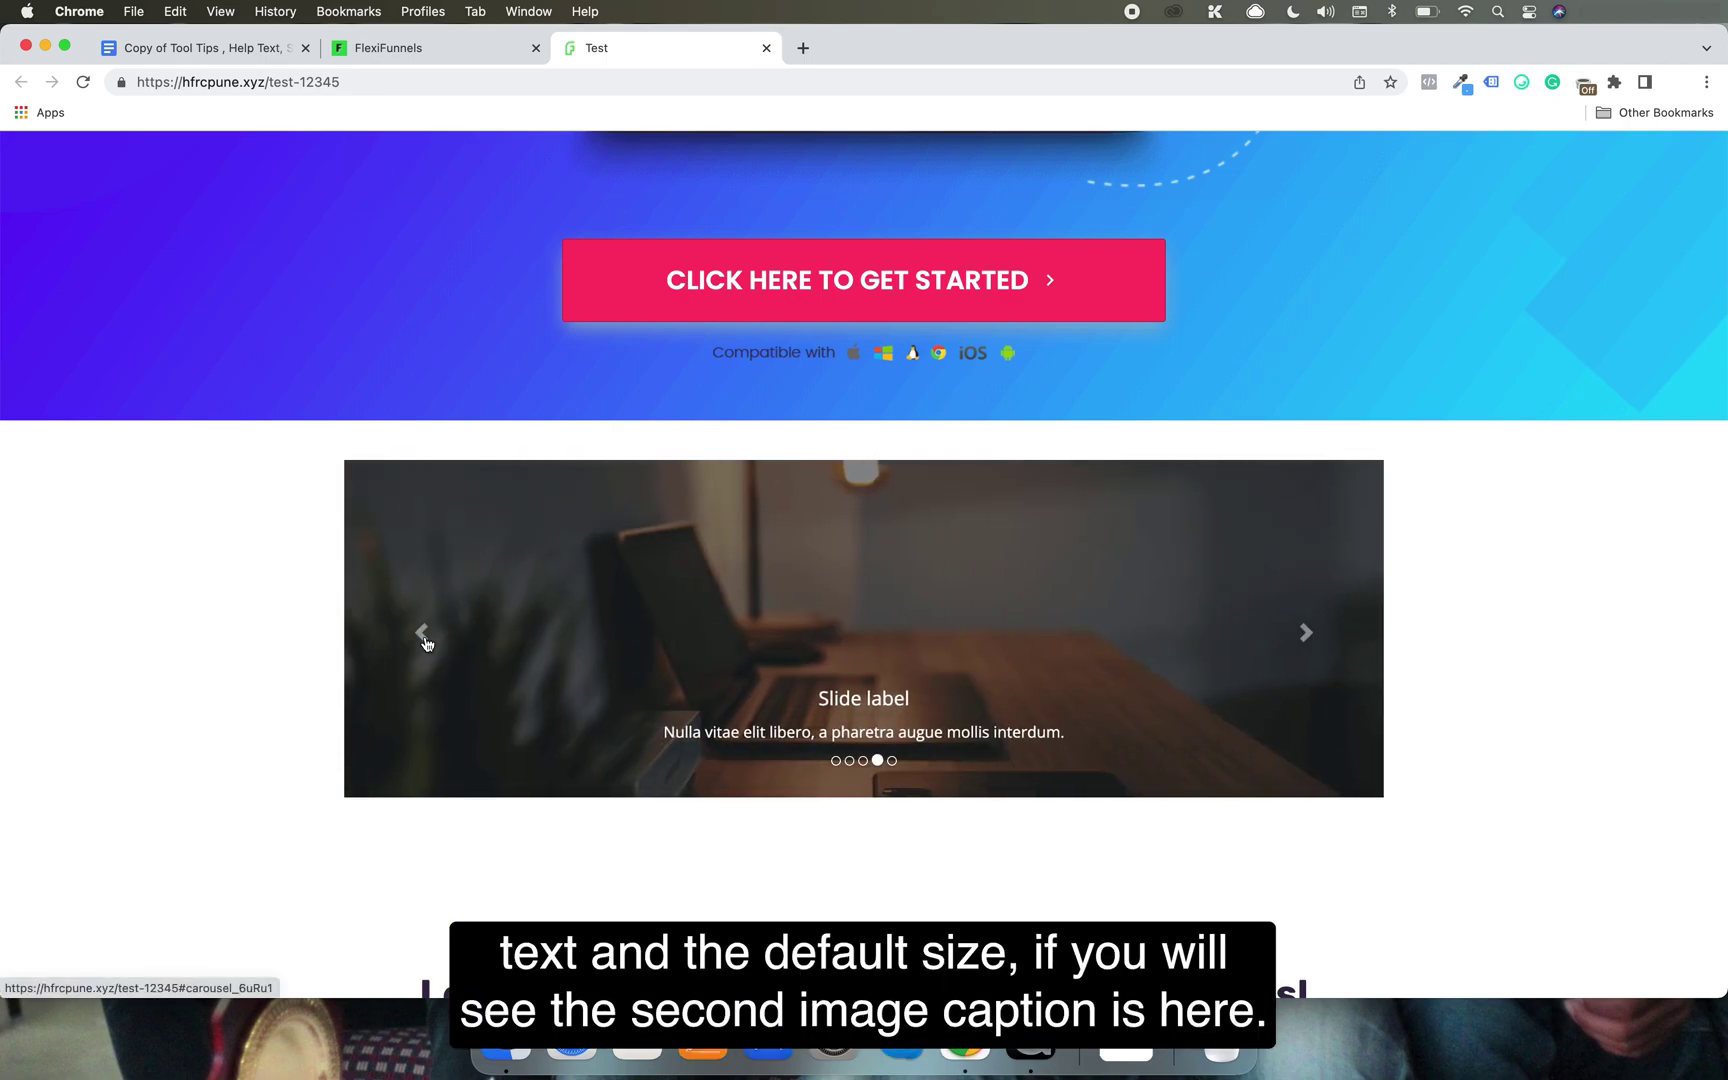
Step back through the published slider to examine the captions and sub captions of the second and first images.
click(425, 640)
click(424, 638)
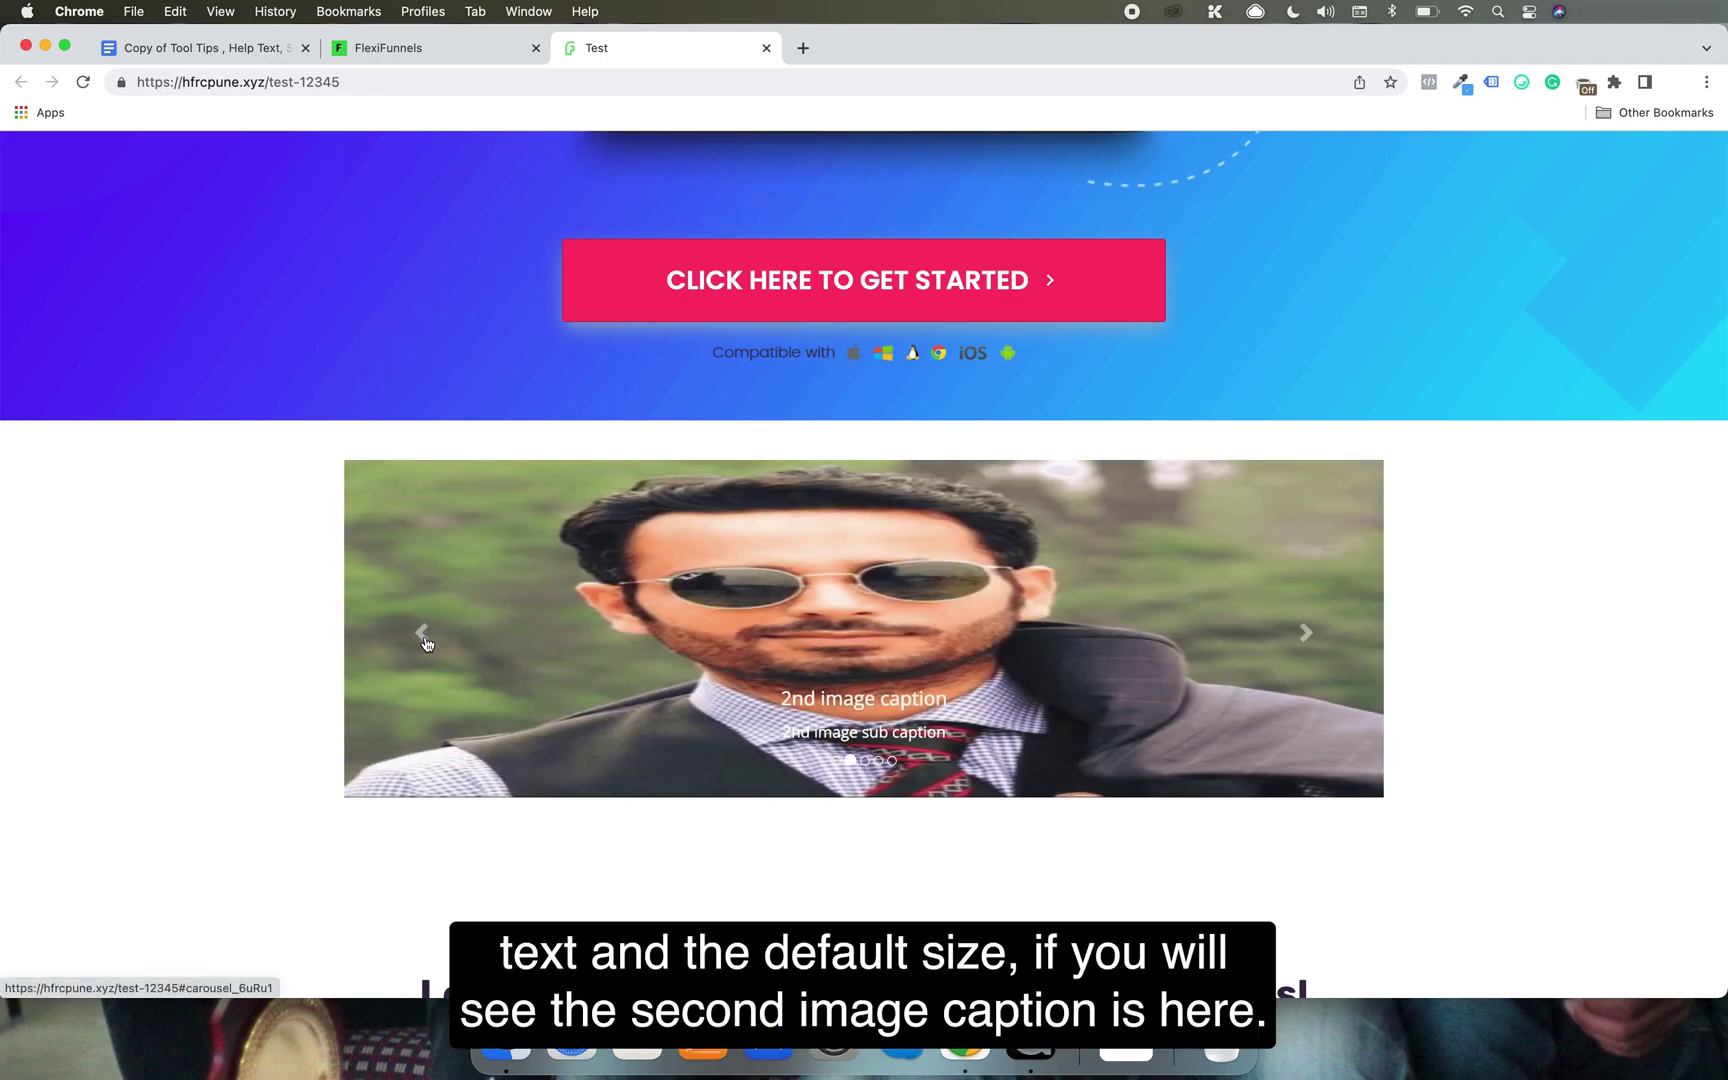
drag(851, 703, 901, 705)
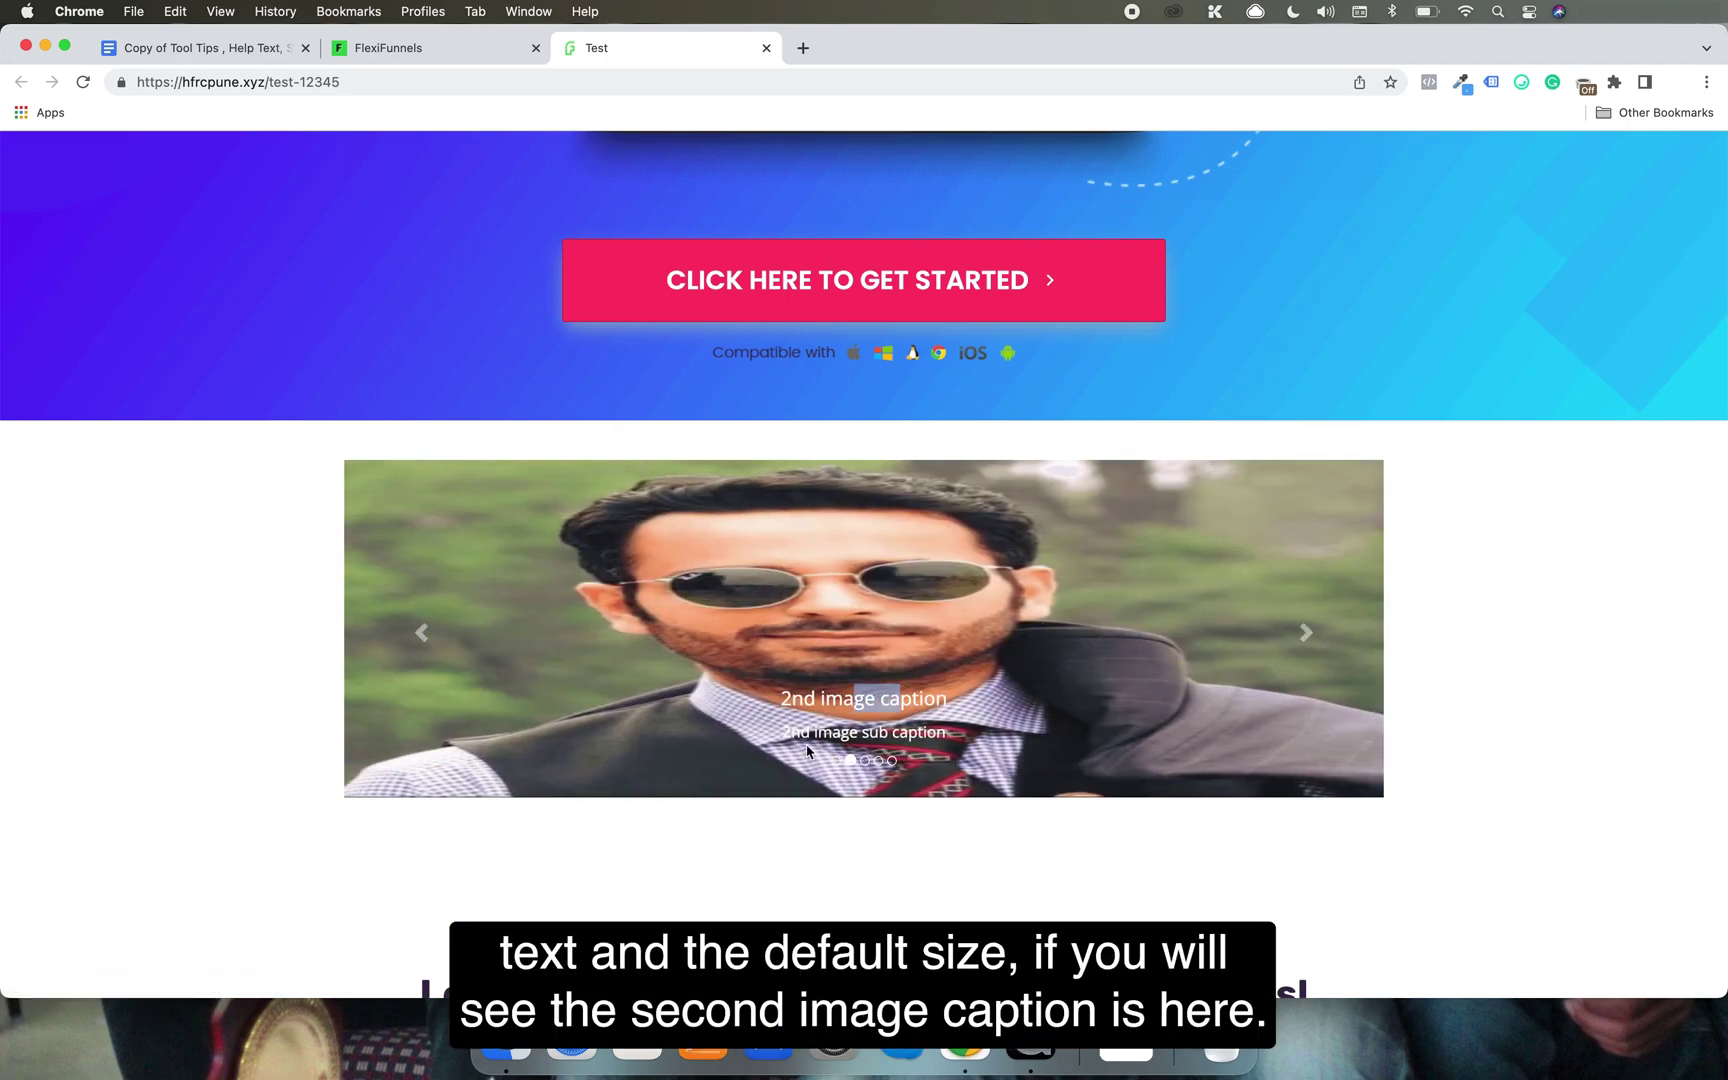
click(408, 632)
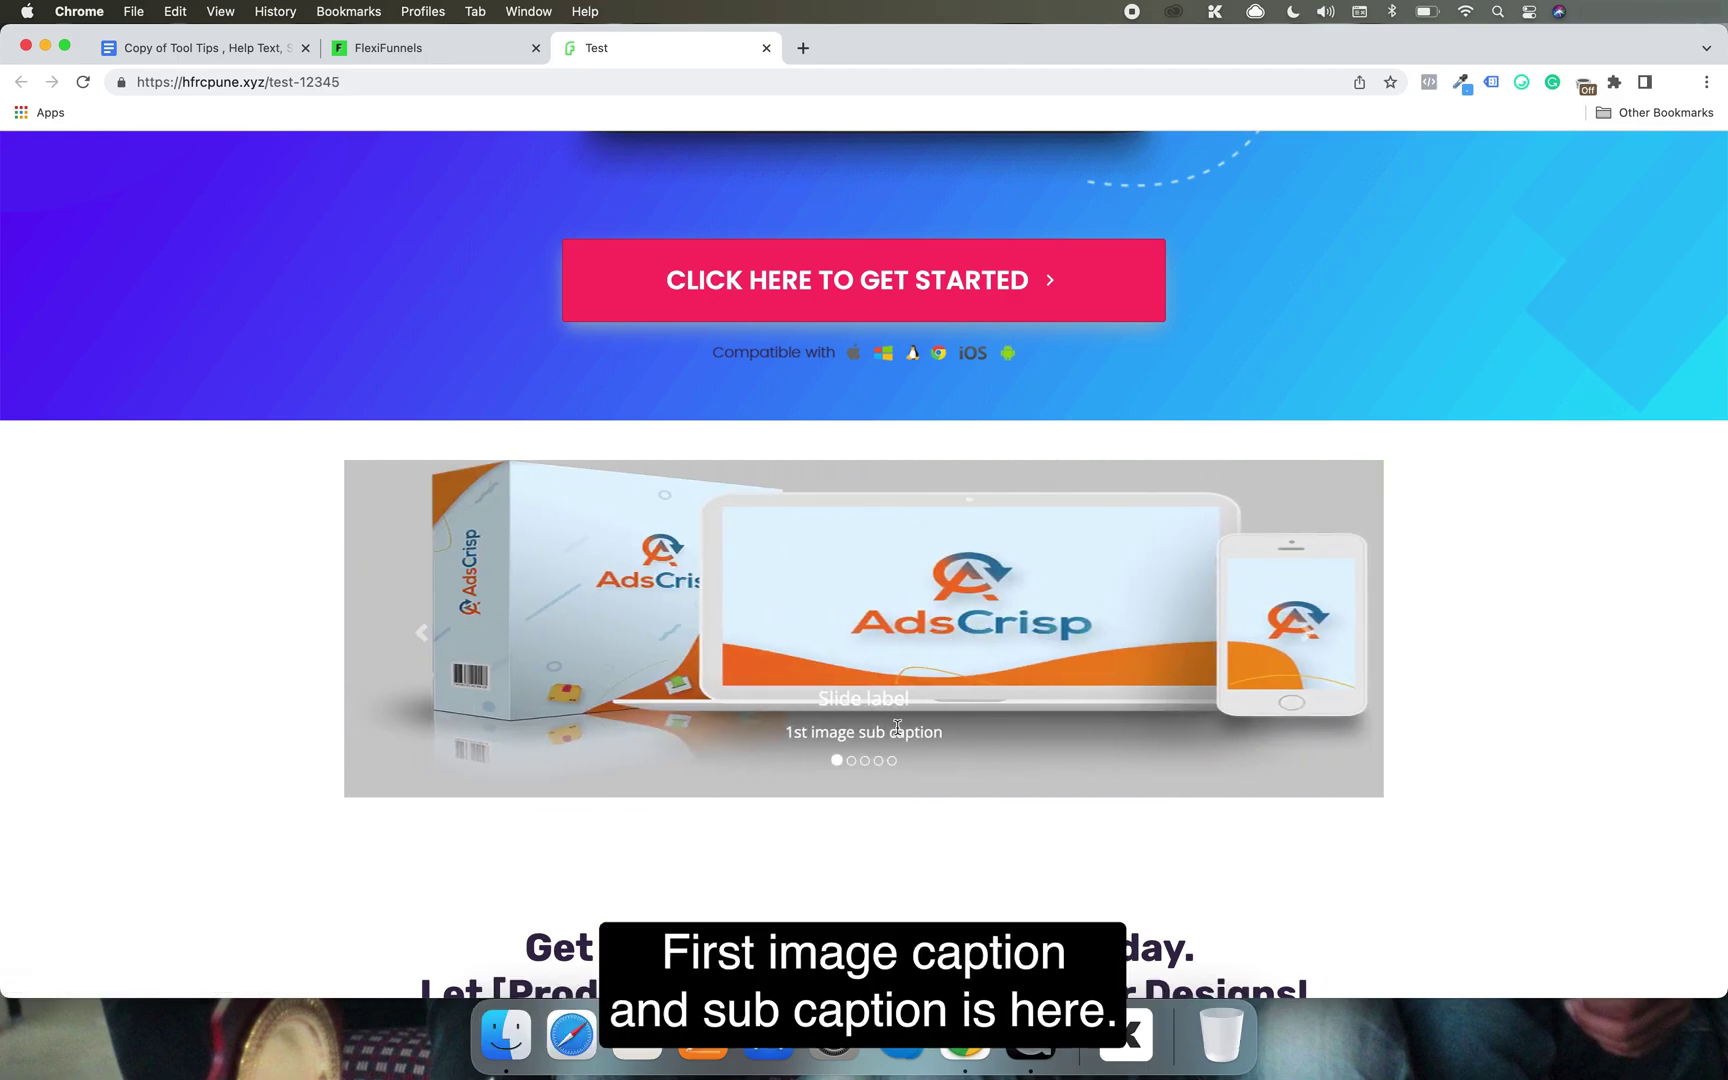
drag(866, 705, 932, 733)
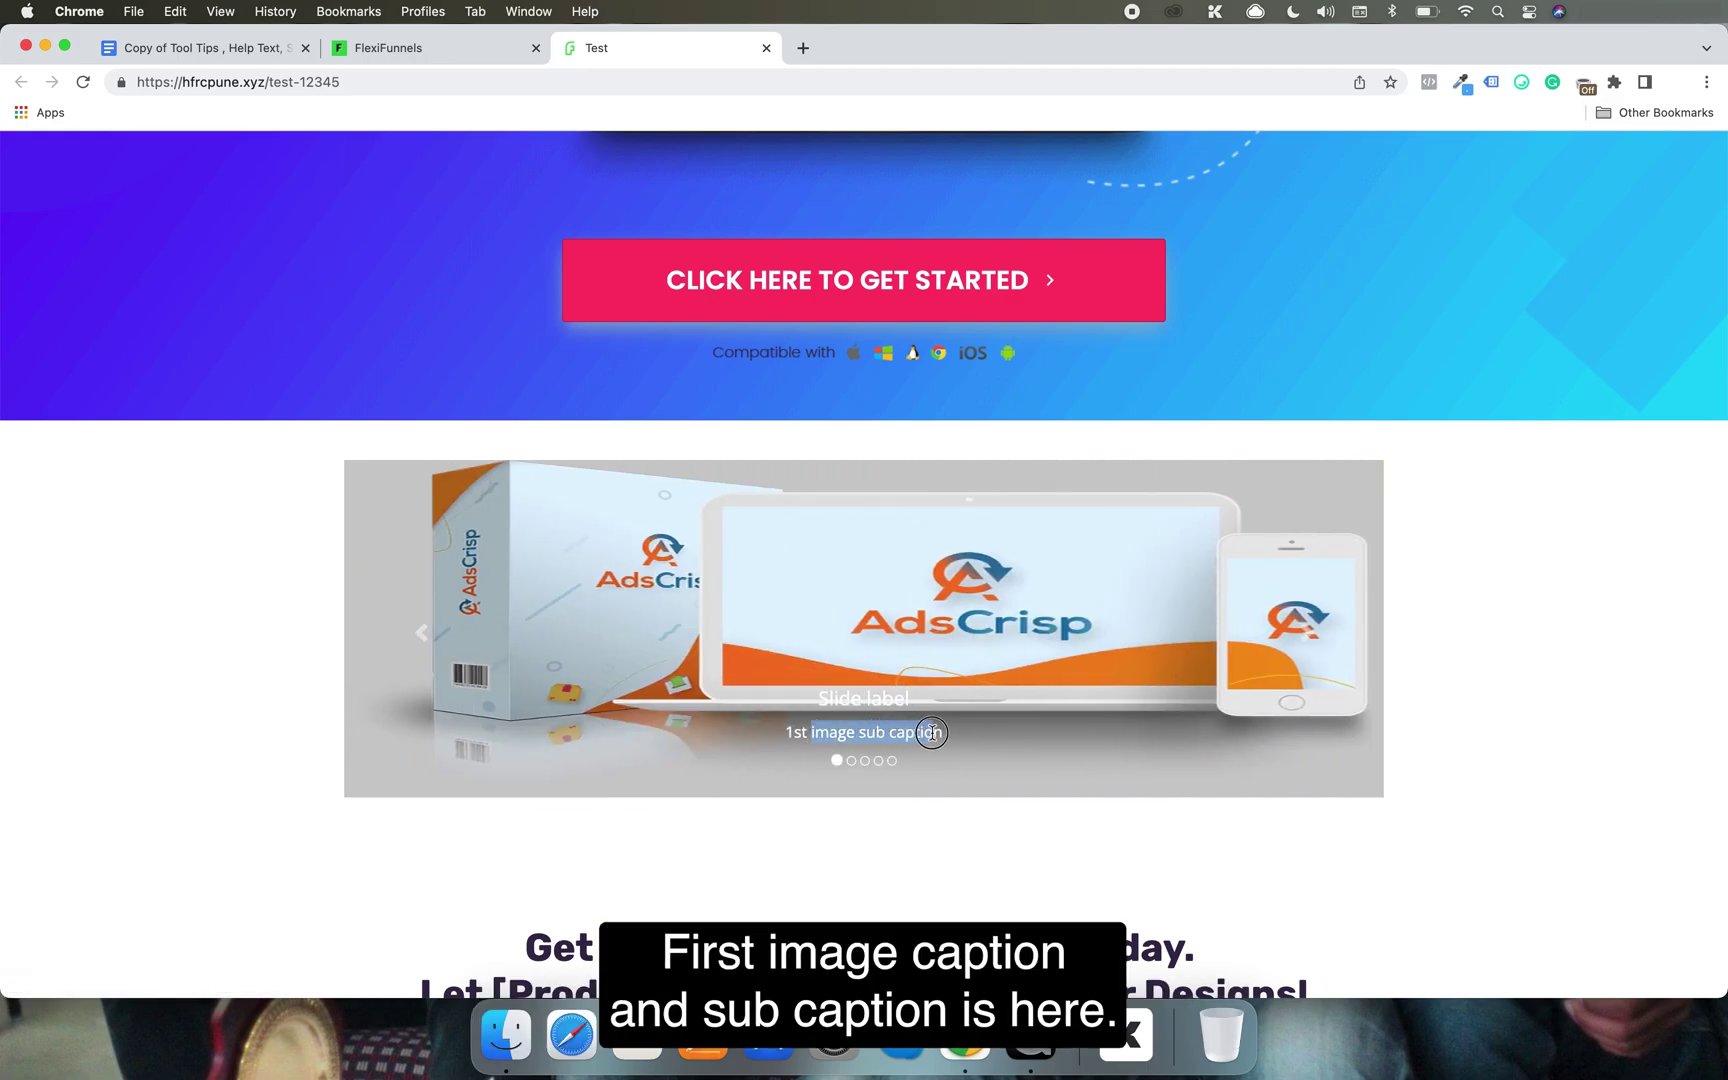
click(932, 733)
Return to the page editor, set the slider height to Extra Large and publish the page.
click(458, 42)
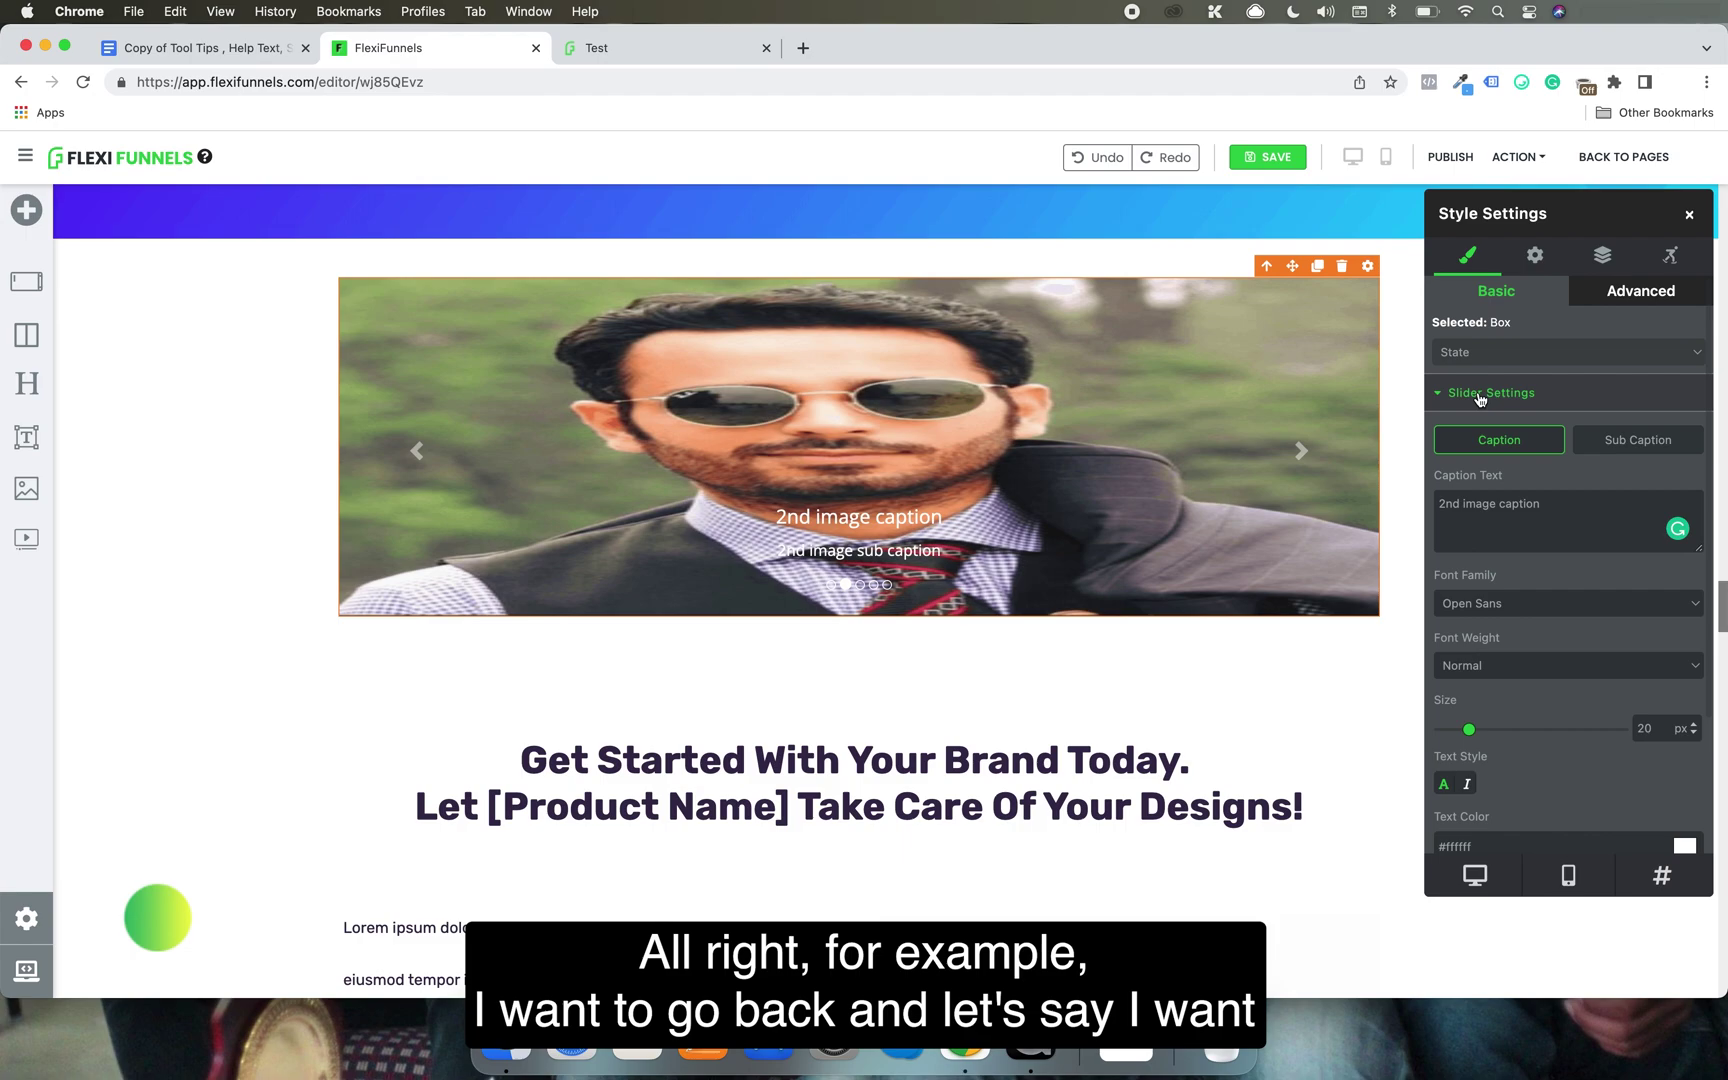
click(1535, 255)
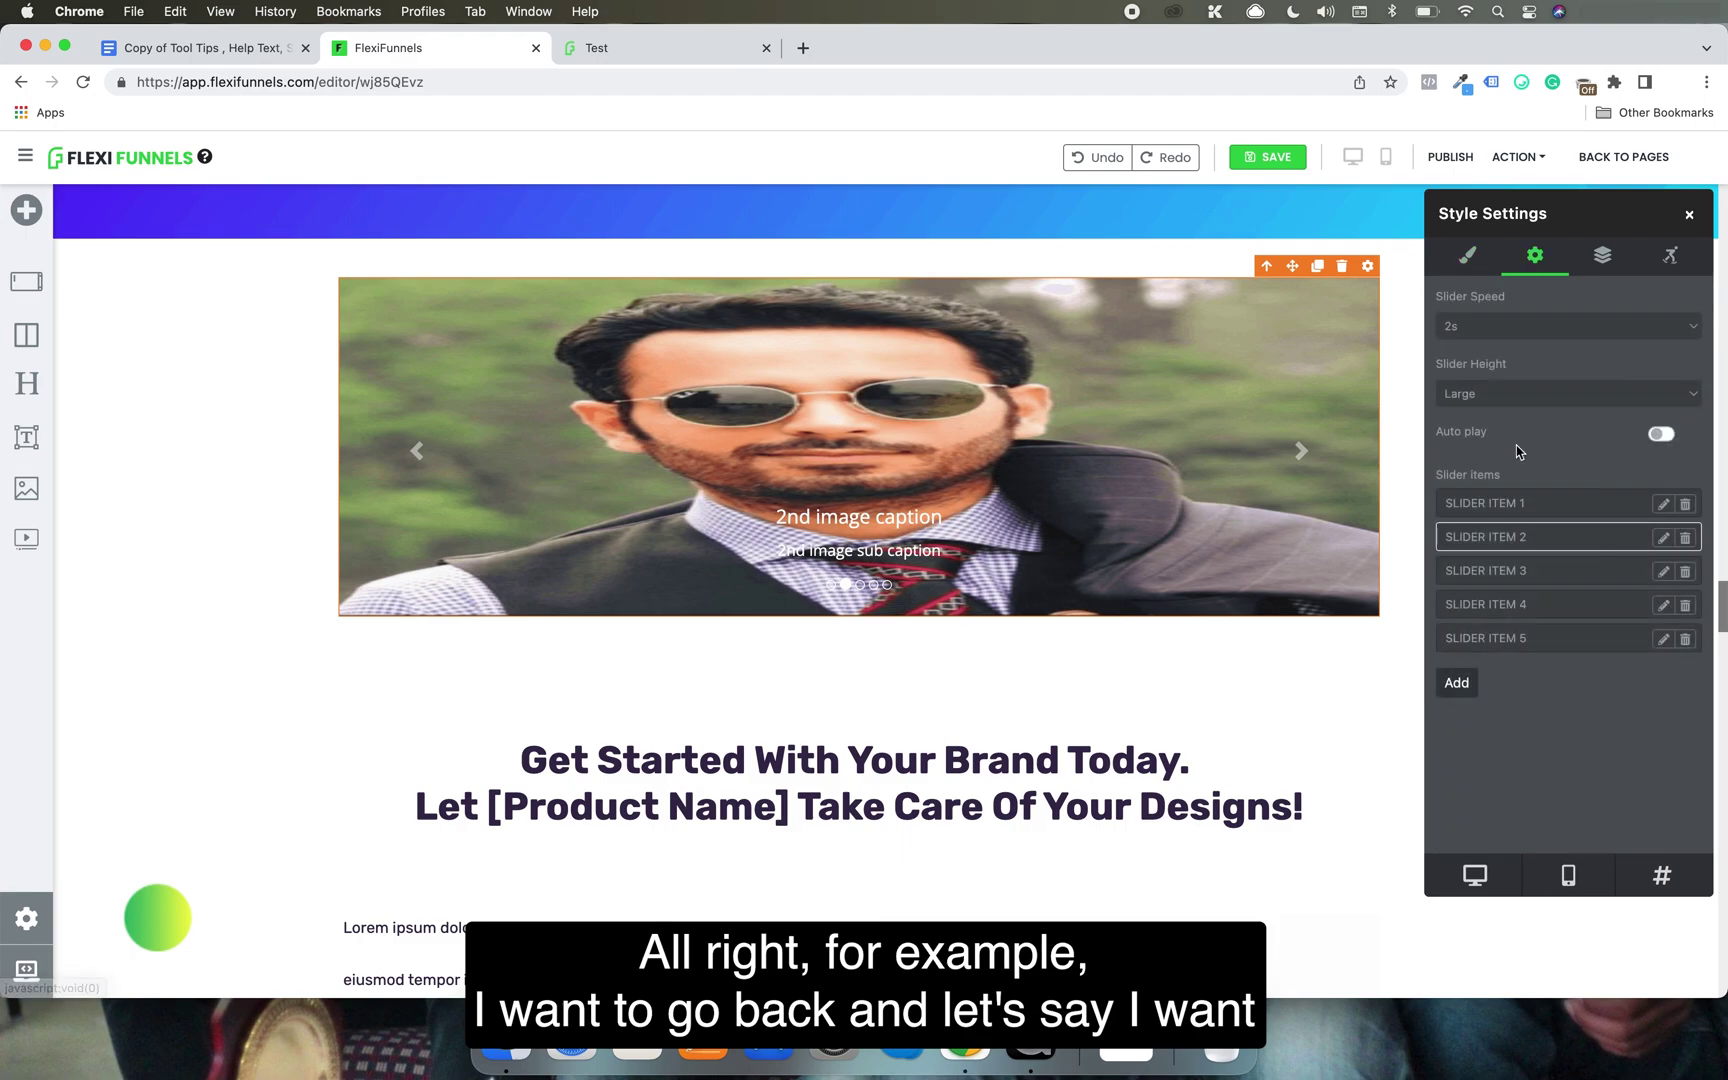
click(1502, 388)
click(1508, 414)
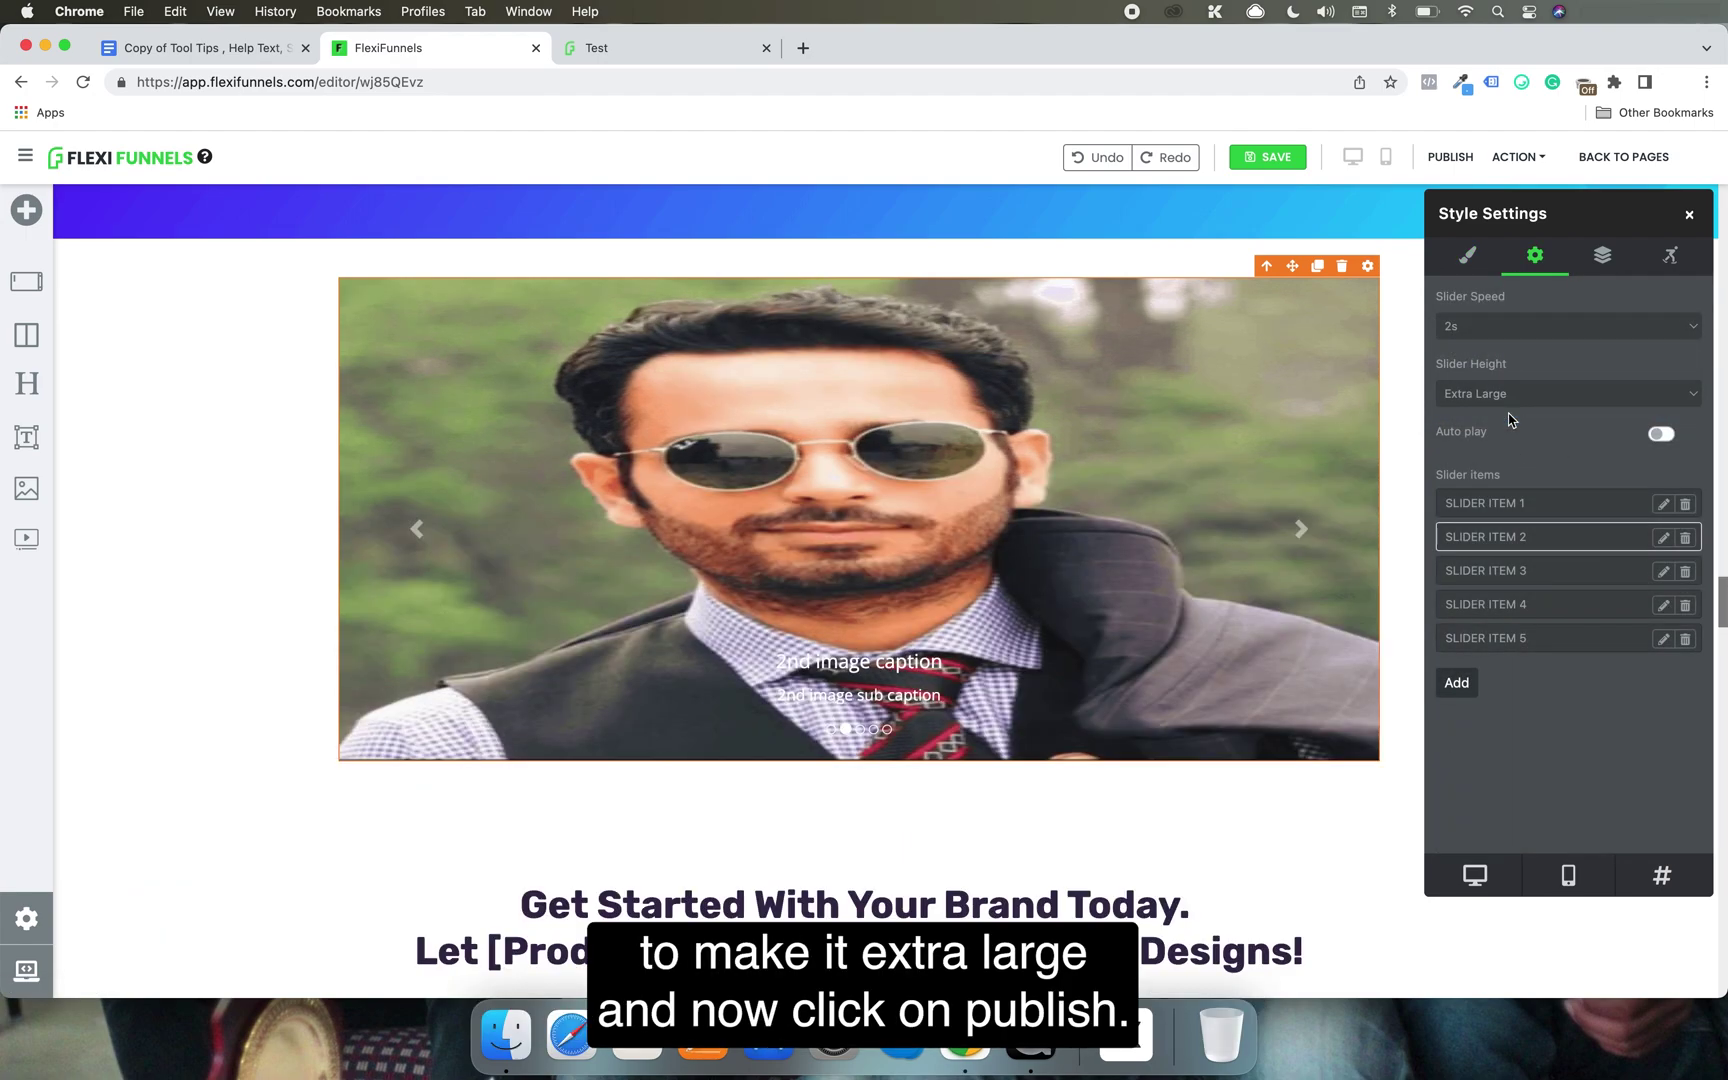
click(1452, 160)
scroll(1404, 350, up, 1)
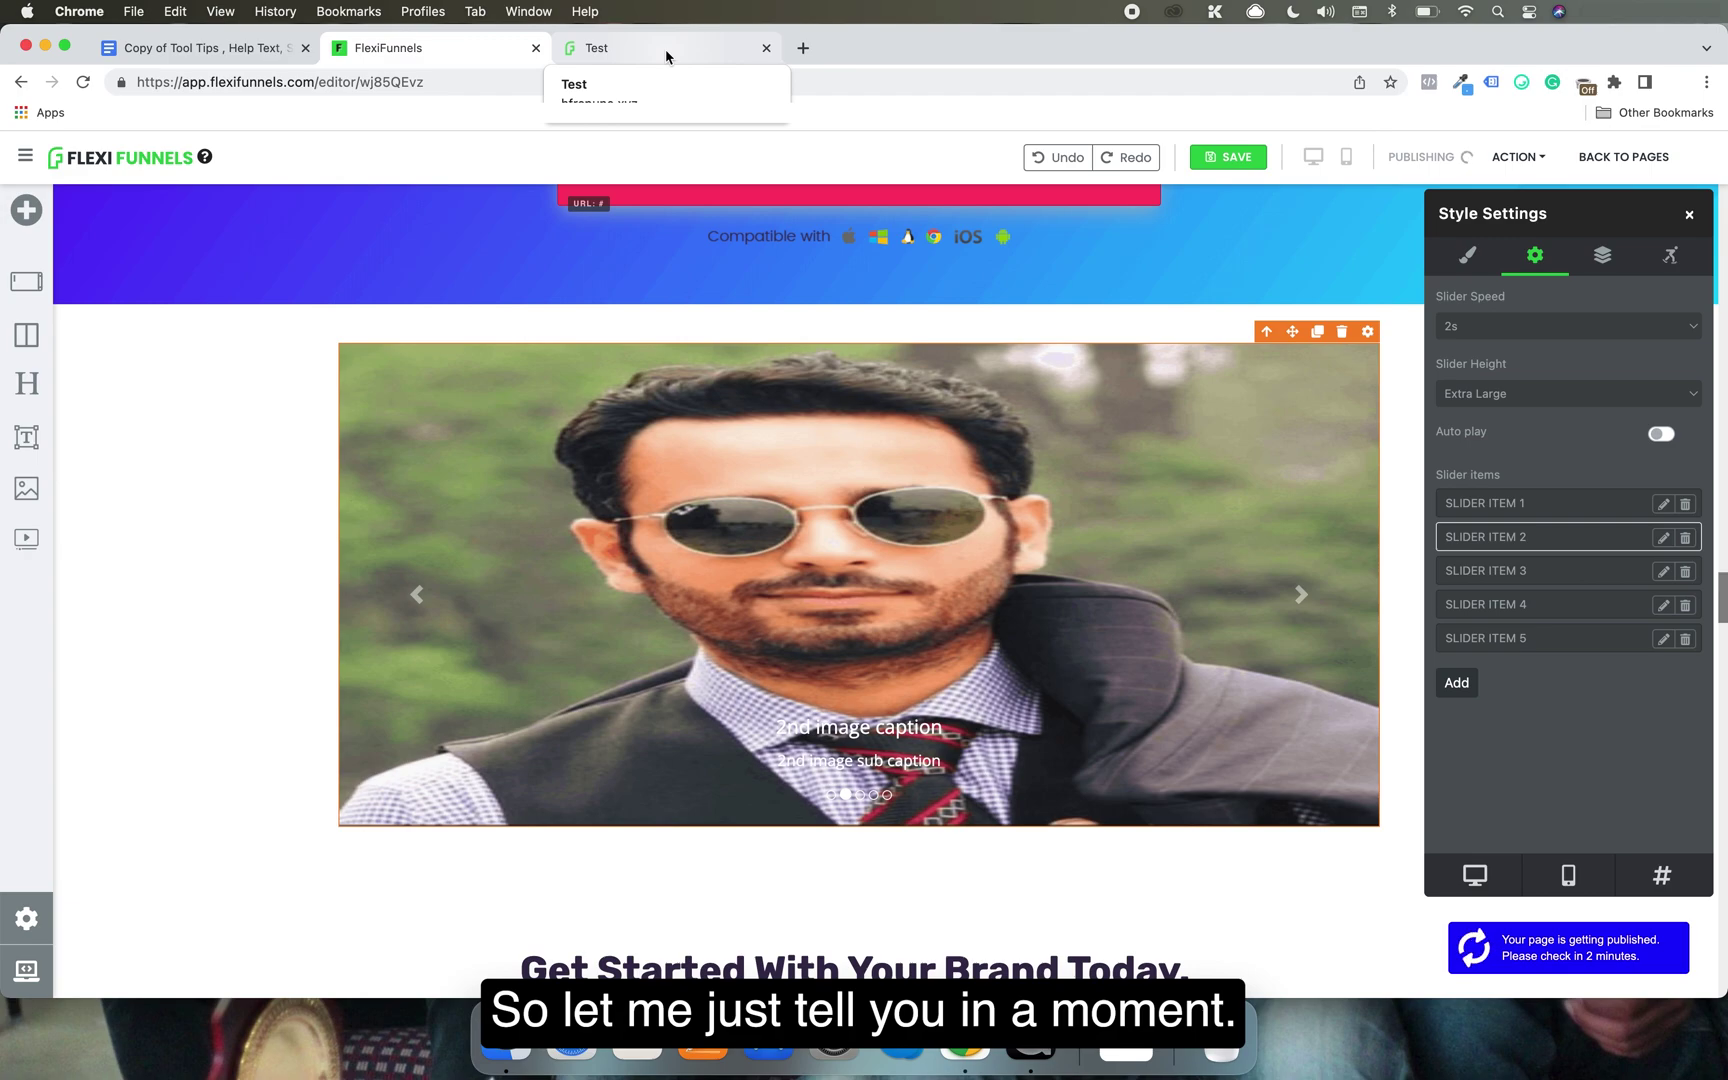
Open the published URL in another browser tab and find the image slider on the page.
click(1517, 158)
click(1516, 202)
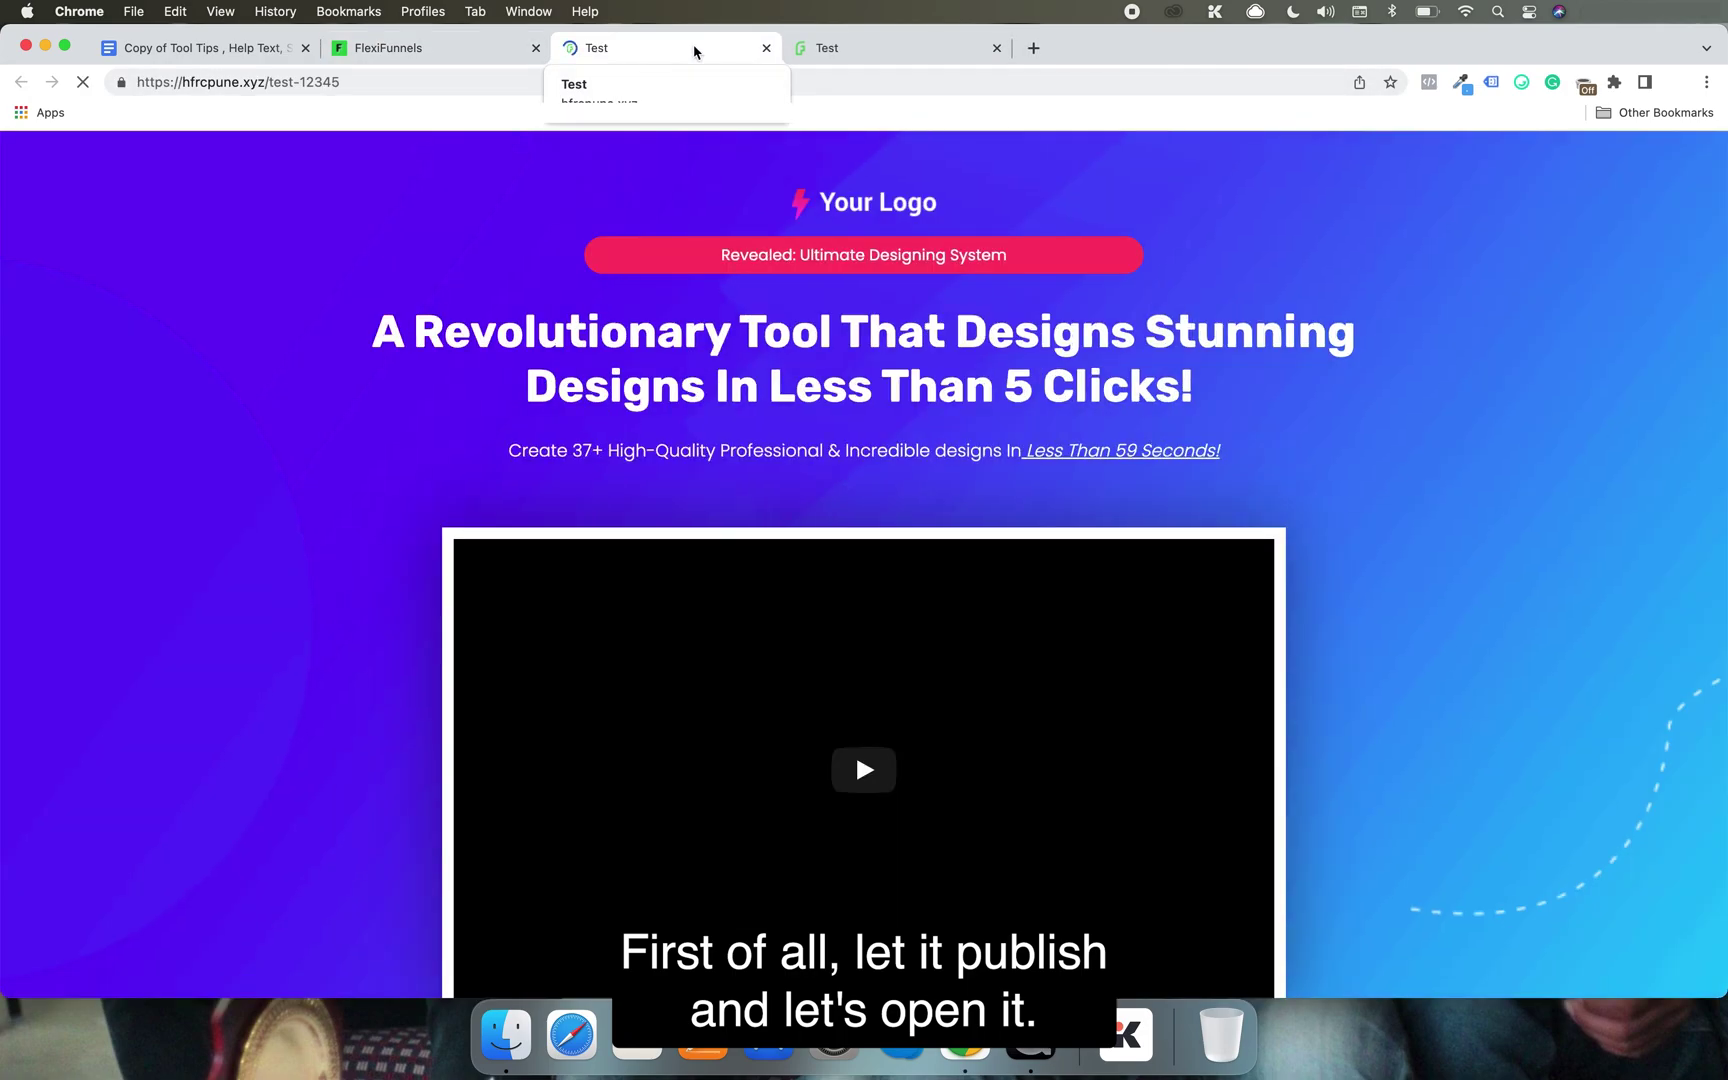
scroll(1120, 598, down, 15)
scroll(1121, 598, up, 10)
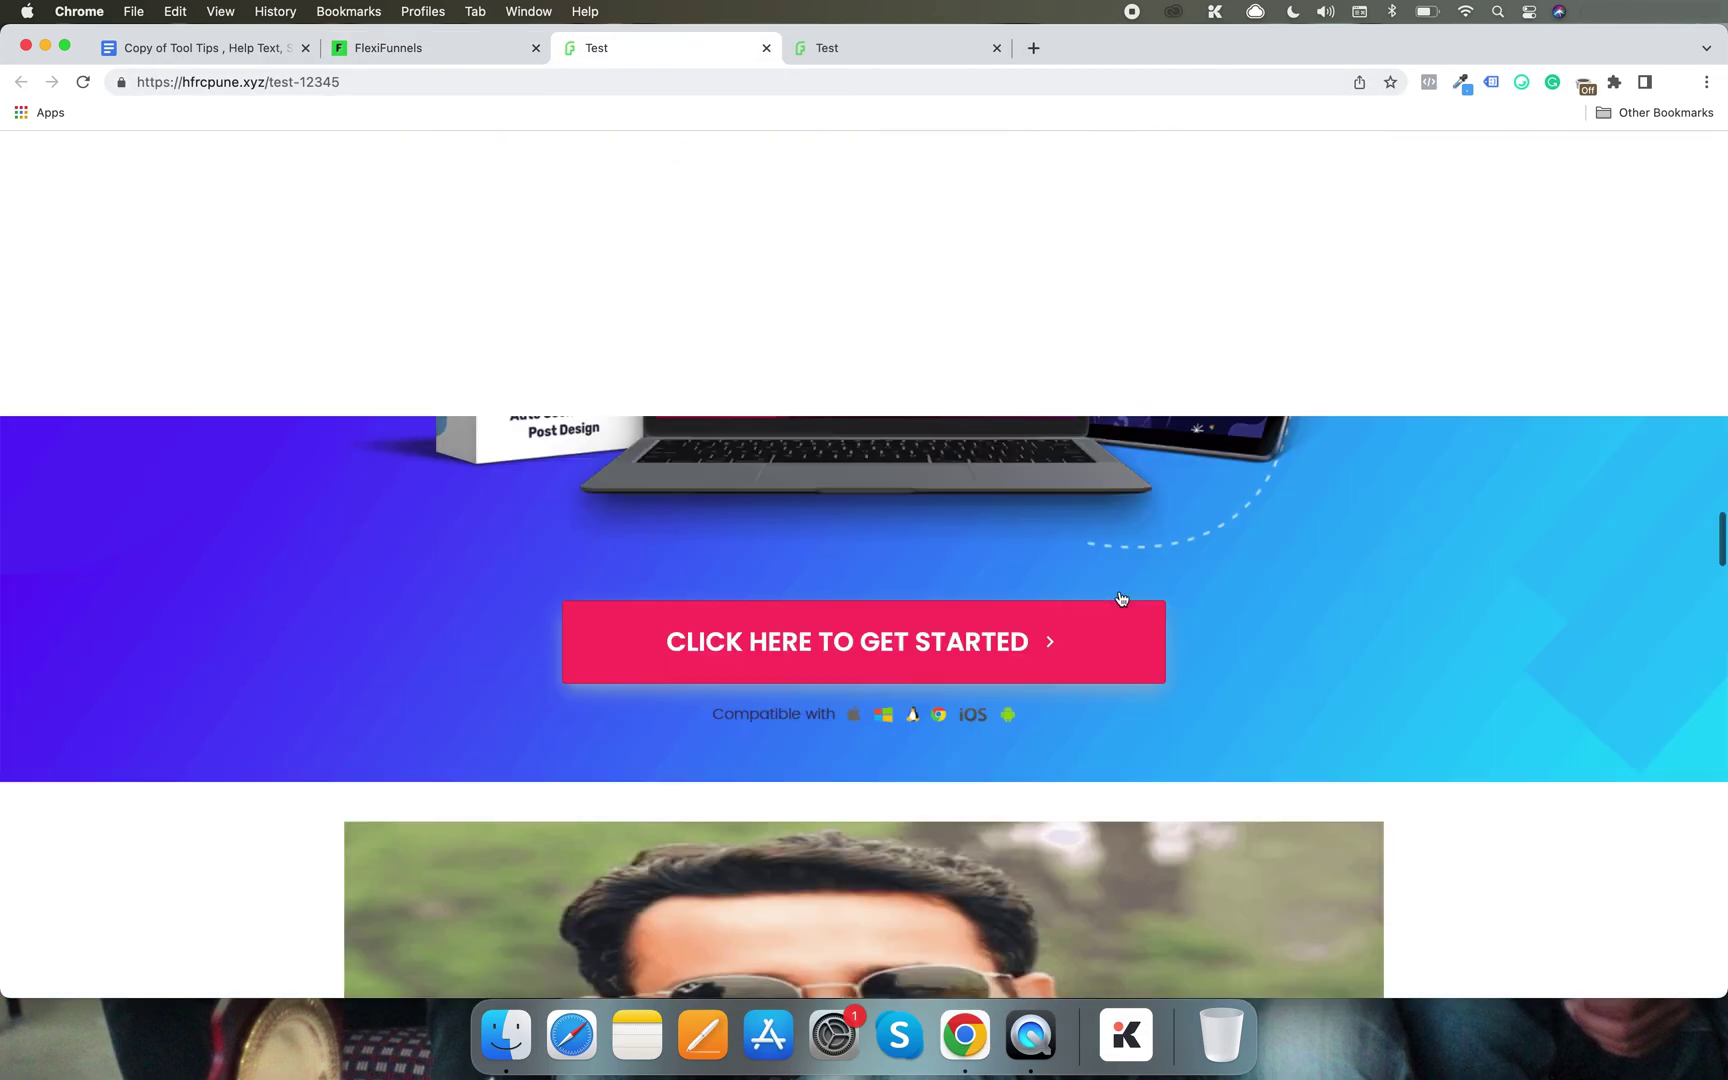
scroll(1121, 598, down, 5)
Compare the second image's size in the Extra Large slider with the Large slider on the previously opened page.
click(922, 45)
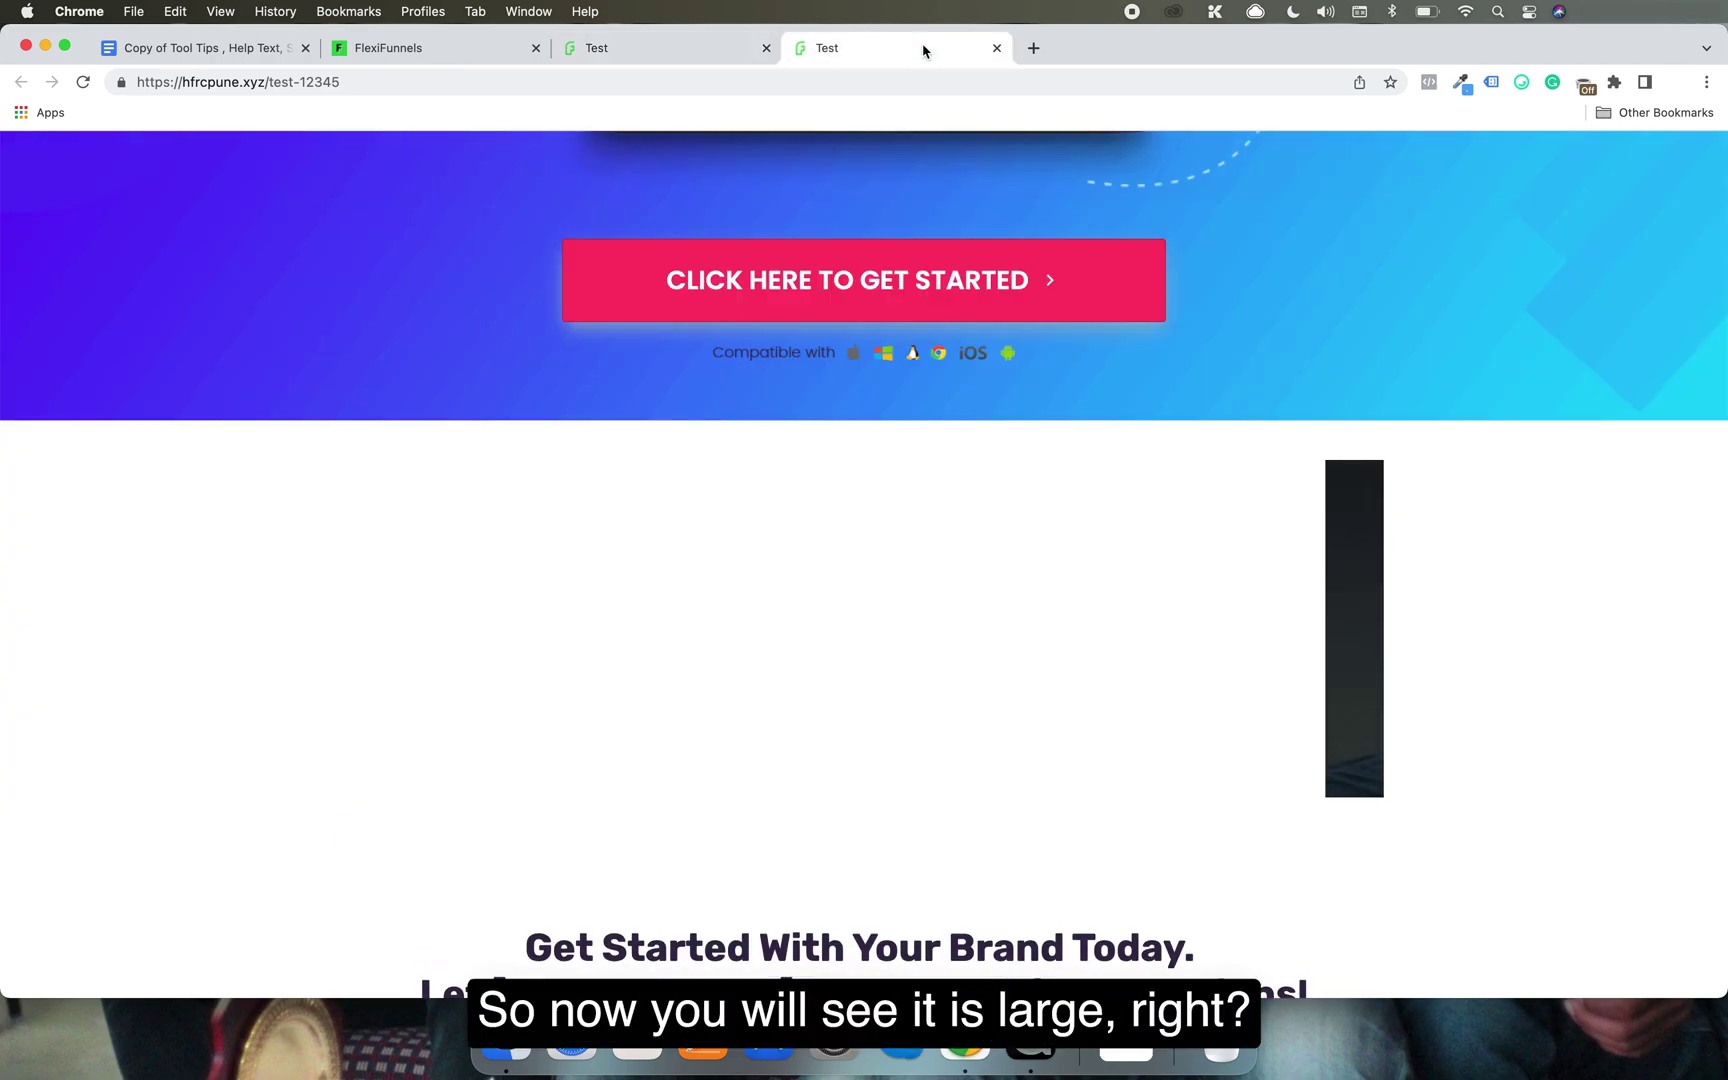
click(688, 51)
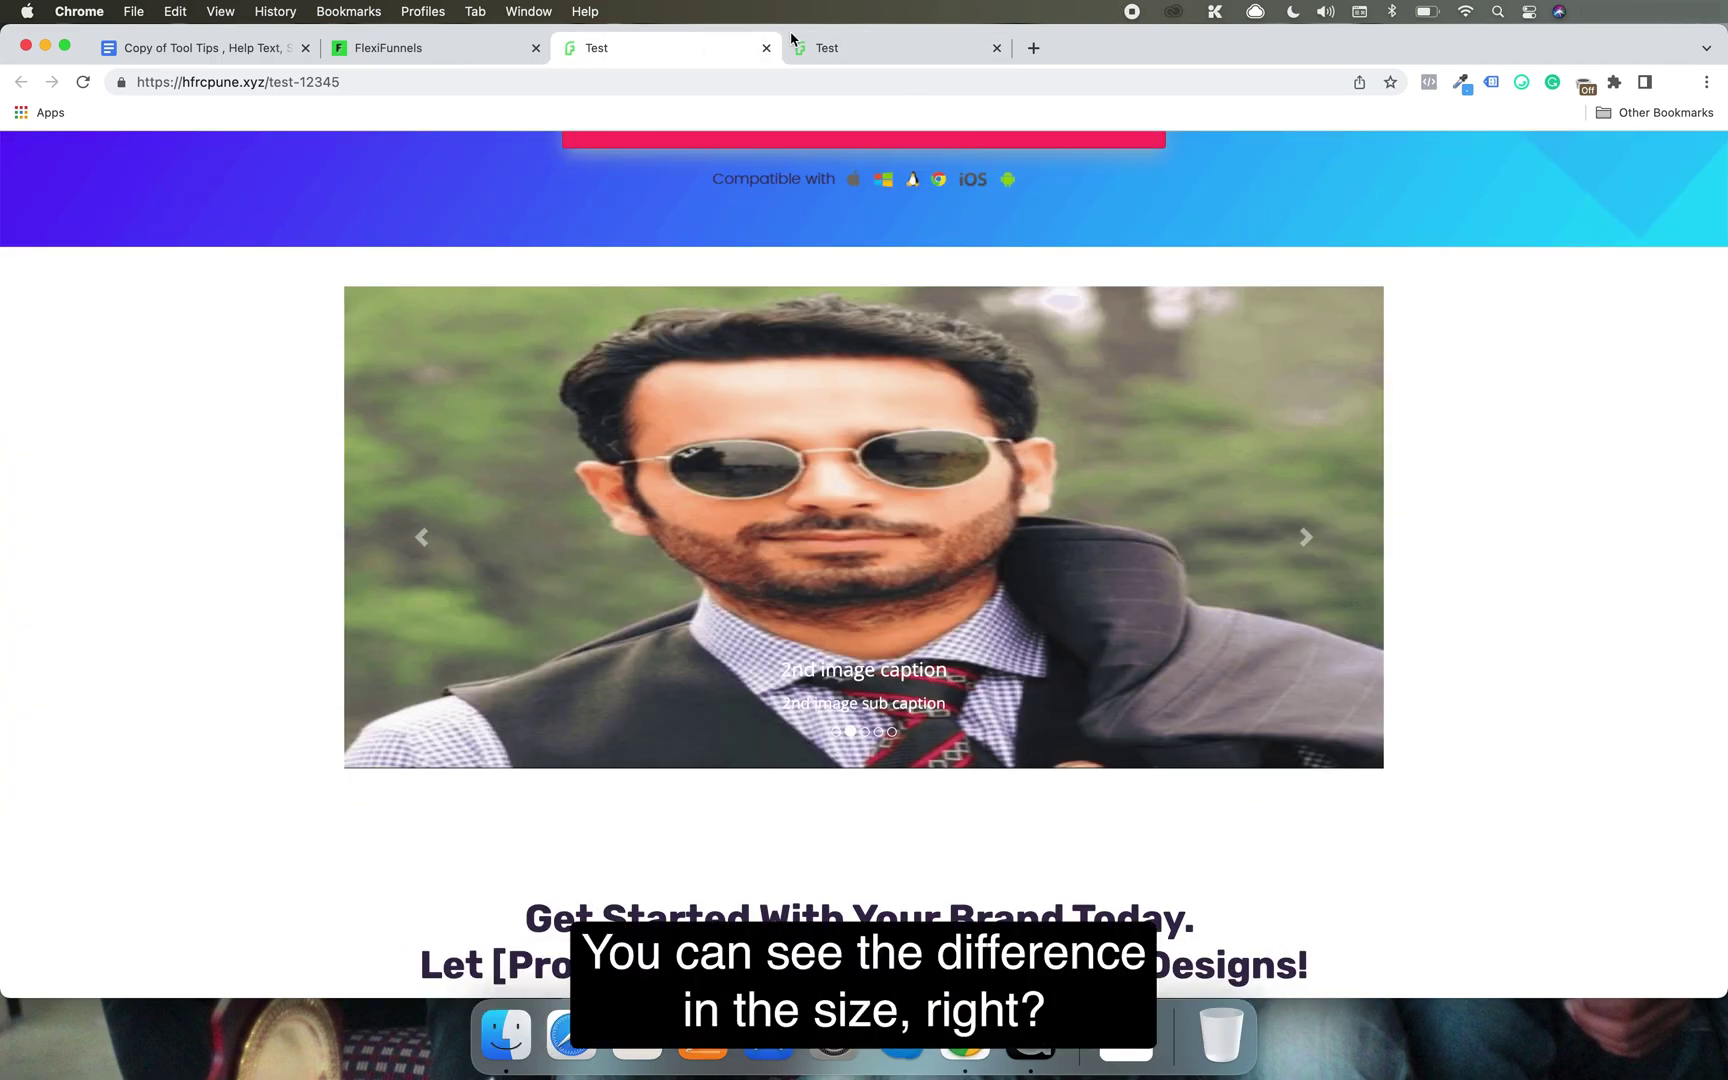
click(837, 52)
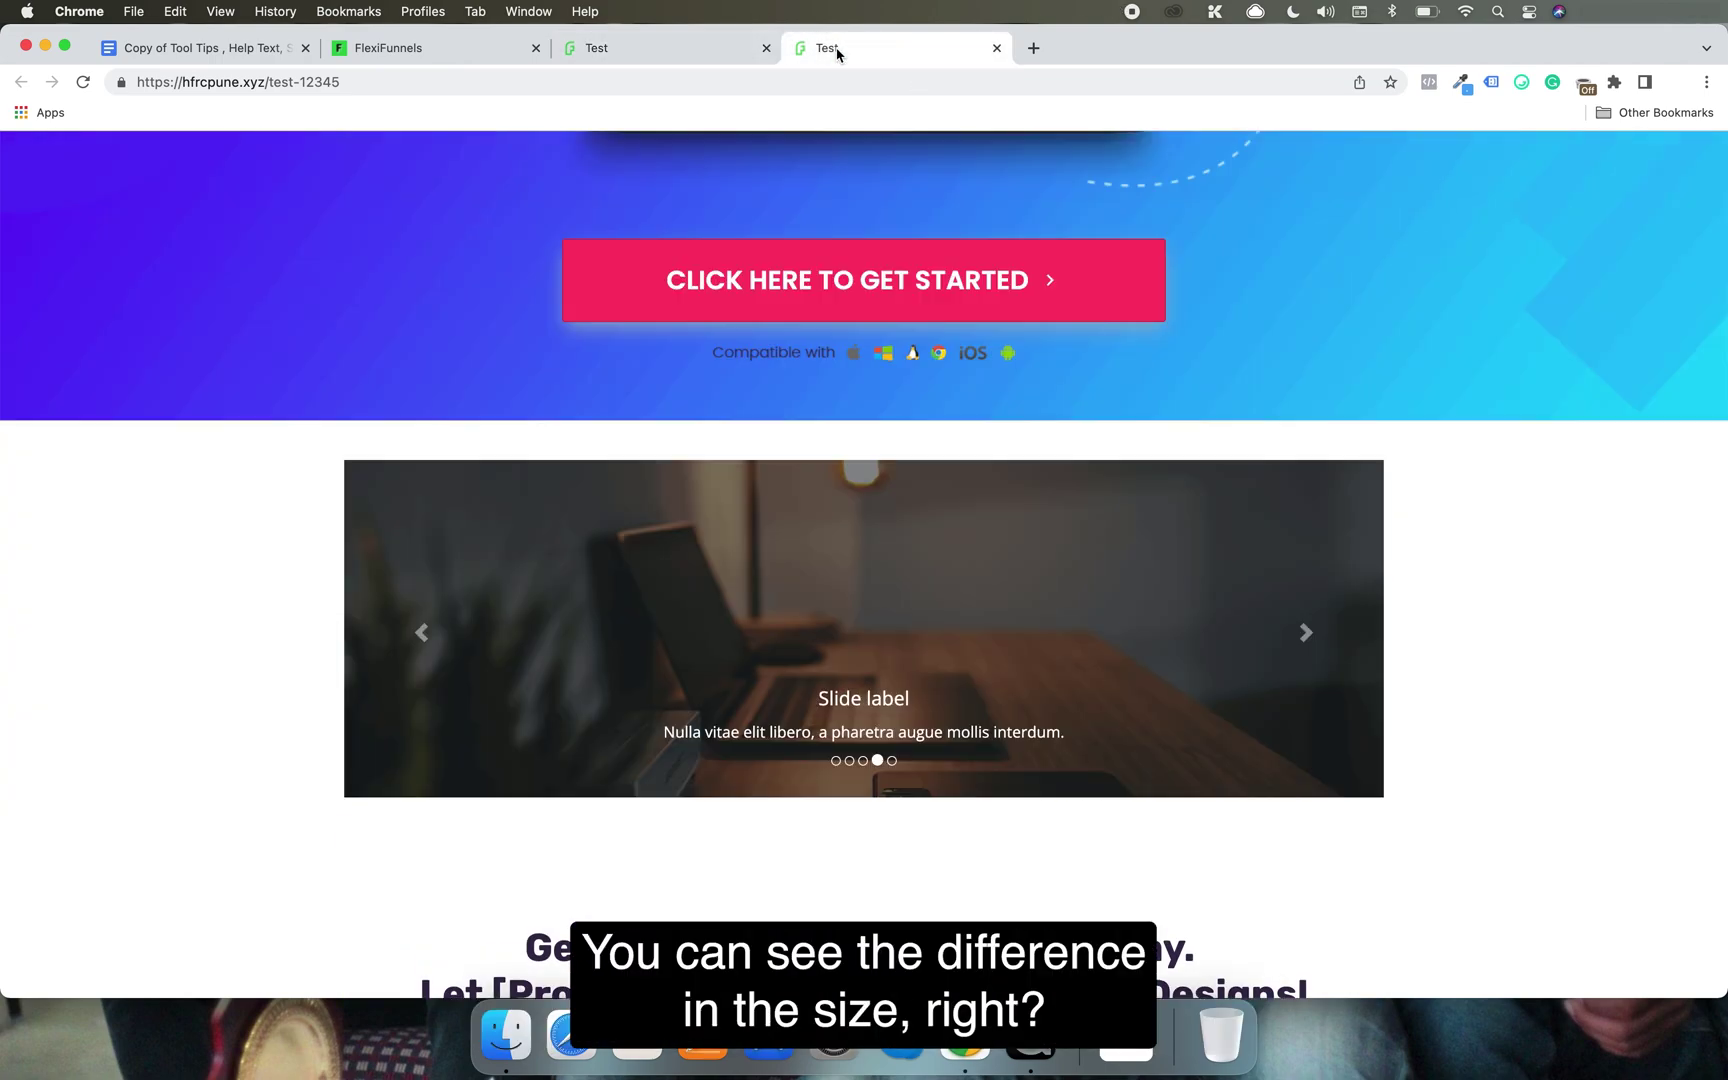
click(1305, 631)
click(1305, 633)
click(1305, 635)
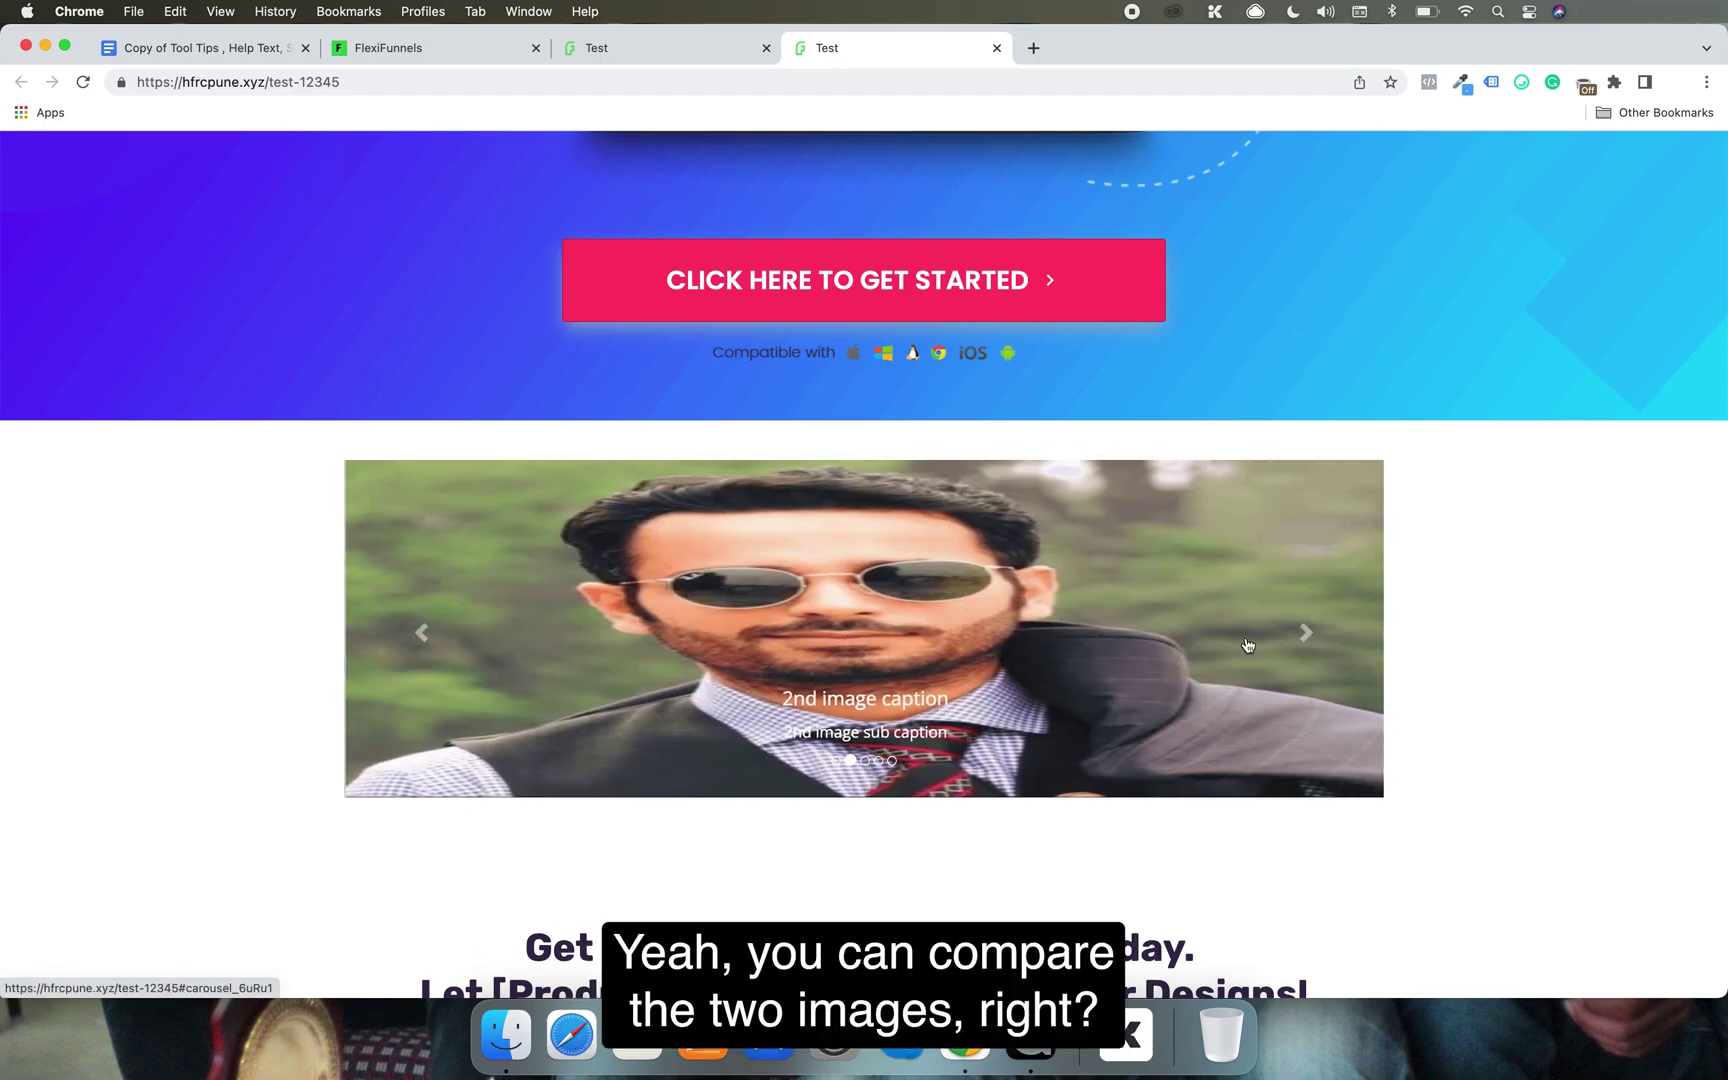
click(700, 58)
click(860, 58)
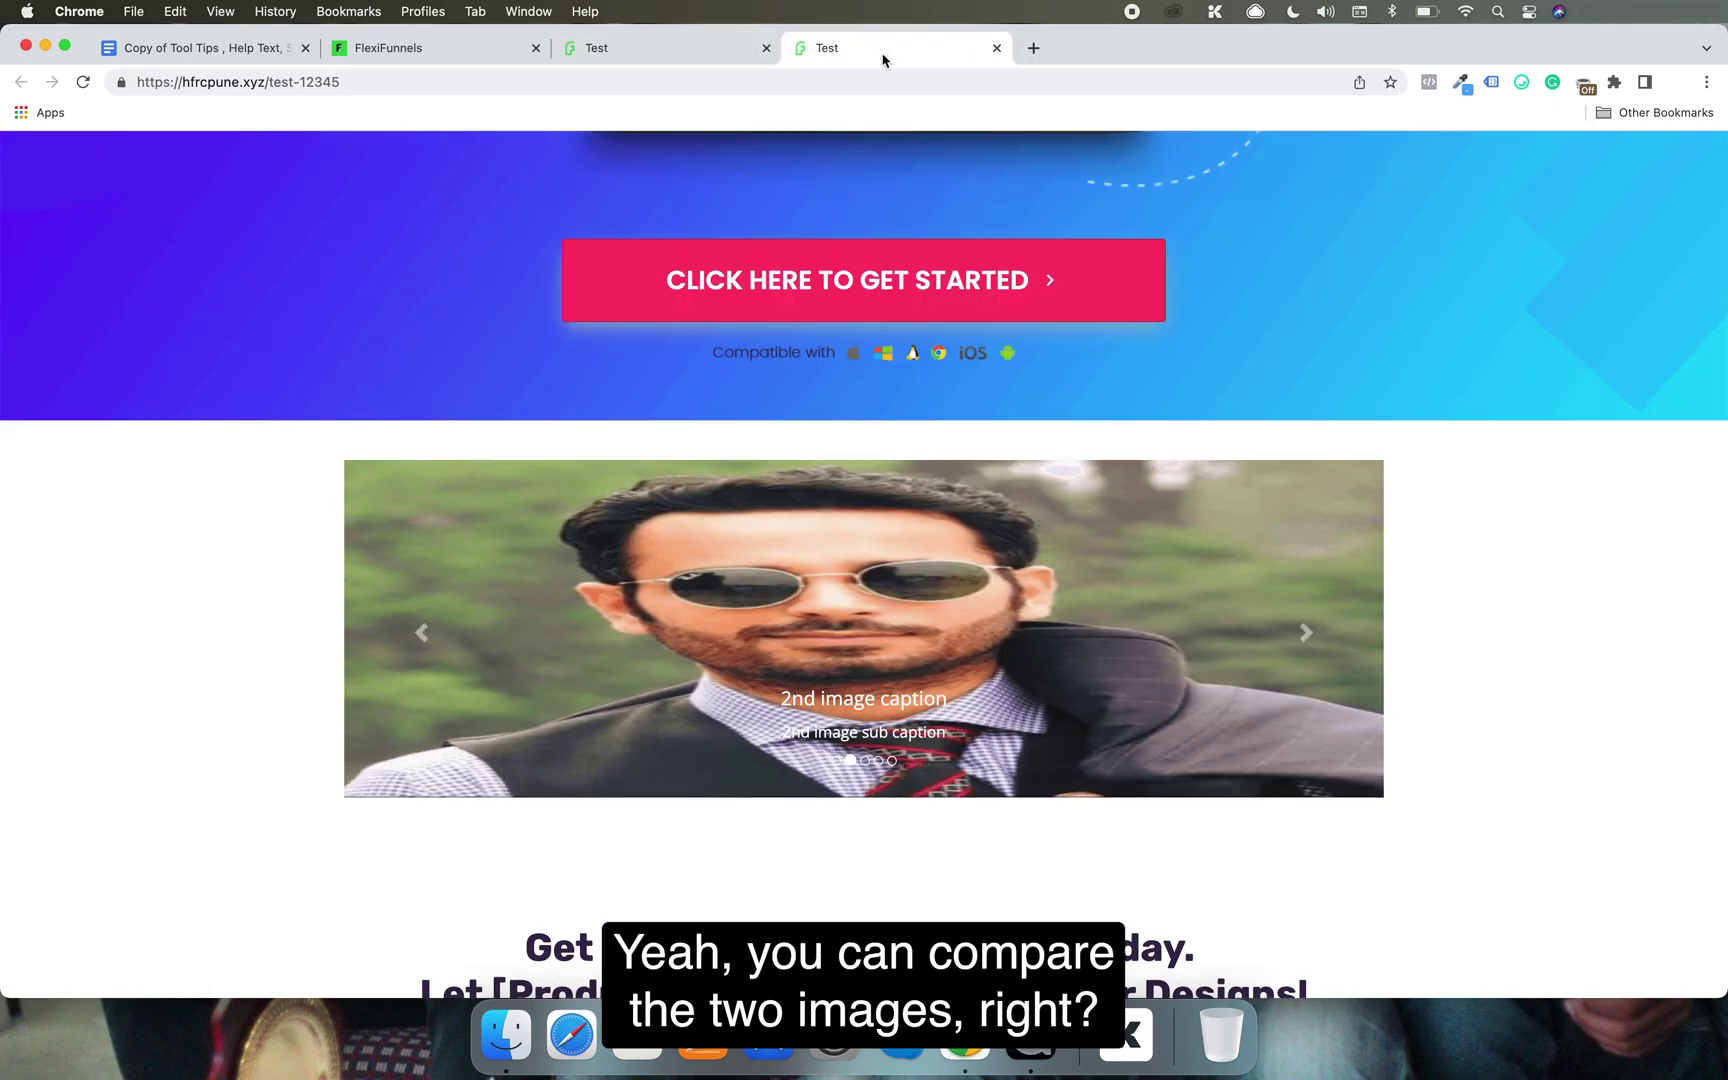
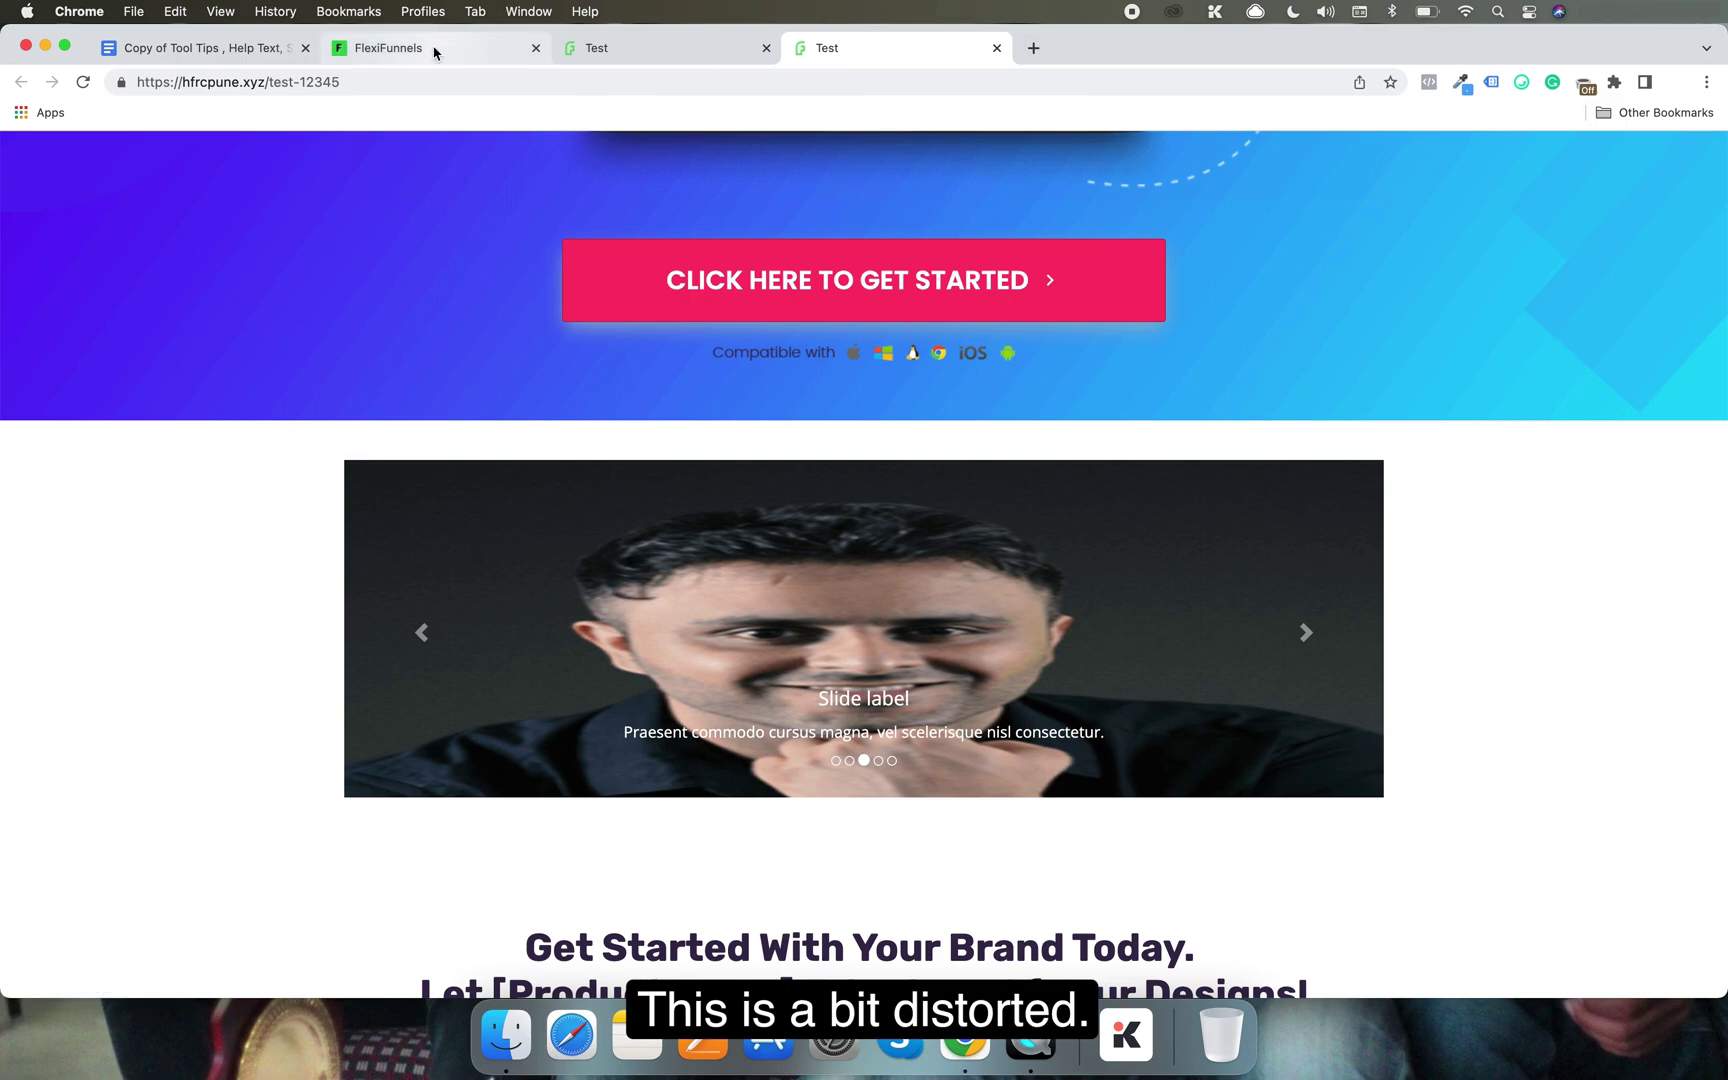
Go back to the page editor, set the slider height to Default and publish the page.
click(432, 48)
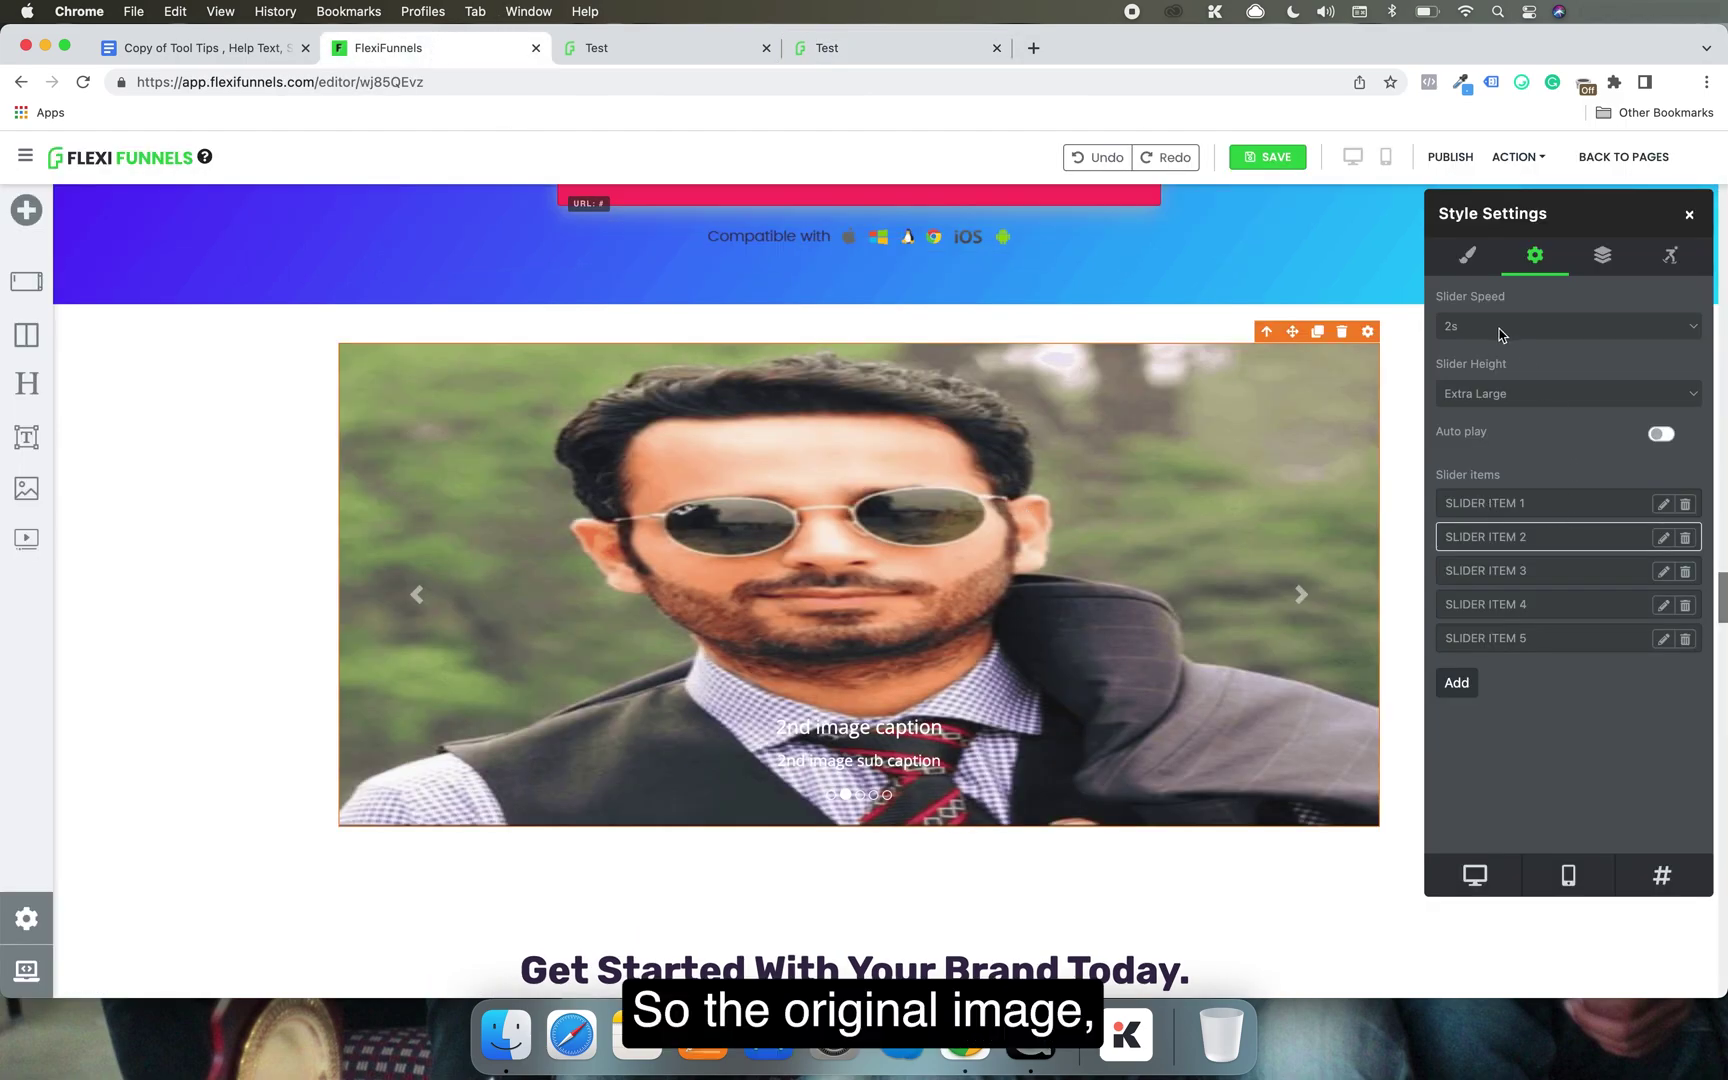
click(1528, 398)
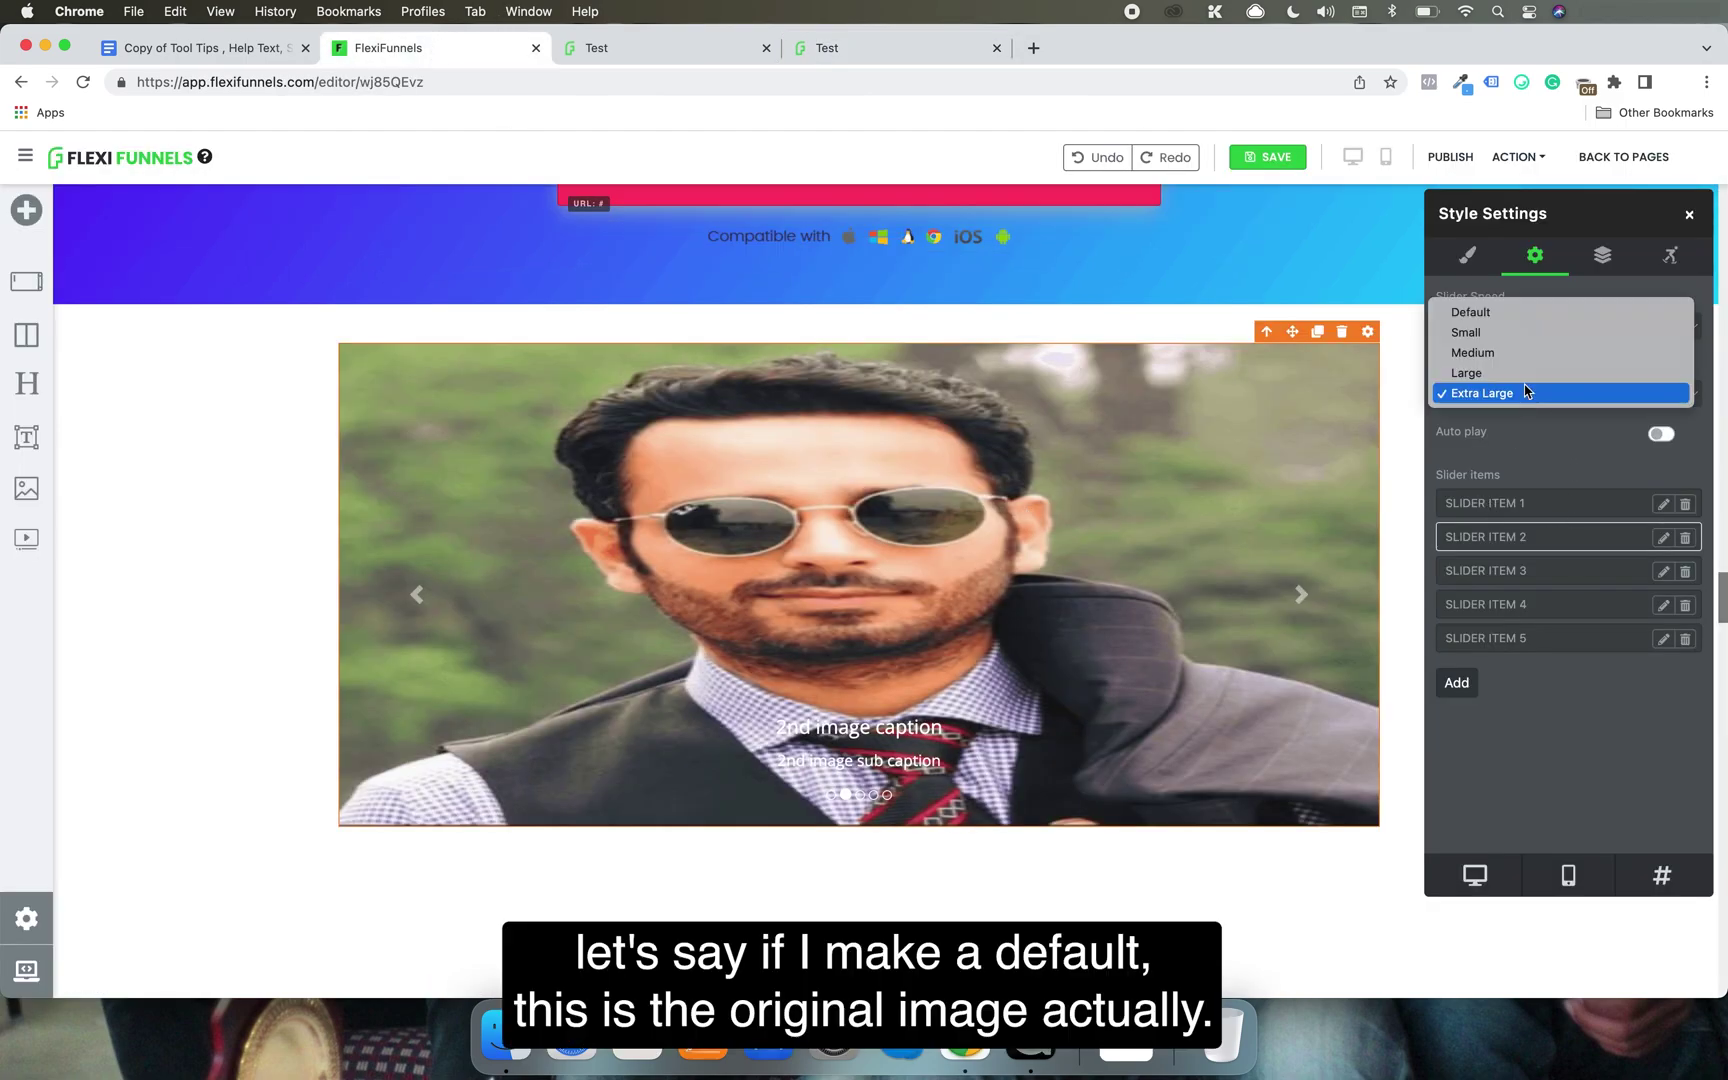
click(1511, 316)
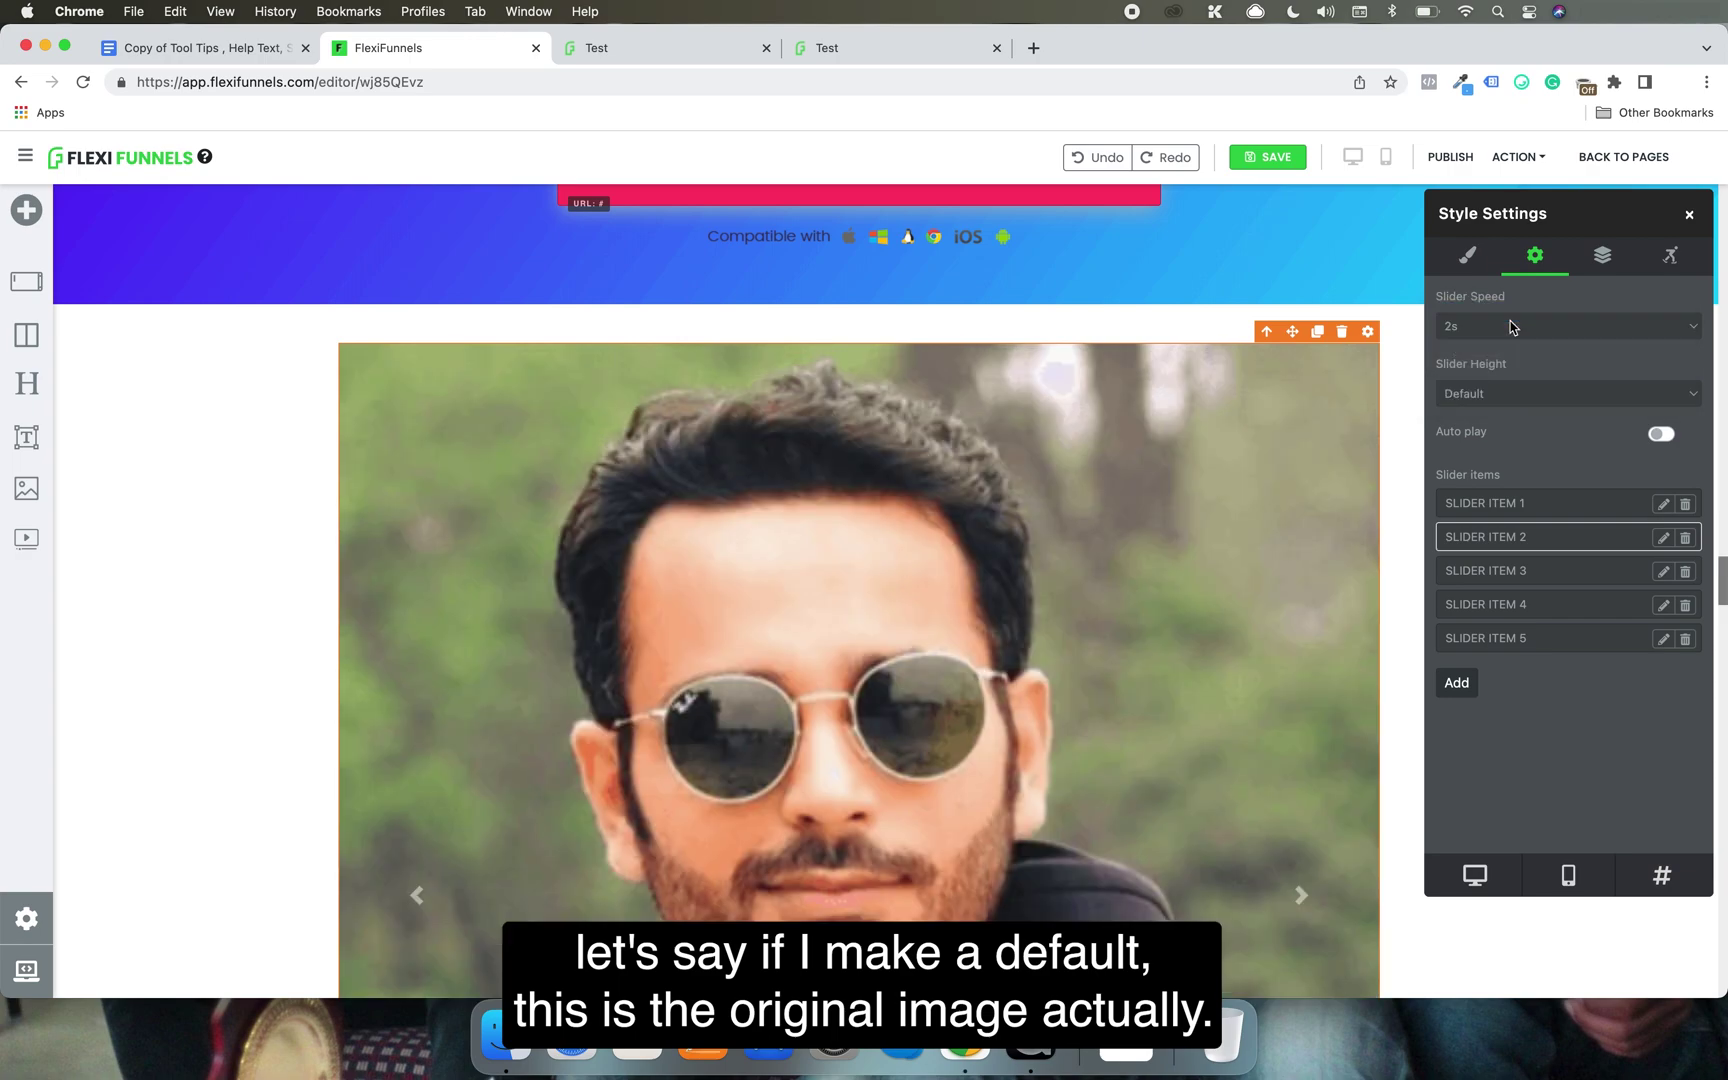
click(1450, 157)
scroll(1300, 519, down, 3)
scroll(1300, 519, down, 2)
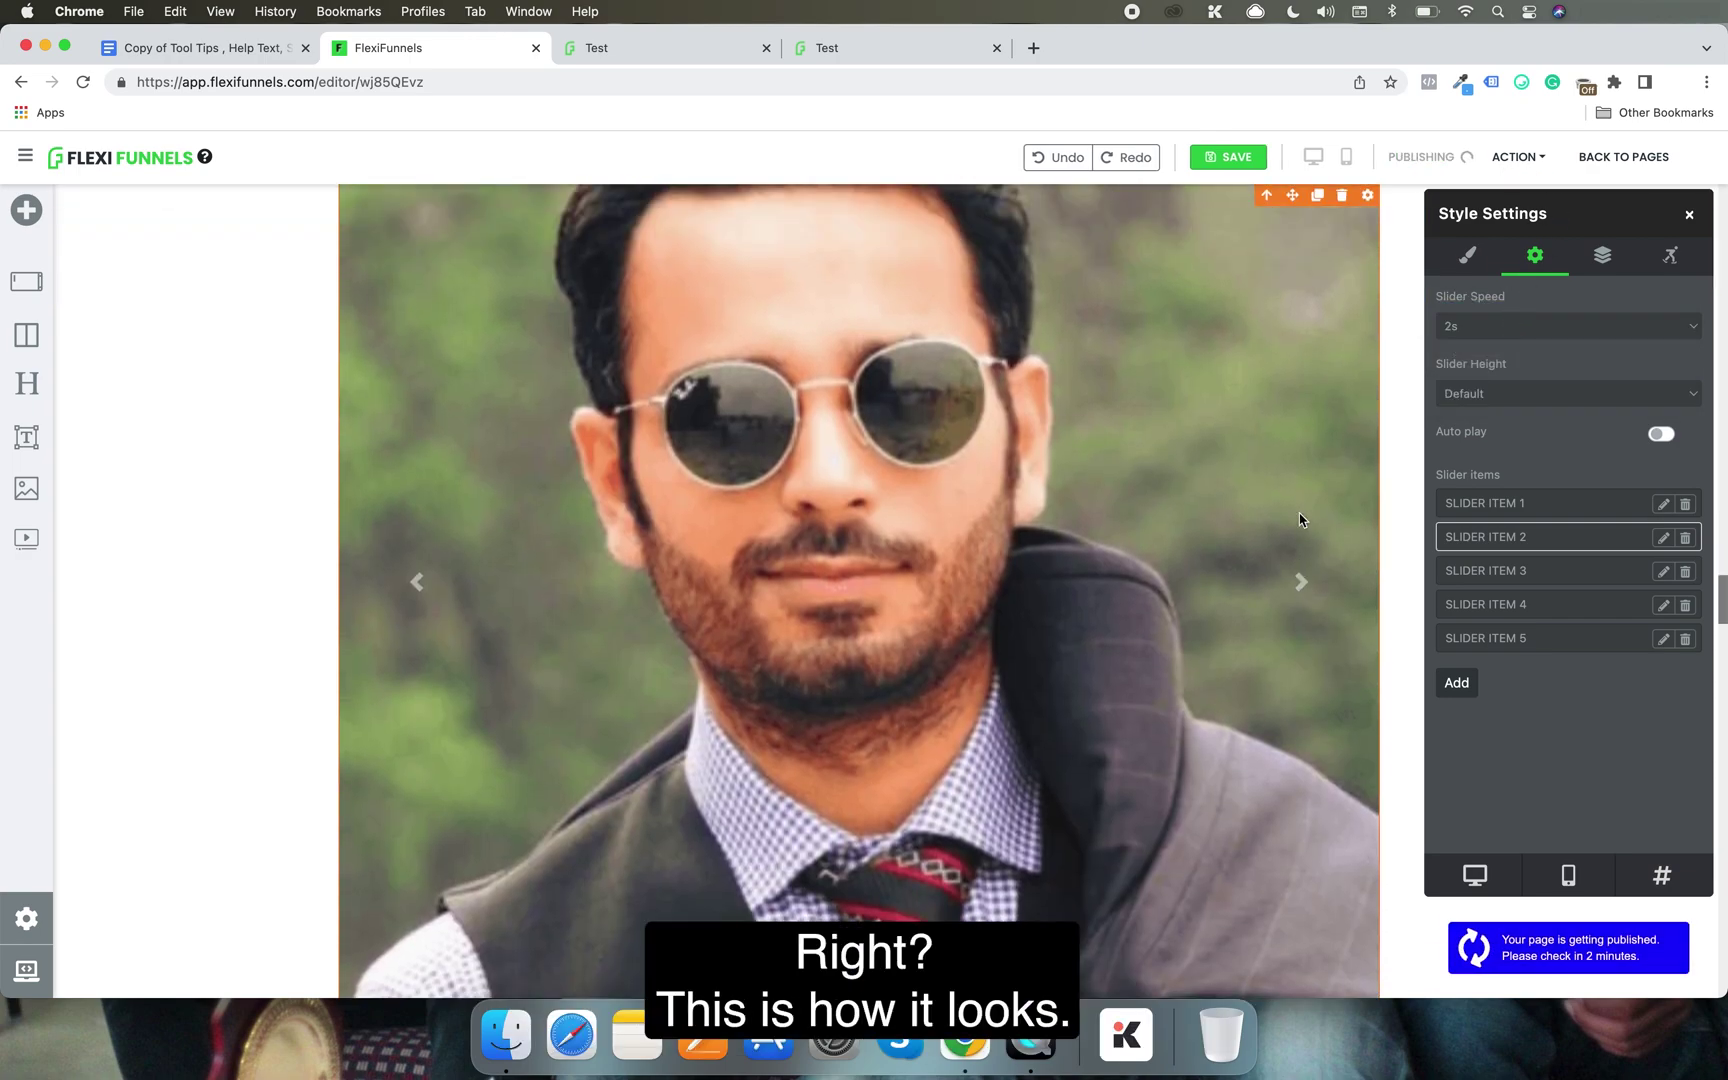
scroll(1300, 519, up, 3)
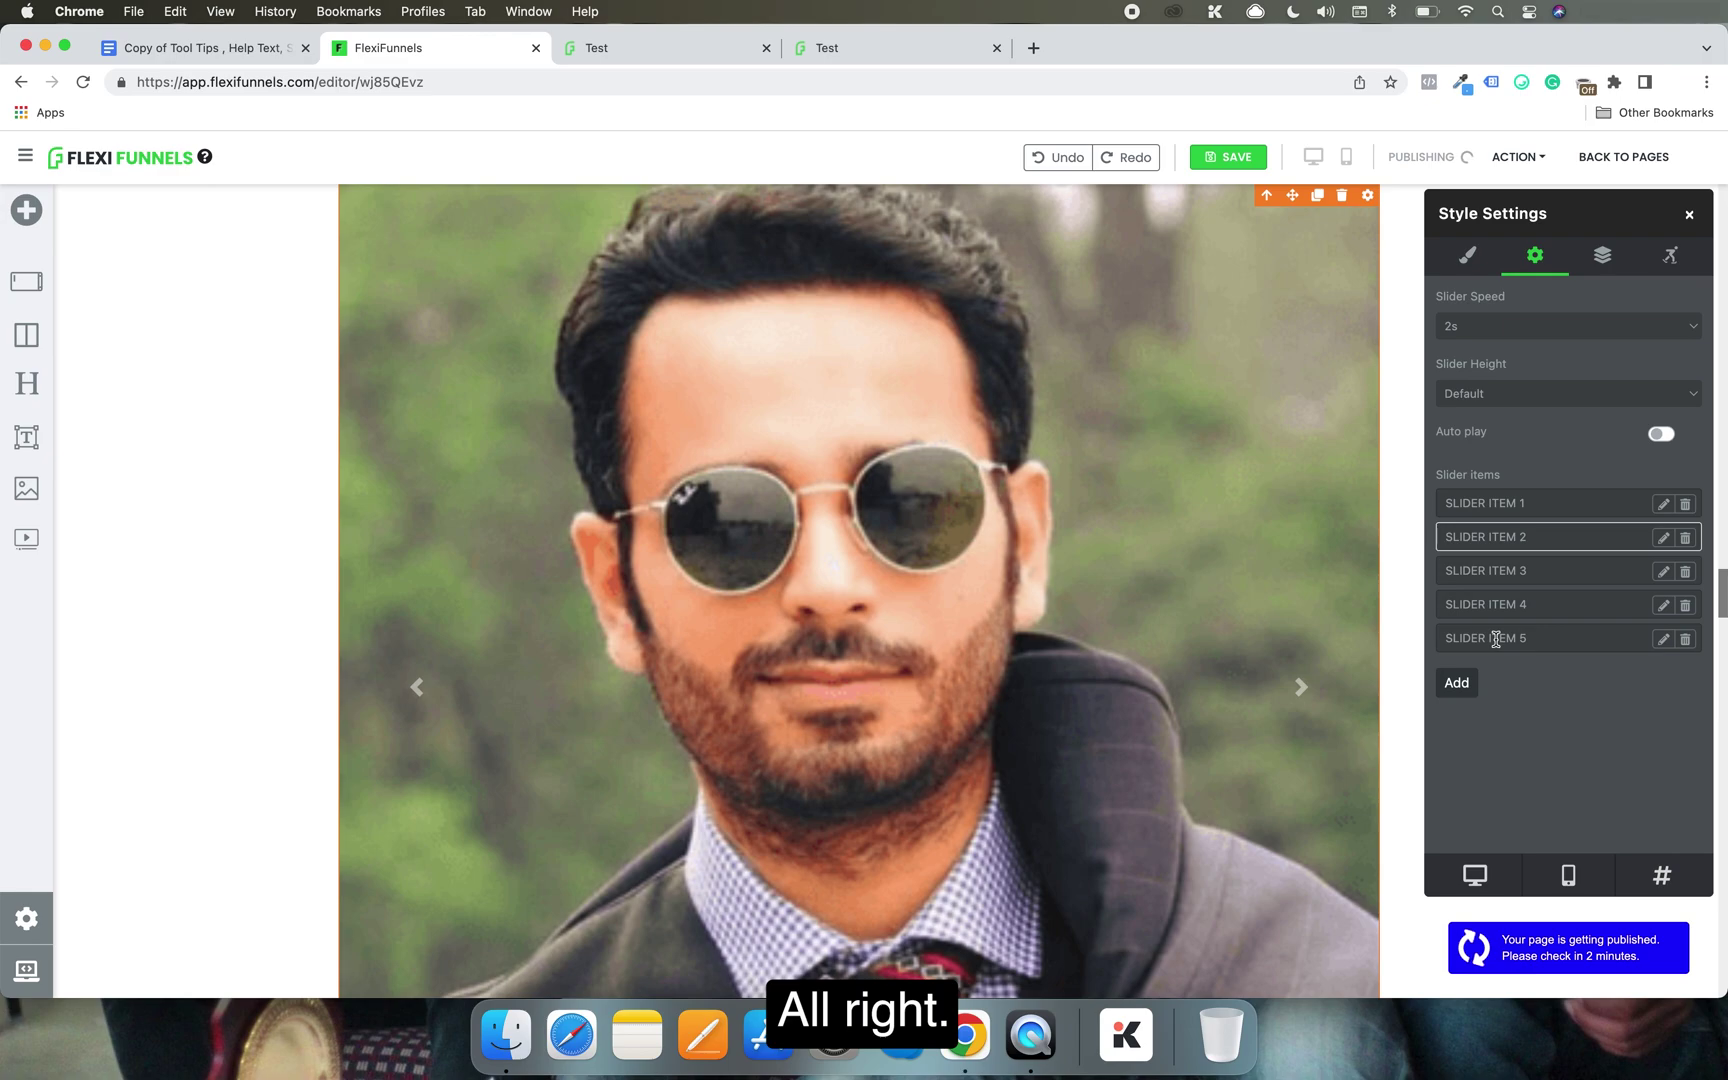
Open the newly published page and find the slider, checking its height setting in the editor as well.
click(1518, 157)
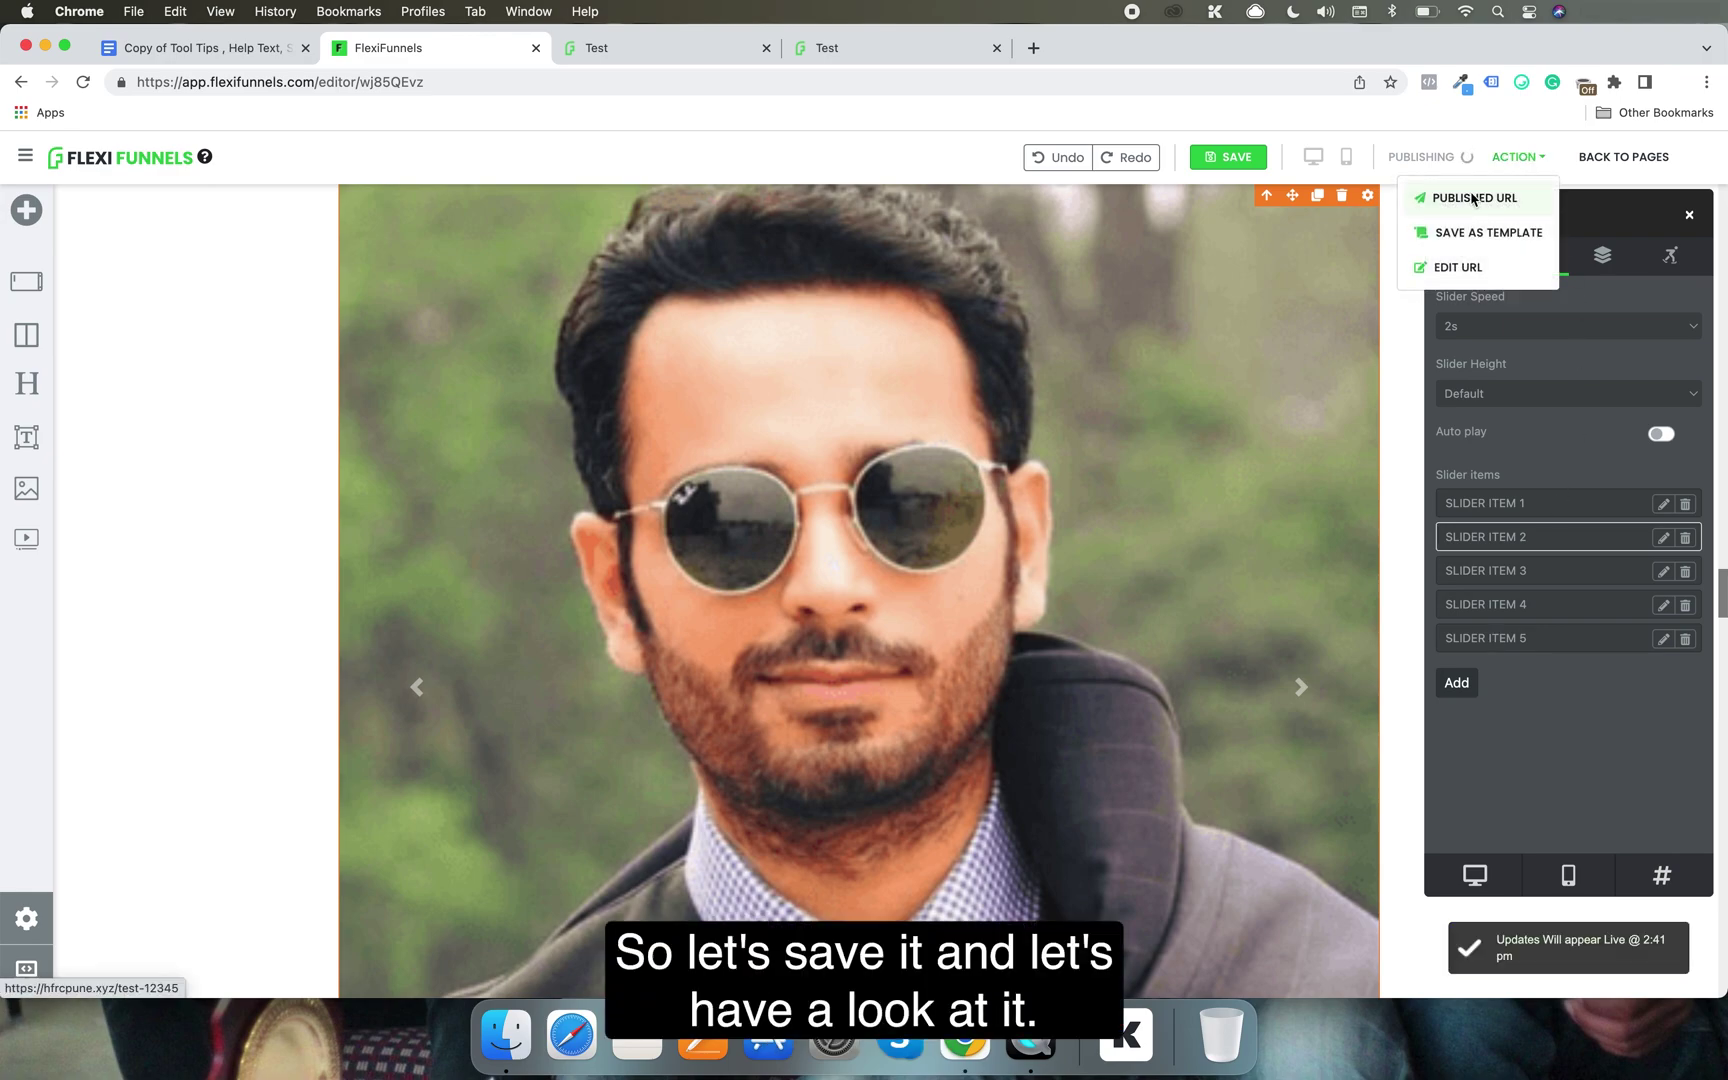
click(1462, 198)
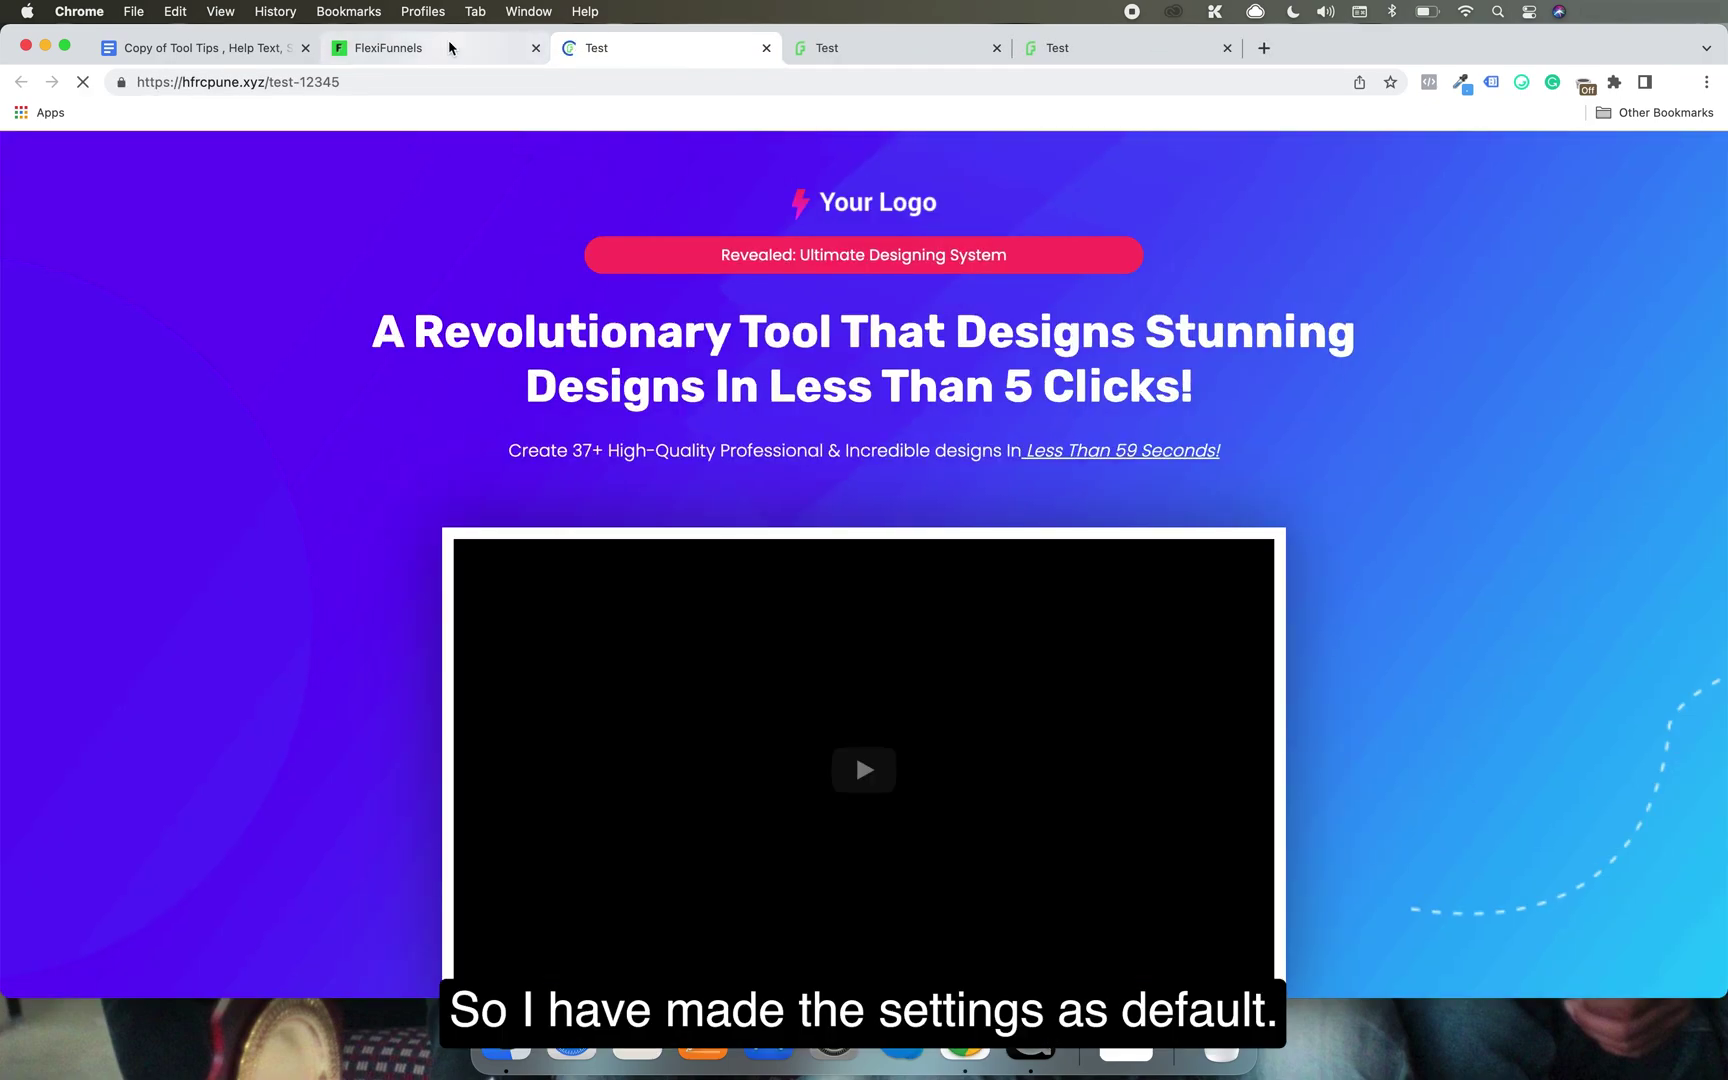
click(430, 48)
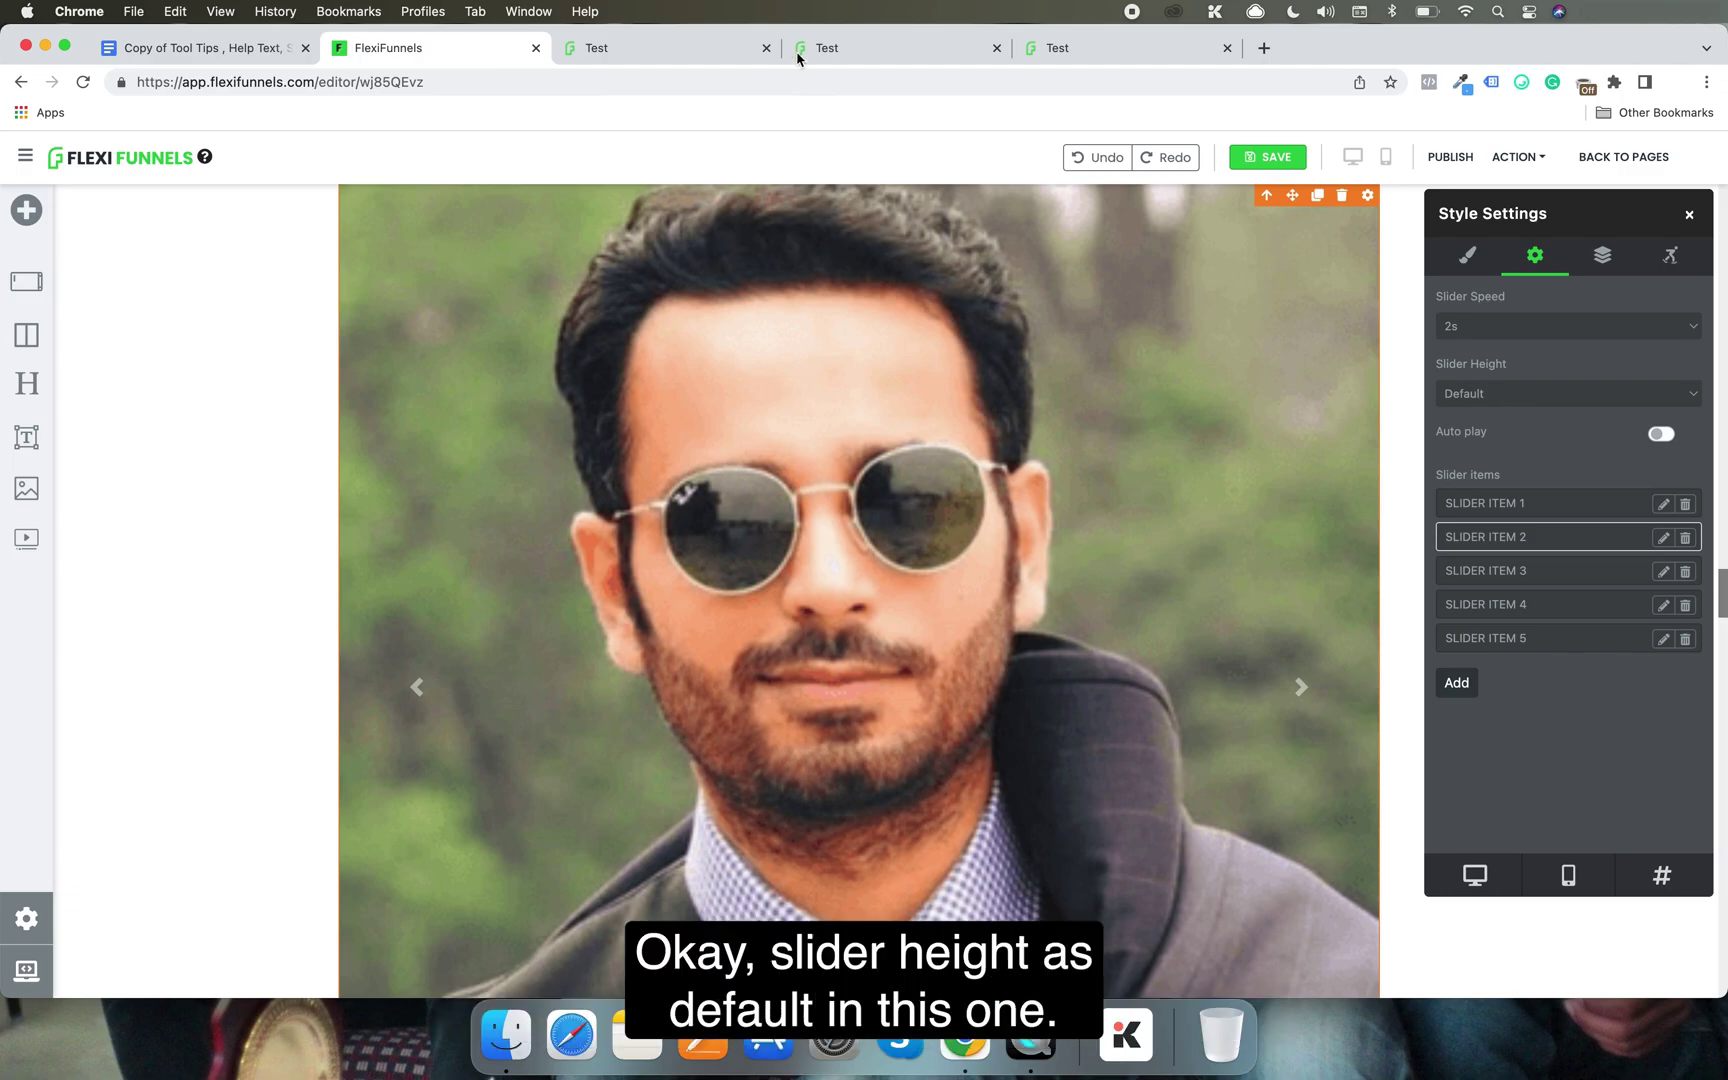
click(694, 47)
scroll(853, 617, down, 10)
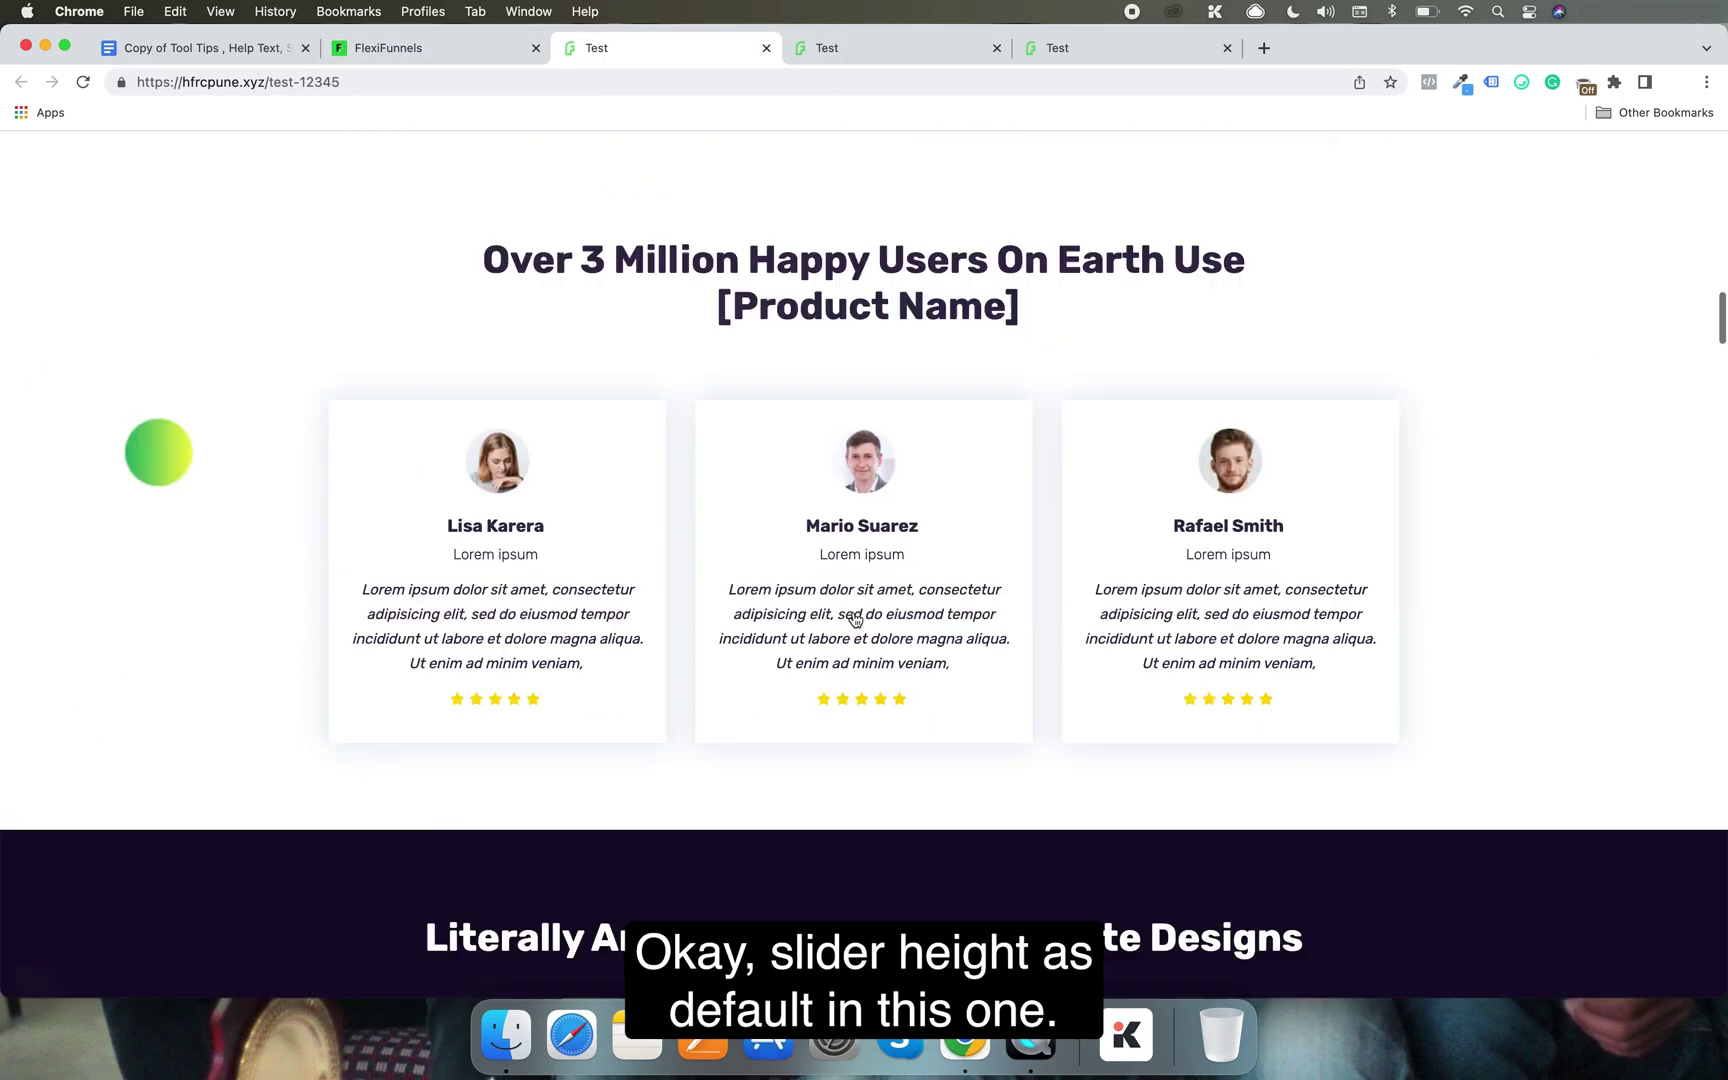
scroll(855, 619, down, 20)
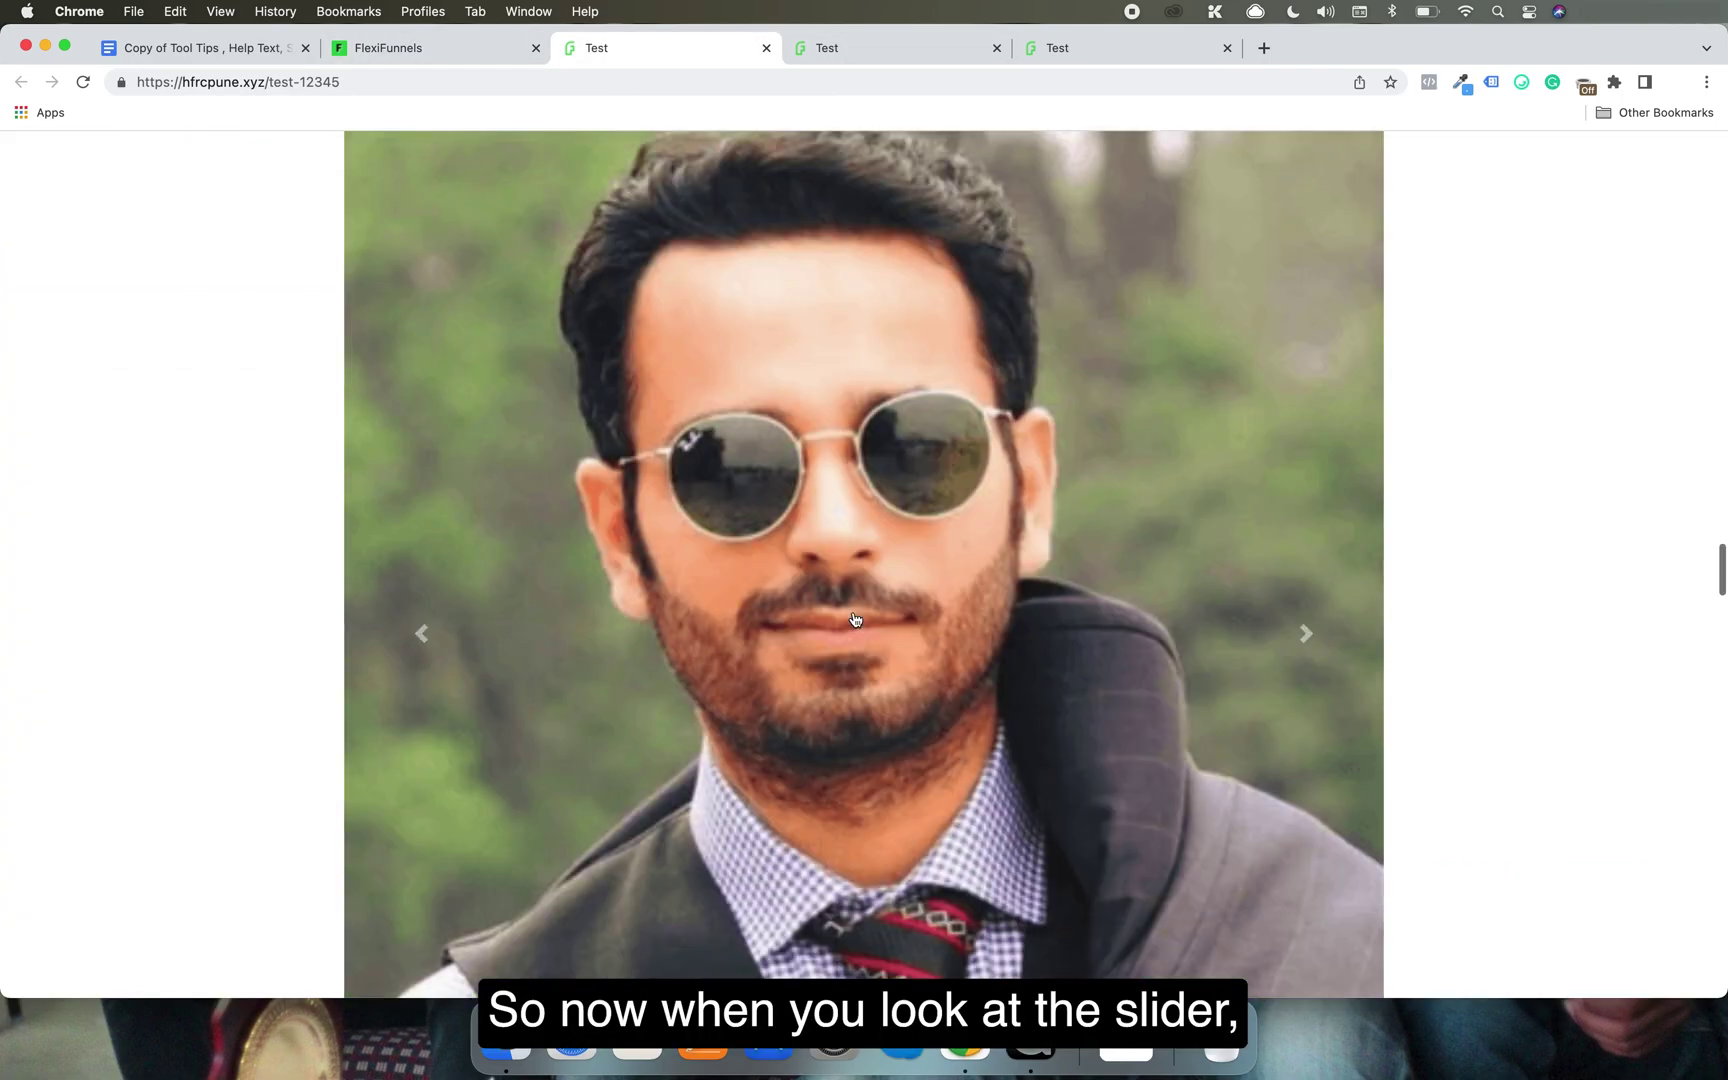
scroll(855, 619, down, 1)
Step through the published slider's images to examine how their sizes differ at the Default height.
click(1307, 588)
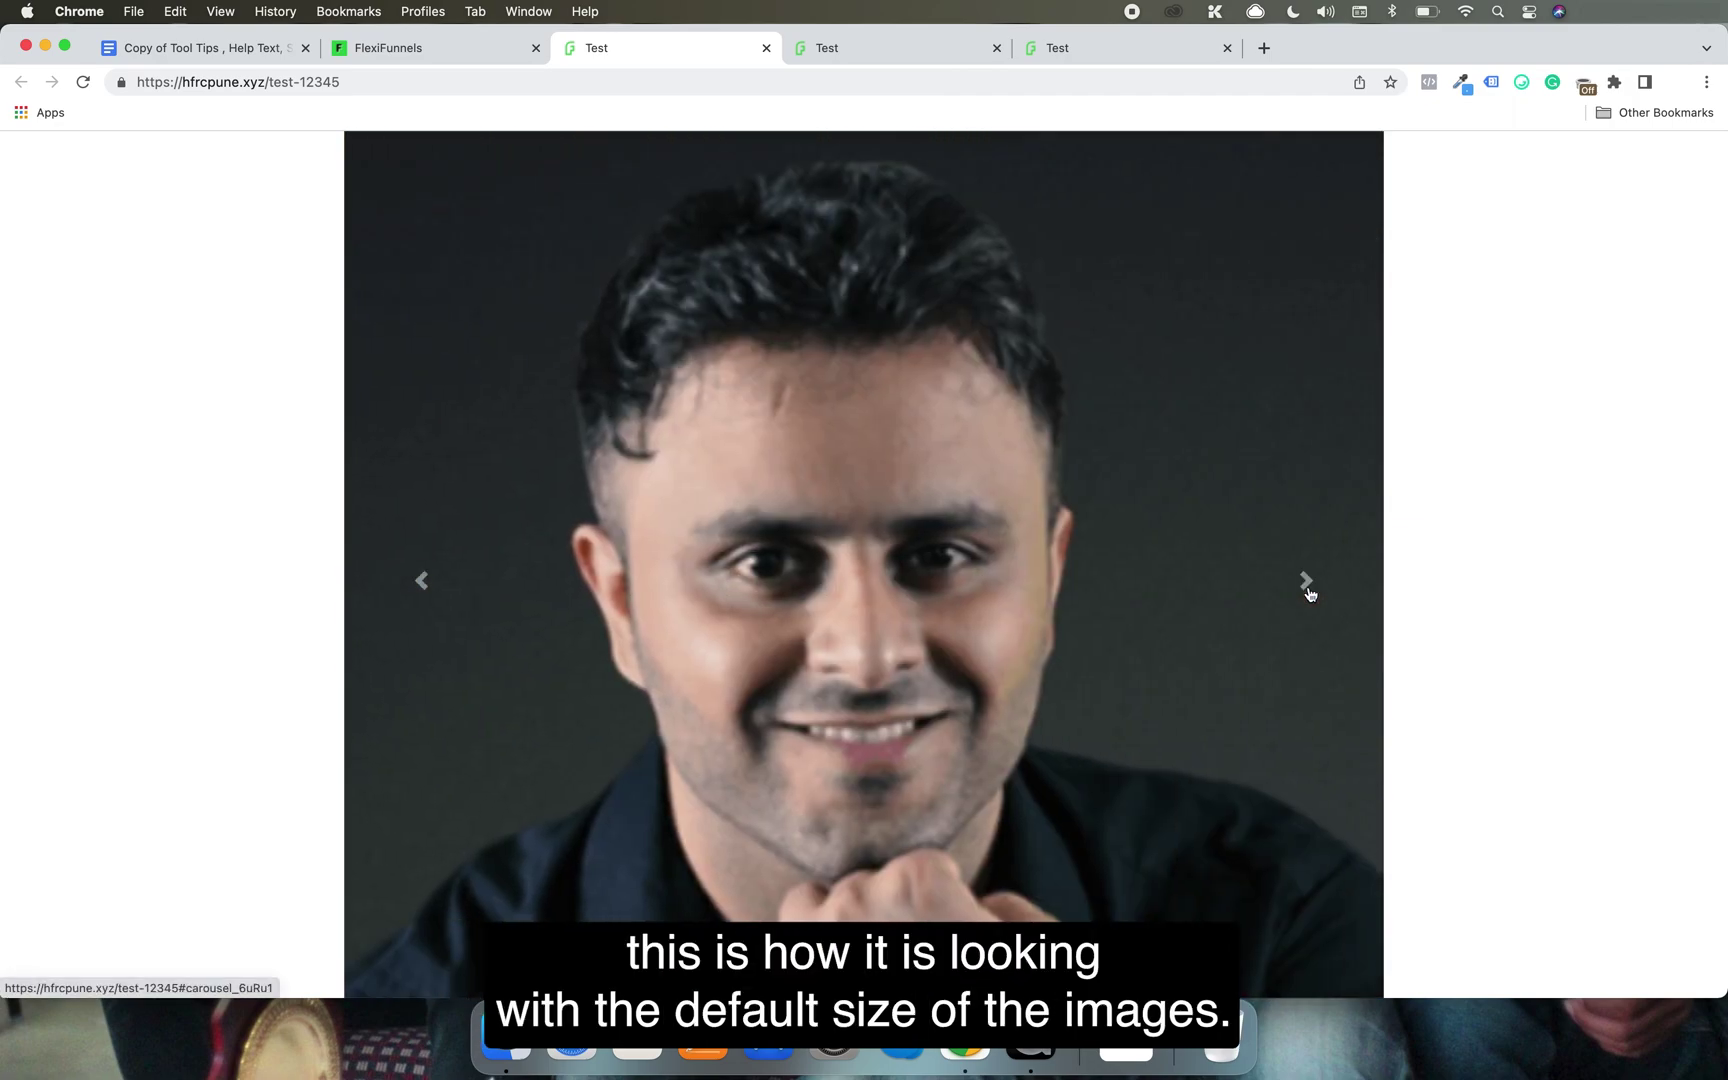
click(1307, 588)
scroll(1307, 590, up, 3)
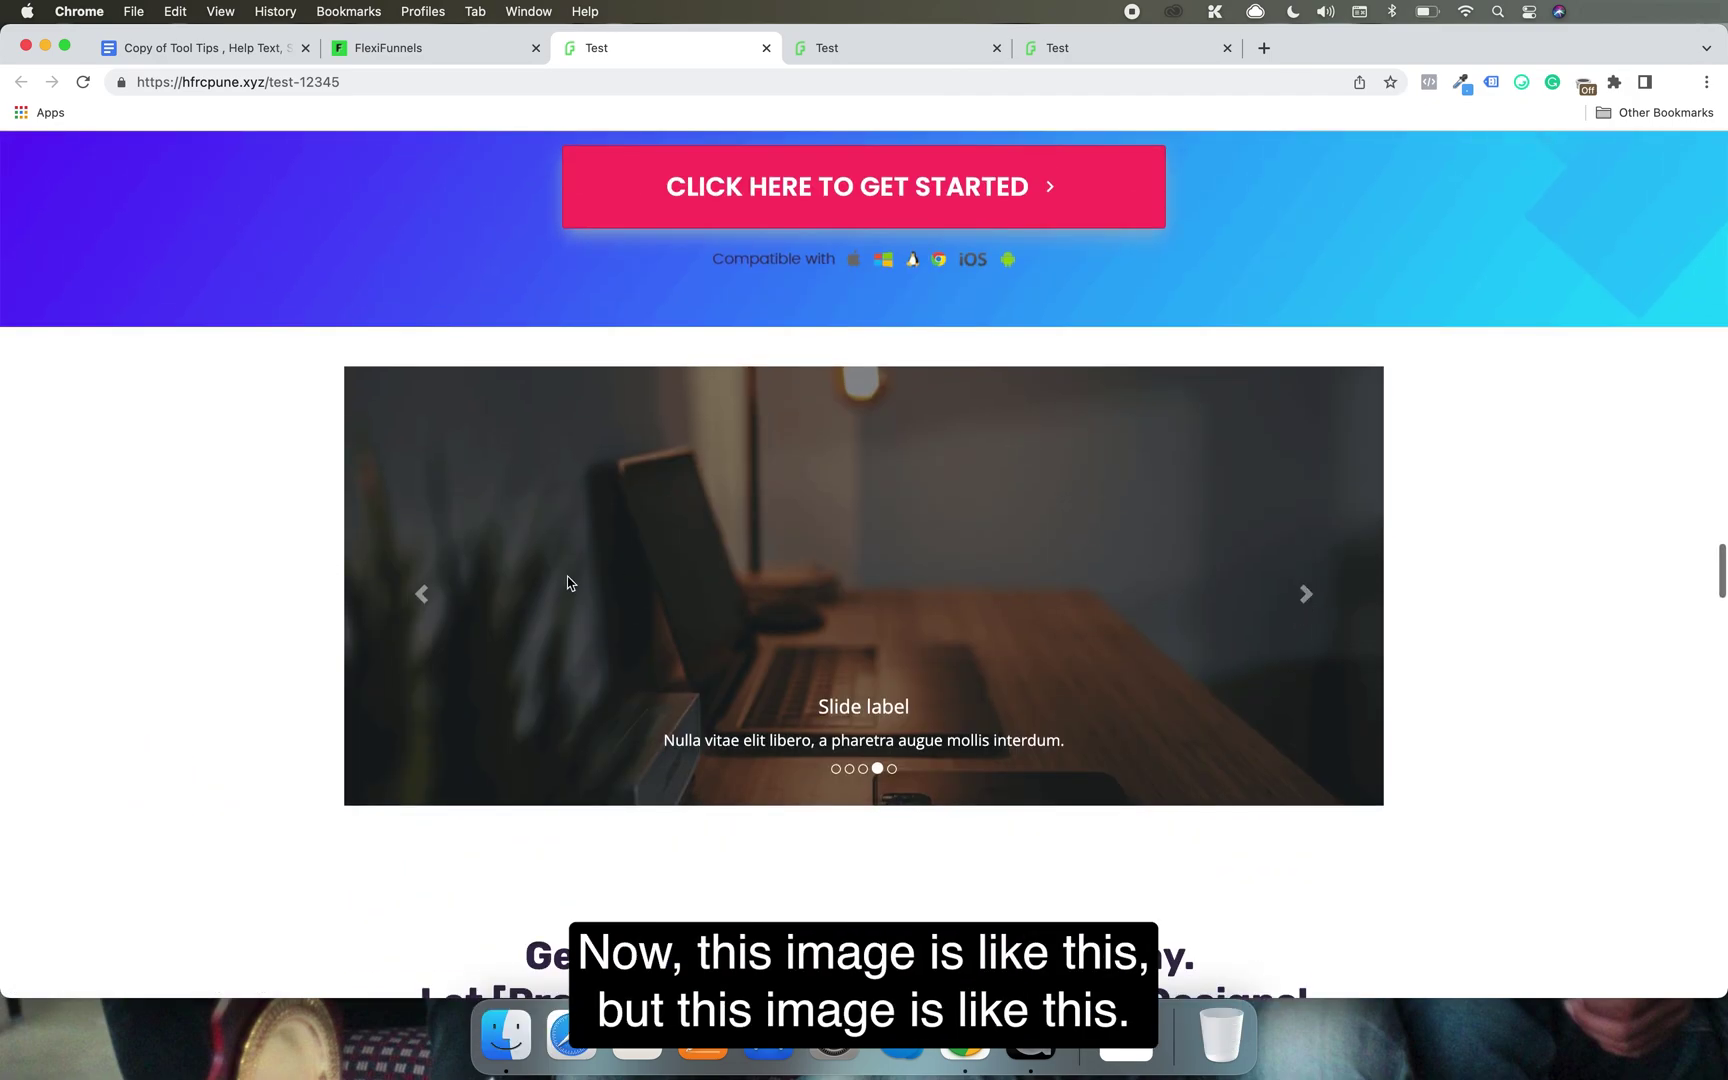
click(1305, 599)
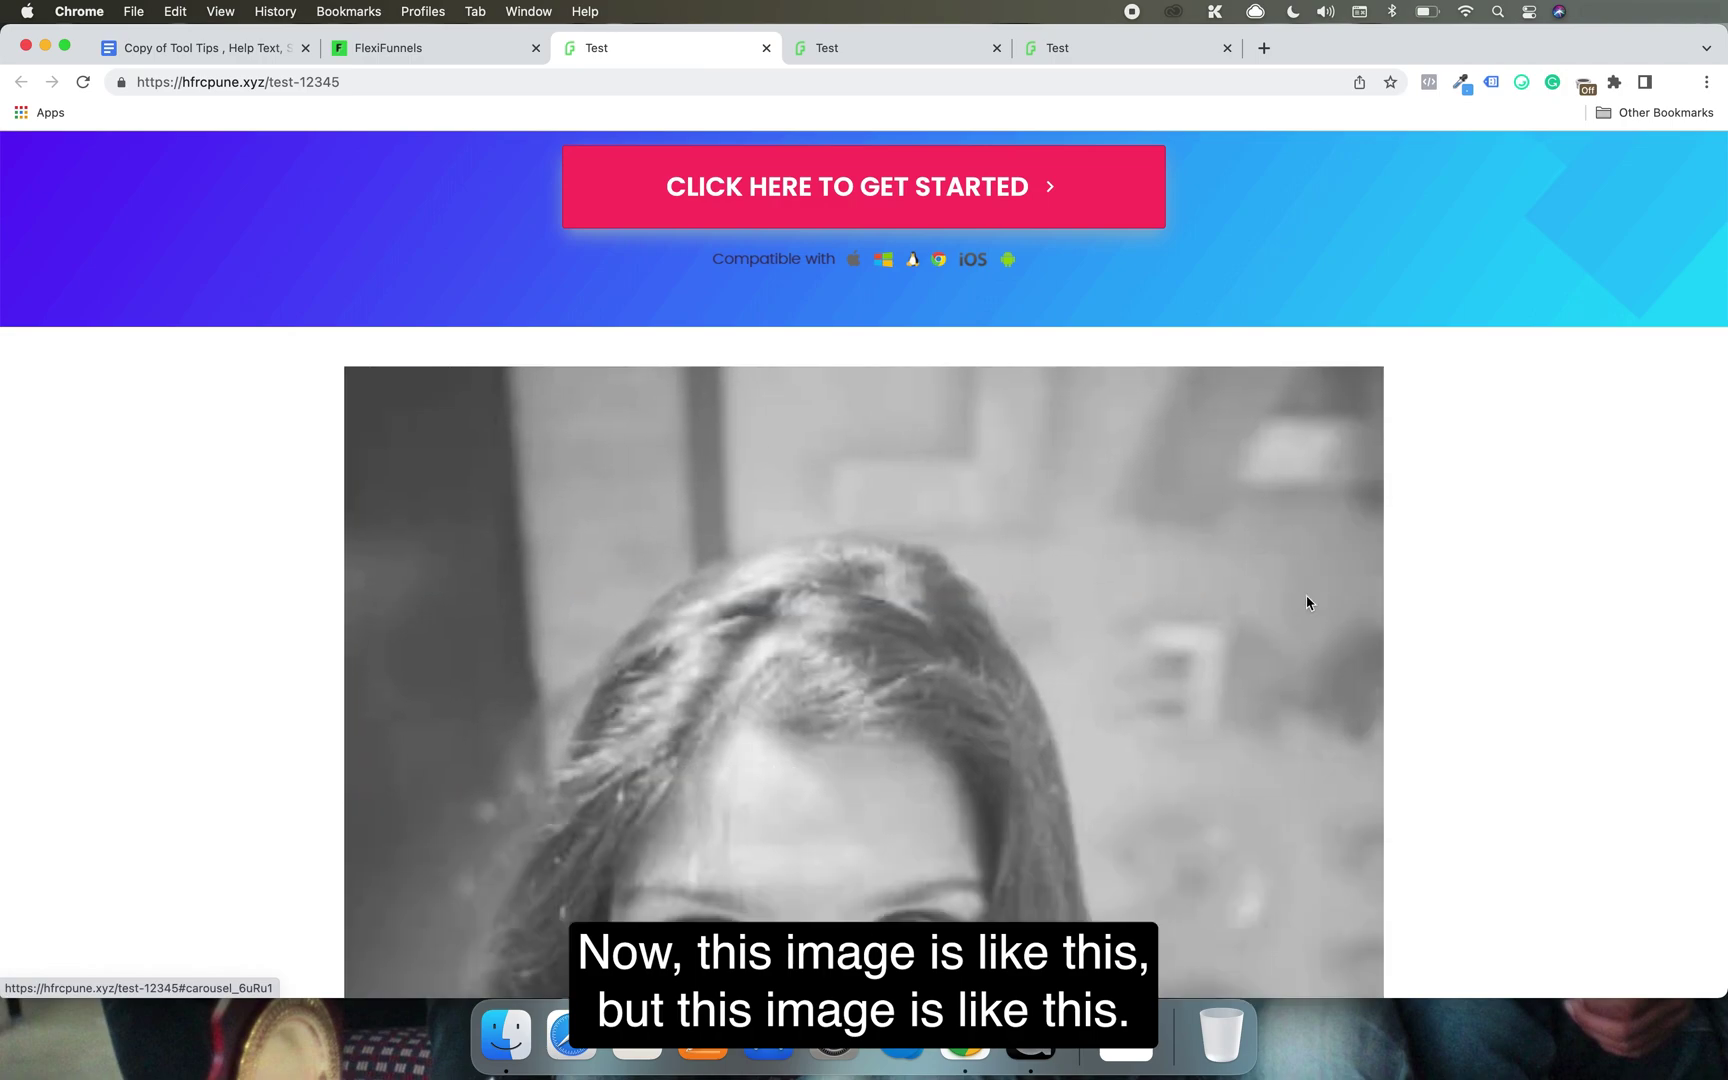
scroll(1306, 600, down, 3)
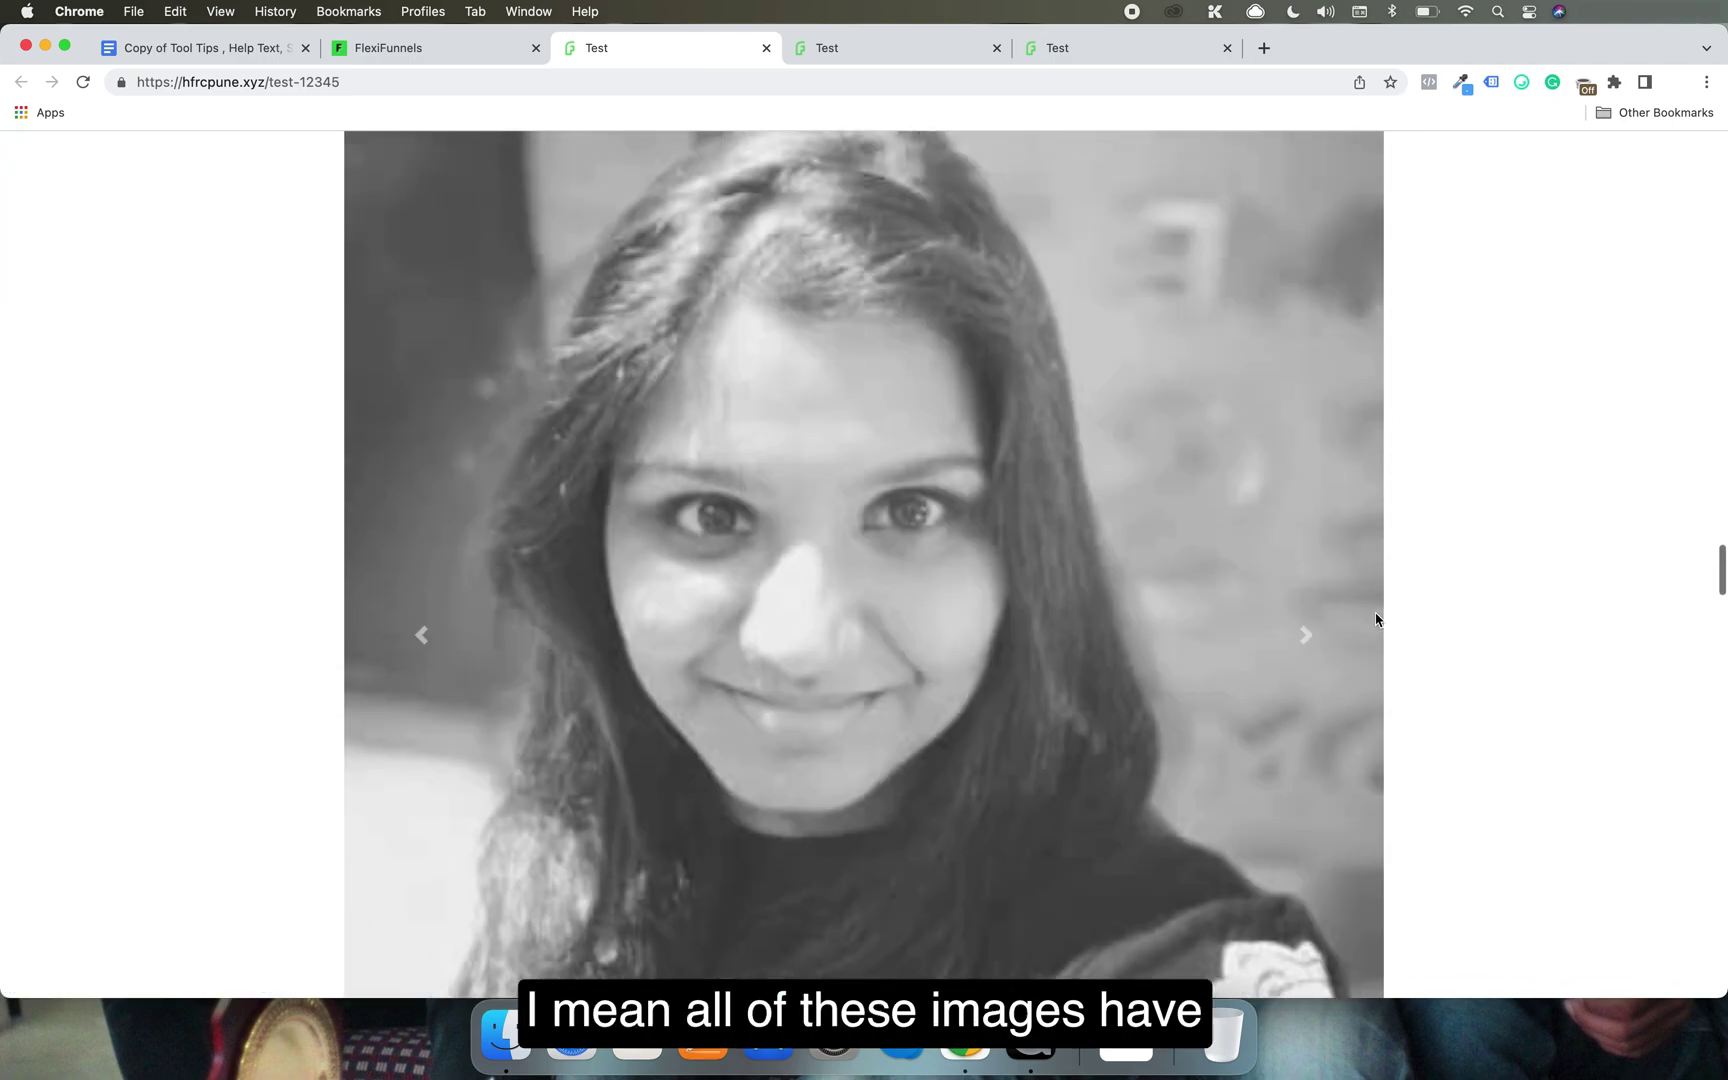
click(1297, 679)
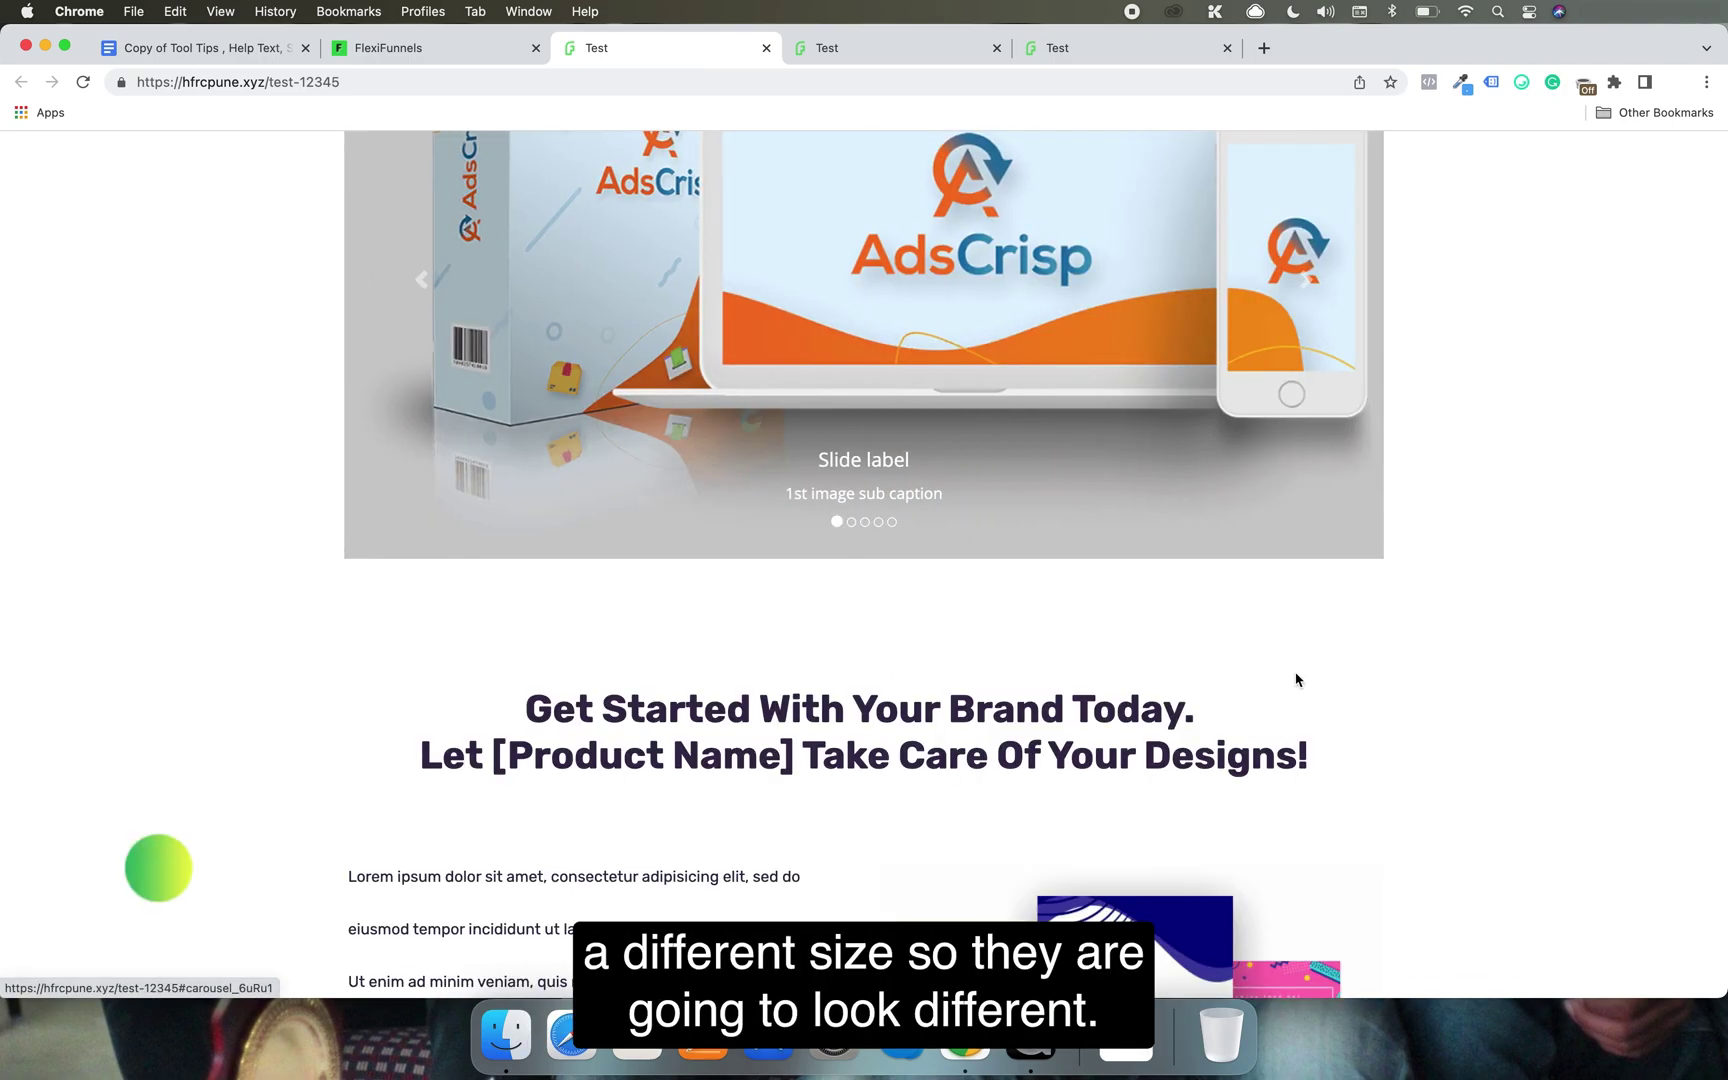
scroll(1296, 679, up, 2)
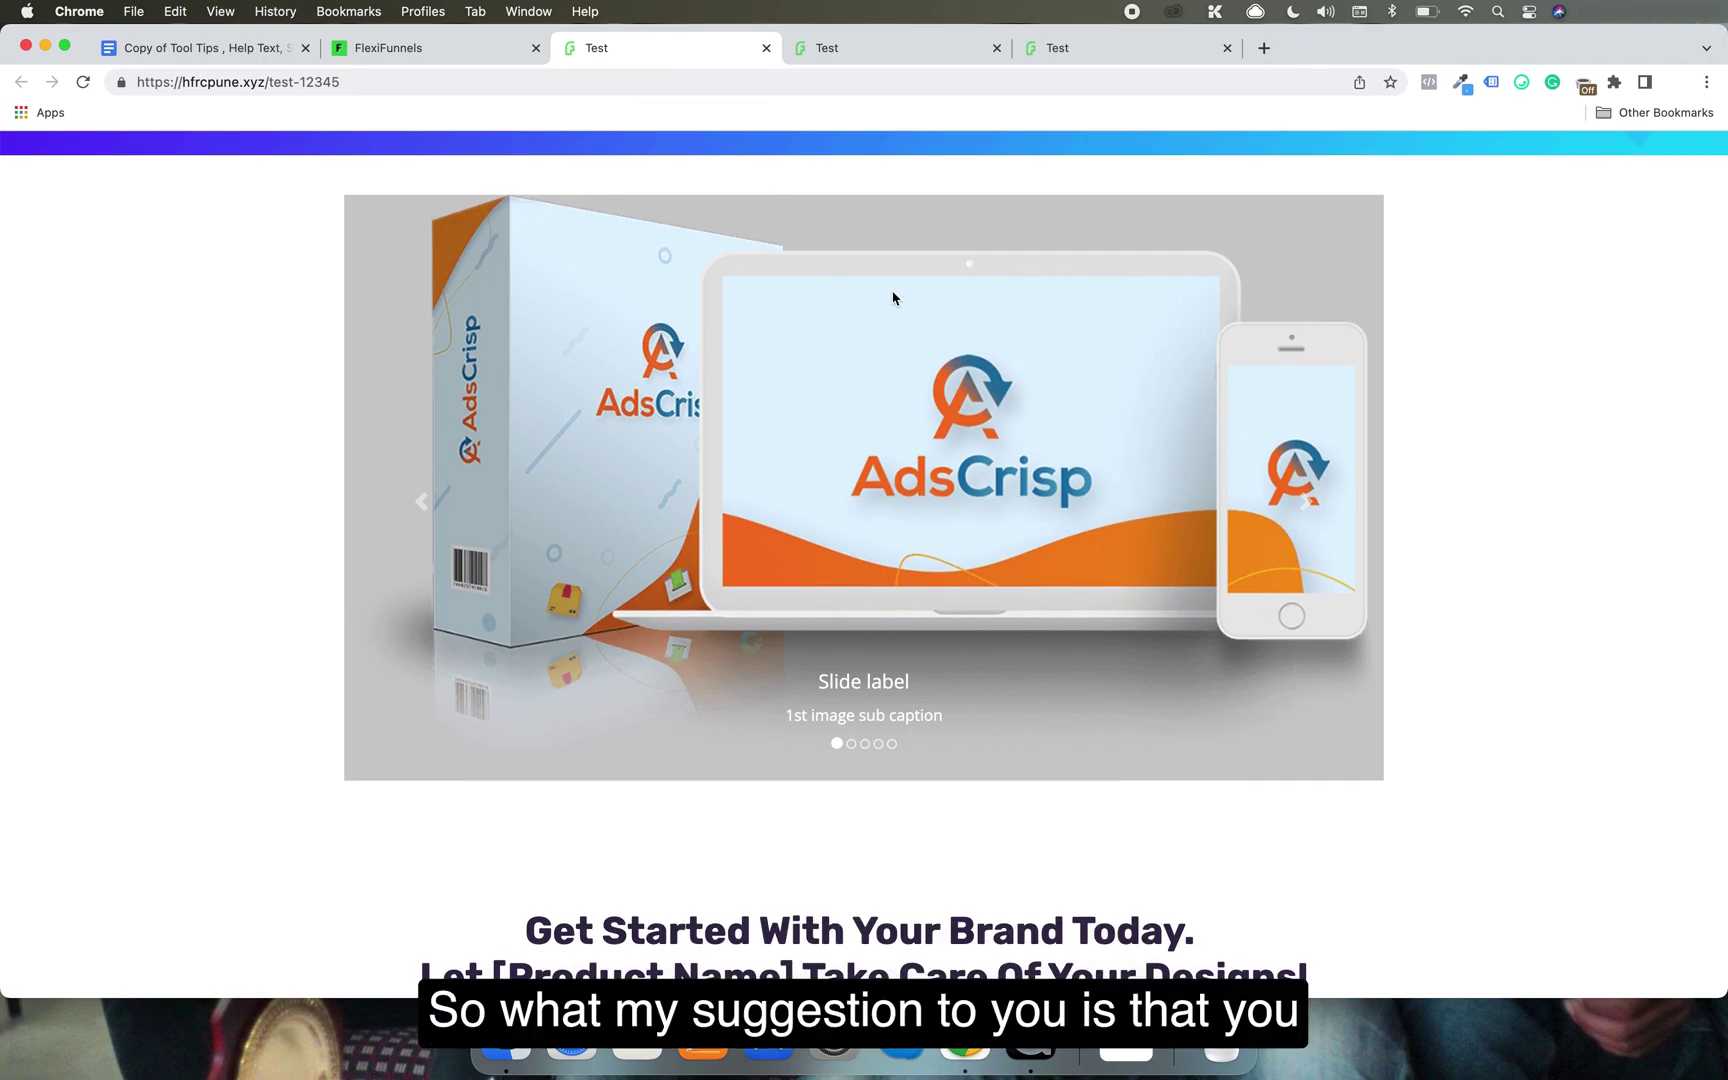
scroll(893, 297, up, 1)
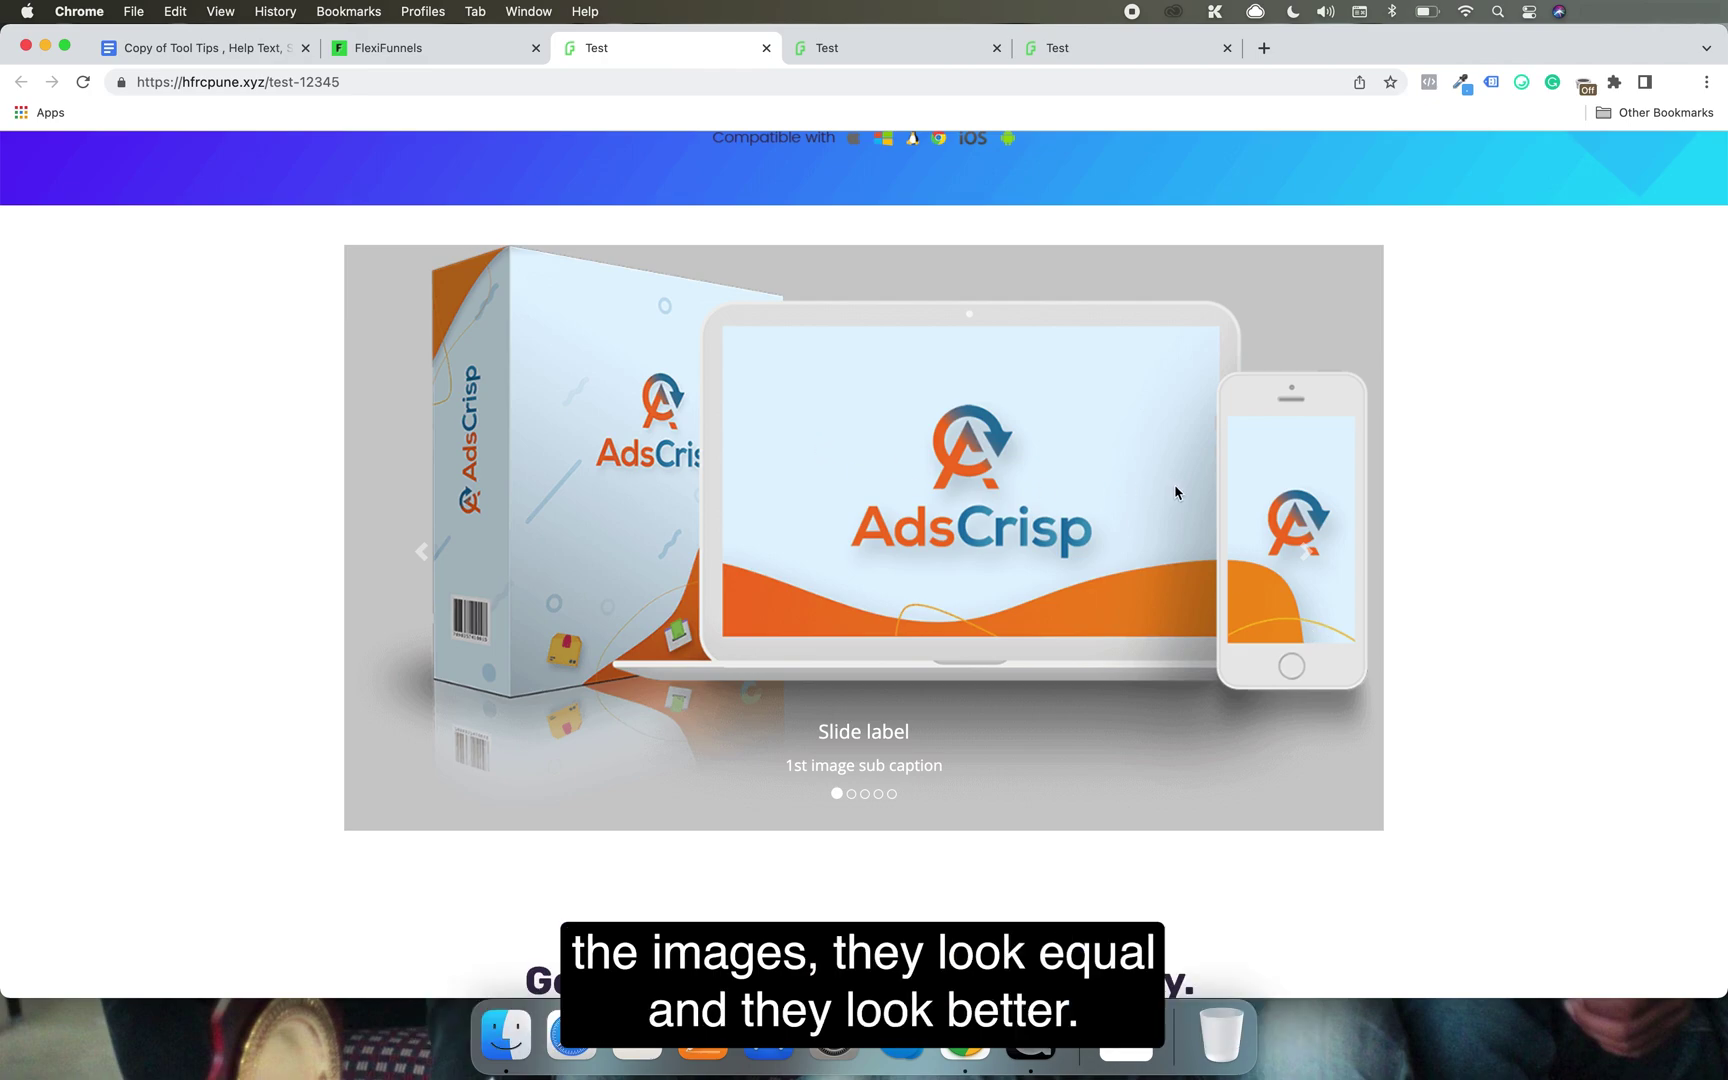
click(1300, 555)
scroll(1066, 630, down, 5)
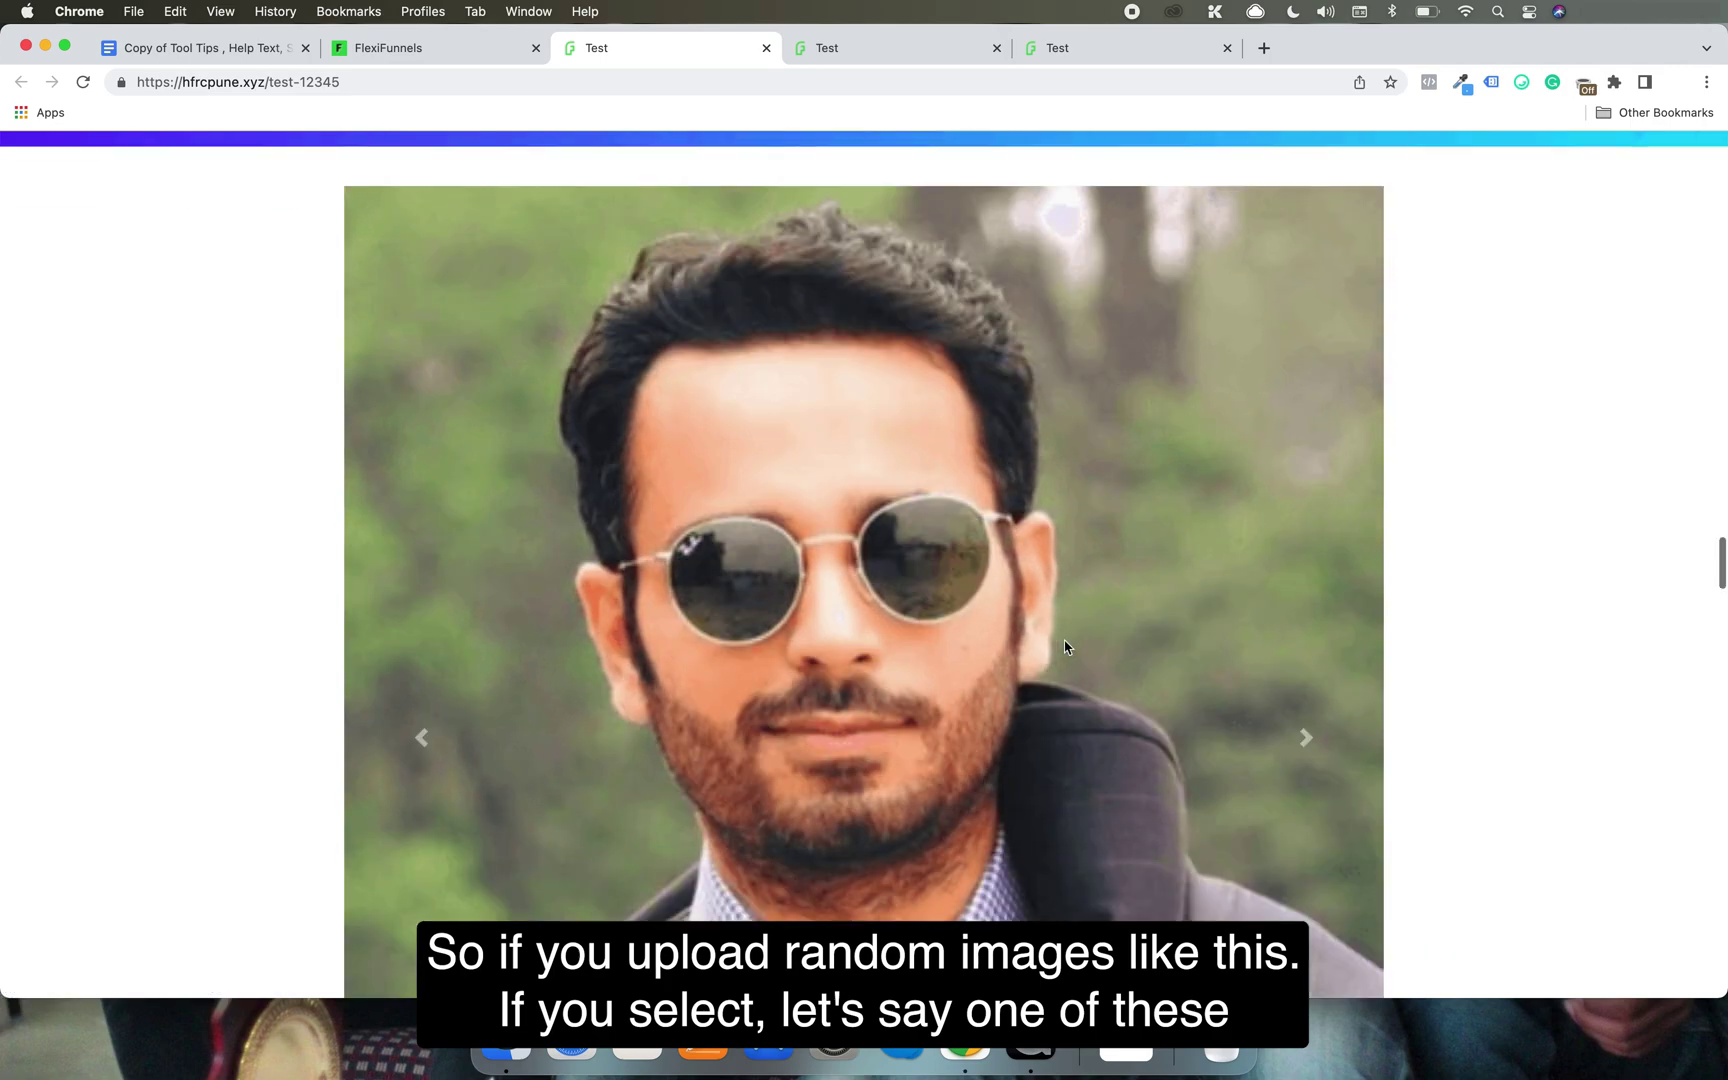
scroll(1066, 640, up, 4)
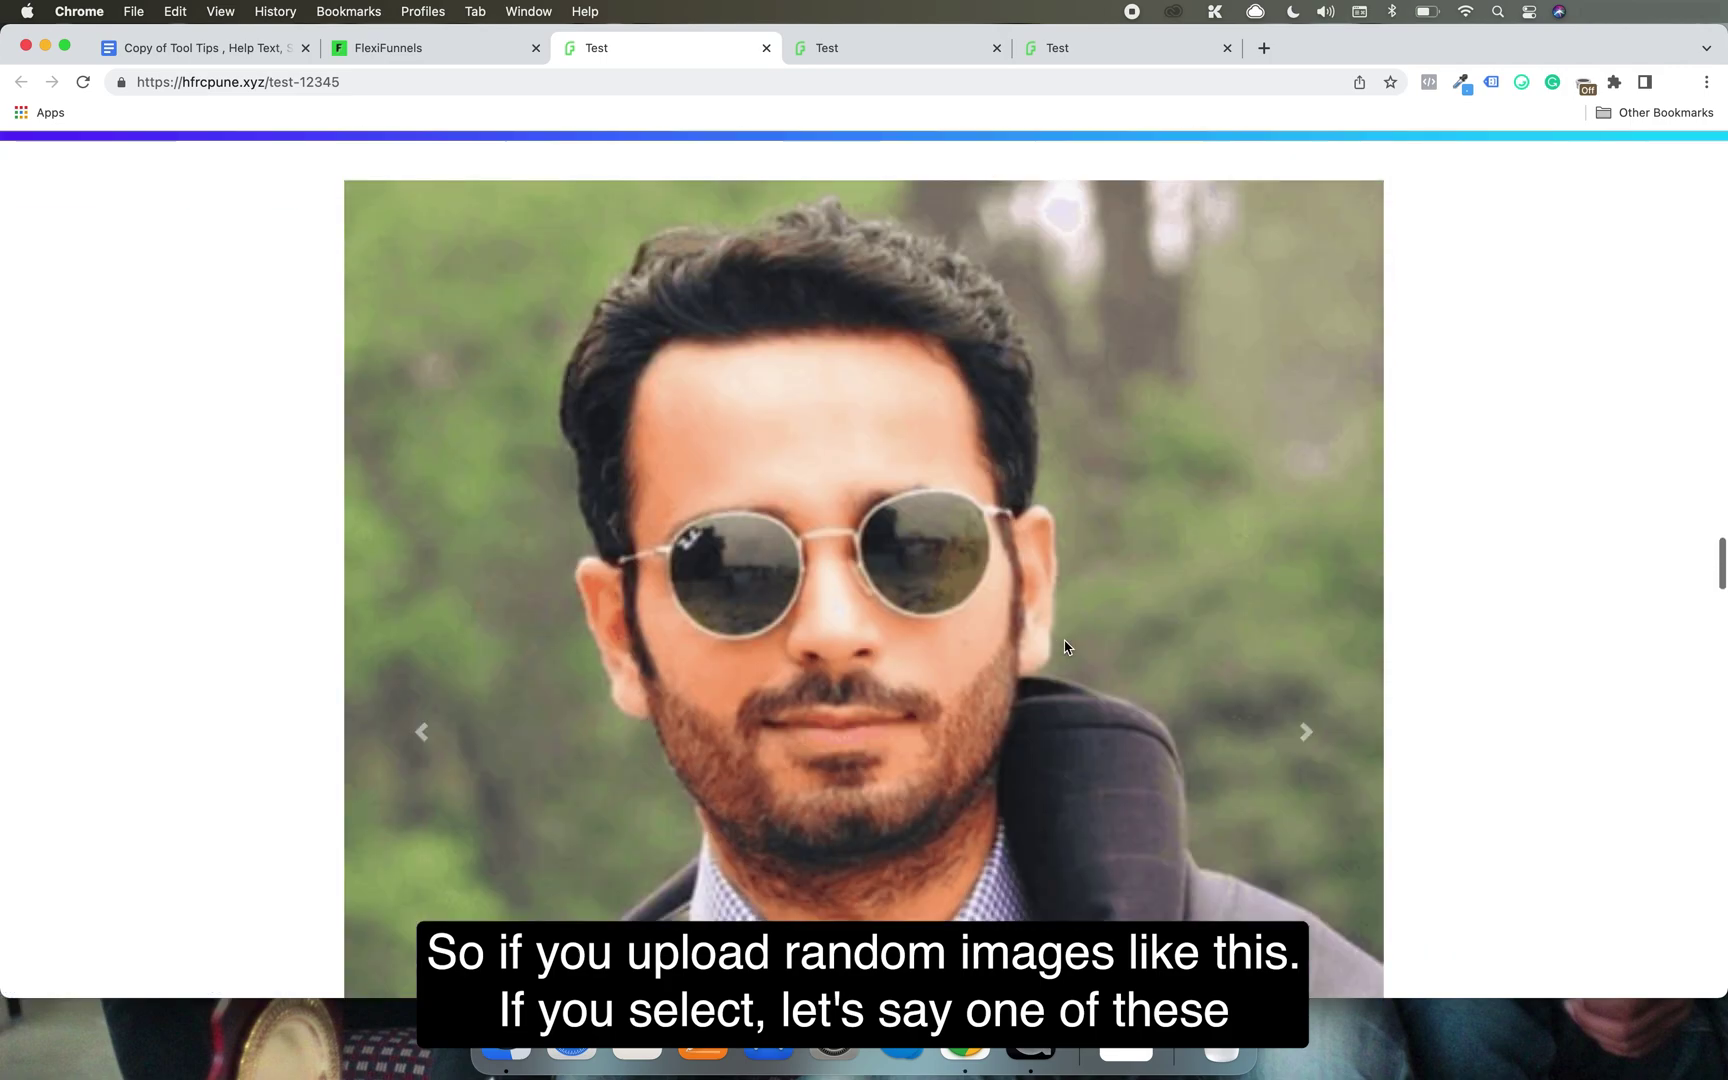
Review the available slider height options in the page editor and go back to the published page.
click(410, 47)
click(1500, 392)
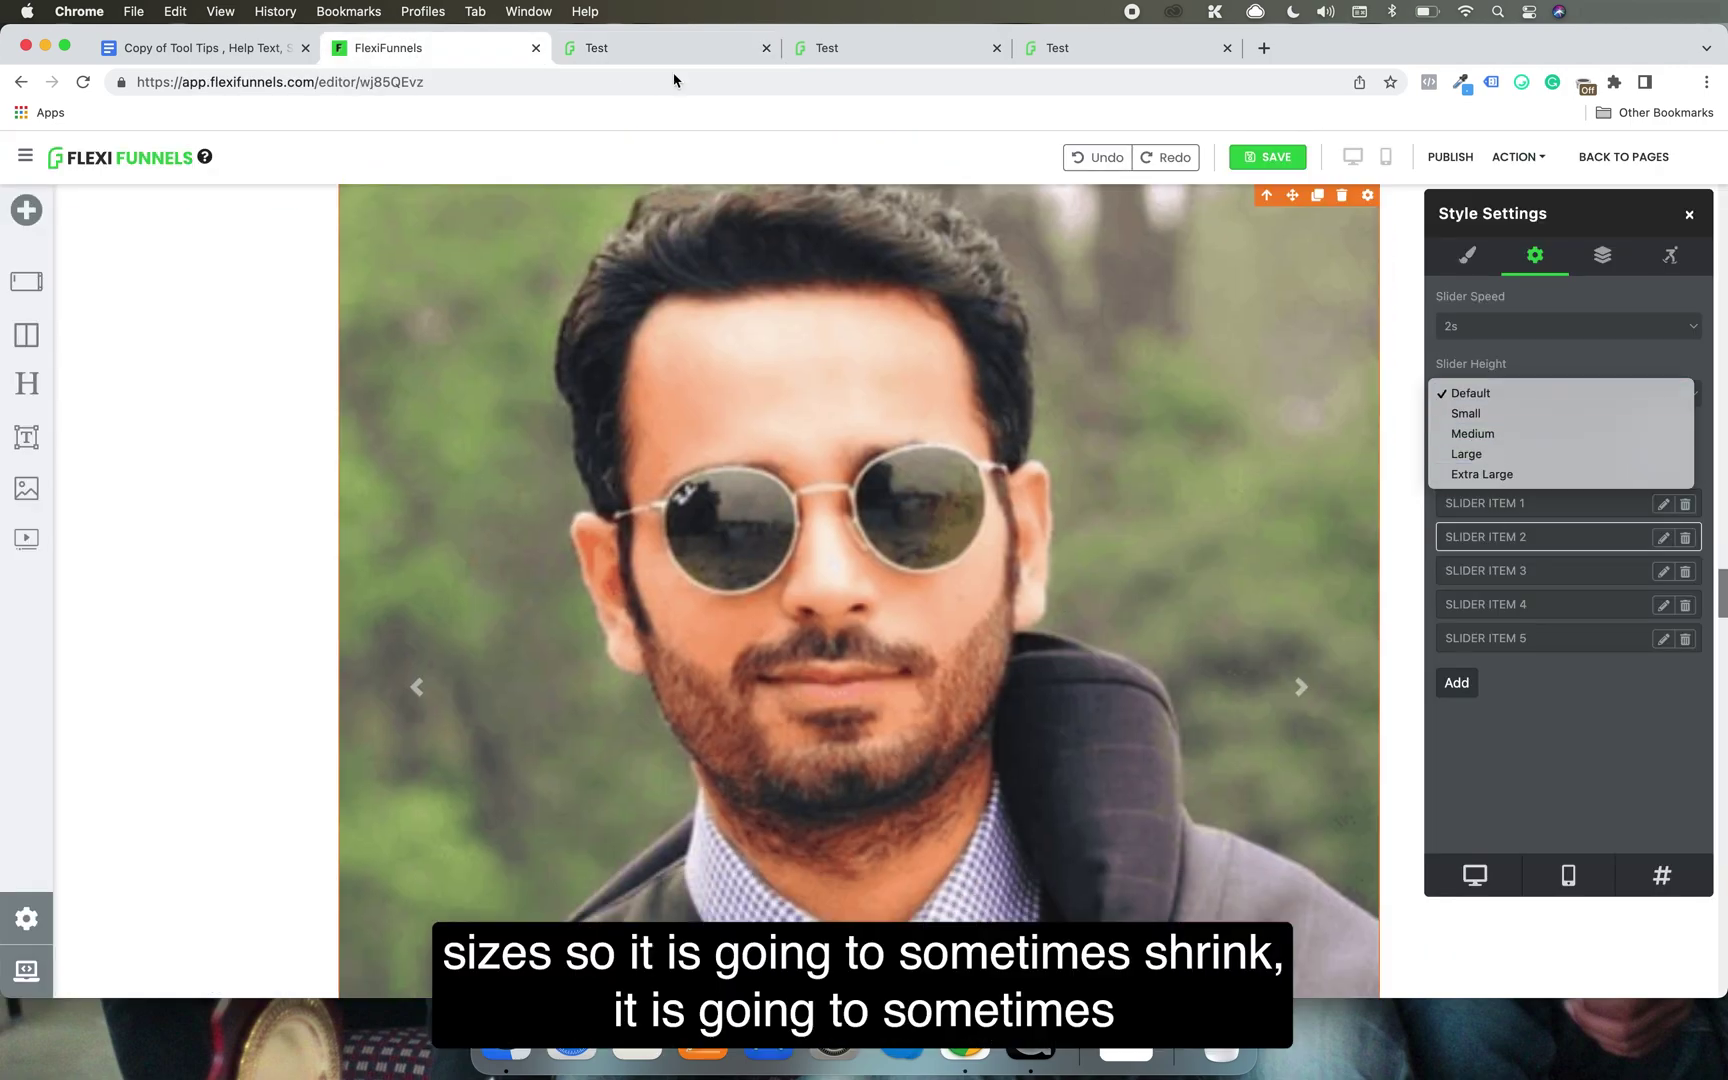
click(652, 48)
Examine how the published slider's height changes between its differently sized images, and return to the page editor.
scroll(855, 410, down, 1)
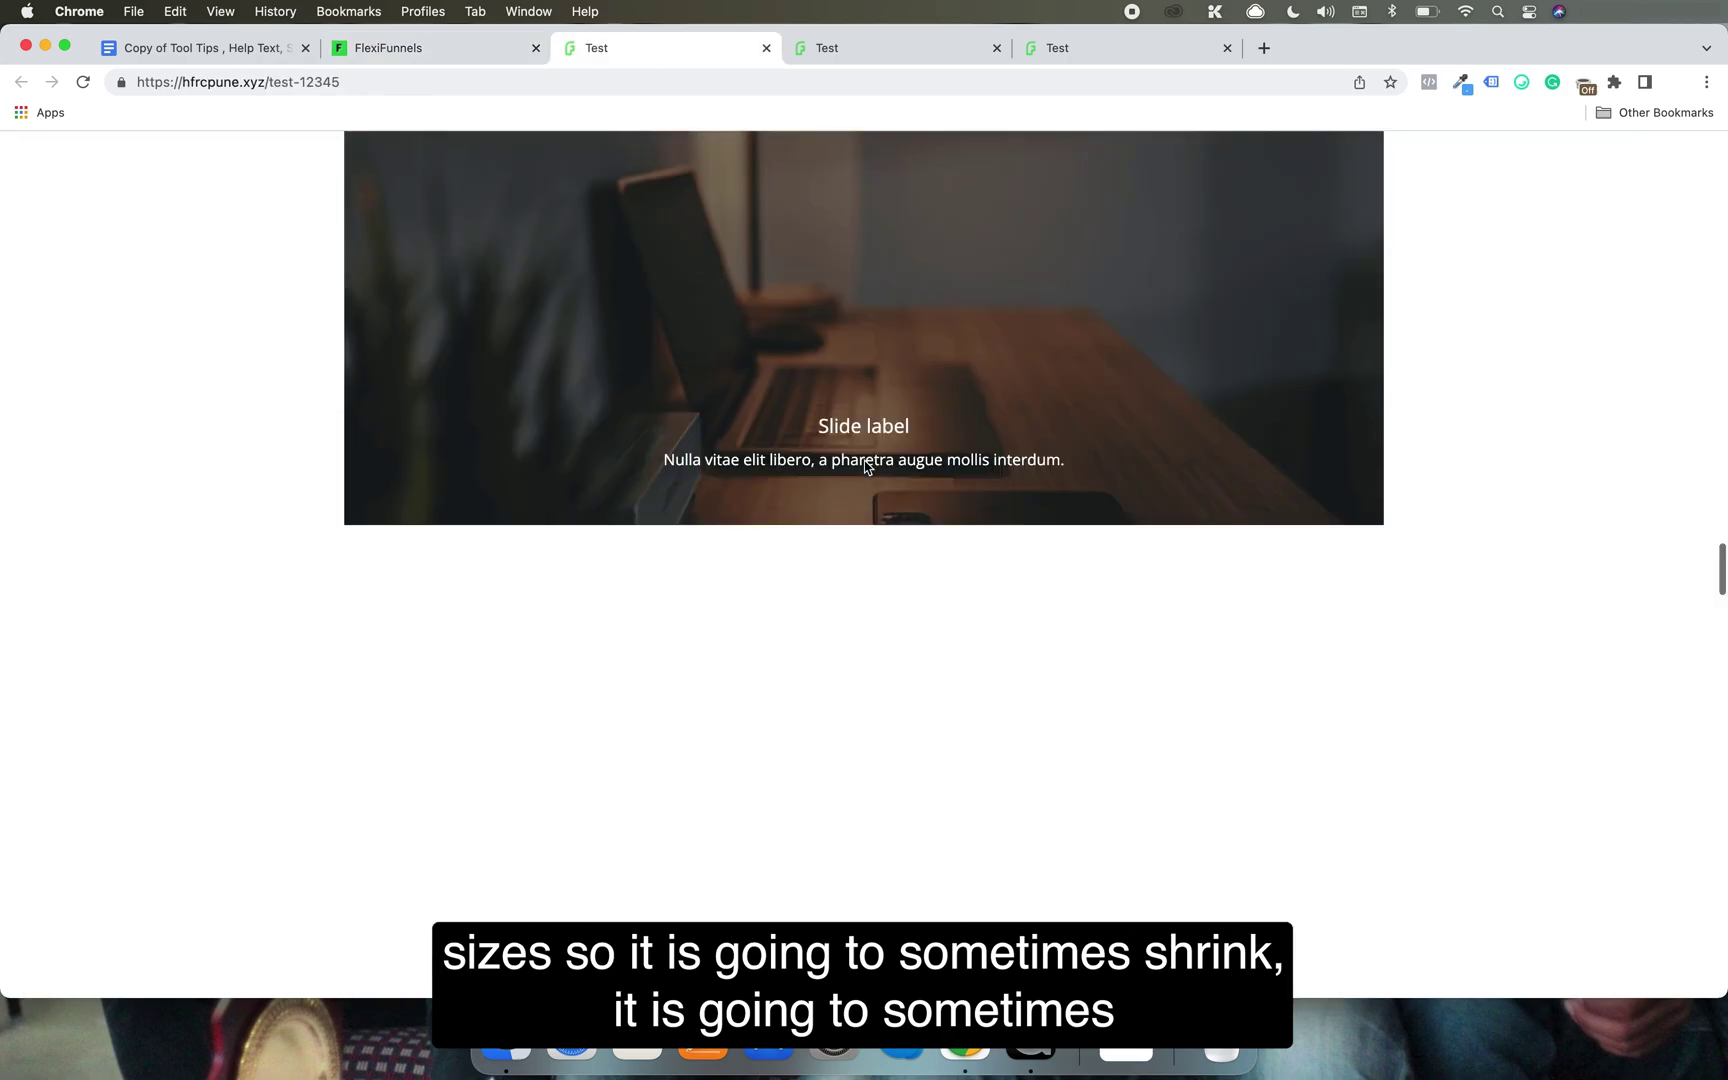
scroll(862, 450, up, 3)
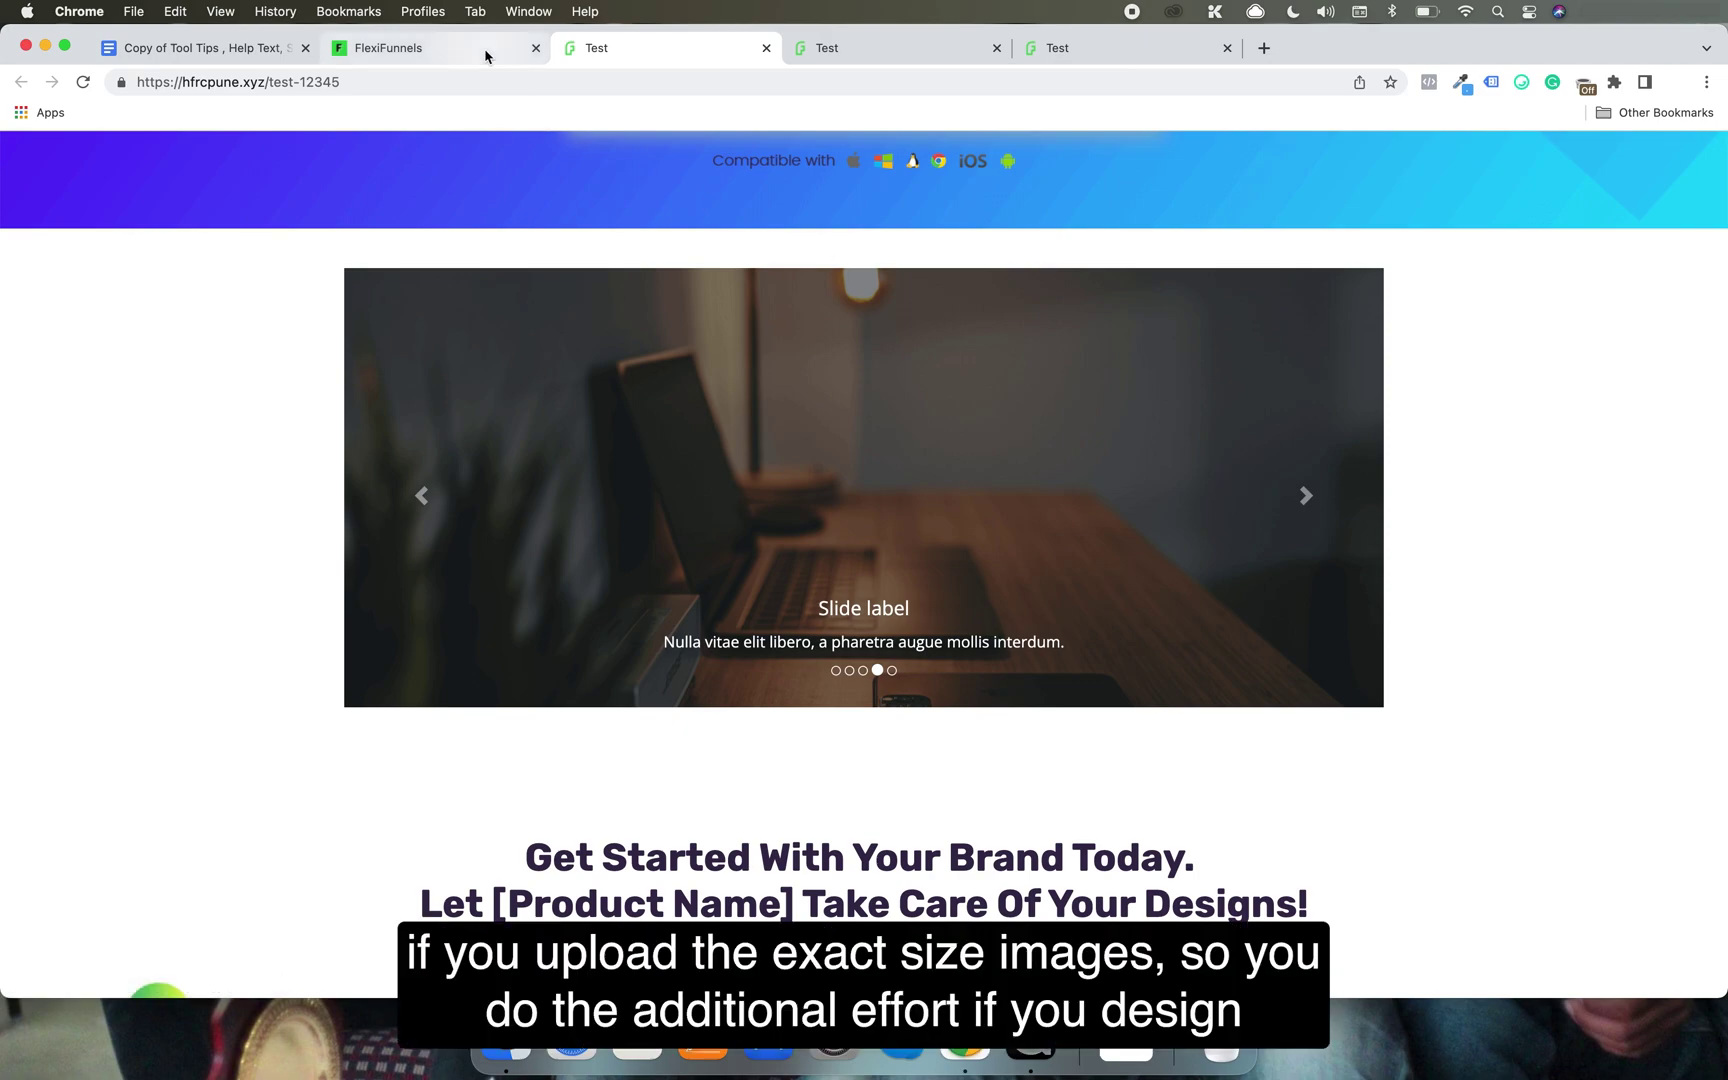
scroll(742, 435, down, 3)
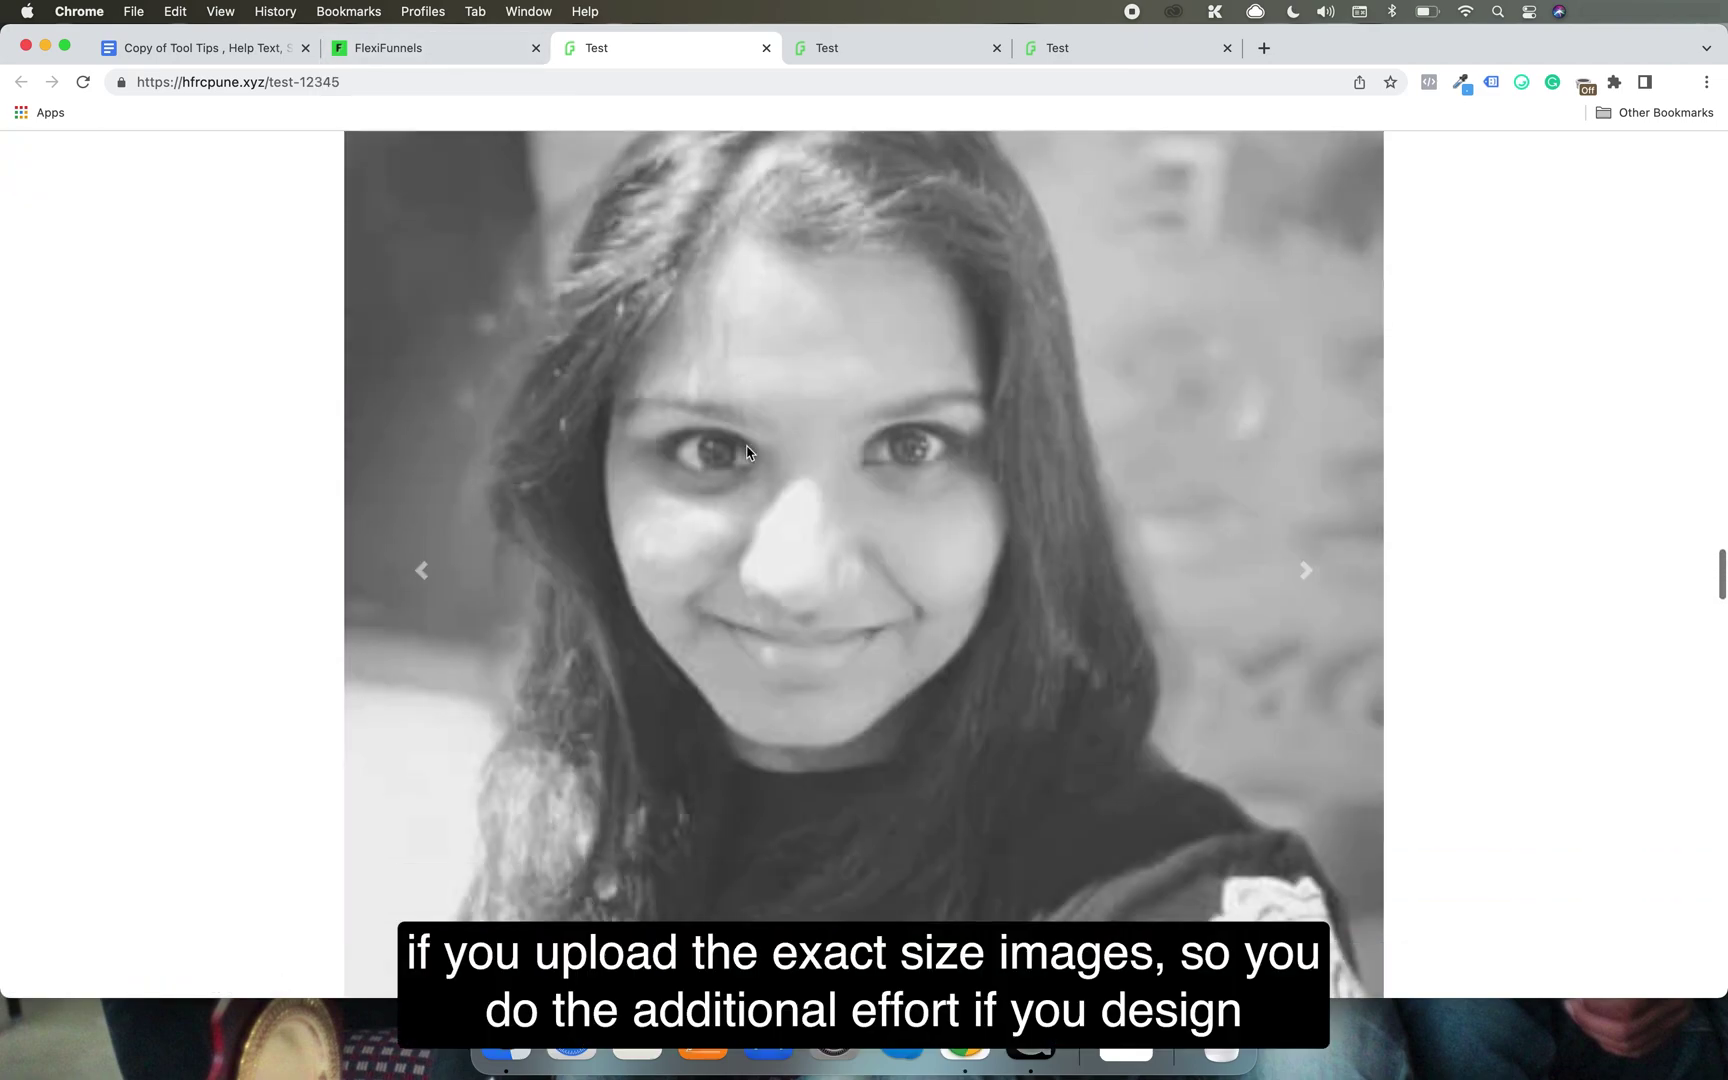
scroll(746, 448, up, 5)
scroll(747, 452, down, 5)
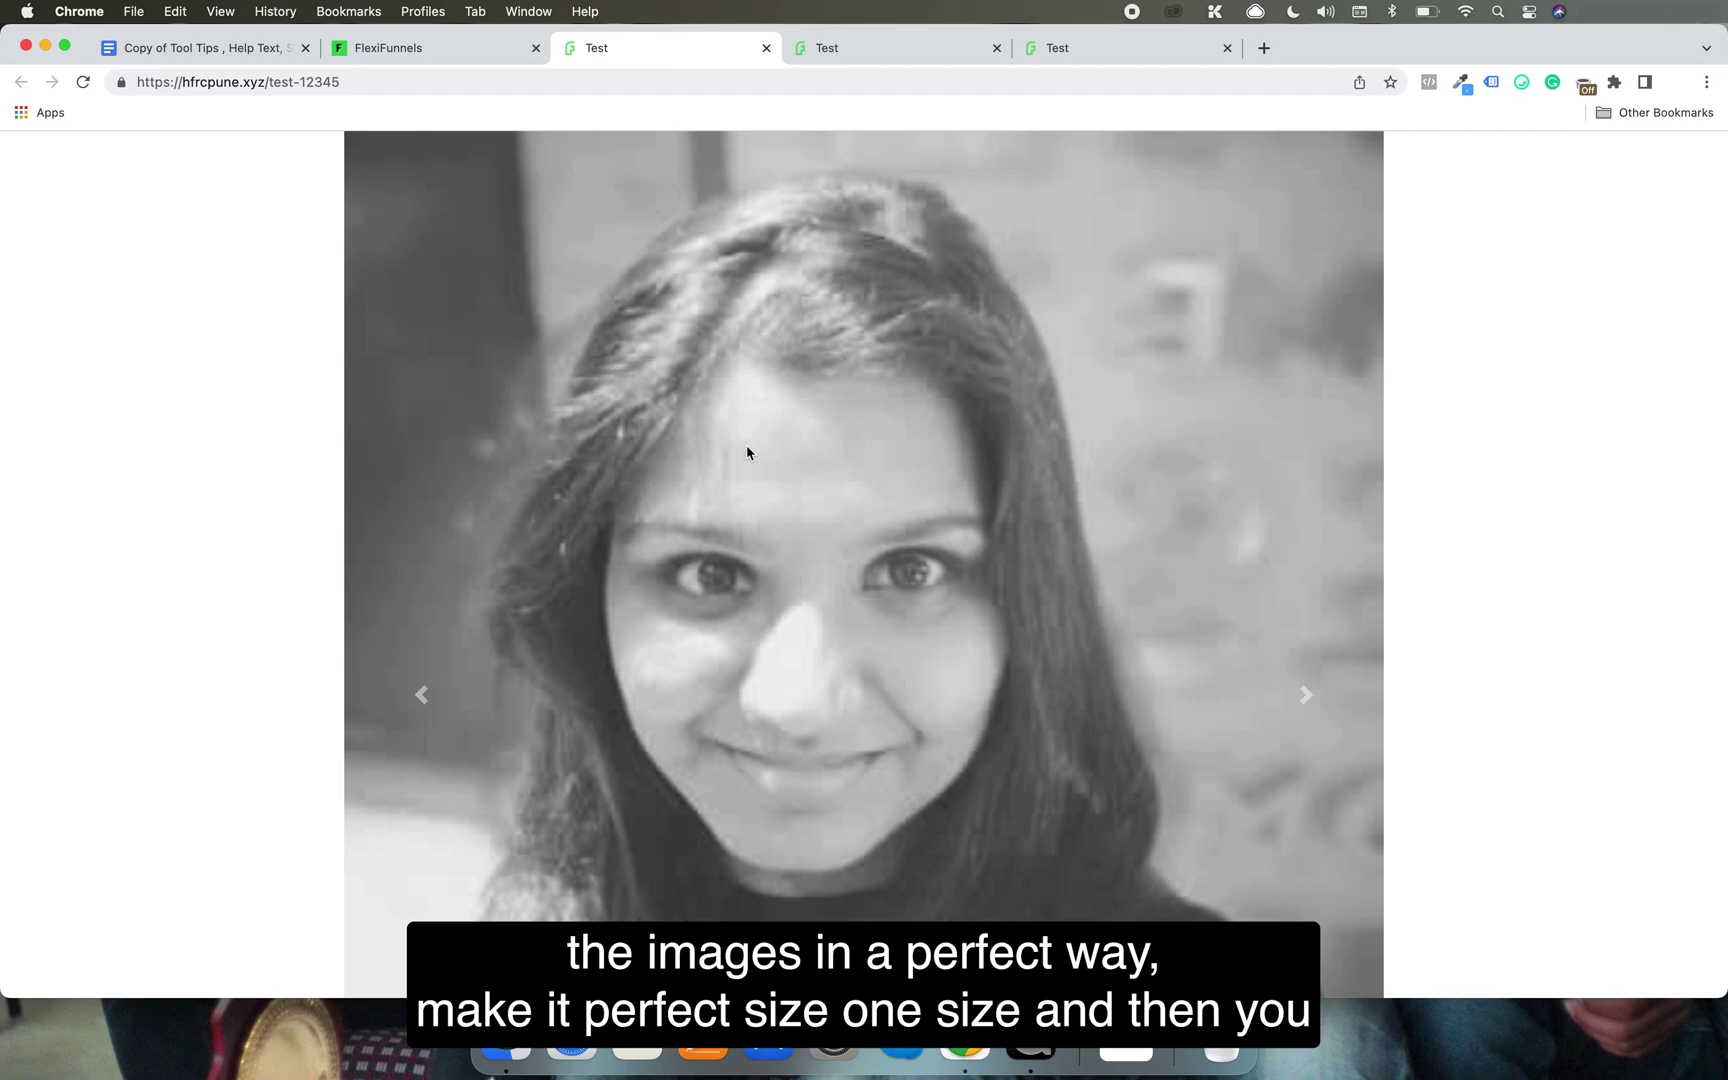
scroll(746, 452, down, 2)
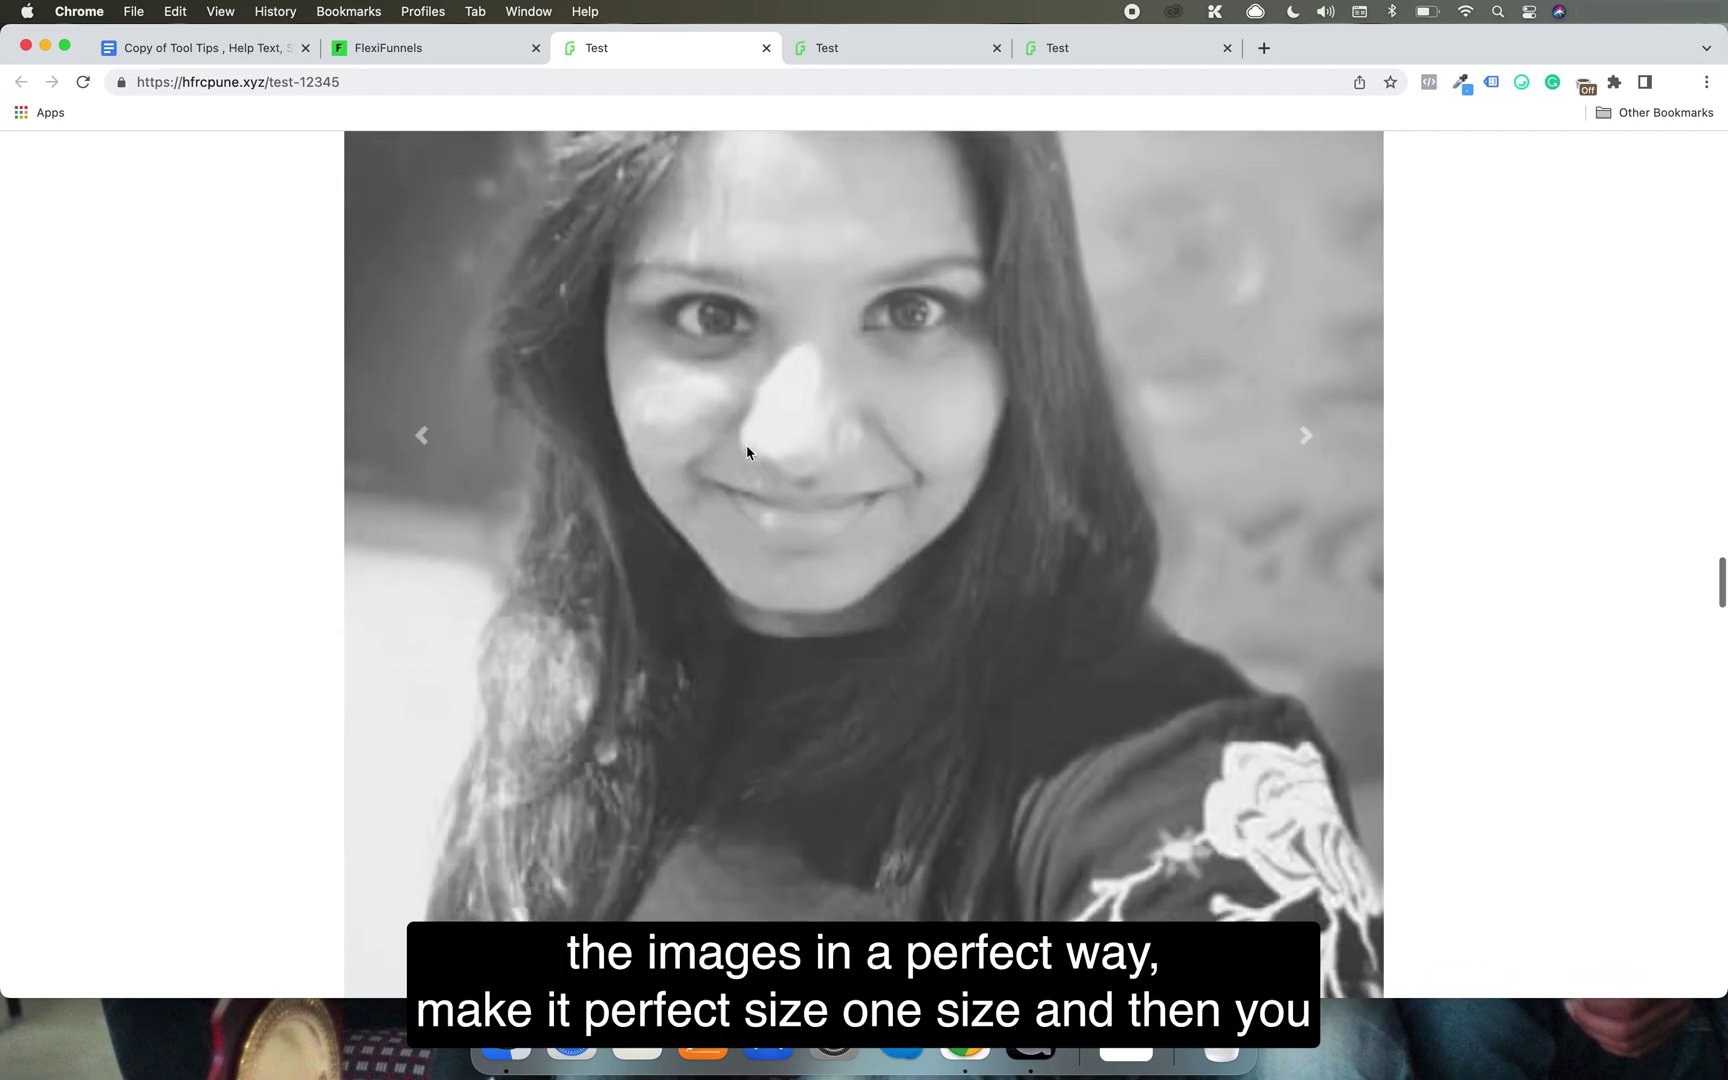
click(458, 58)
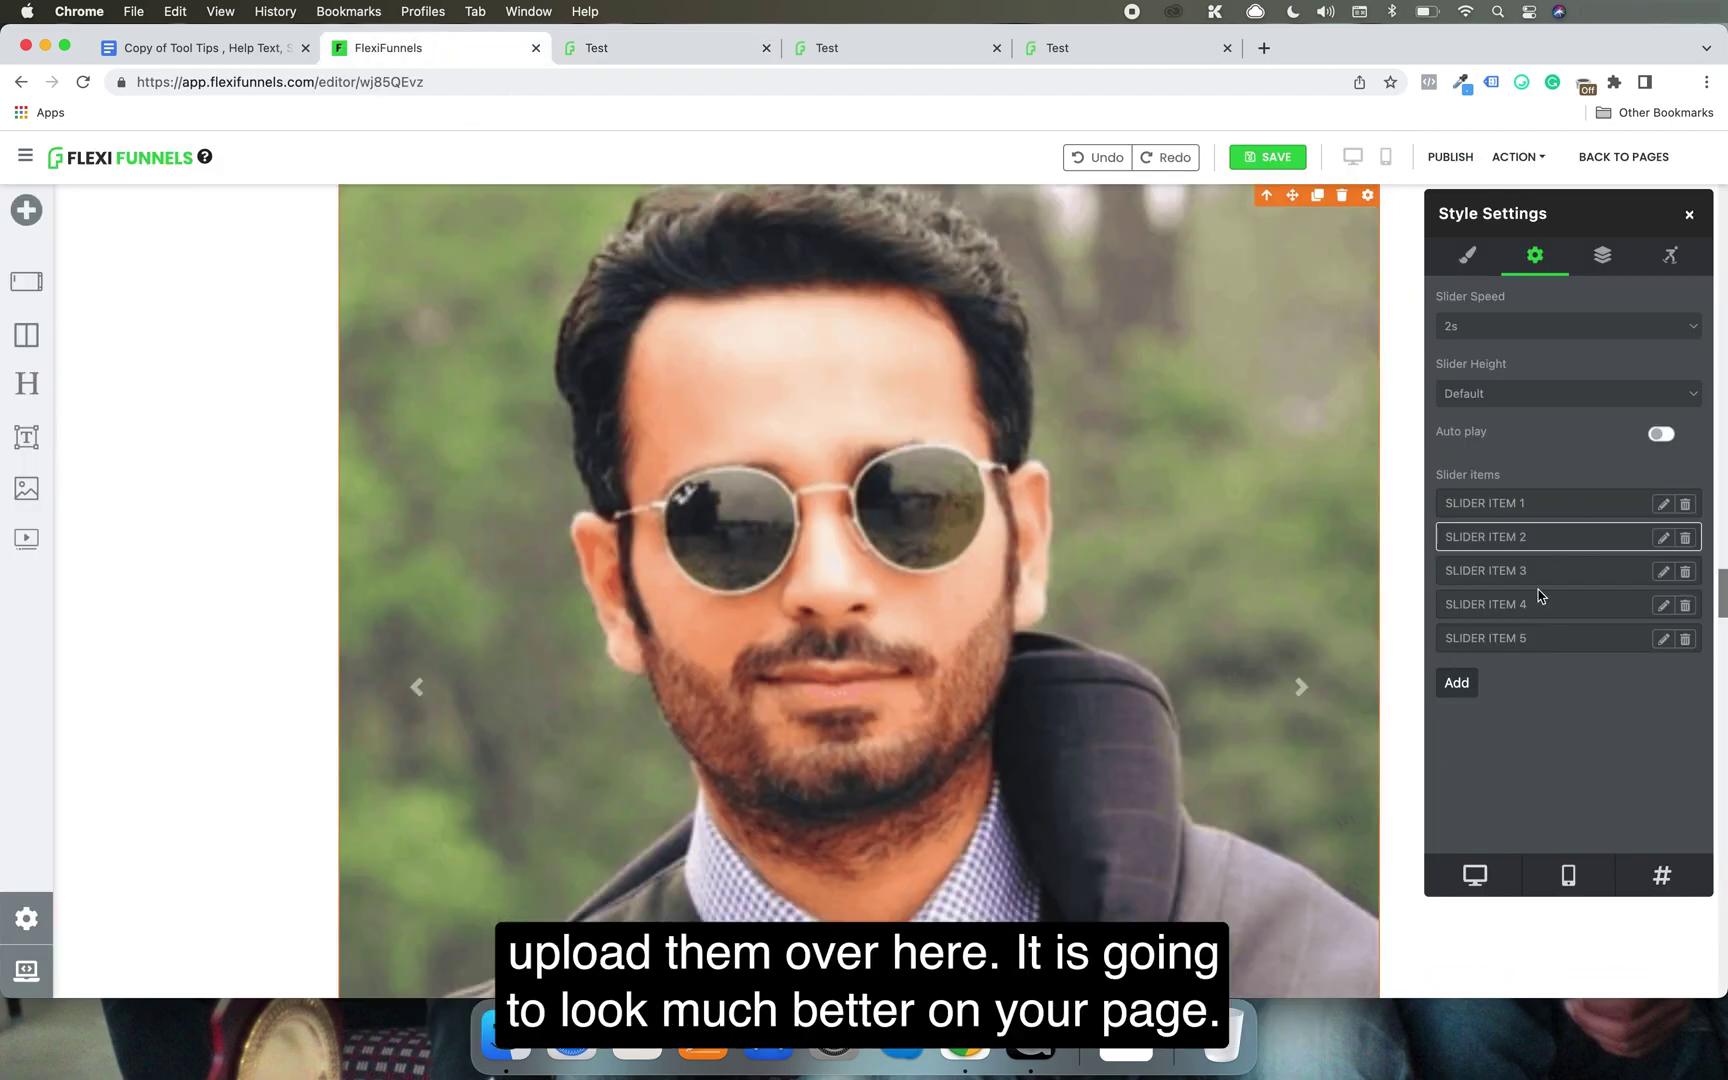